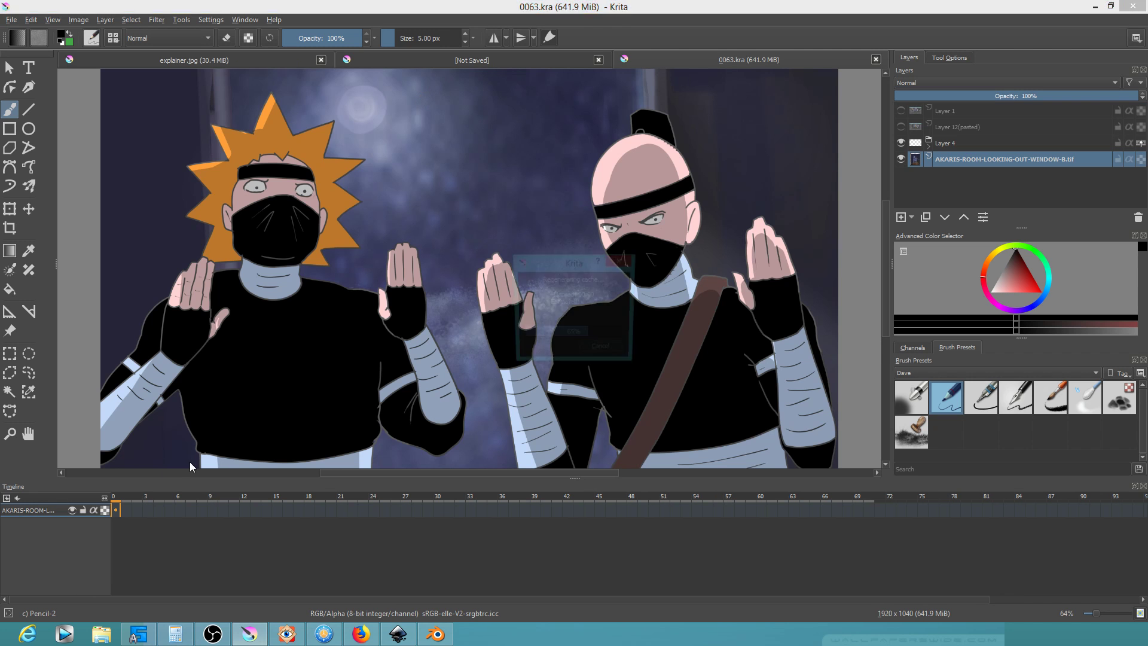
Expand the Layer 4 group and review the character's turn by scrubbing and playing through the animation
click(190, 498)
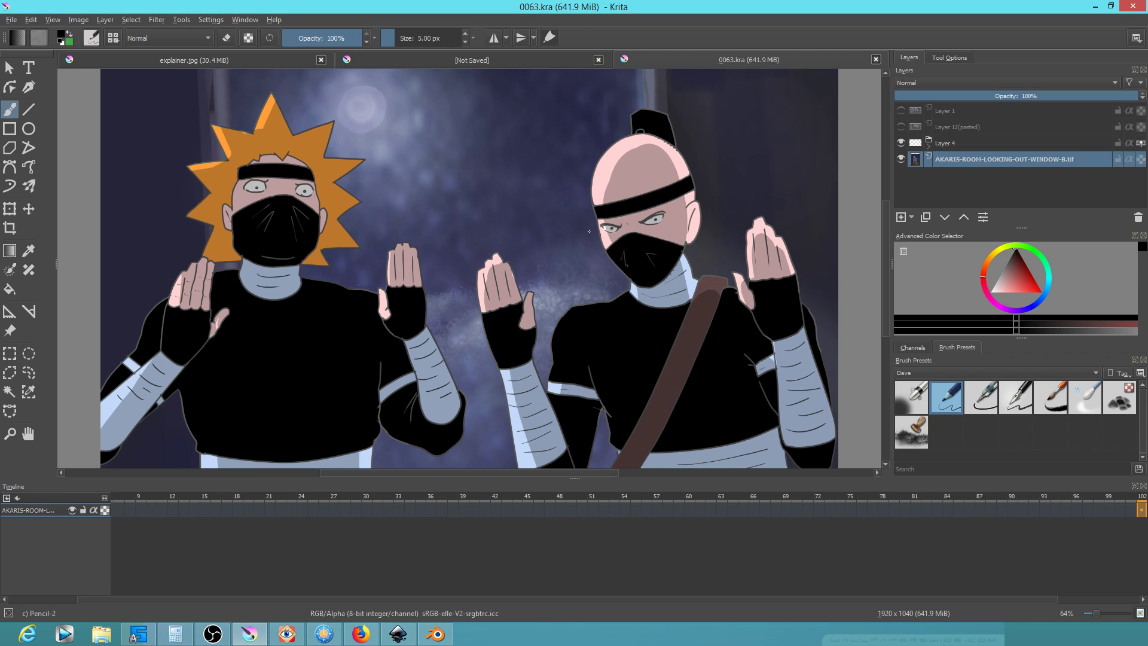
click(929, 146)
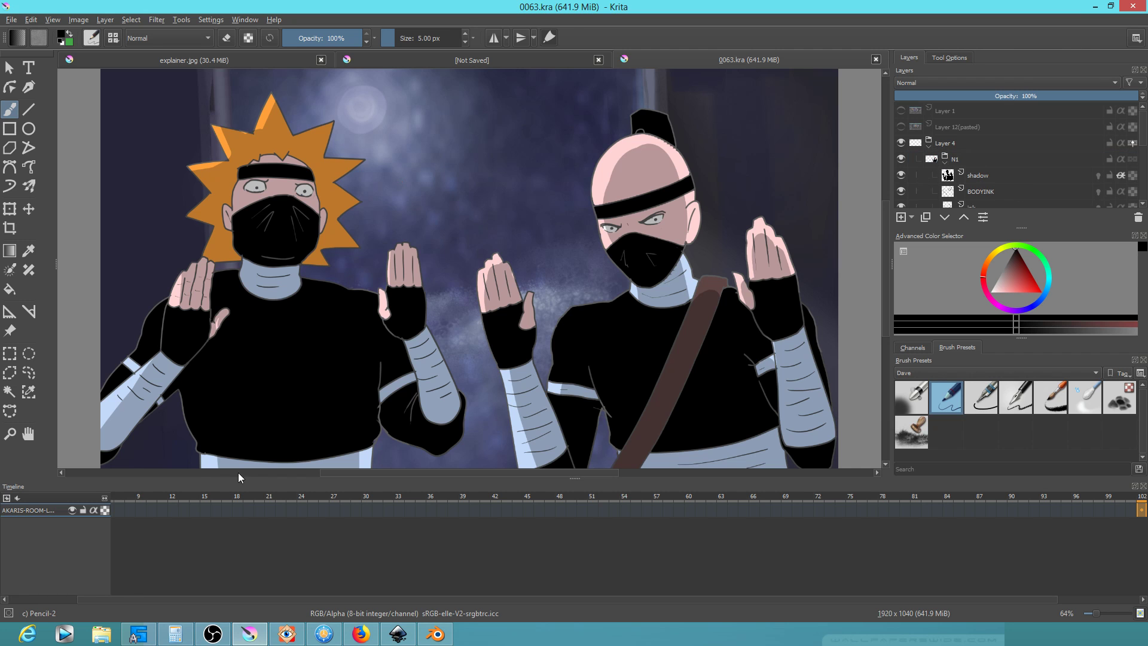
drag(122, 494, 192, 496)
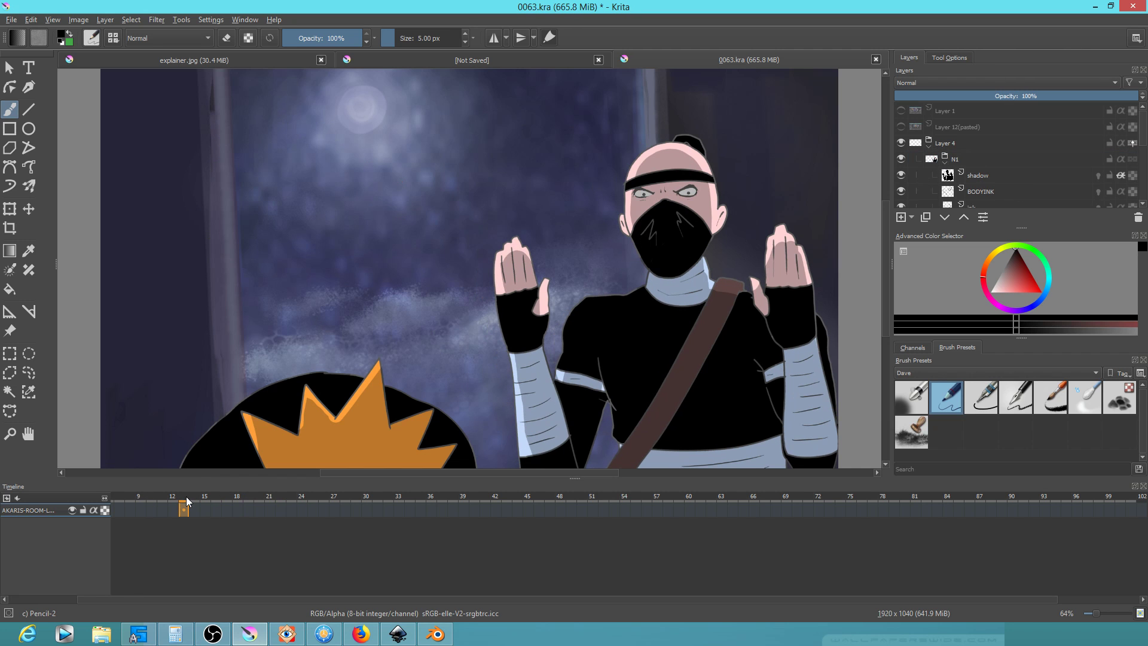
click(115, 502)
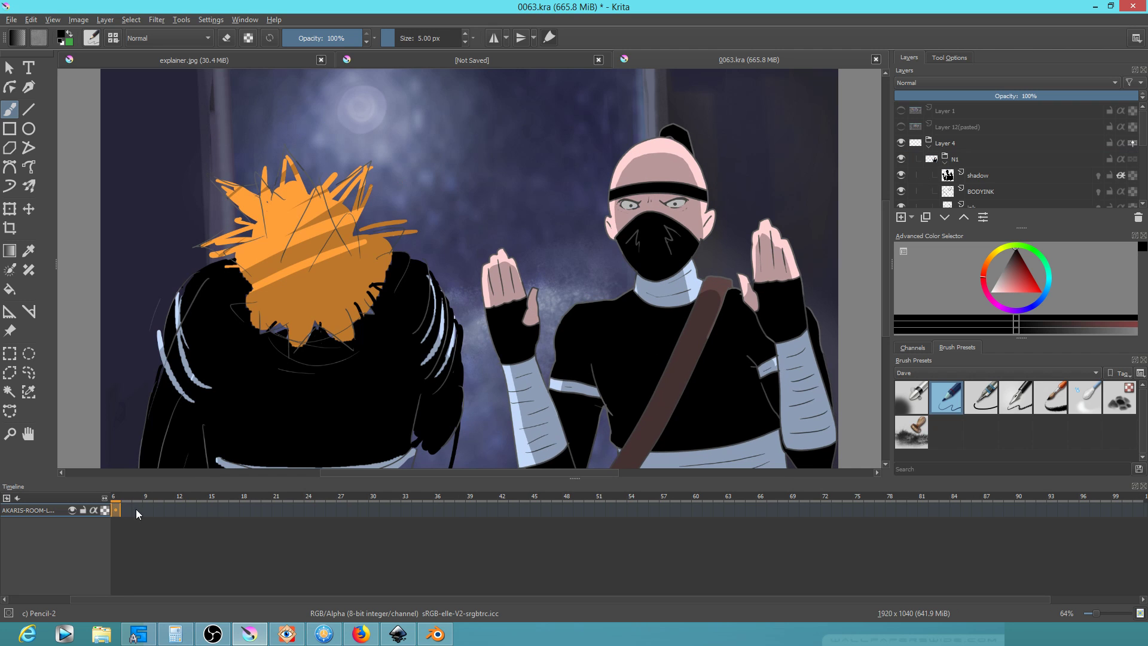
scroll(243, 540, down, 6)
key(space)
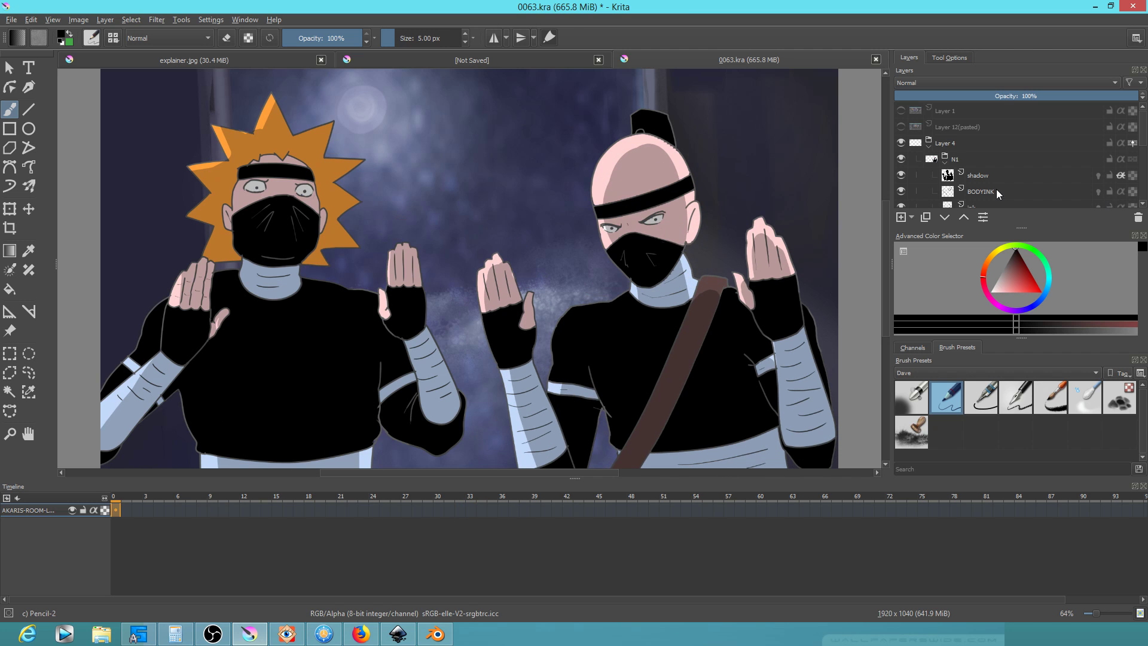
Select the BODYINK layer in group N1, go to its keyframe at frame 6 and check its contents by toggling visibility
click(982, 192)
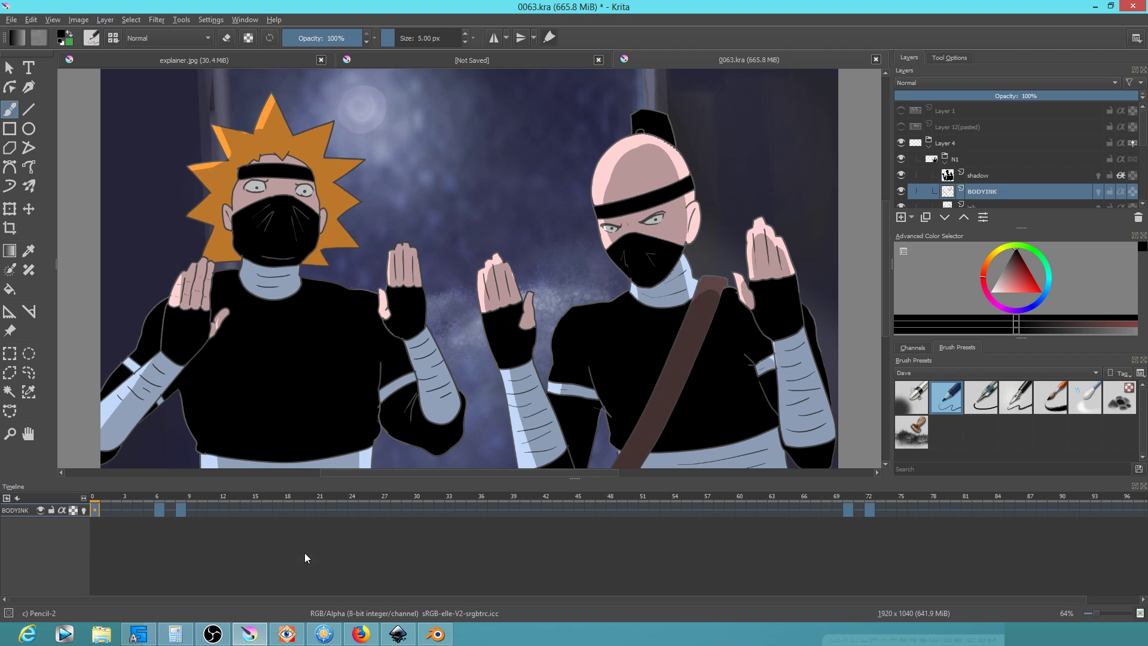
click(160, 510)
click(183, 510)
click(167, 509)
click(160, 510)
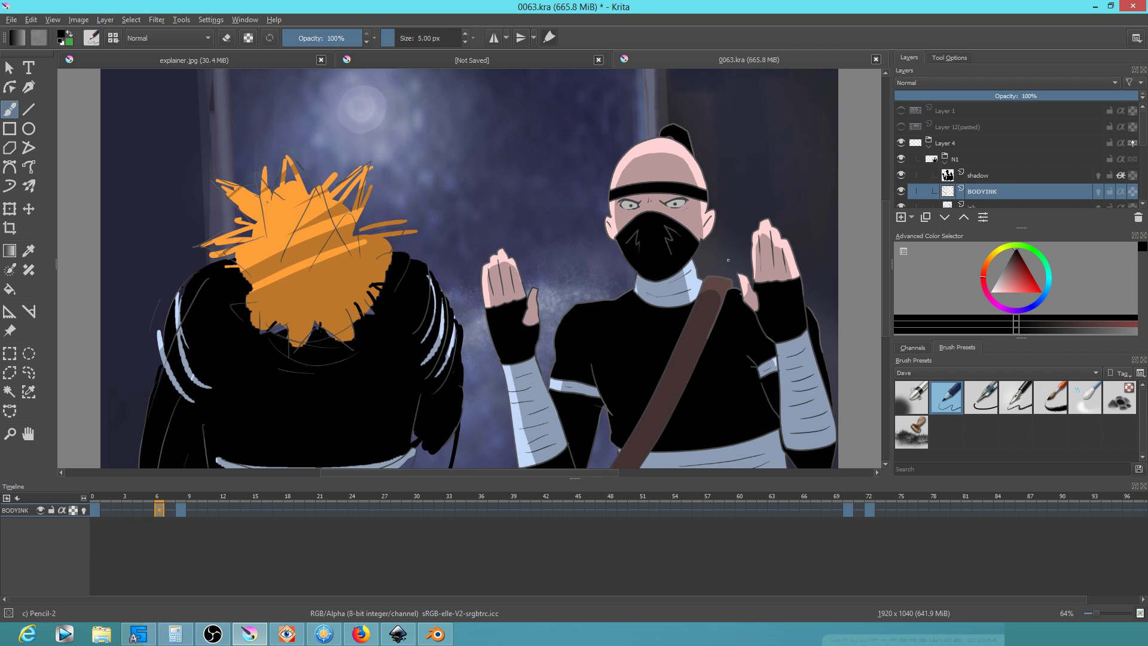
click(901, 192)
click(901, 192)
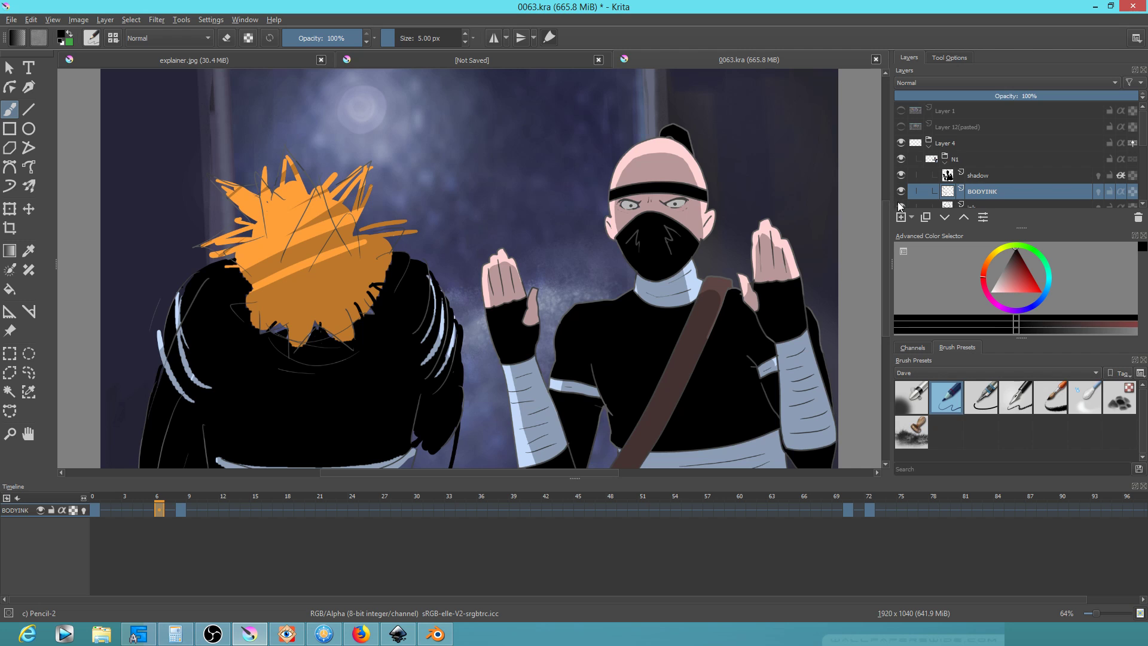
Collapse group N1, select the Copy of paint layer in group N2 and check its contents by toggling visibility
scroll(1045, 181, down, 1)
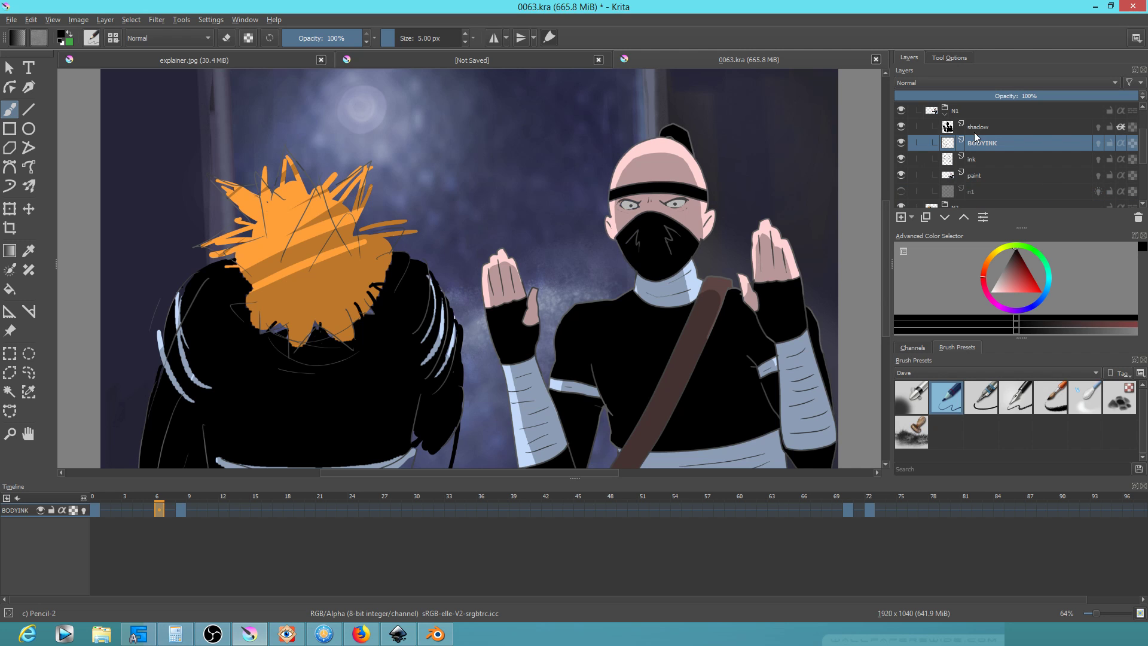
click(945, 115)
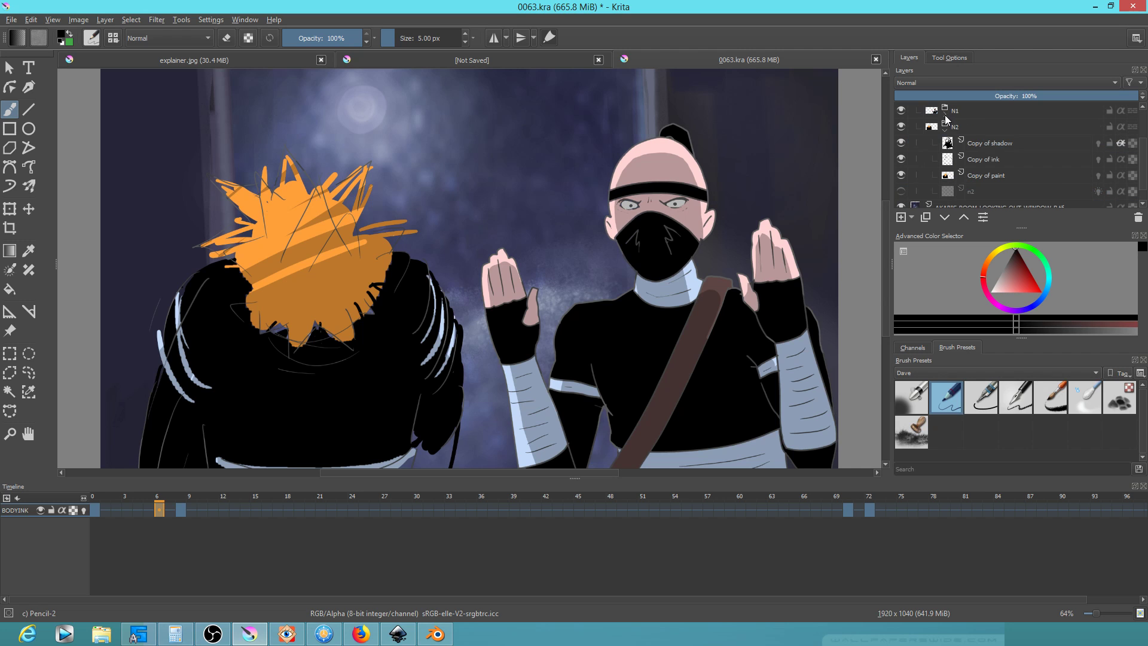
click(996, 177)
click(902, 174)
click(903, 174)
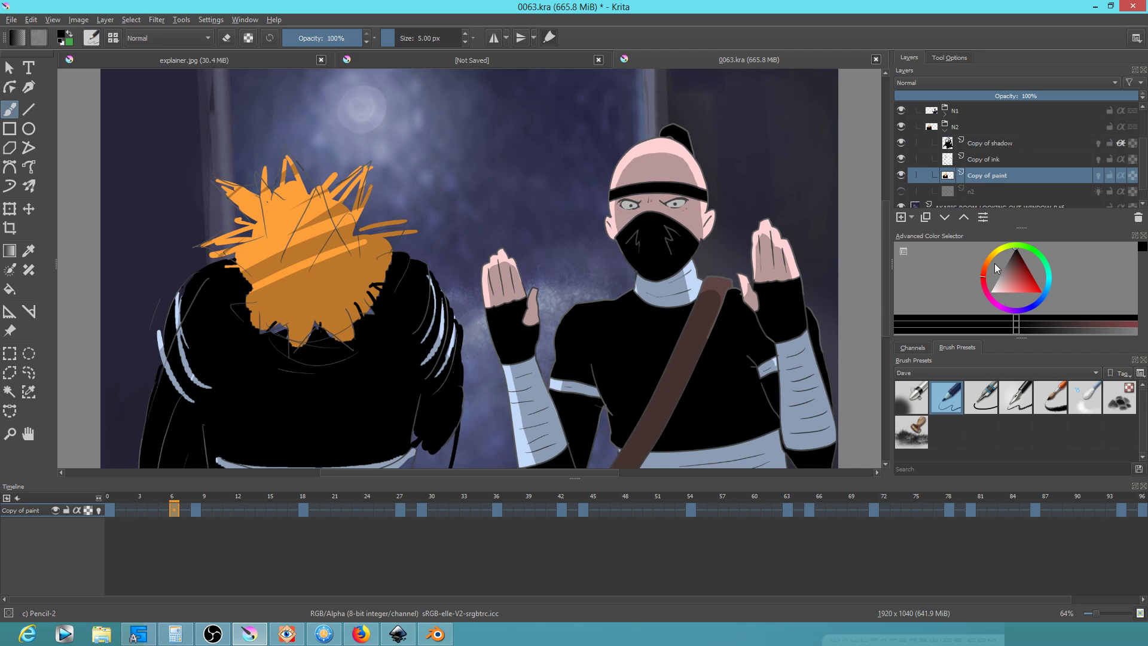
Start the Motion Blur filter on the Copy of paint layer at frame 6 and raise its length to 15
click(161, 20)
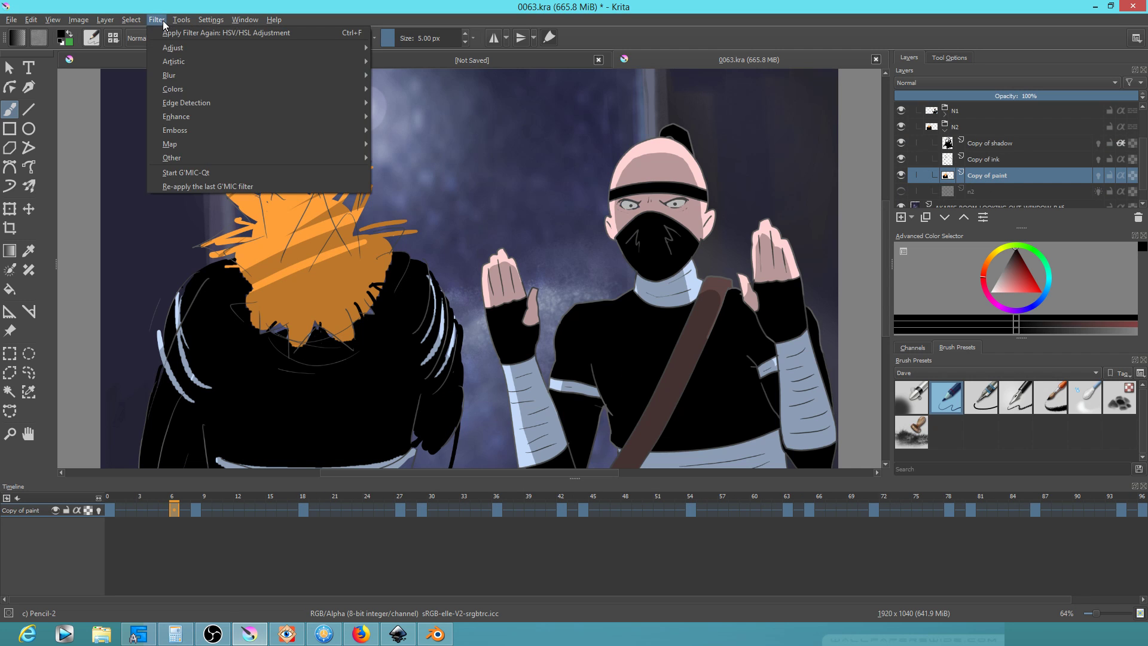
mouse_move(176, 75)
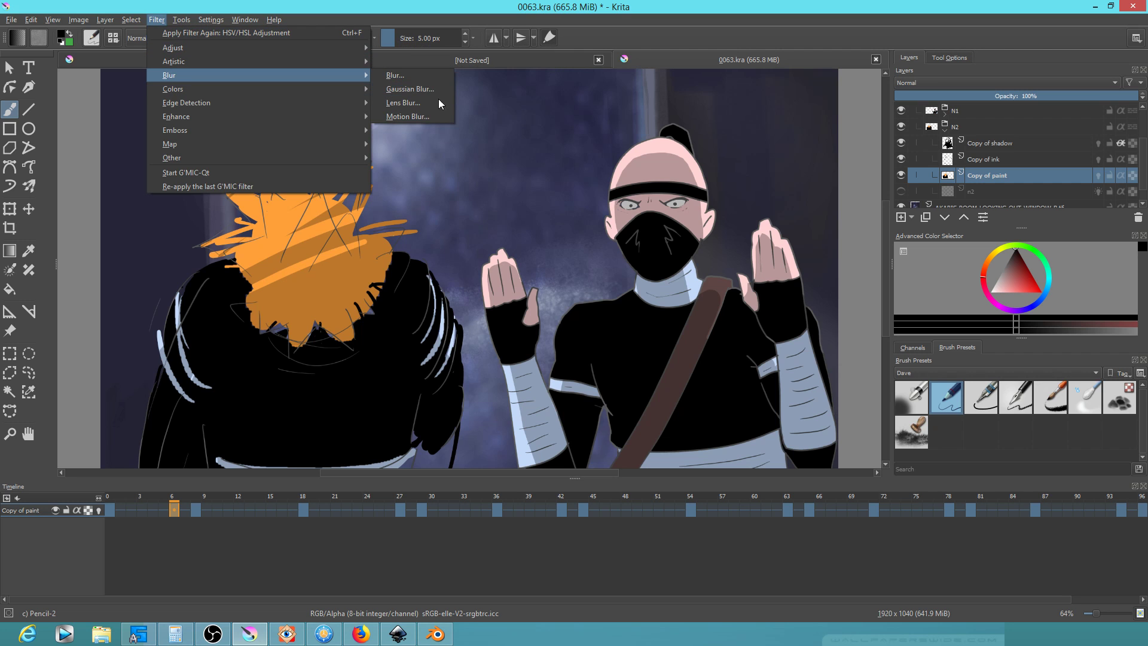
click(439, 116)
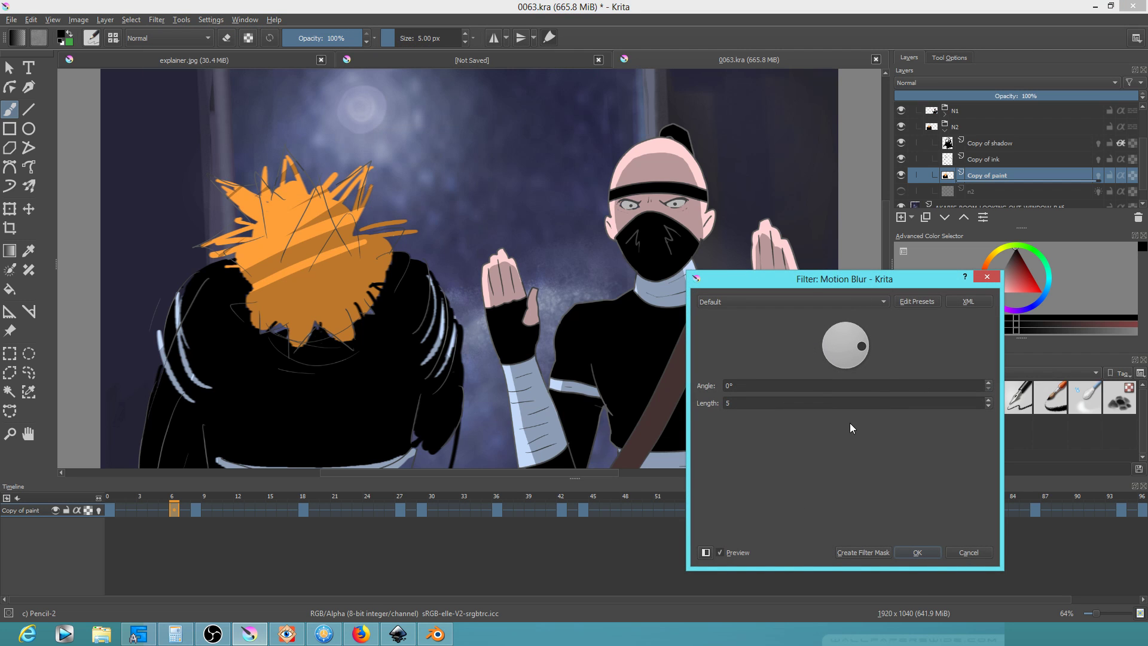
click(988, 399)
click(988, 400)
click(989, 400)
click(989, 400)
click(990, 401)
click(989, 400)
click(989, 400)
click(990, 399)
click(989, 400)
click(989, 399)
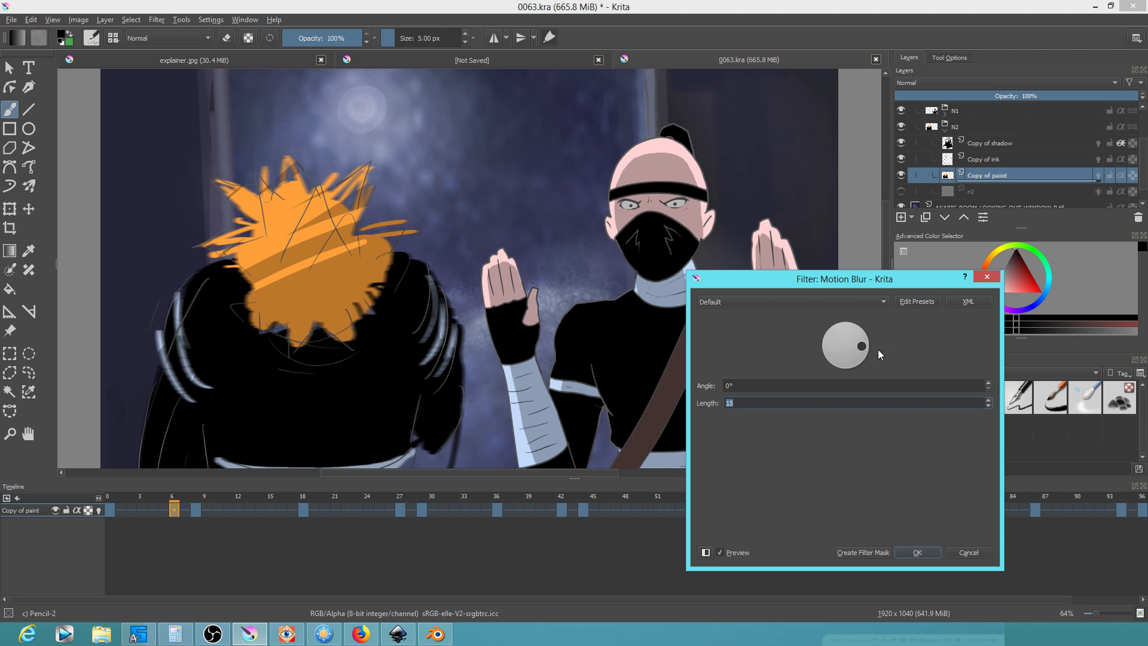
Set the motion blur angle to 279° and increase the length to 29
drag(866, 347, 851, 374)
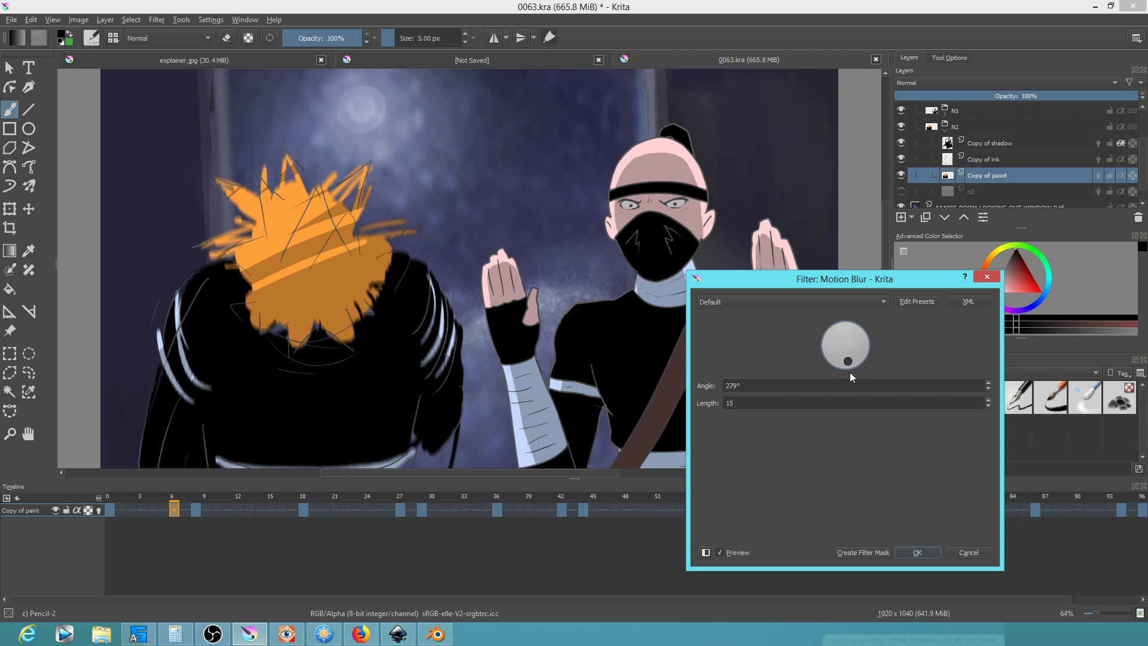
click(988, 400)
click(988, 400)
click(989, 400)
click(988, 400)
click(989, 400)
click(989, 400)
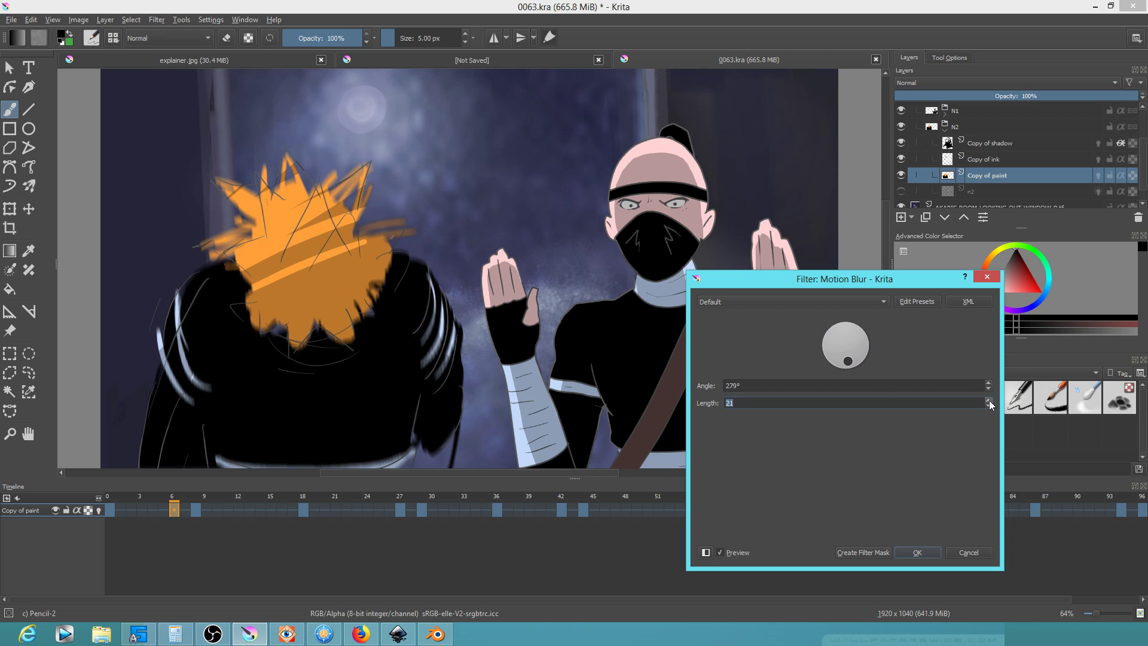
click(989, 400)
click(989, 400)
click(989, 401)
click(989, 400)
click(991, 401)
click(992, 401)
click(992, 401)
click(992, 400)
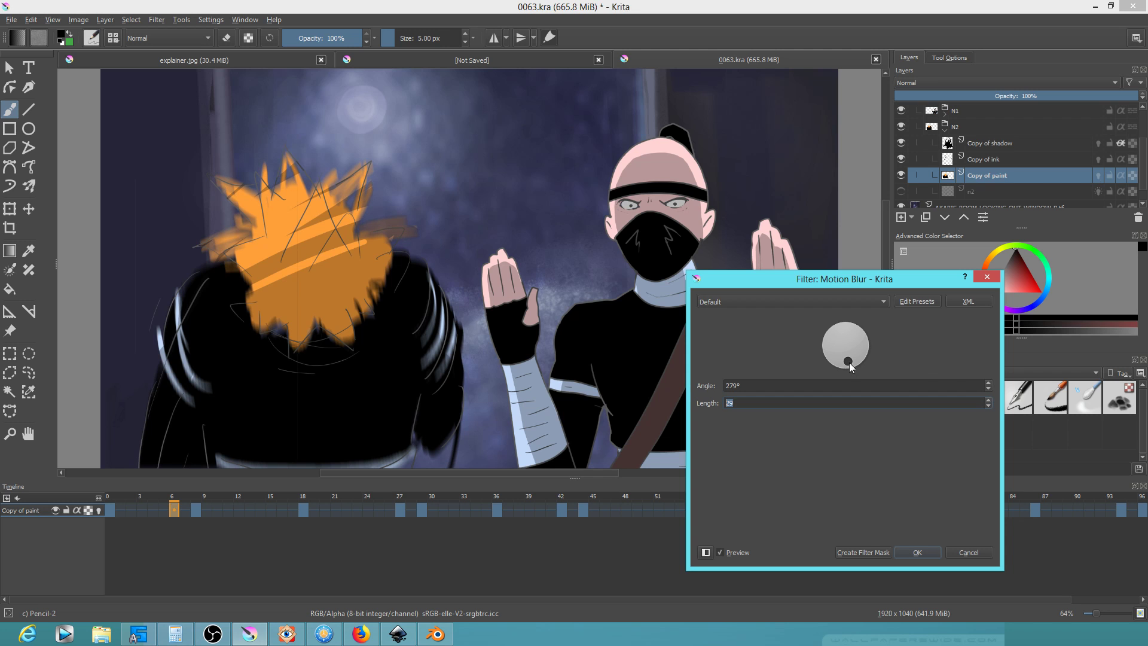
Set the motion blur angle to 273° and the length to 40, and apply the filter
mouse_move(844, 362)
mouse_down()
mouse_move(905, 353)
mouse_move(847, 378)
mouse_up()
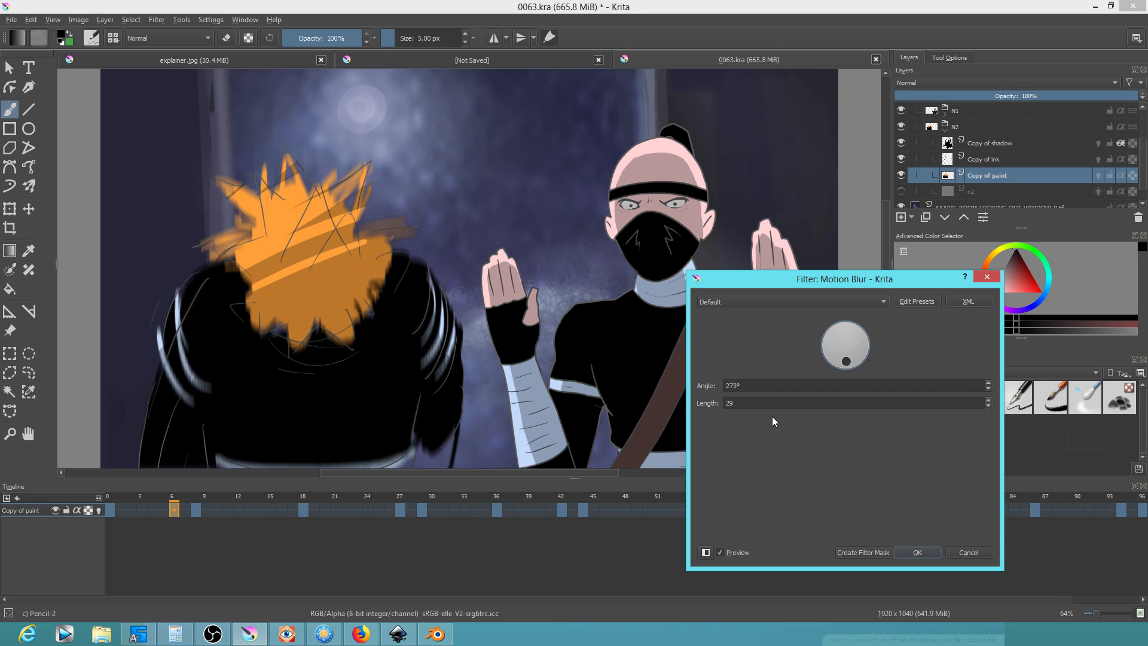
double_click(760, 403)
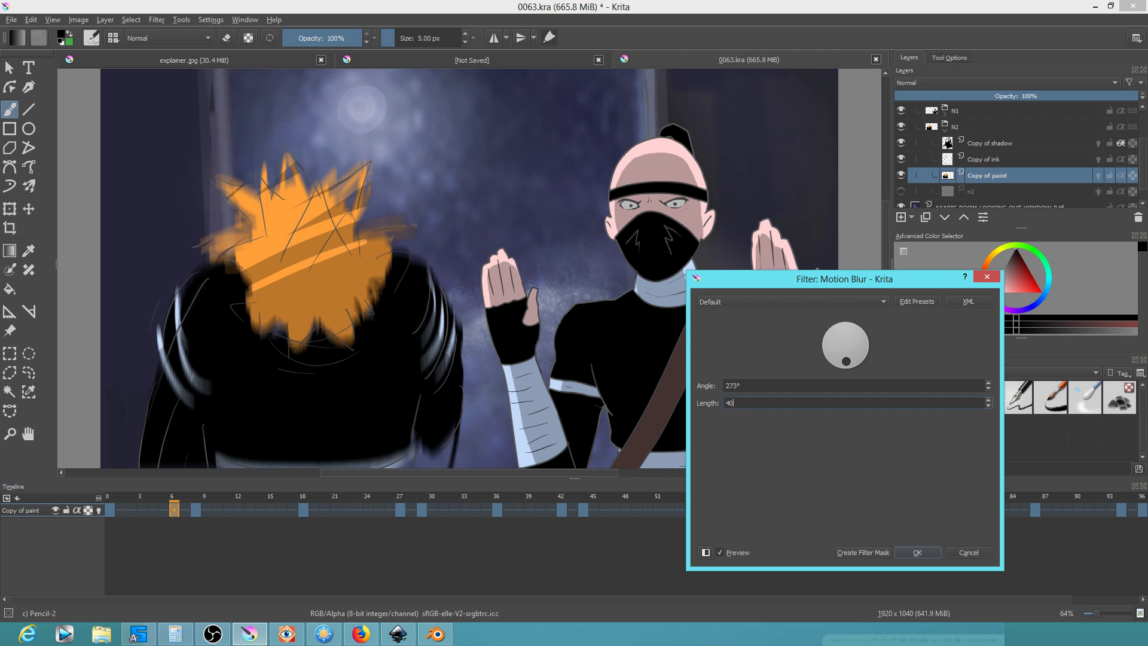
key(Return)
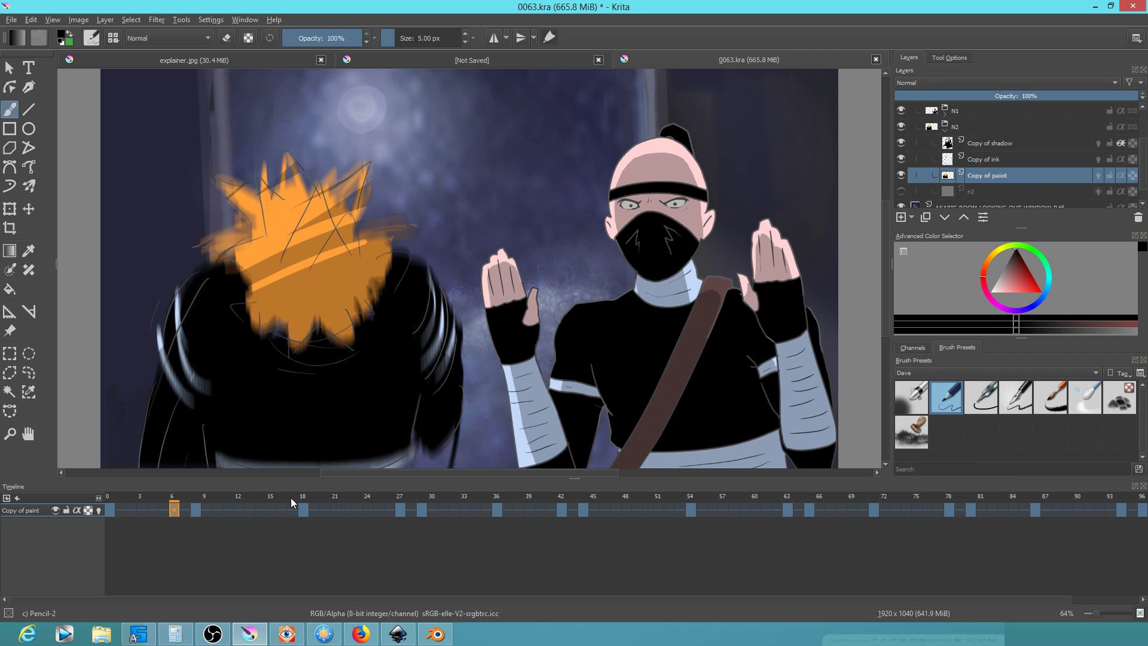
Reapply the last Motion Blur to the Copy of paint keyframe at frame 27
click(401, 511)
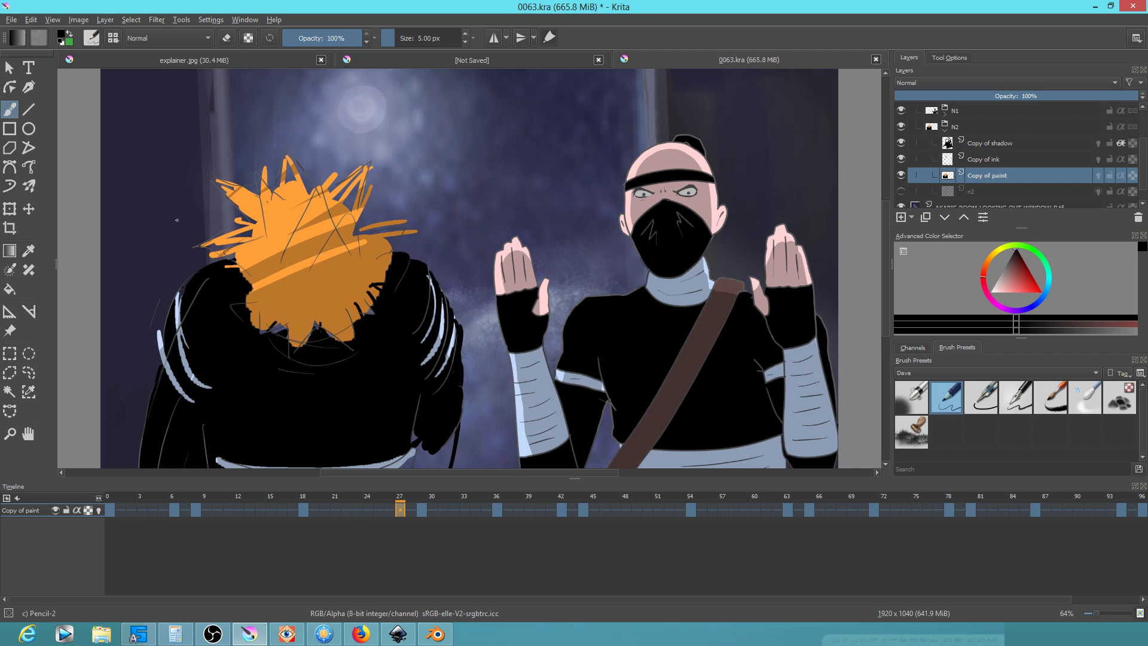
click(163, 23)
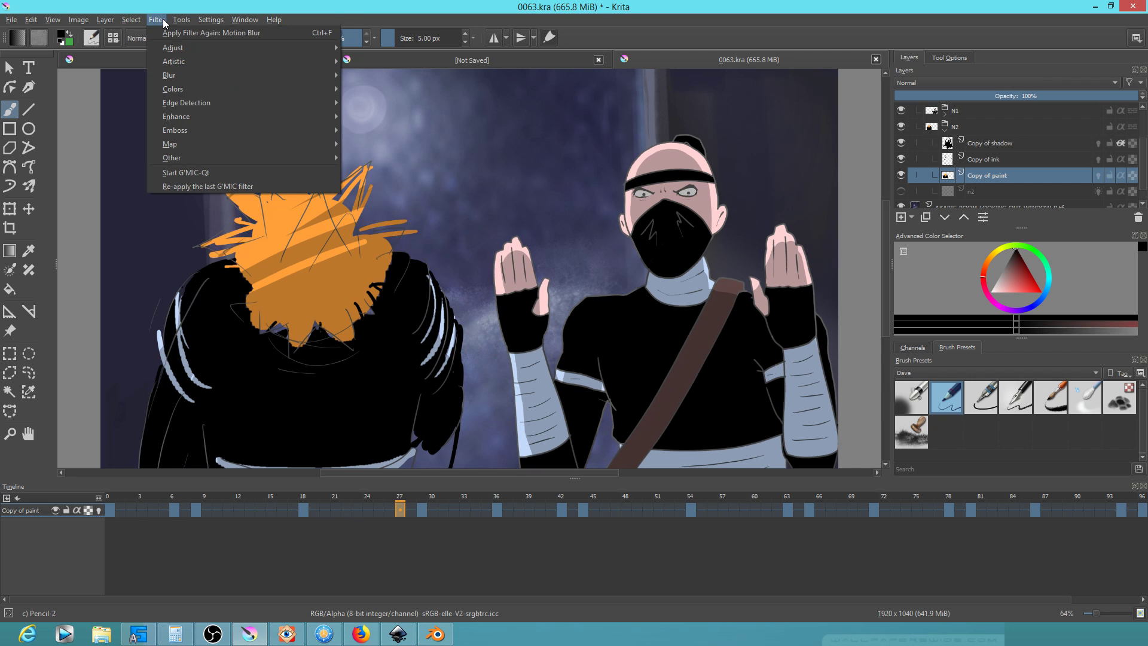
click(183, 33)
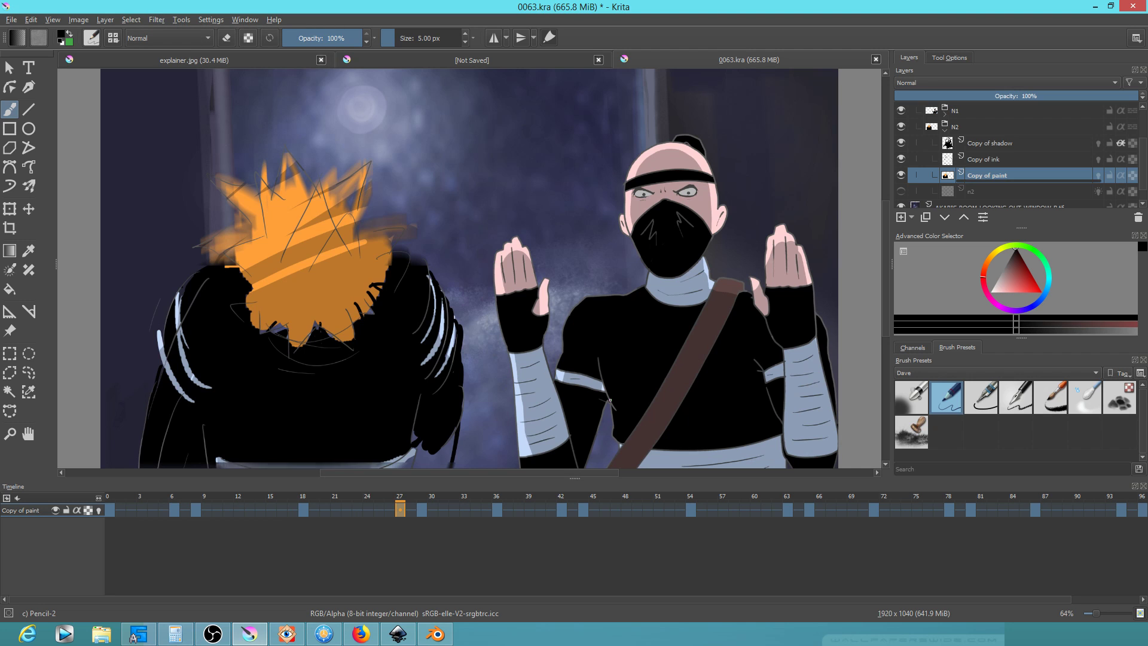
Reapply the same Motion Blur to the Copy of paint keyframes at frames 42, 63, 78 and 94
click(561, 510)
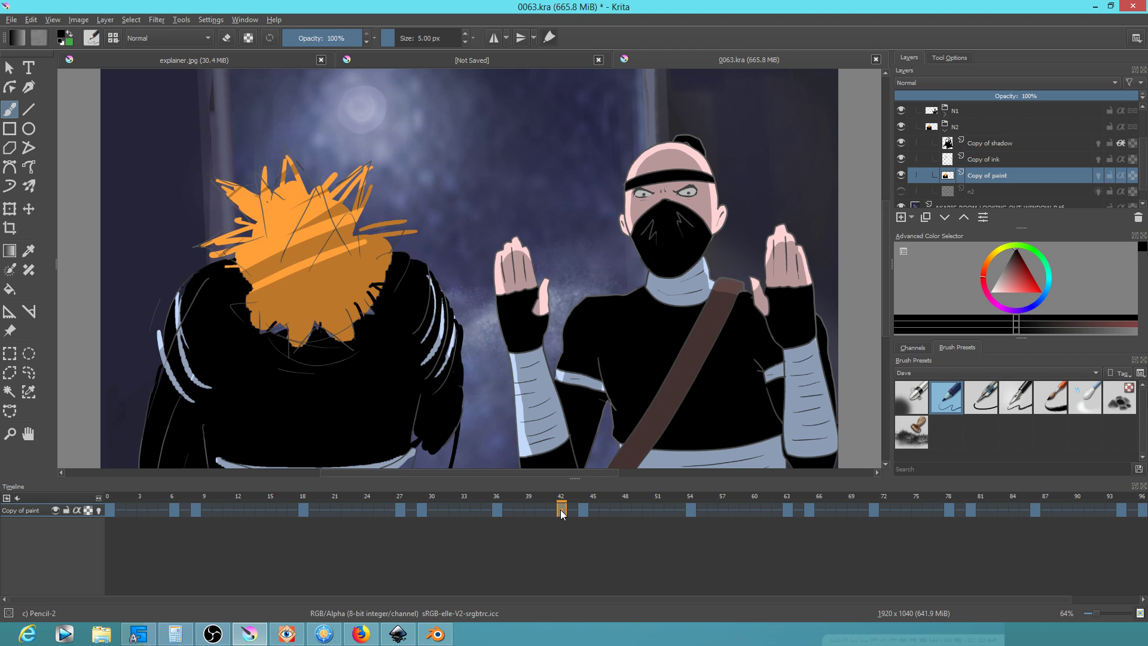
click(786, 509)
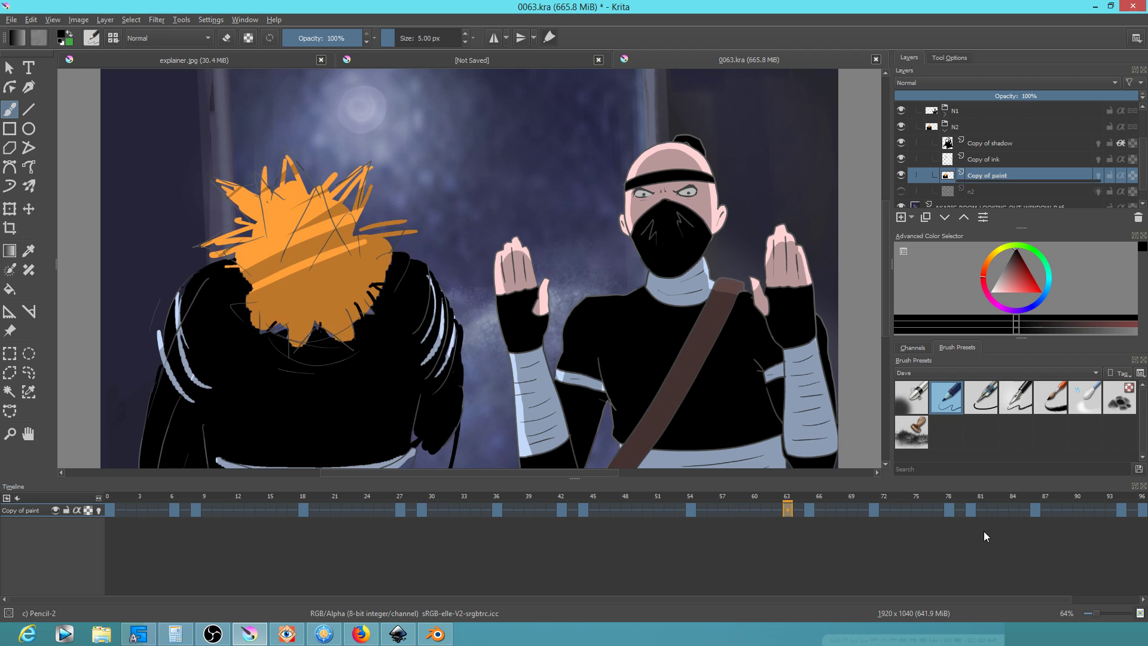
click(948, 509)
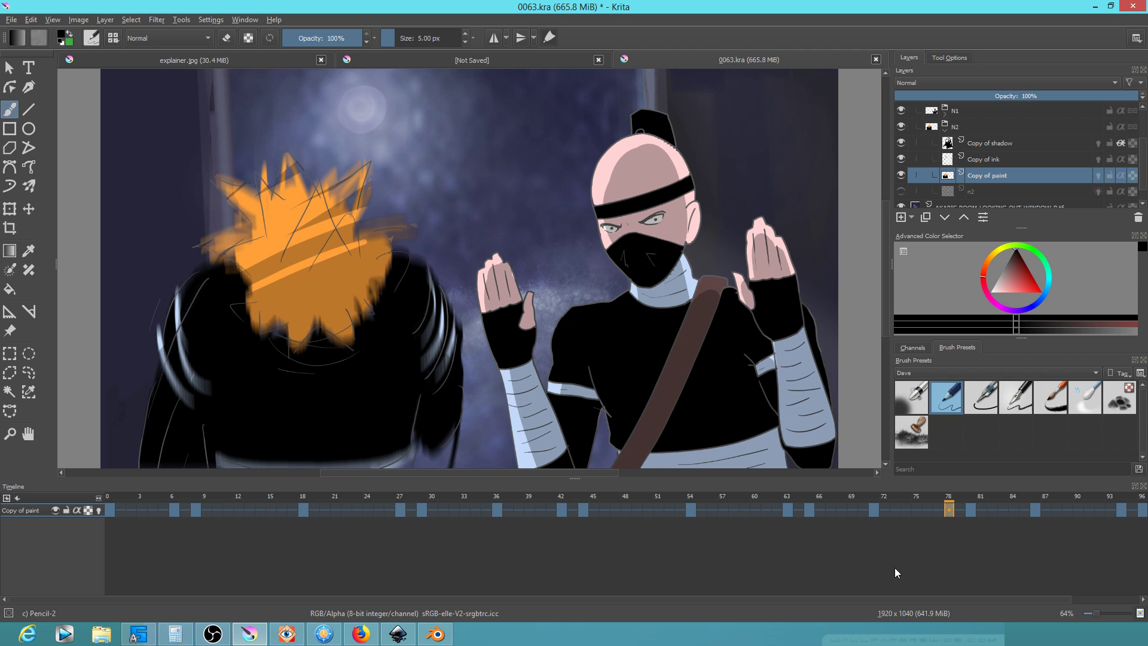
drag(975, 598, 992, 598)
click(1056, 510)
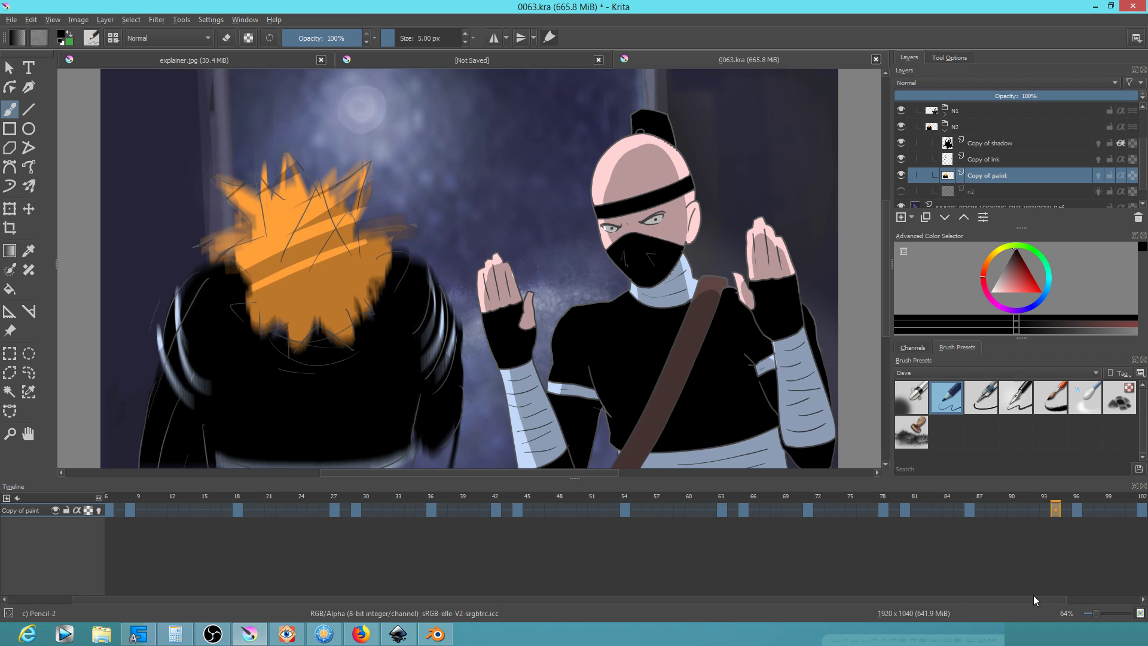
drag(1025, 599, 1053, 599)
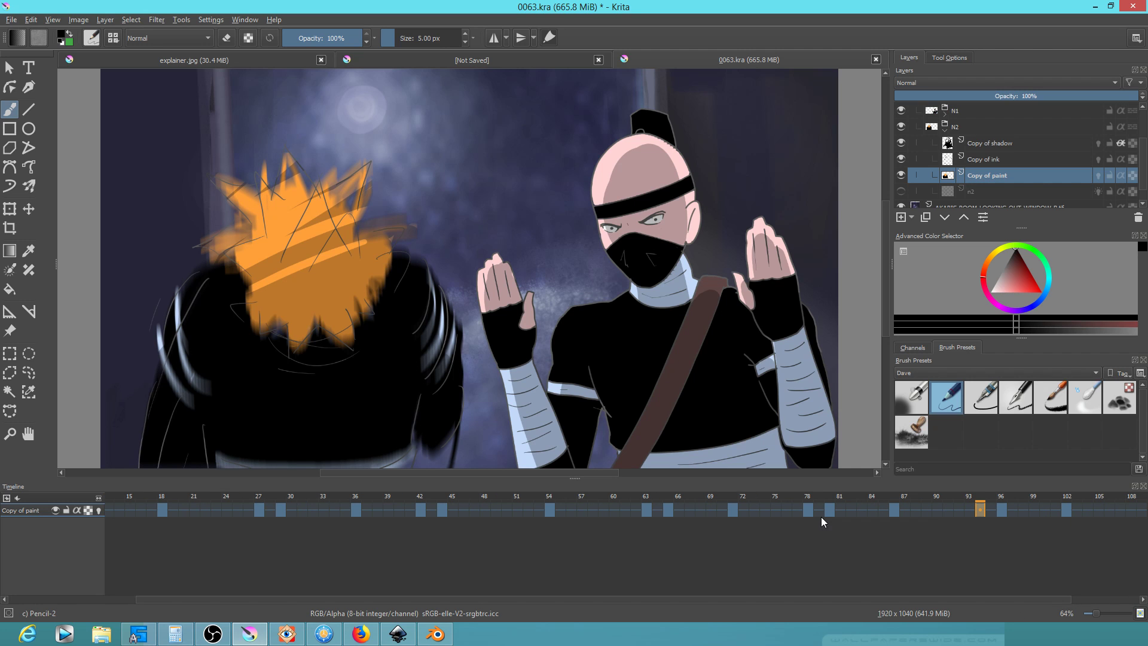
Reapply the Motion Blur to the Copy of ink layer's keyframes at frames 94, 78, 63, 42, 27 and 6
click(995, 159)
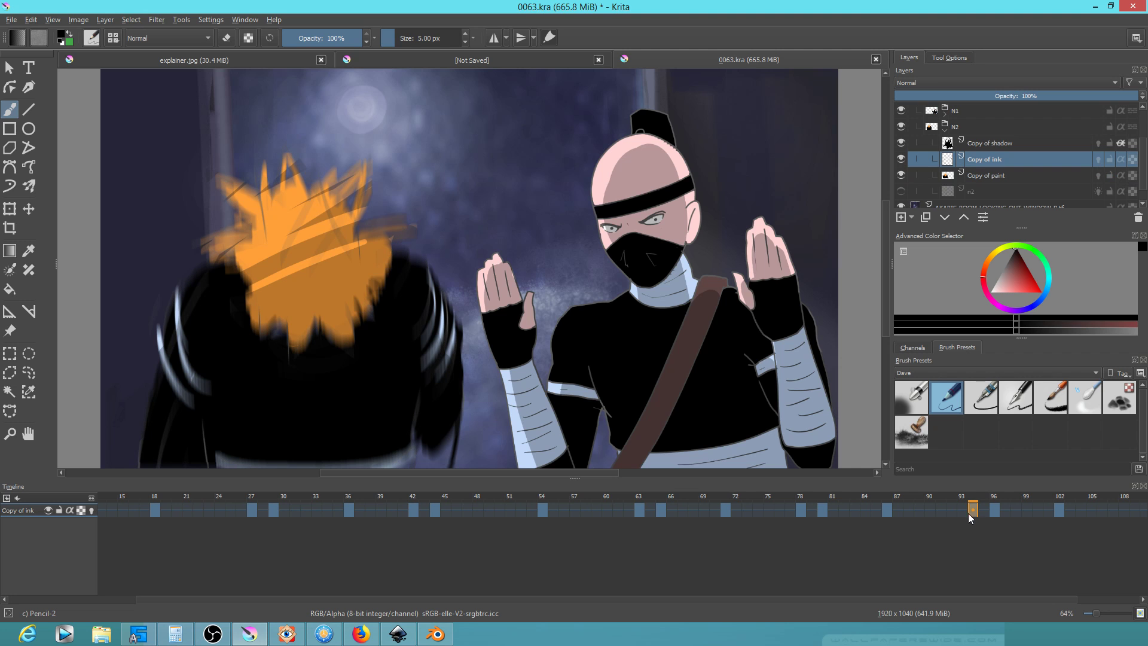
click(802, 511)
click(638, 512)
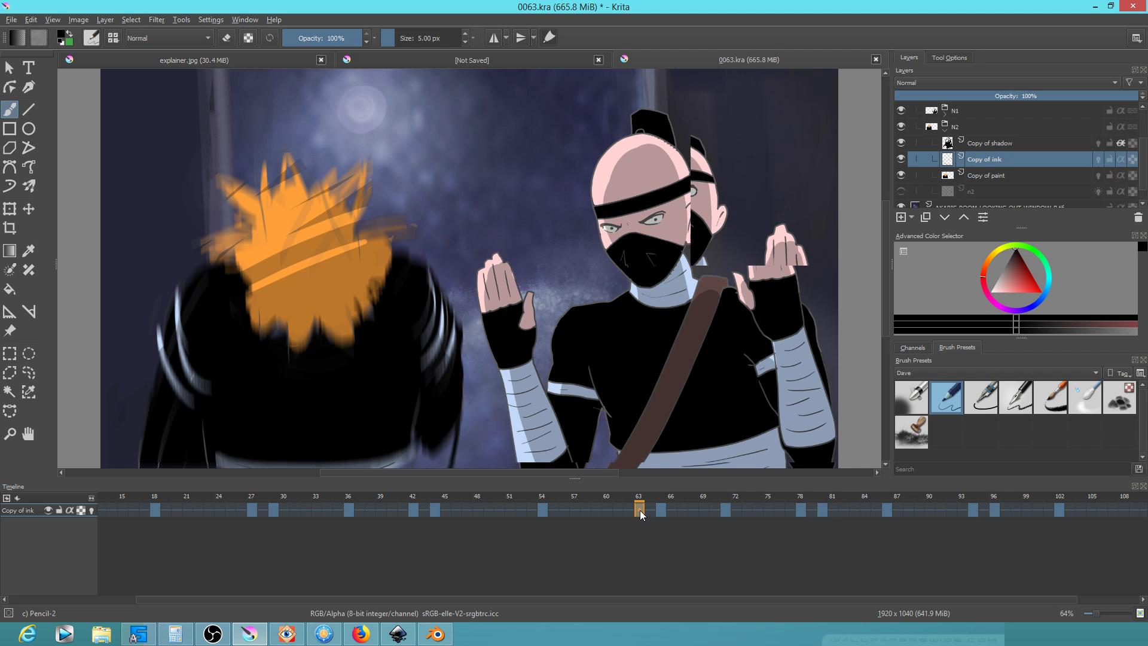
click(415, 512)
click(252, 510)
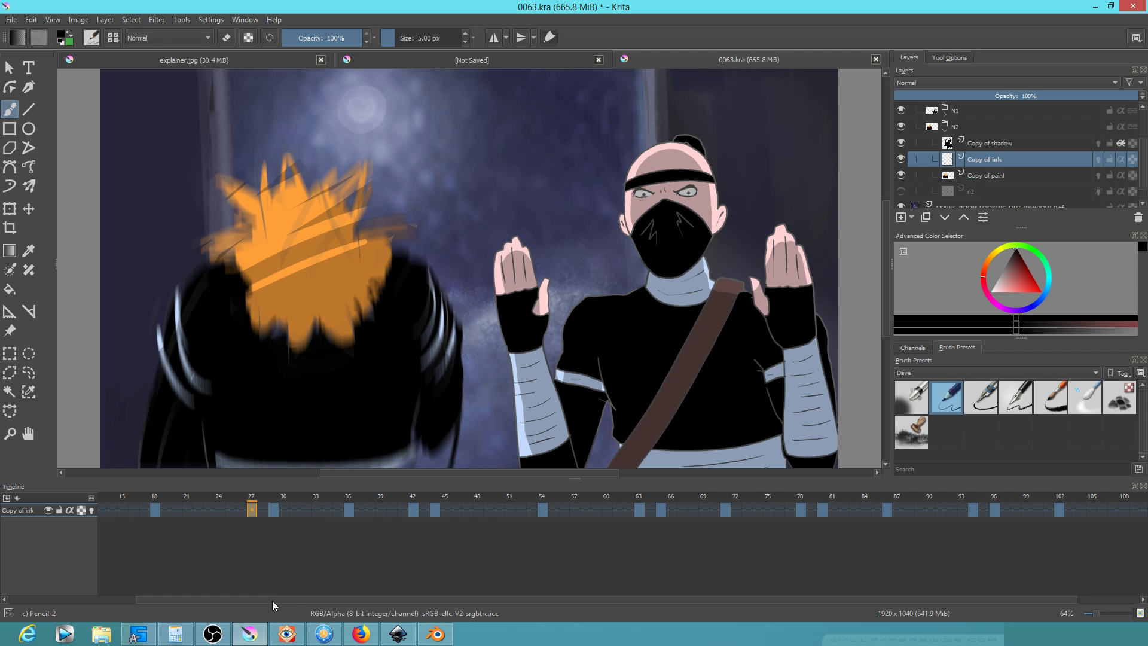
drag(272, 600, 163, 601)
click(146, 511)
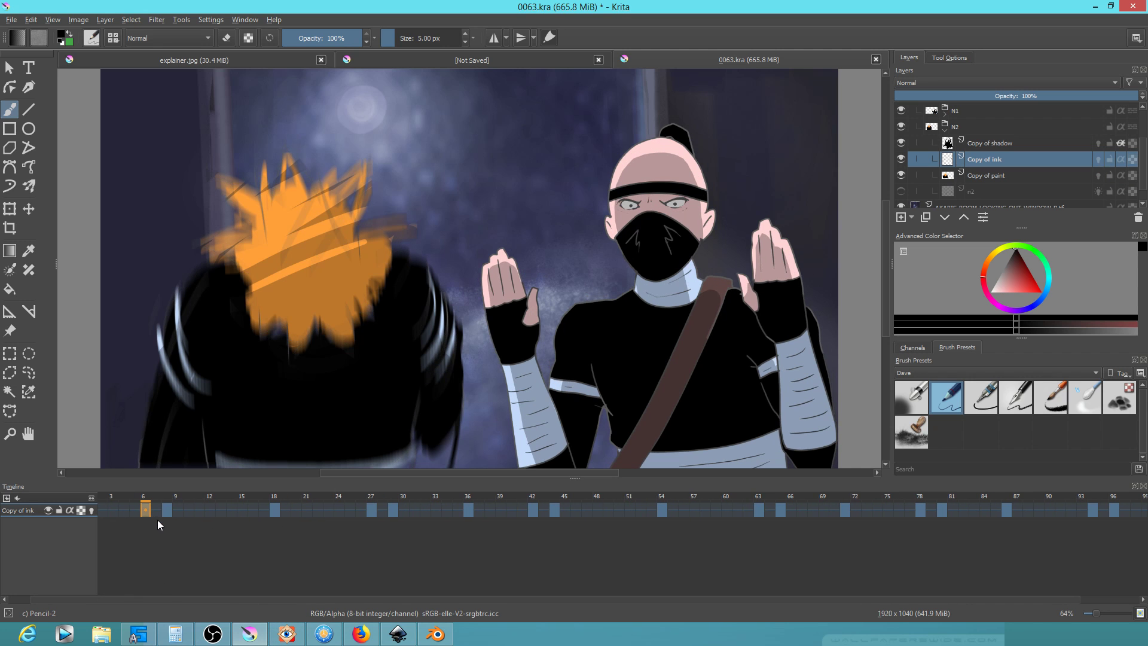
Play back the animation from frame 0 to check the blurred turn and return to frame 6
key(comma)
key(space)
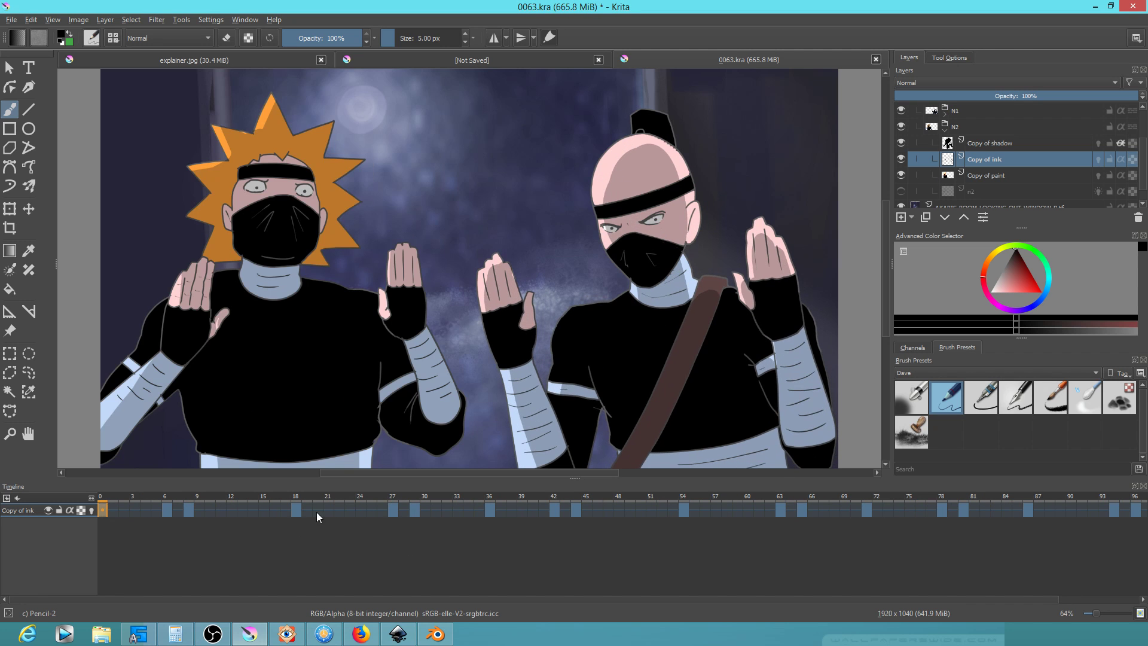
click(168, 510)
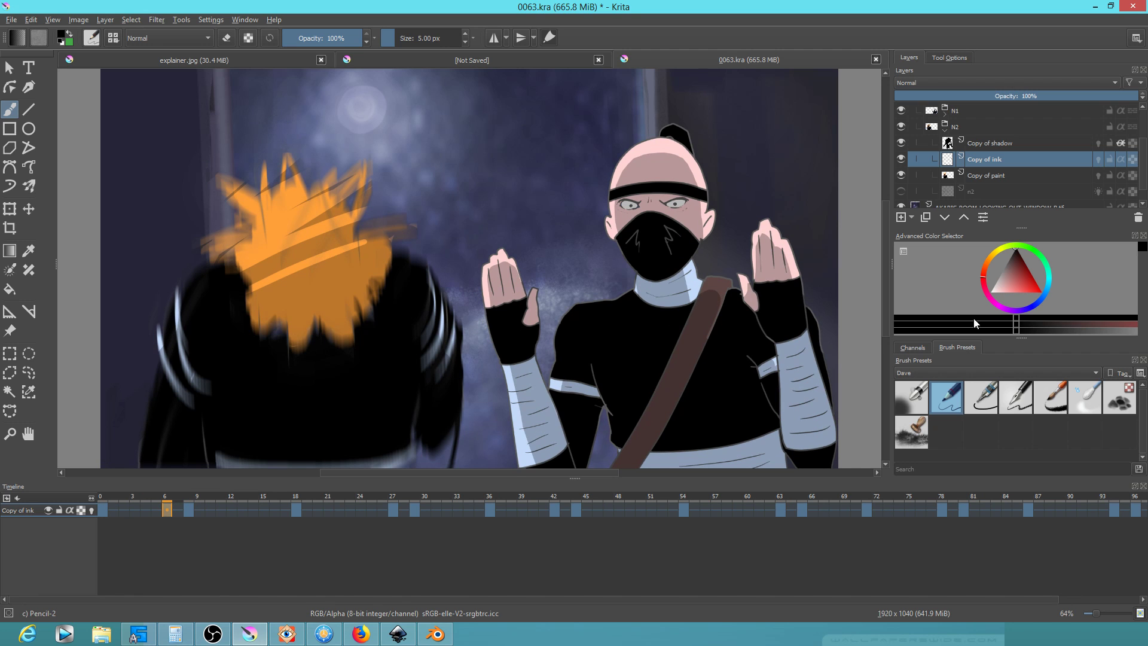
Step through the Copy of paint keyframes at frames 27, 42, 63, 78 and 94 to check the blur, and save the file
click(988, 176)
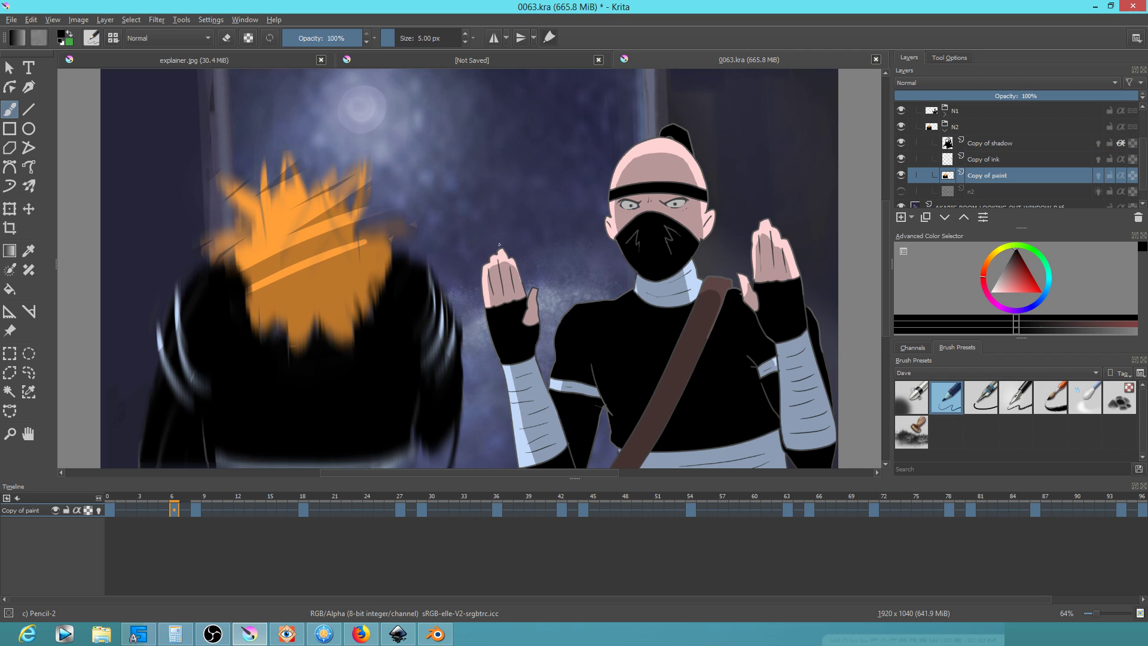
click(399, 510)
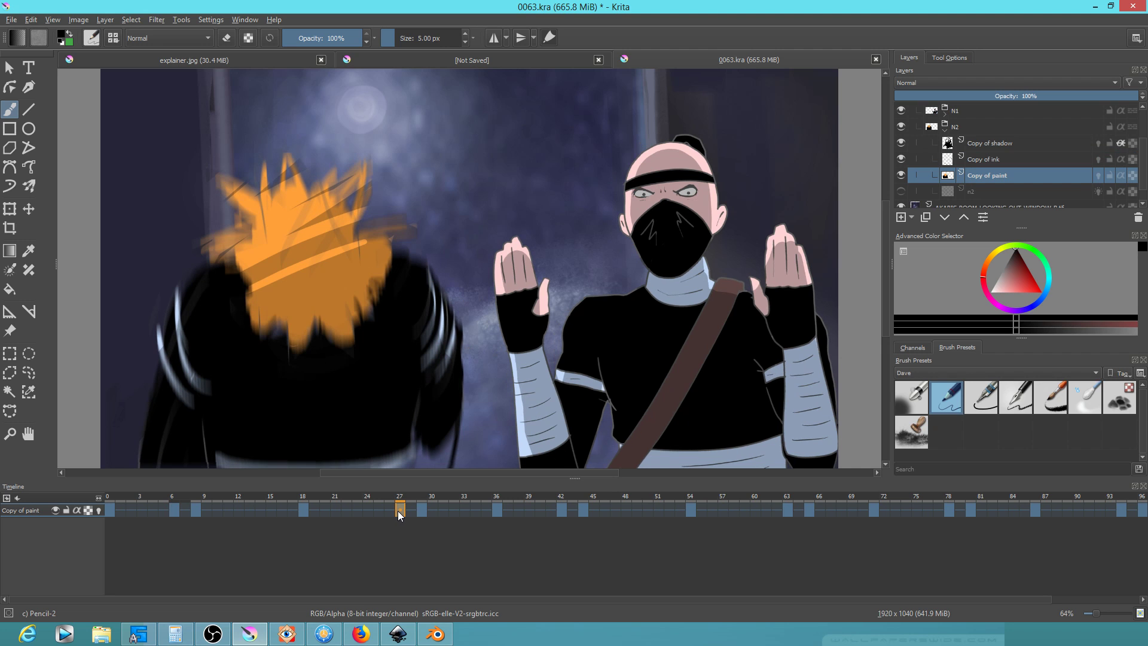
click(561, 509)
click(788, 510)
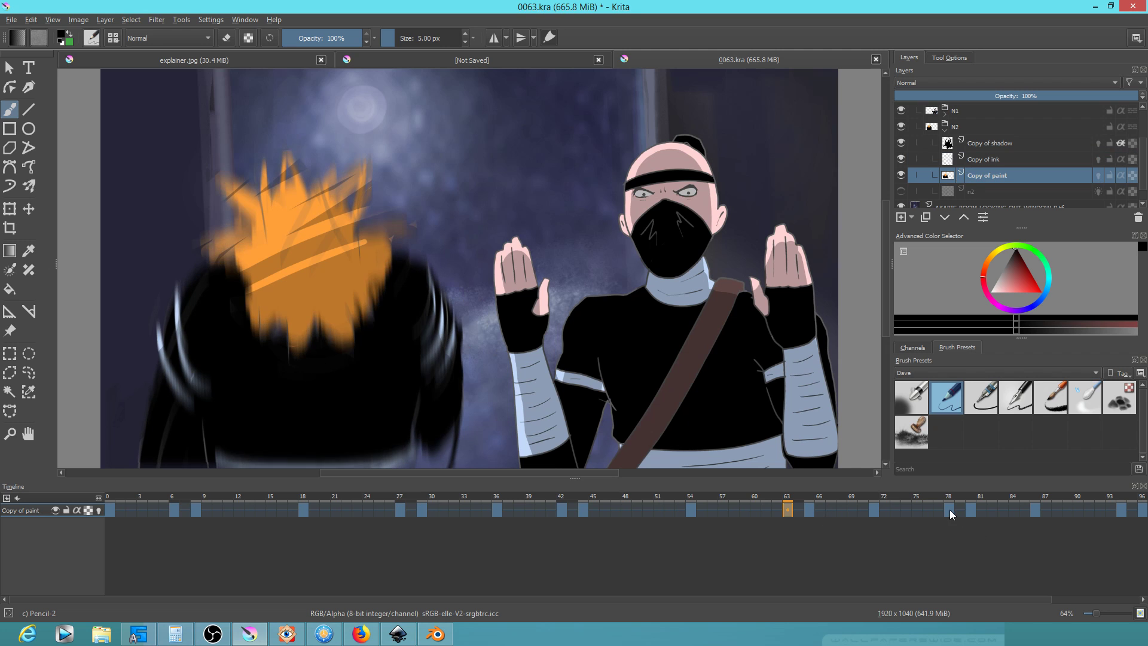
click(950, 509)
scroll(1002, 599, right, 3)
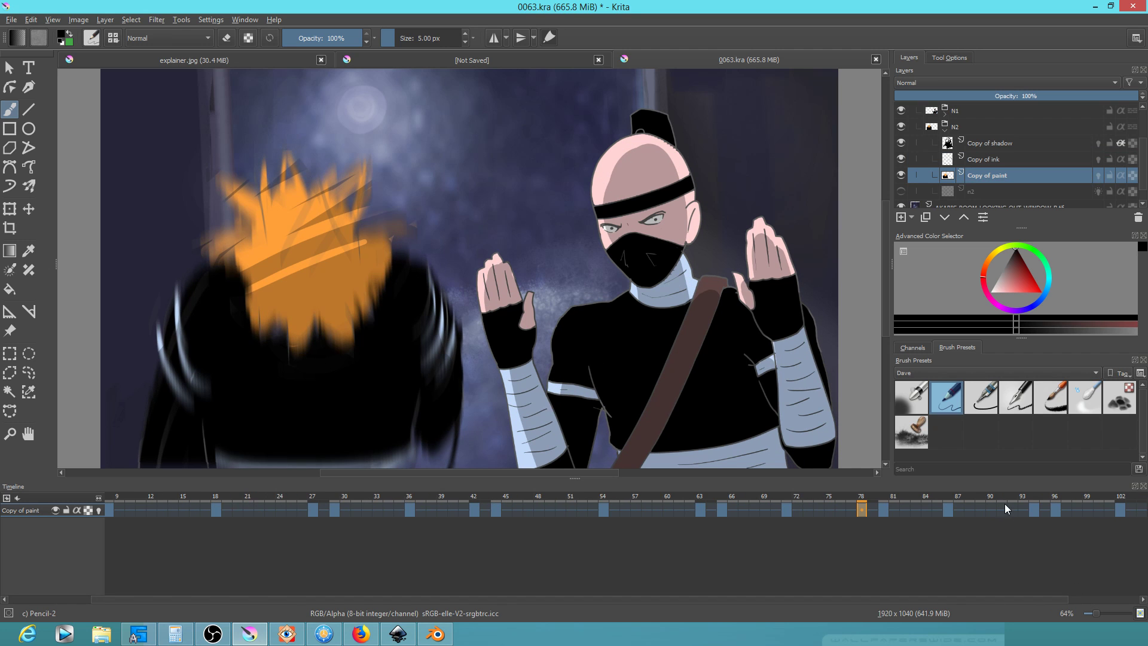
click(1034, 509)
click(12, 19)
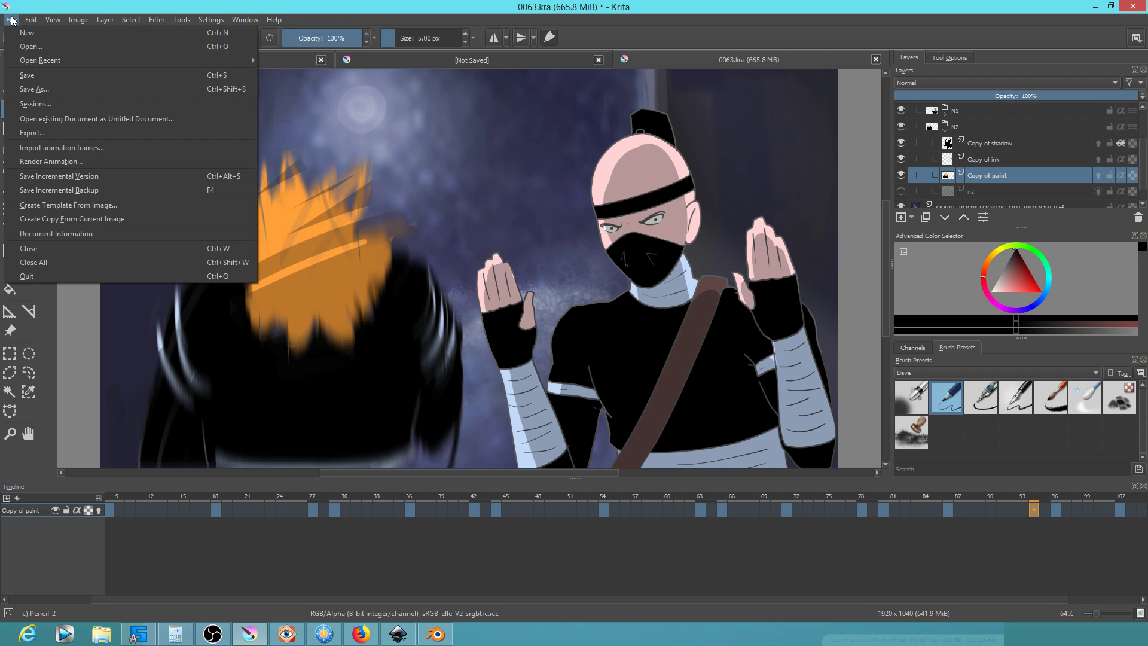
click(26, 76)
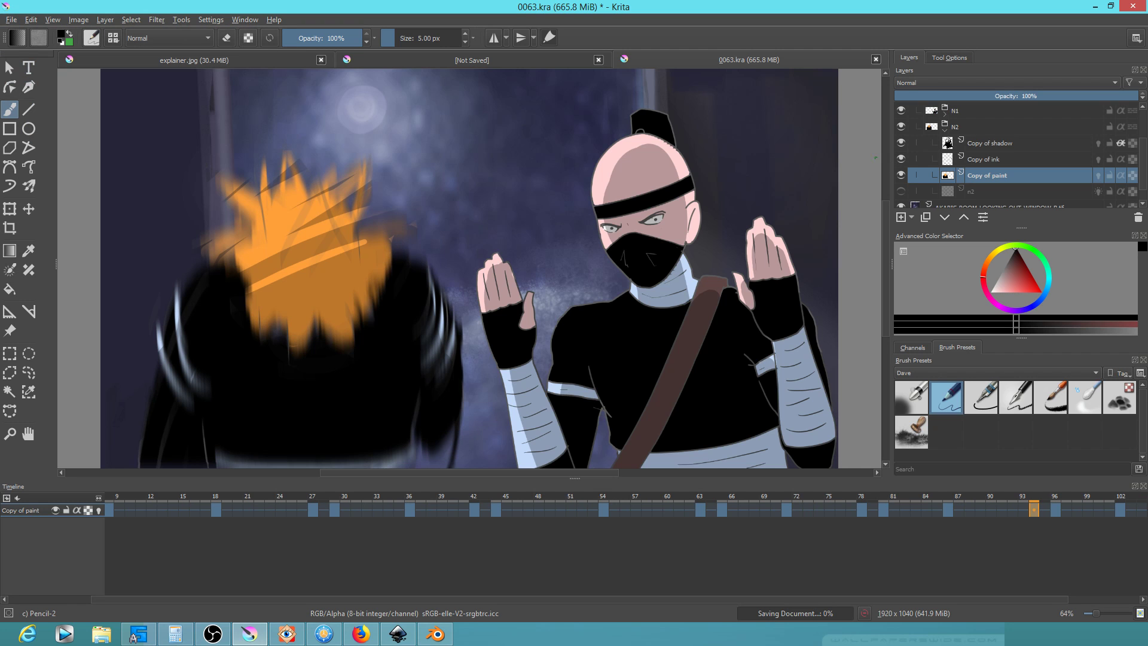
Reapply the Motion Blur to the Copy of shadow layer's keyframes at frames 94, 78, 63, 42, 27 and 6
click(985, 146)
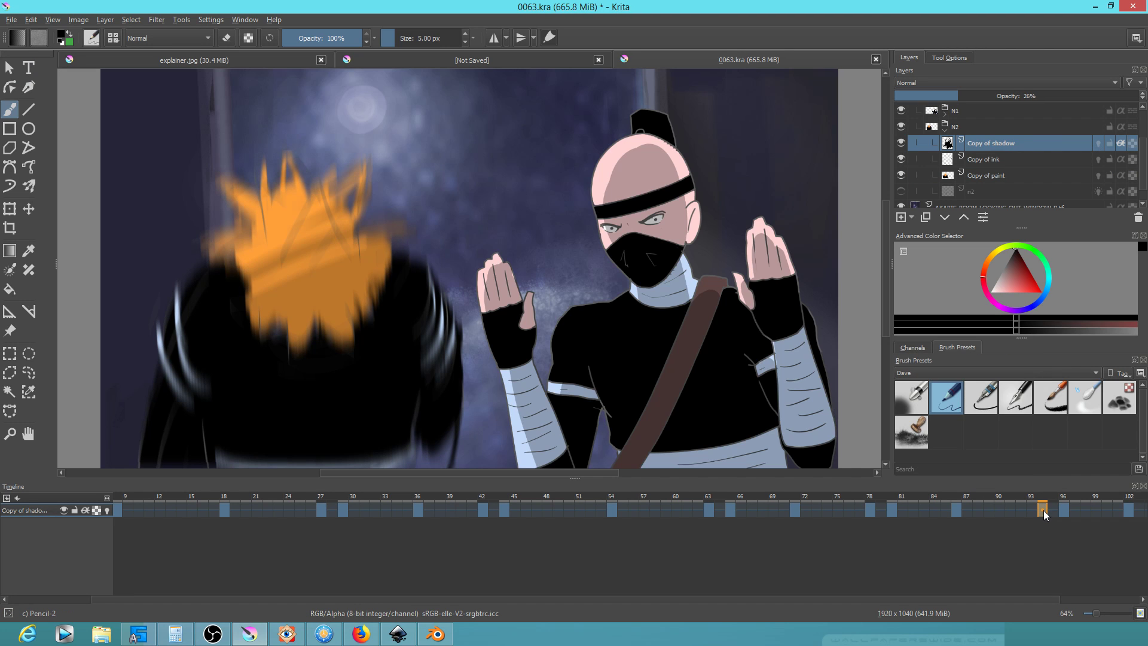
click(872, 511)
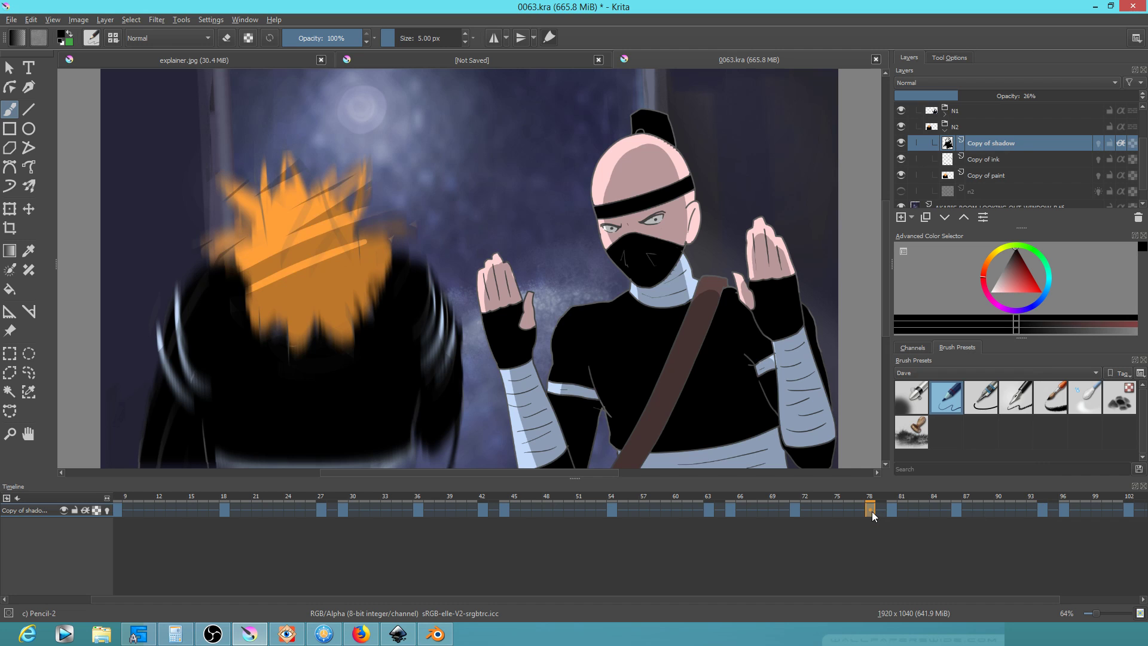
click(706, 509)
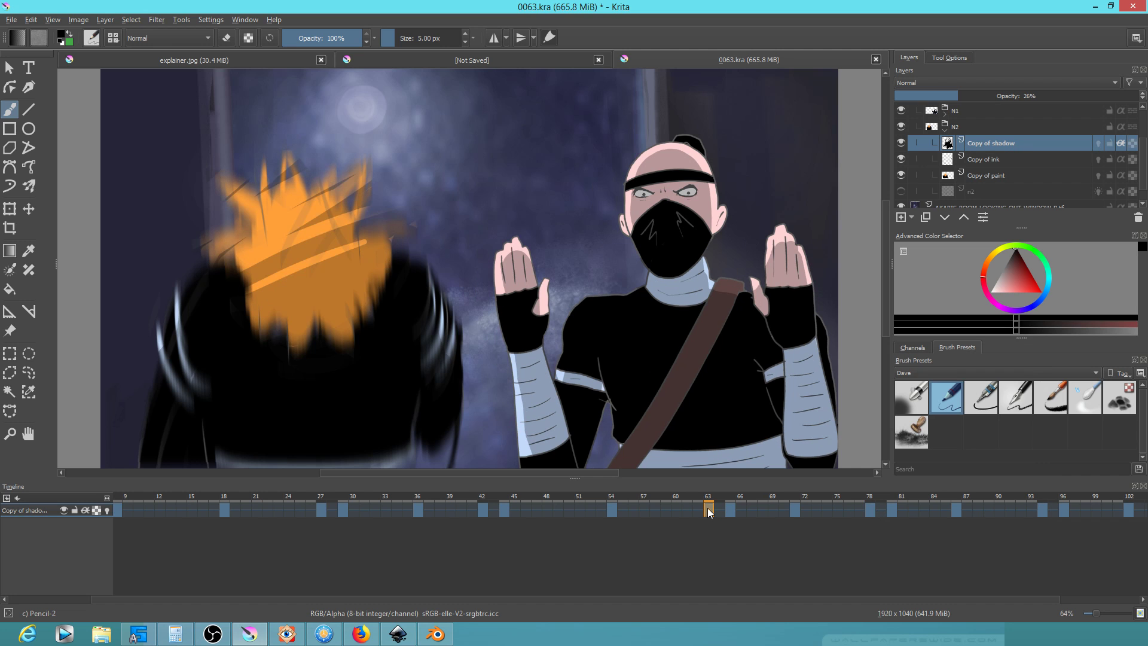
click(483, 511)
click(343, 510)
click(321, 510)
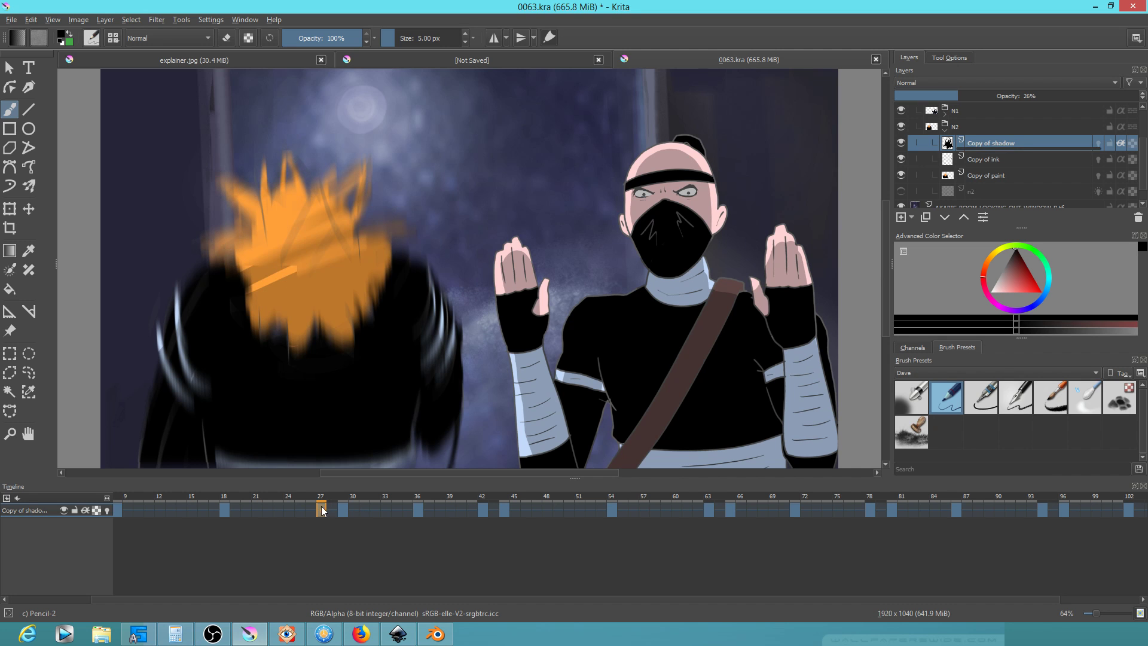
drag(333, 598, 224, 606)
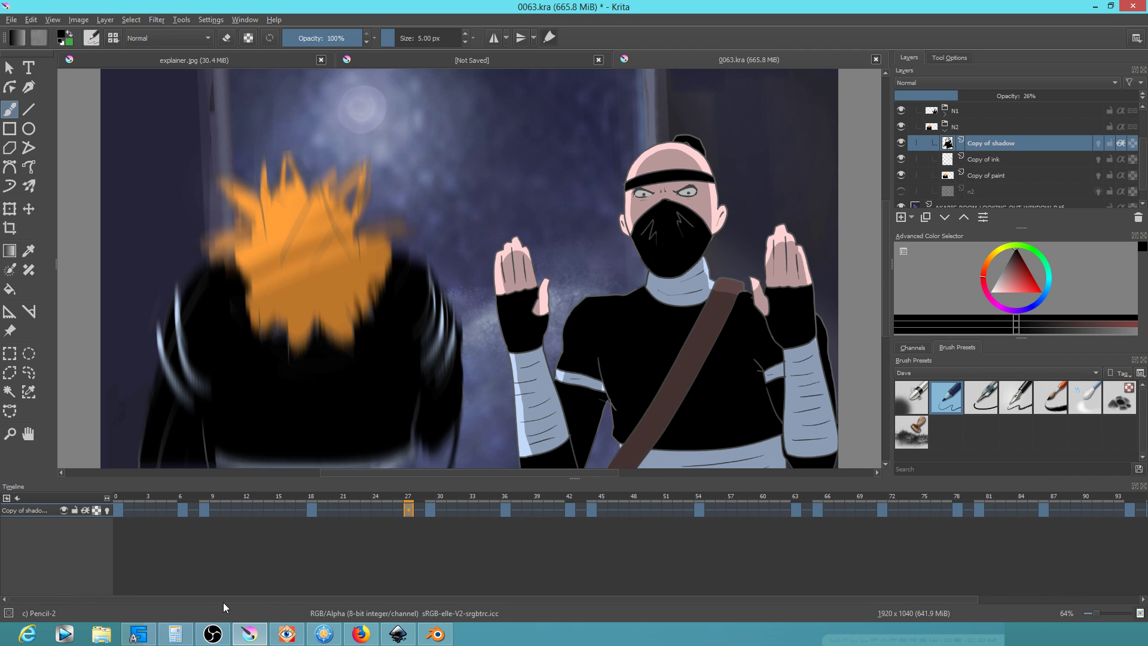
click(182, 510)
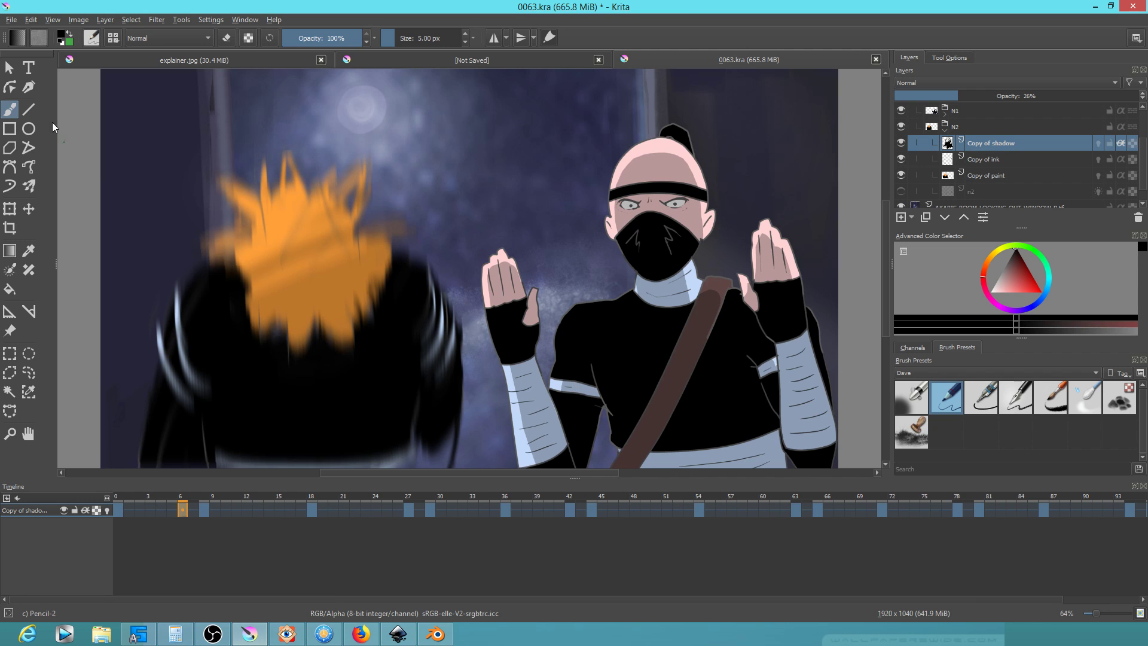
Save the file and play back the animation to check the blurred turn
click(11, 20)
click(27, 75)
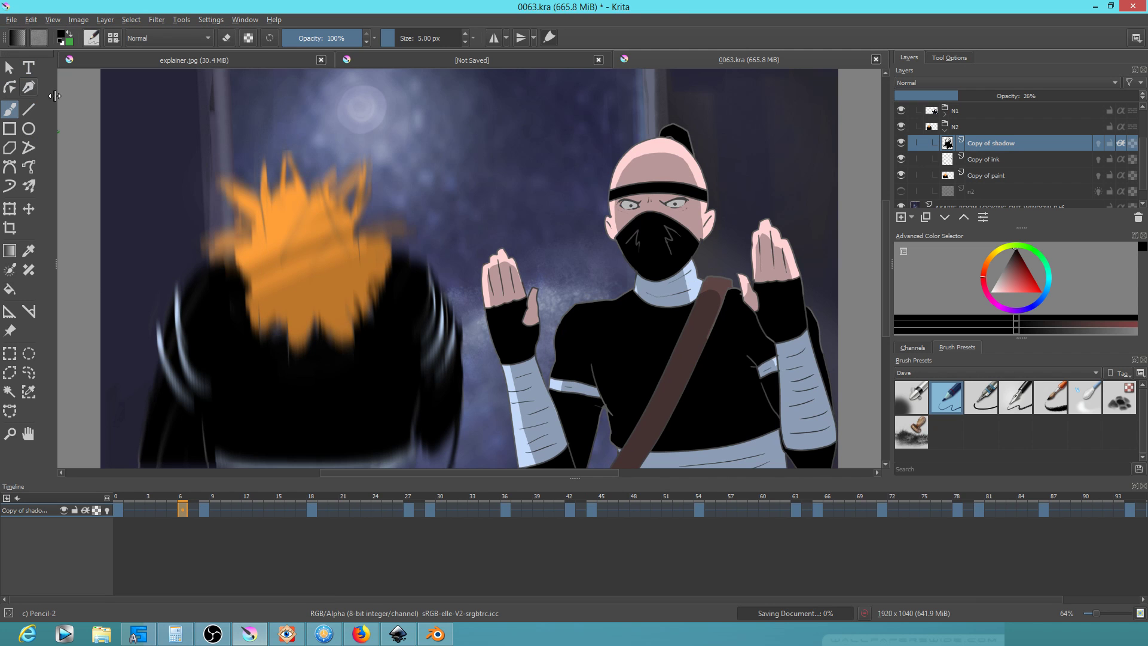
key(space)
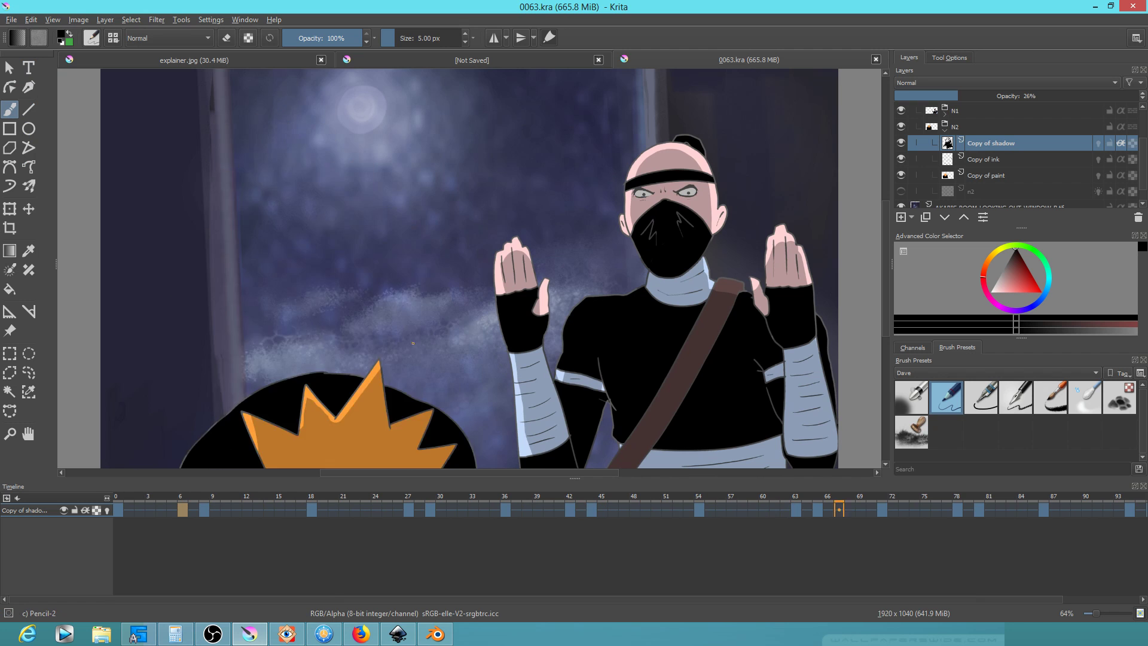
key(space)
Render frames 0 to 100 as the MPEG-4 video 0063.mp4 in the L:\ANIME\render\conversions folder
click(10, 20)
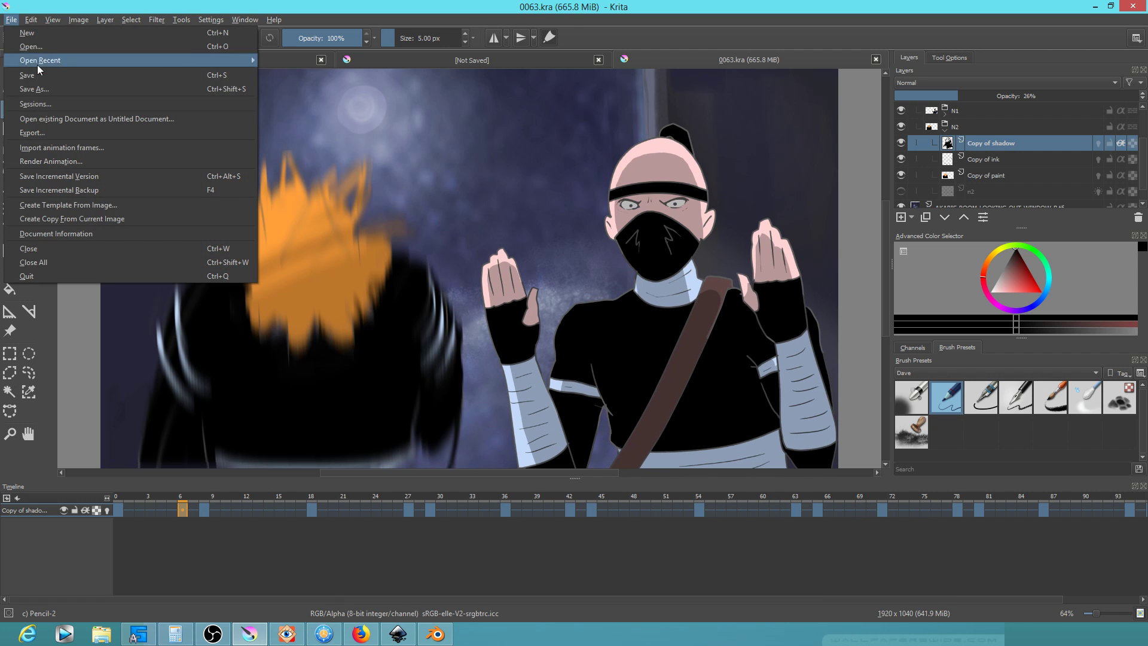
click(46, 161)
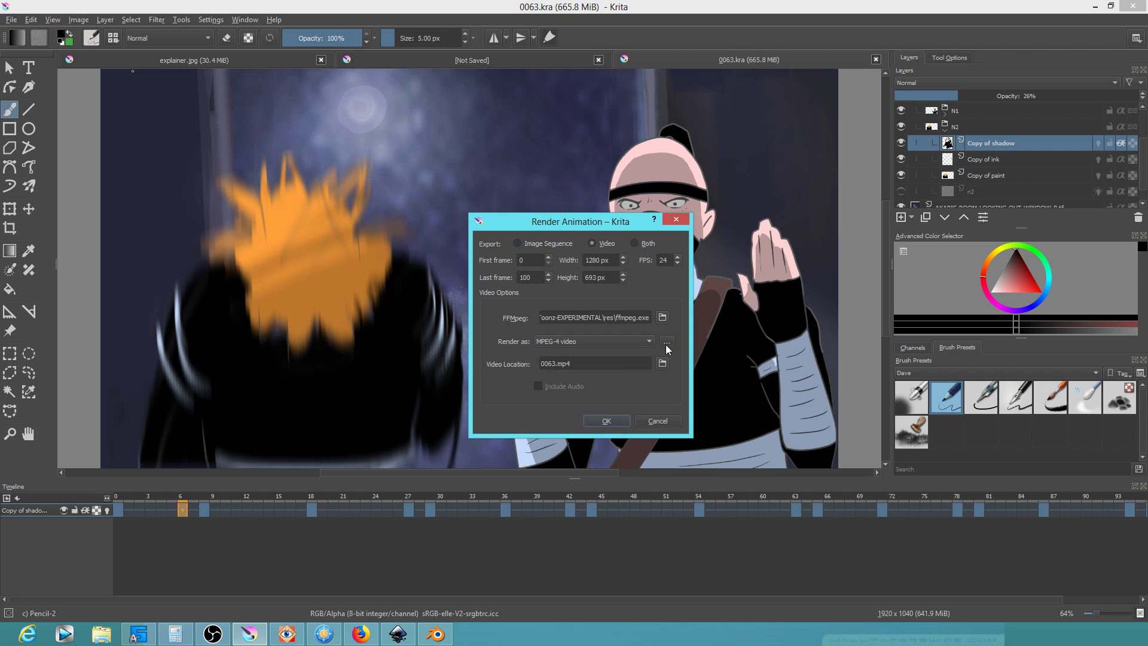
click(663, 363)
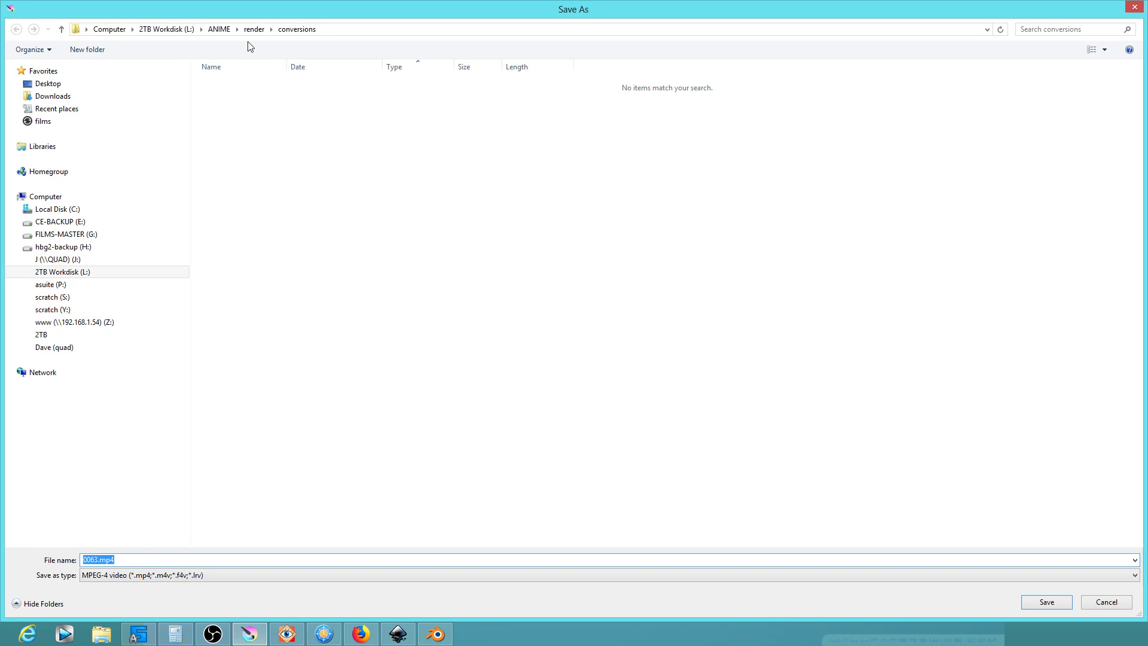
click(1038, 600)
click(605, 418)
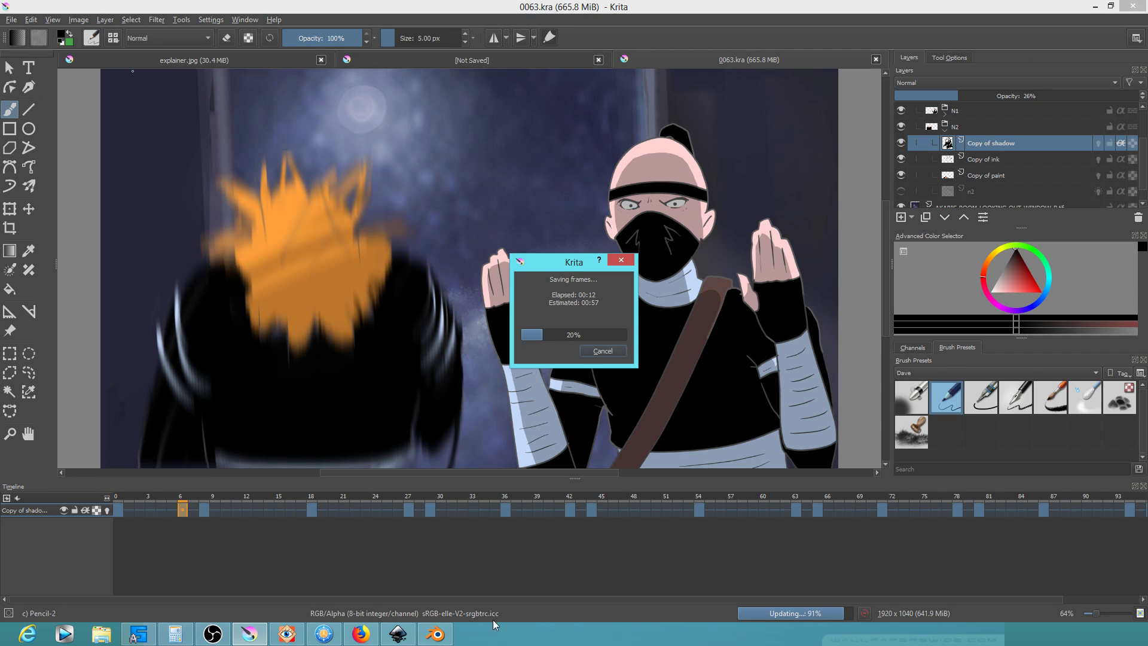
Switch to the opening scene video edit in Blender and enlarge the sequencer area
click(324, 634)
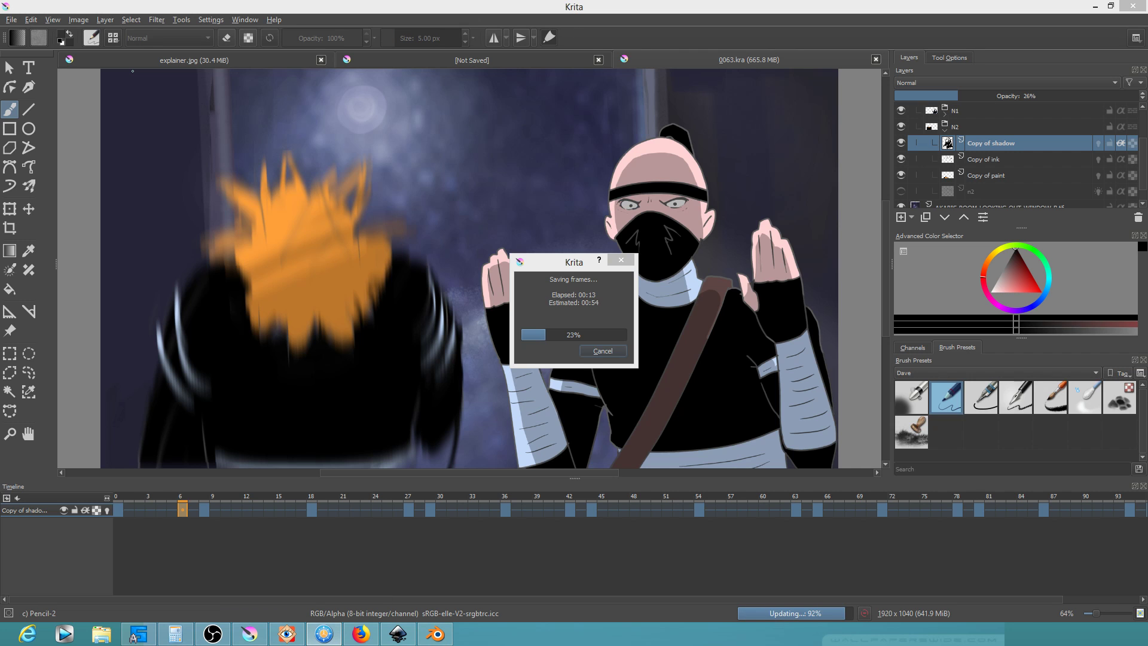
mouse_move(438, 637)
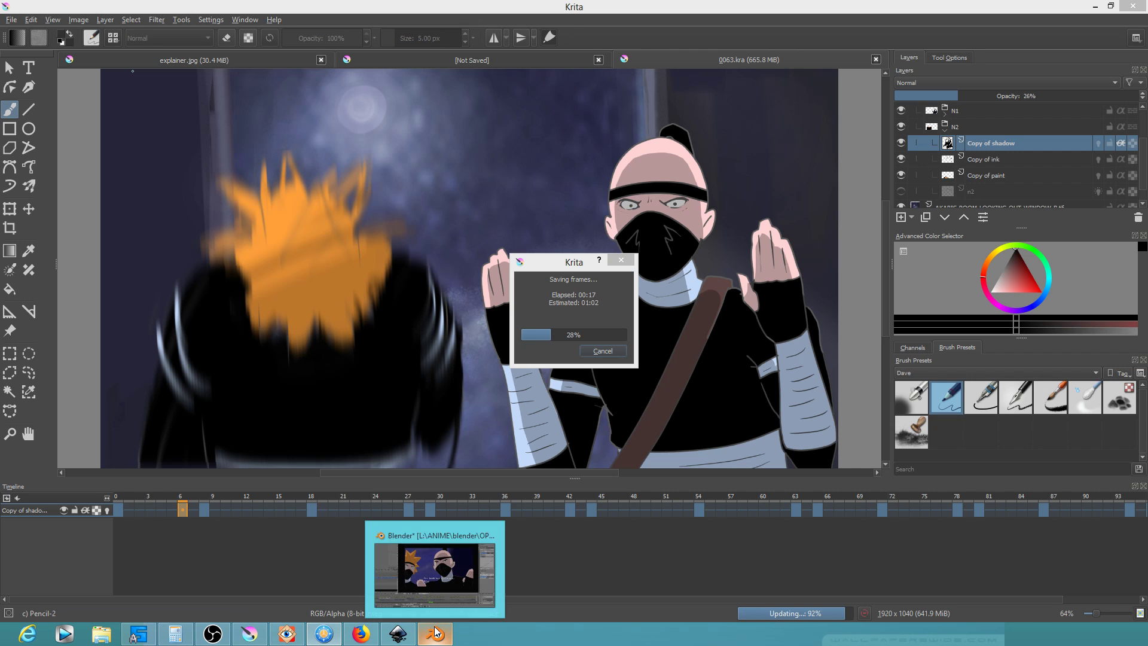
click(445, 640)
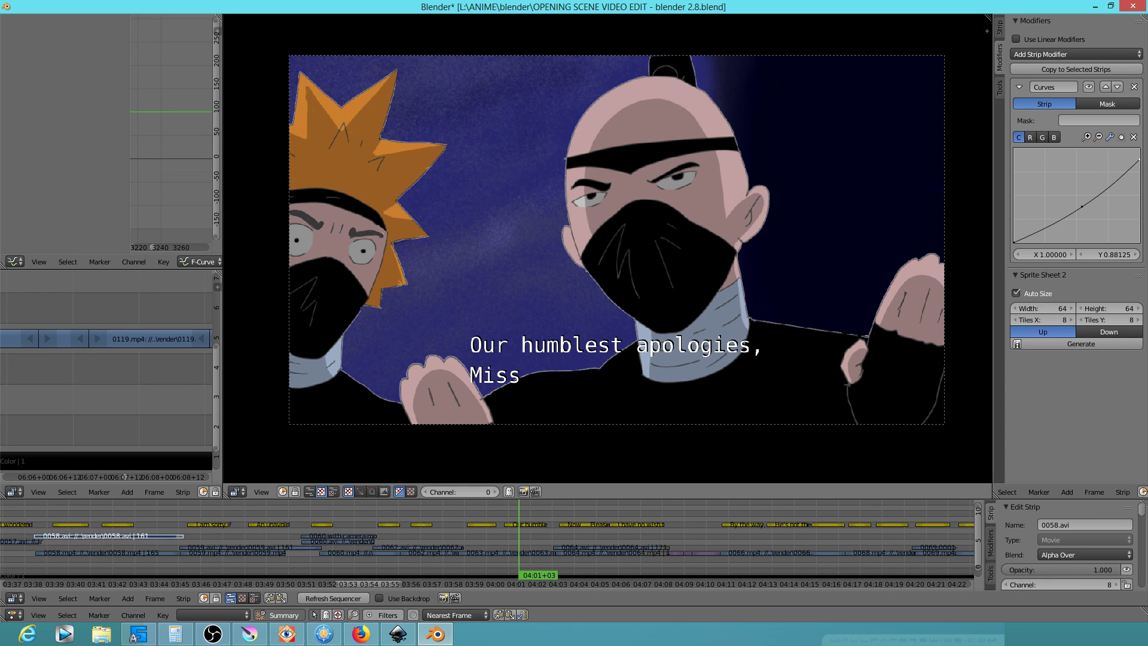
click(477, 535)
click(509, 541)
click(511, 545)
drag(589, 484, 603, 339)
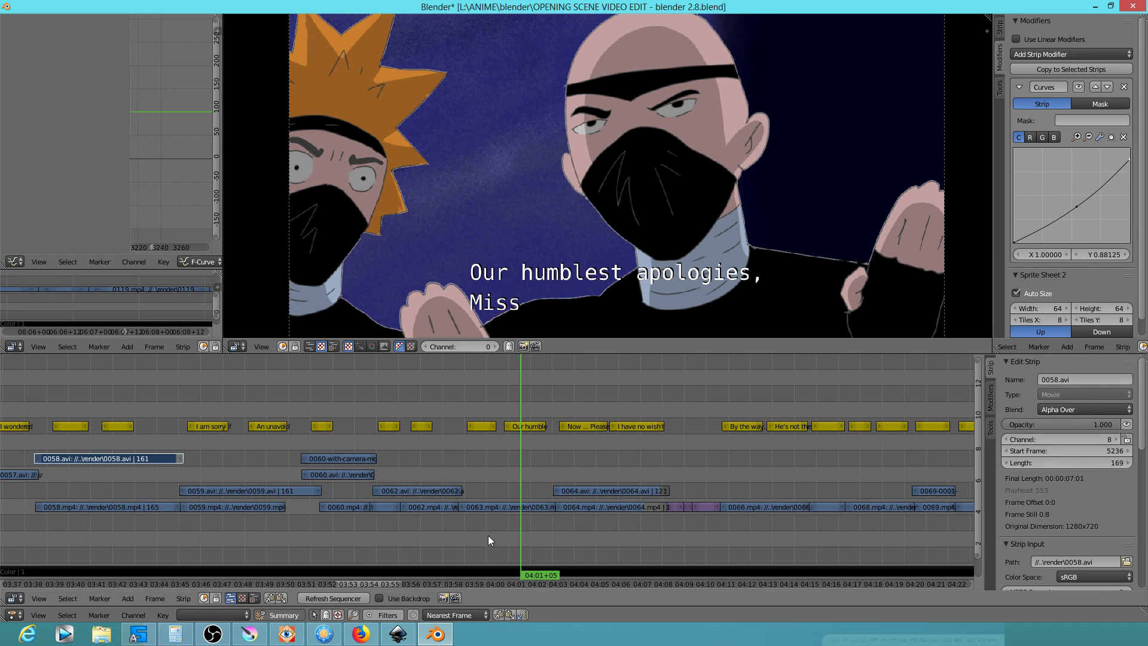
Scrub through the existing shot 0063 in the sequencer and select its 0063.mp4 strip
drag(407, 525, 486, 539)
click(510, 507)
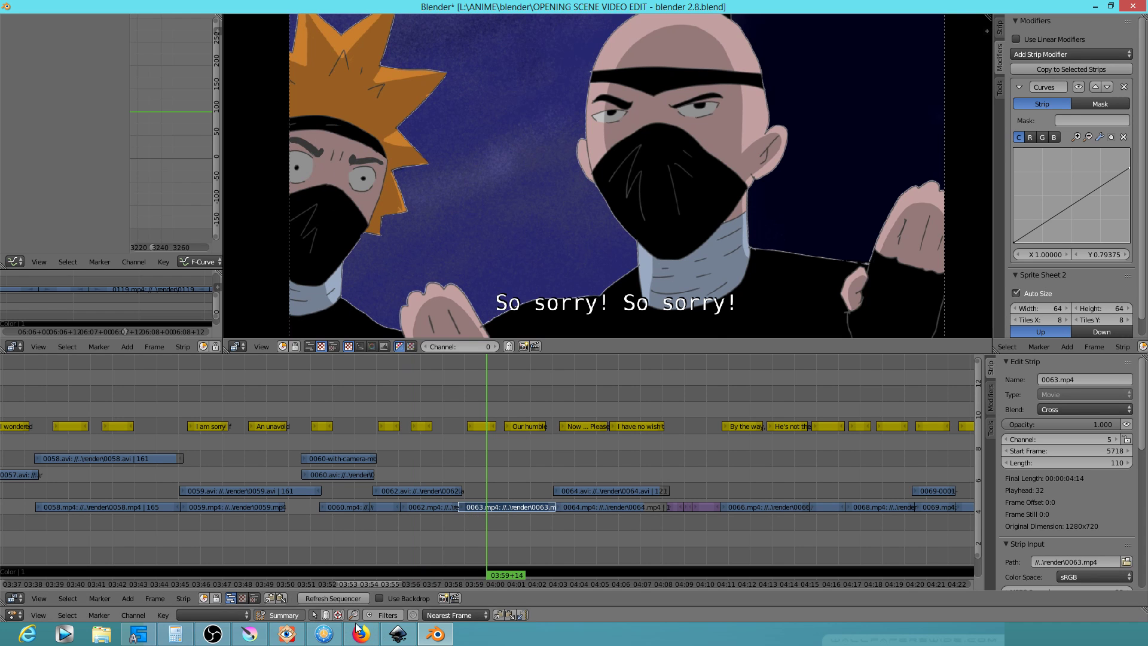
Switch to FreeCommander once the render is done and run mjpeg.bat in the conversions folder, overwriting the existing 0063.avi
click(256, 637)
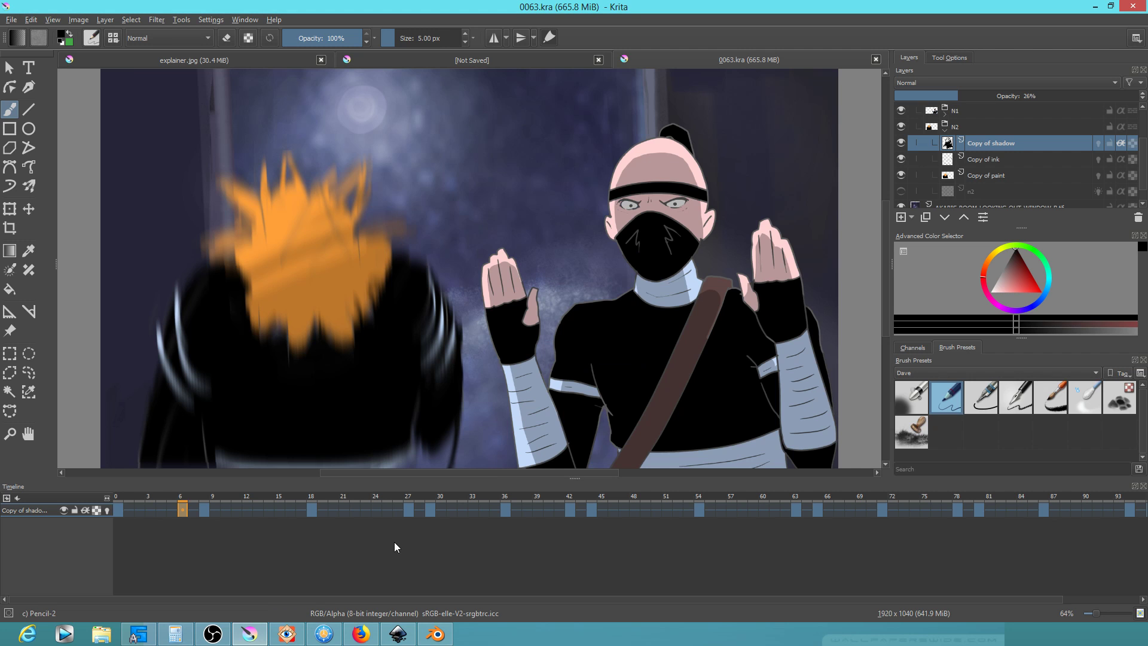
mouse_move(334, 639)
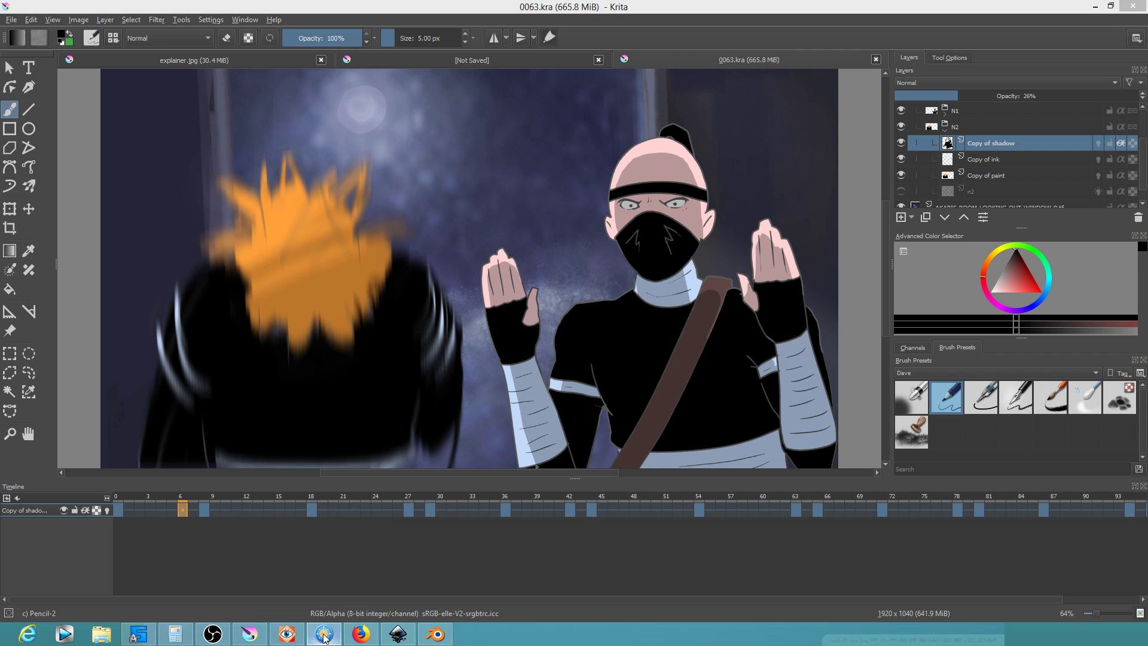
drag(1147, 144, 687, 209)
double_click(687, 210)
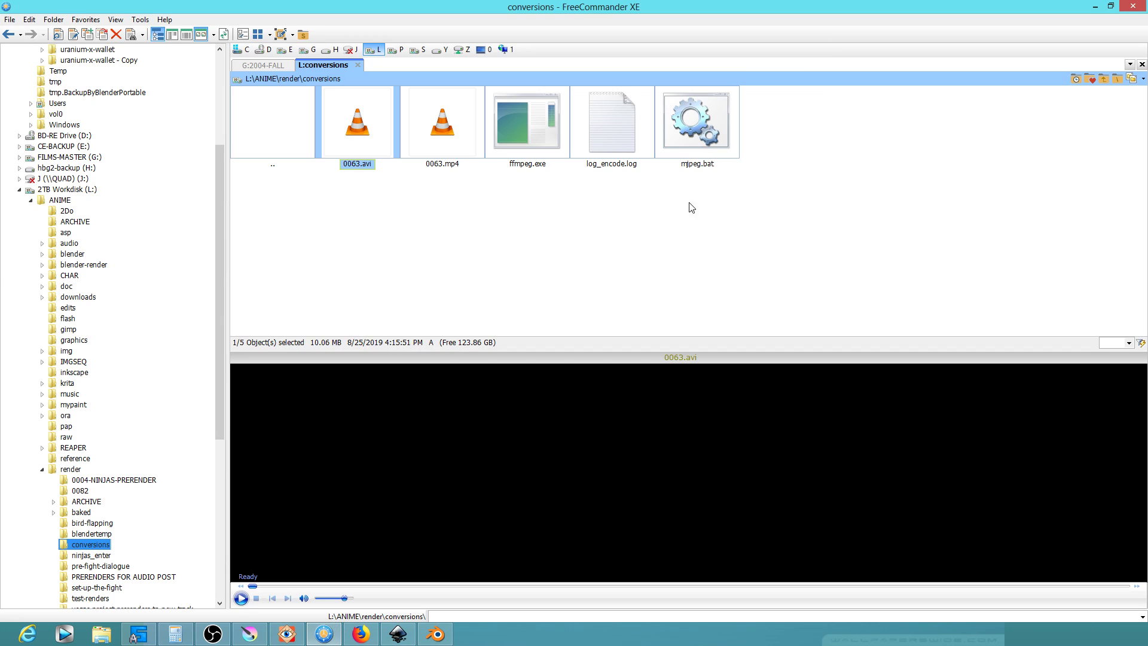
double_click(691, 124)
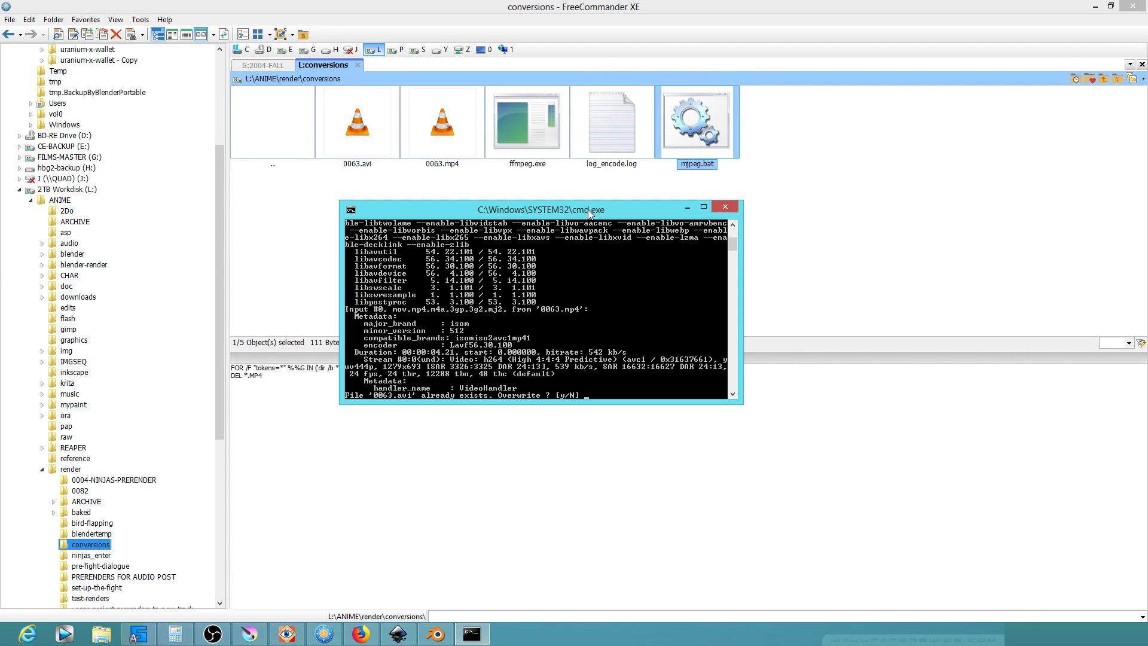
key(Return)
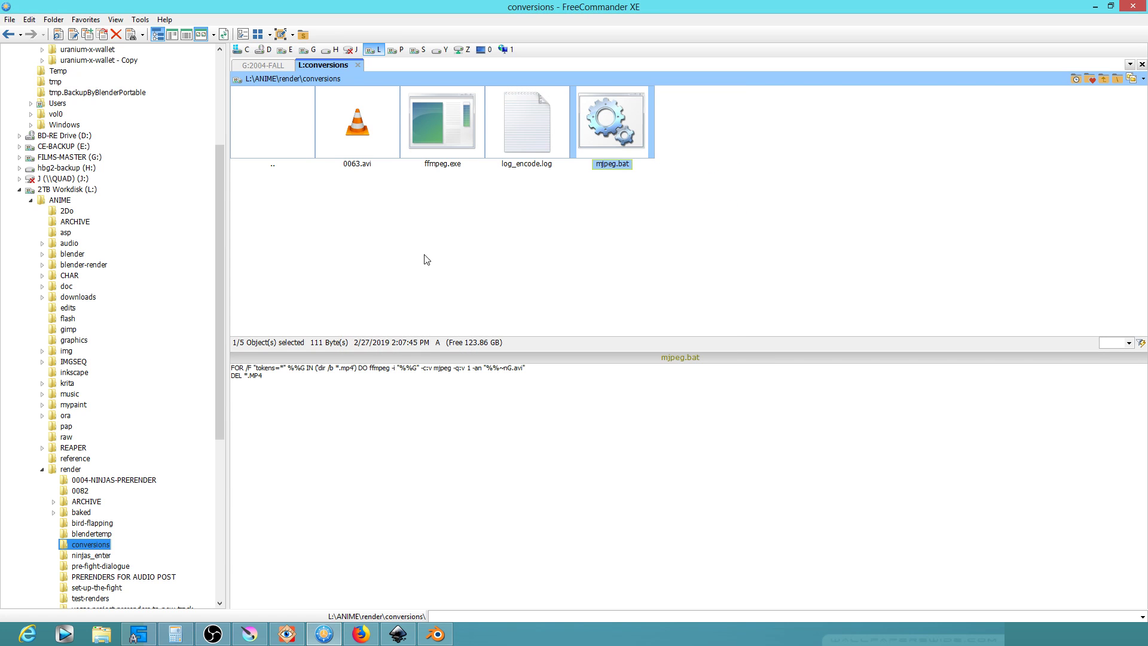
Move 0063.avi from the conversions folder into the L:\ANIME\render folder
click(366, 143)
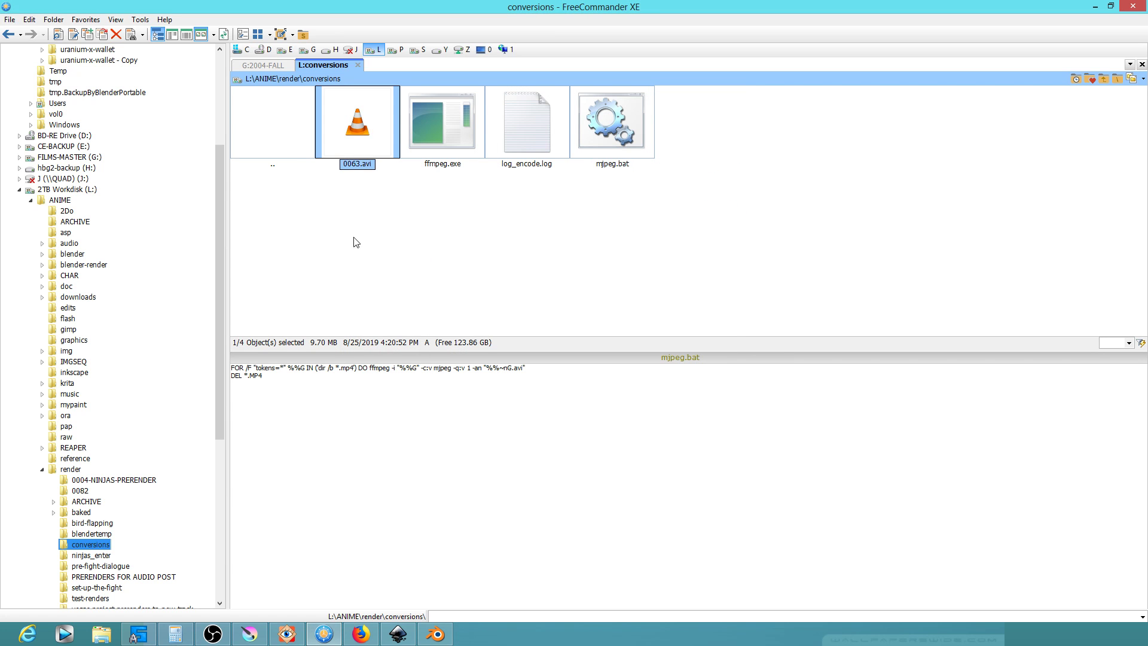
click(70, 469)
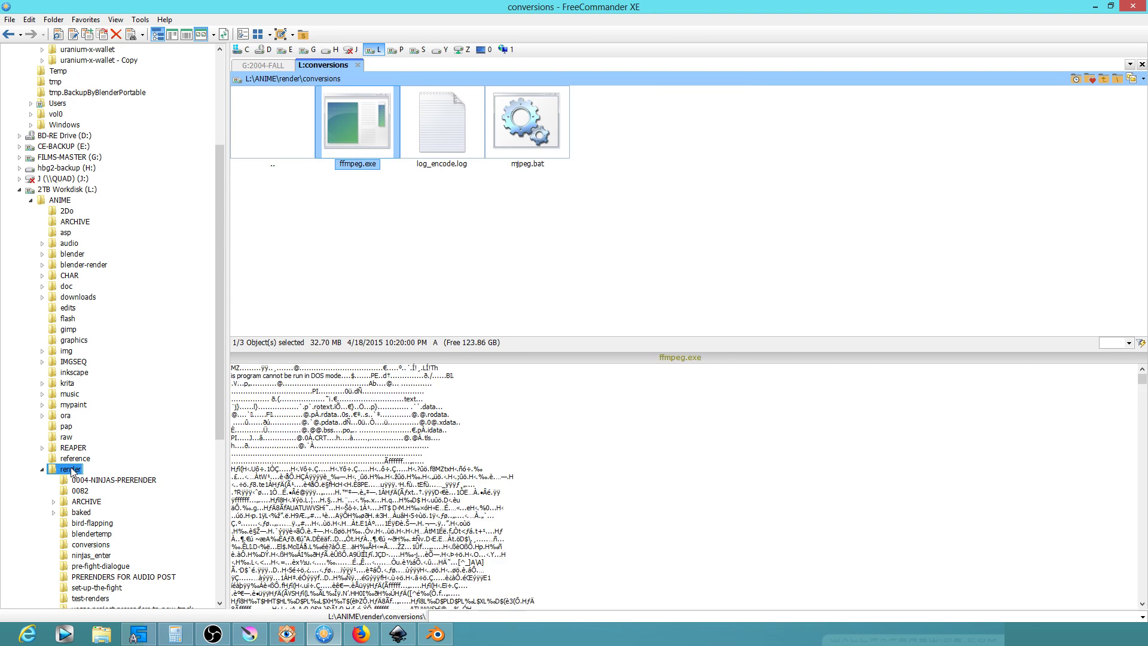
drag(1142, 111, 1144, 225)
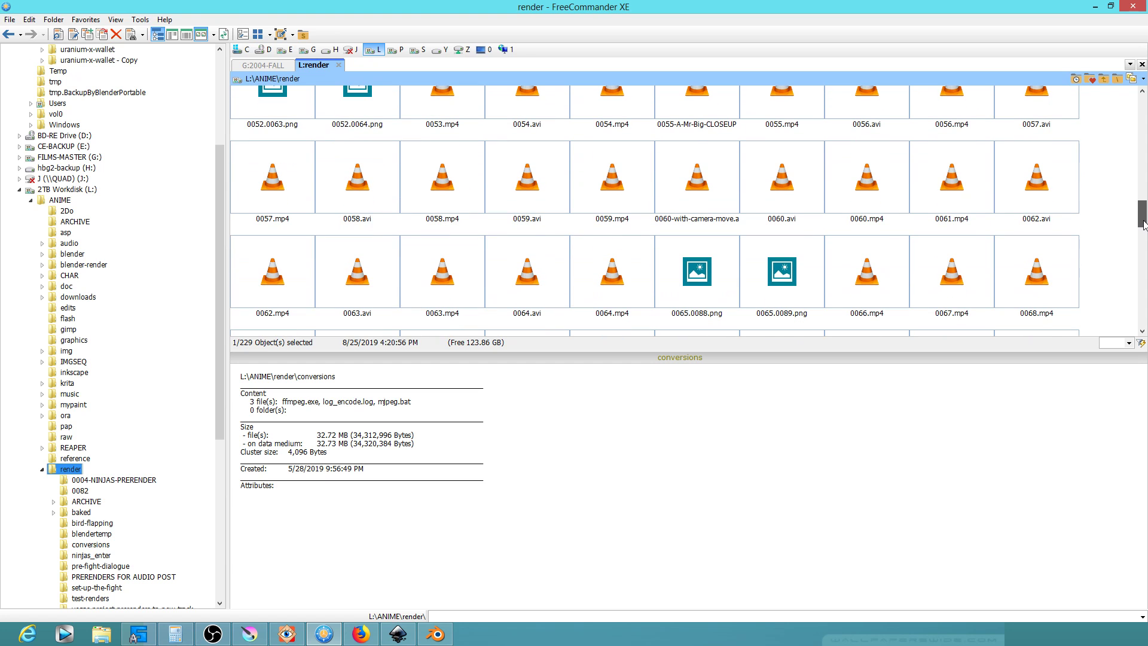
Add 0063.avi from the render folder to the Blender sequencer on channel 7 at frame 5722, above the 0063.mp4 strip
click(370, 282)
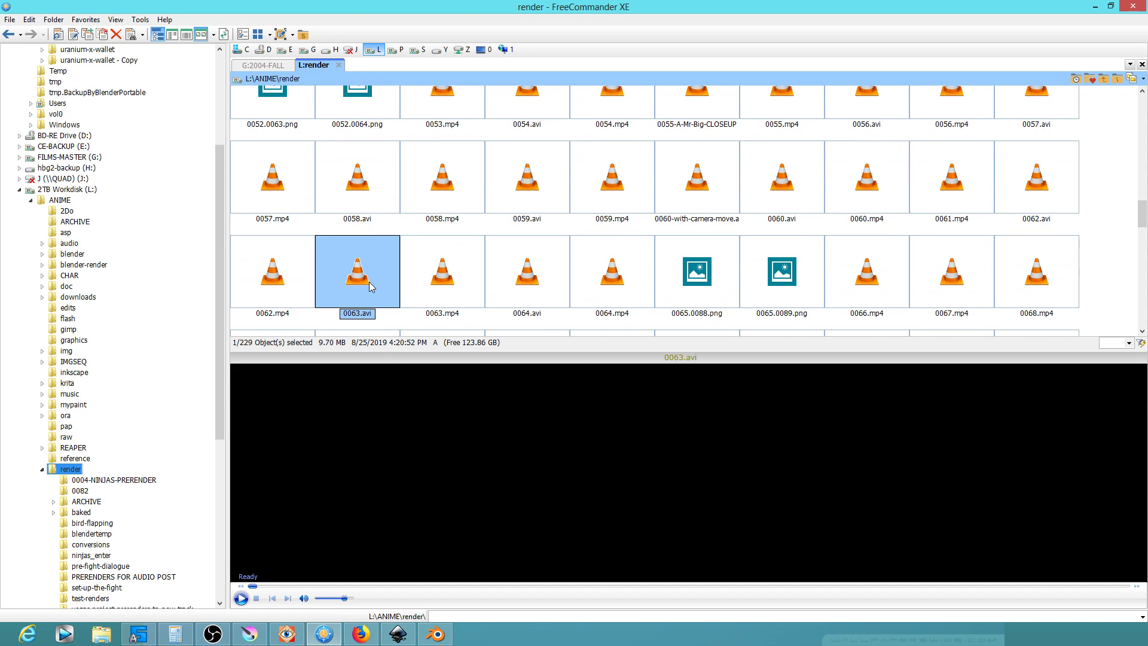
click(435, 633)
drag(465, 468, 503, 474)
Play back the edit from 03:56+23 through the 0063.avi strip to check the new shot in context
click(431, 529)
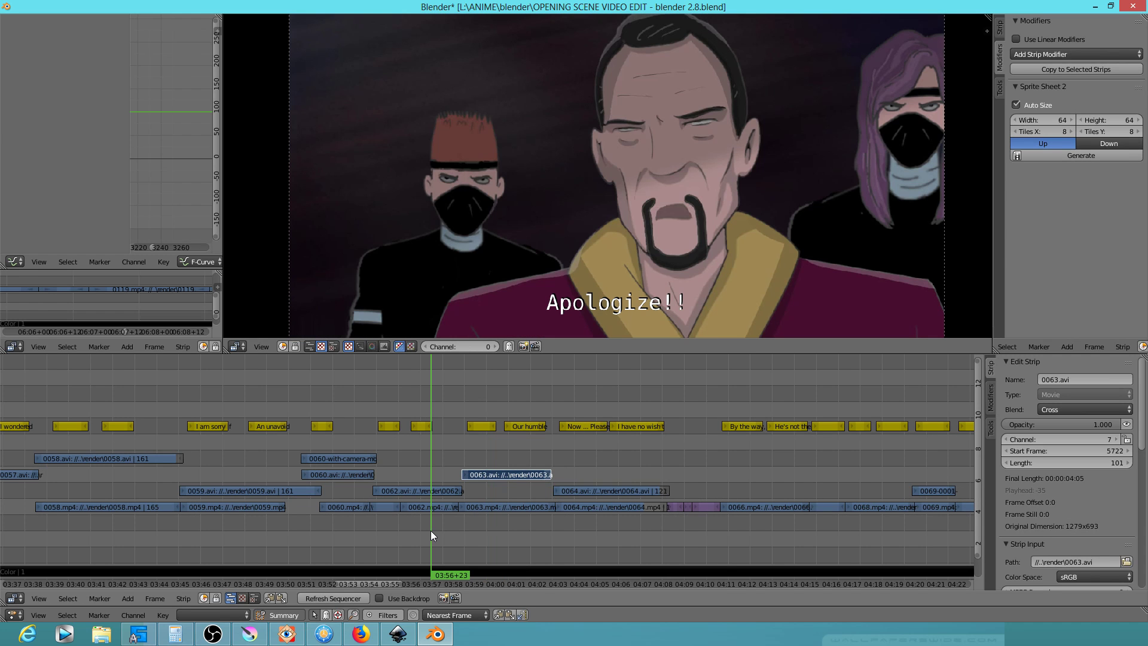
key(space)
key(Escape)
key(alt+a)
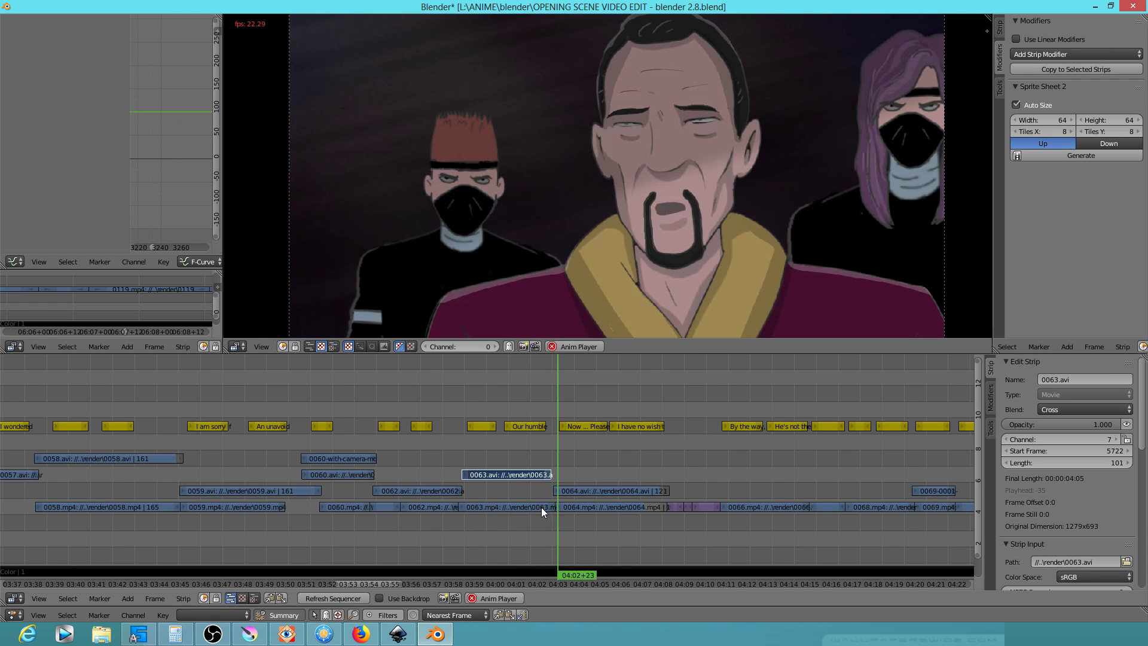
key(alt+a)
Scrub to 03:59+20 within the 0063.avi strip and examine its image in the preview
drag(472, 443, 492, 444)
drag(681, 234, 674, 313)
scroll(677, 310, up, 1)
scroll(678, 308, down, 1)
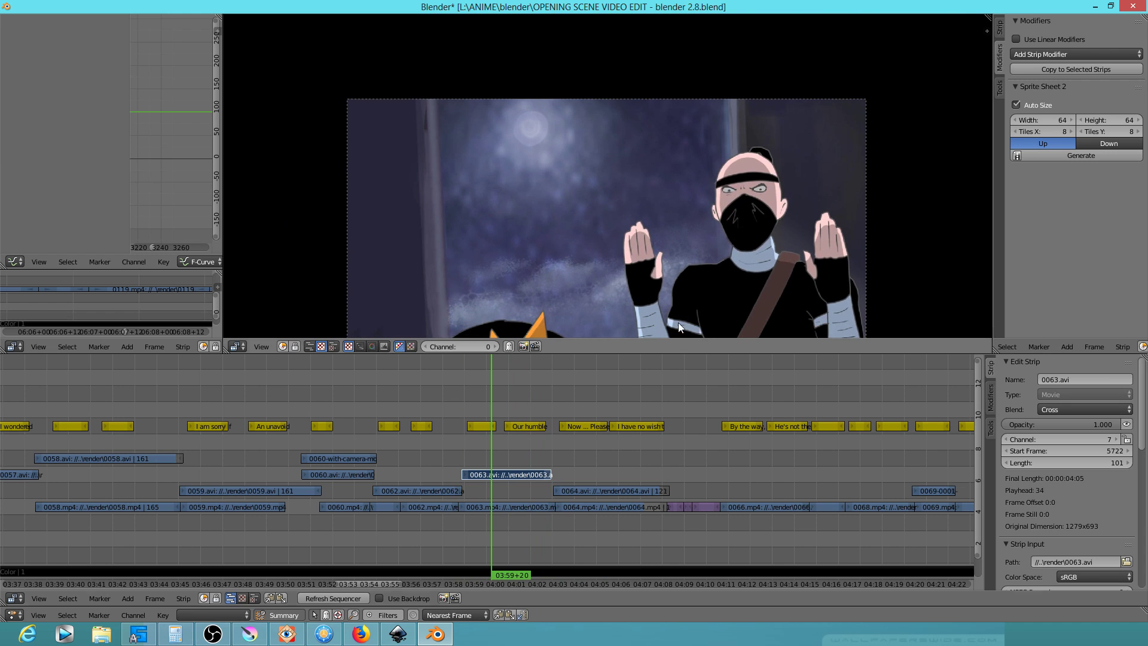
Switch to Krita, select the AKARIS-ROOM-LOOKING-OUT-WINDOW-B.tif background layer in 0063.kra and save the file
mouse_move(669, 394)
mouse_down()
mouse_move(663, 377)
mouse_move(656, 390)
mouse_up()
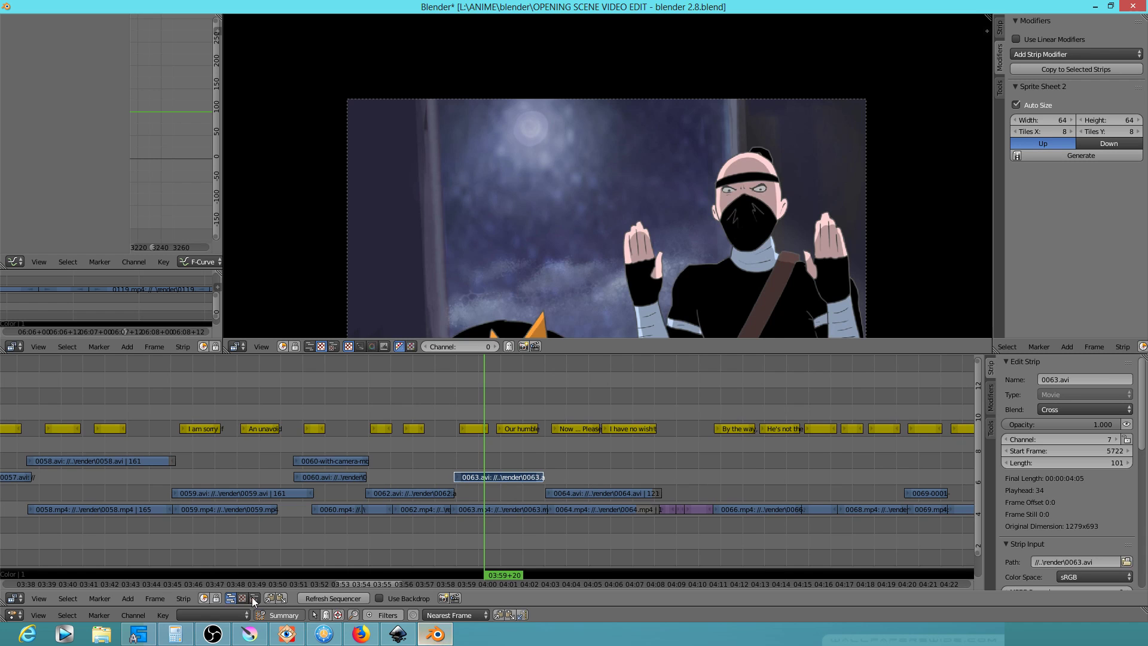
click(249, 633)
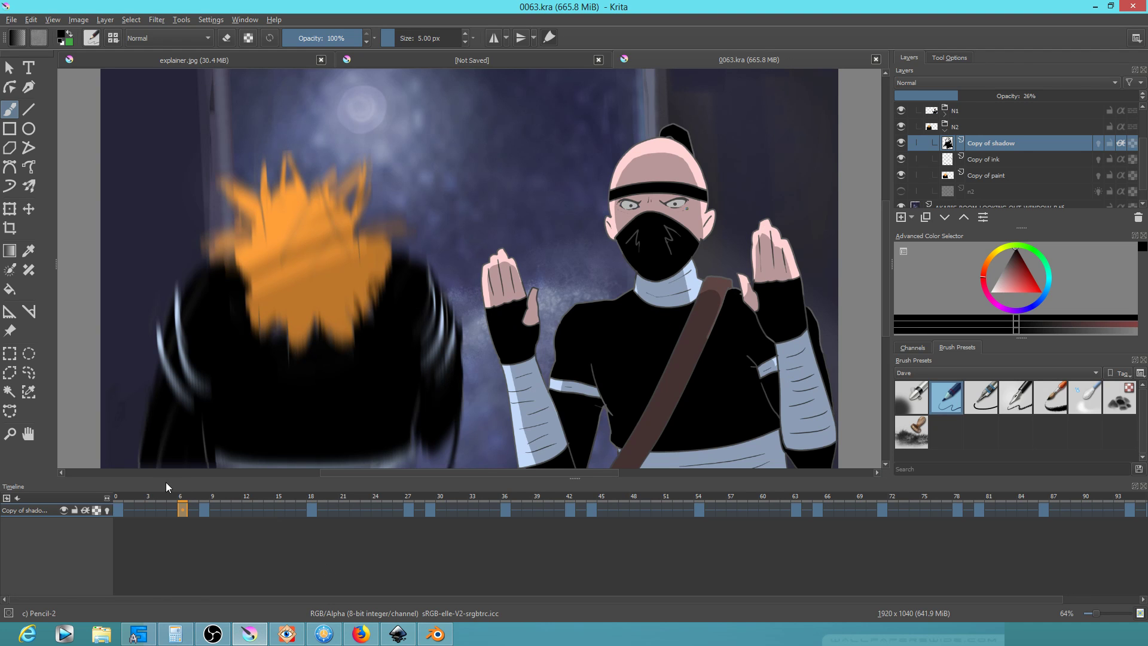
click(945, 131)
click(973, 193)
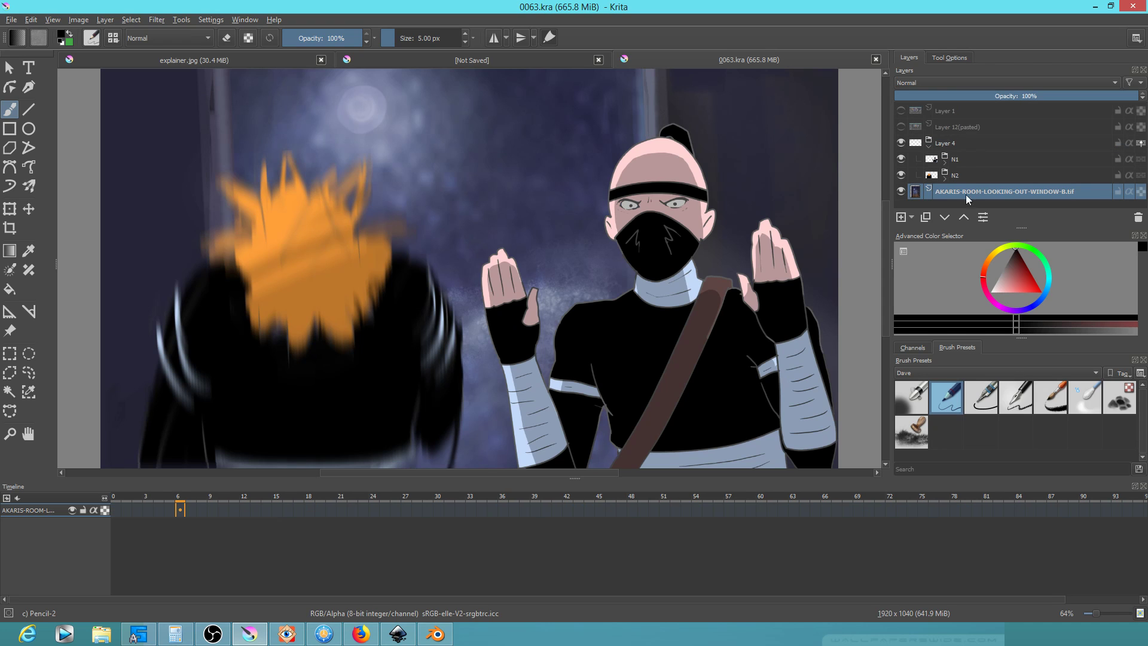
click(901, 191)
click(902, 192)
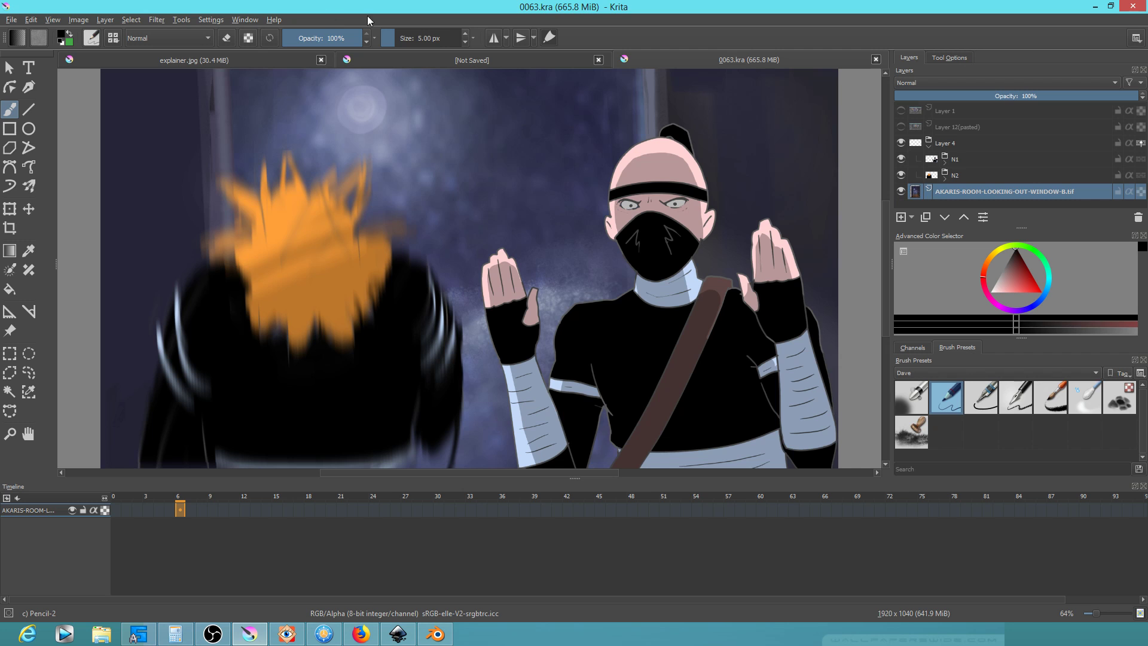
click(10, 19)
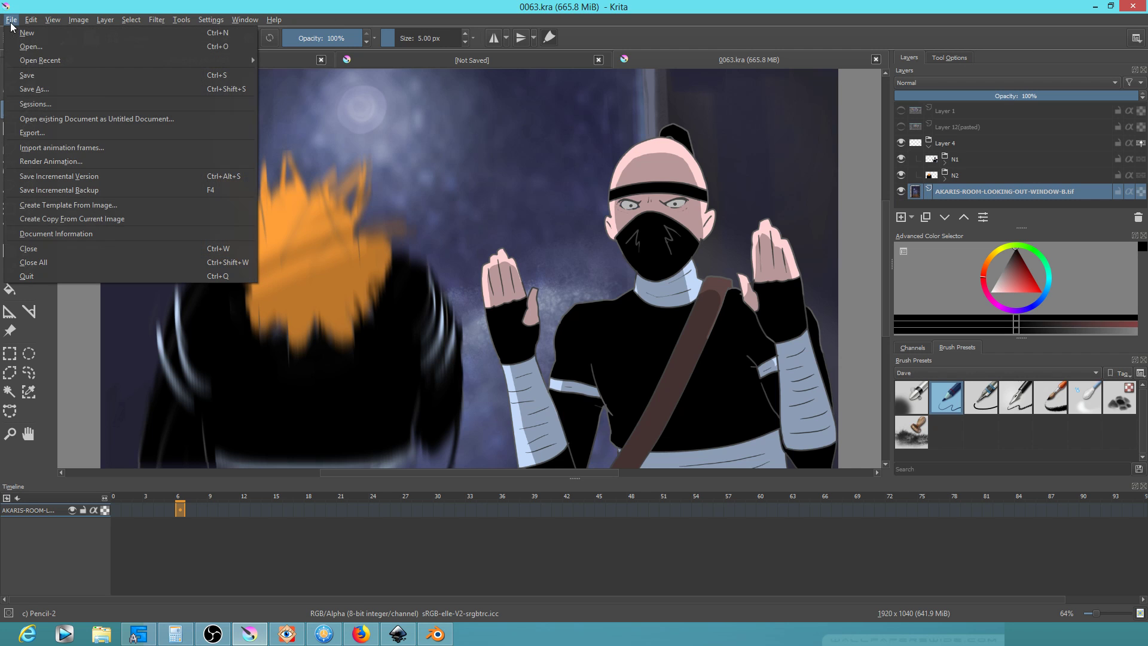
click(22, 78)
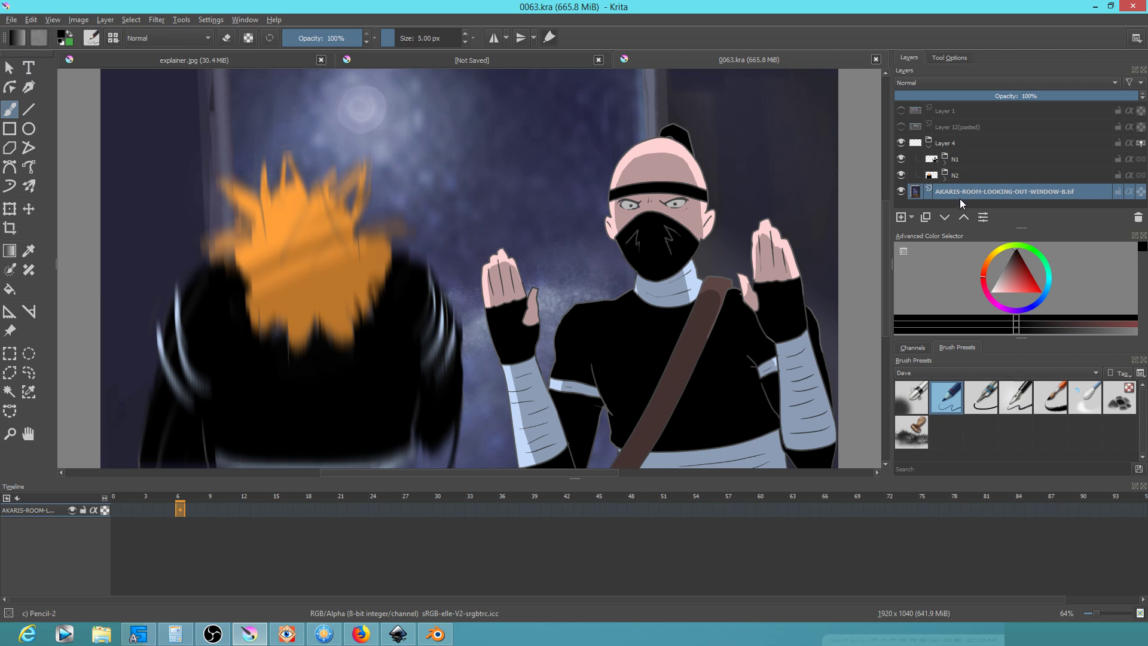
Try painting a black cloud in the upper night sky with the Texture Snow Pile brush at about 294 px
click(919, 439)
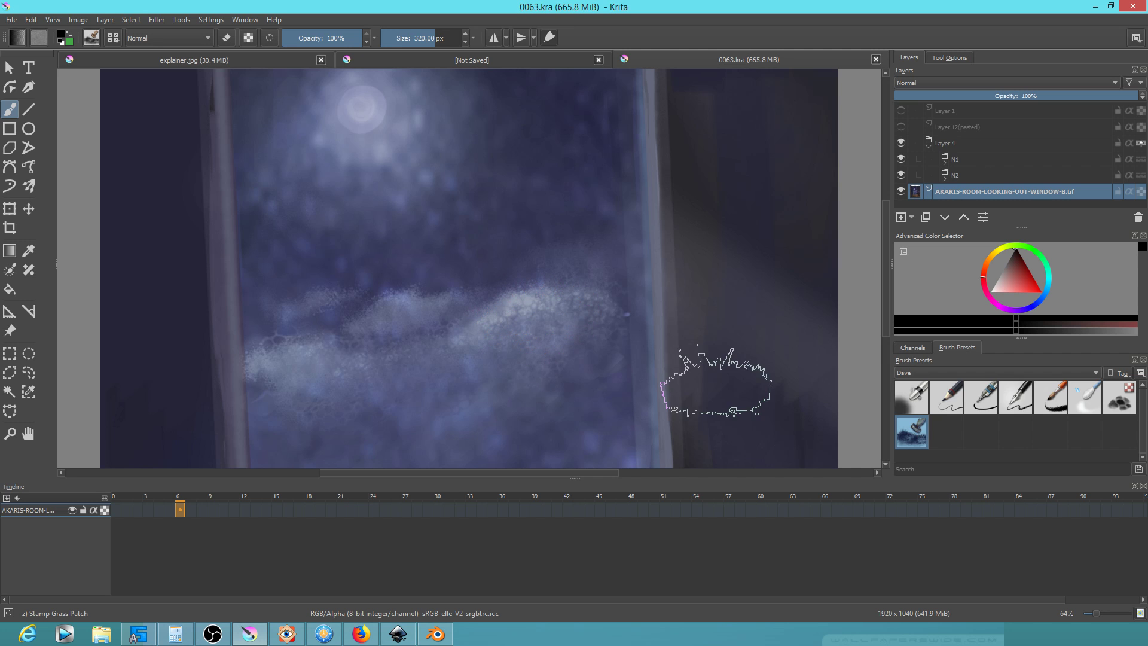
click(1120, 397)
mouse_move(532, 311)
mouse_down()
mouse_move(589, 317)
mouse_move(532, 320)
mouse_move(565, 326)
mouse_move(582, 372)
mouse_move(580, 353)
mouse_up()
drag(572, 282, 585, 383)
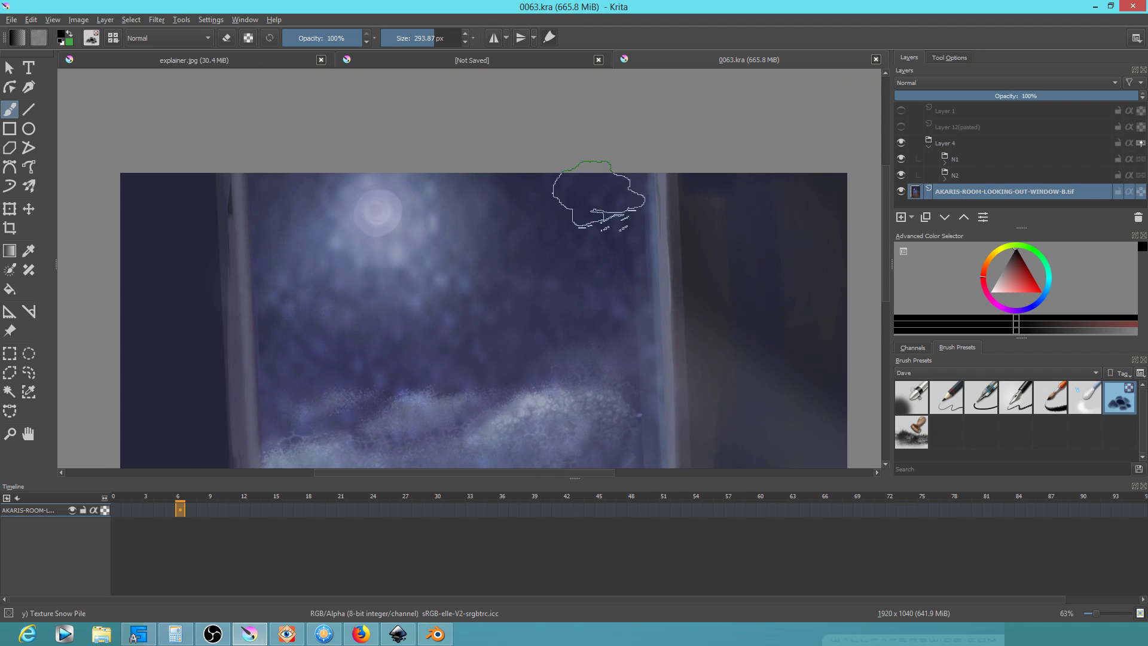
drag(598, 196, 595, 221)
key(ctrl+t)
click(990, 292)
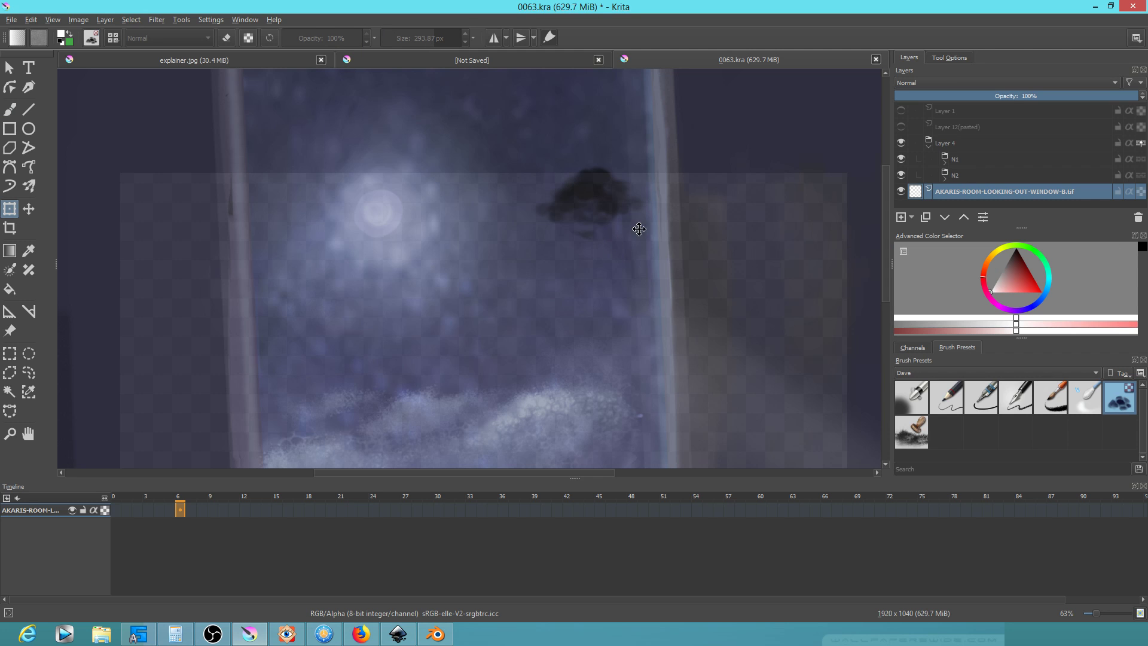
key(Return)
key(ctrl+s)
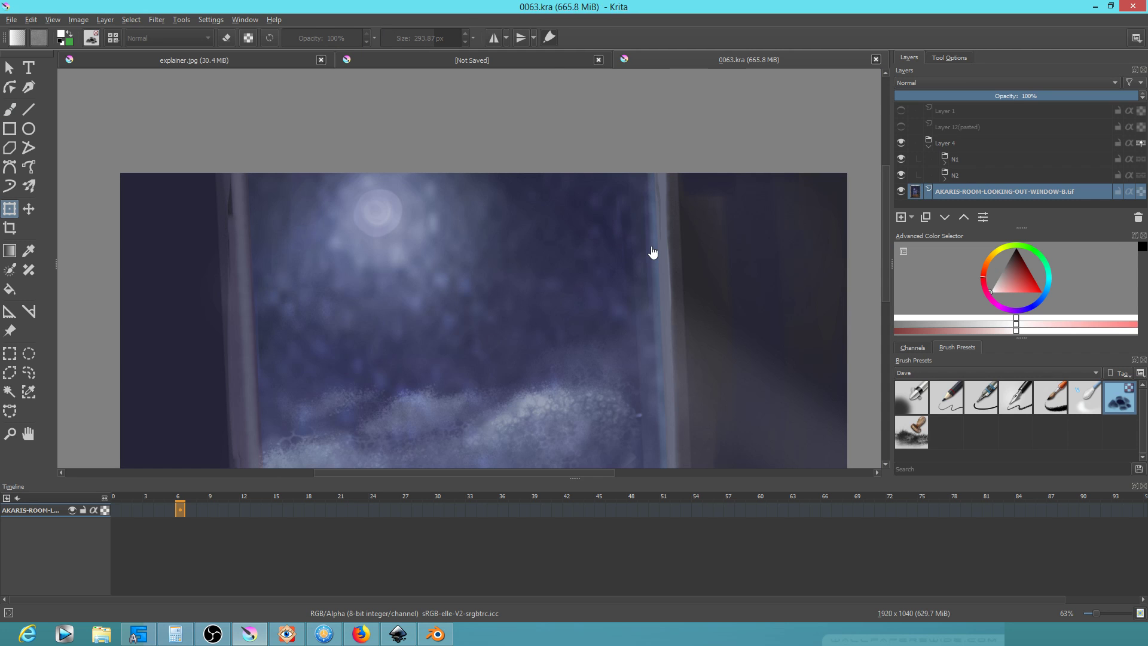
Try painting a faint white cloud beside the moon with the Texture Snow Pile brush at 15% opacity
key(b)
drag(338, 38, 297, 47)
click(565, 210)
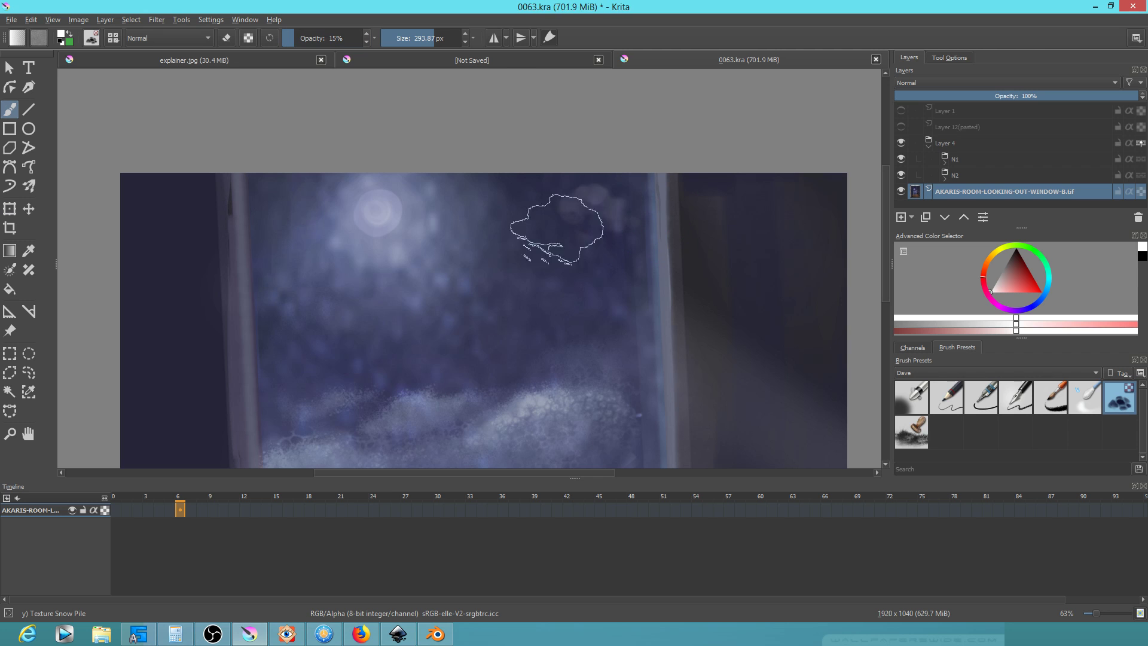
mouse_move(560, 220)
mouse_down()
mouse_move(524, 219)
mouse_move(632, 179)
mouse_move(636, 215)
mouse_move(591, 236)
mouse_move(586, 216)
mouse_move(461, 243)
mouse_up()
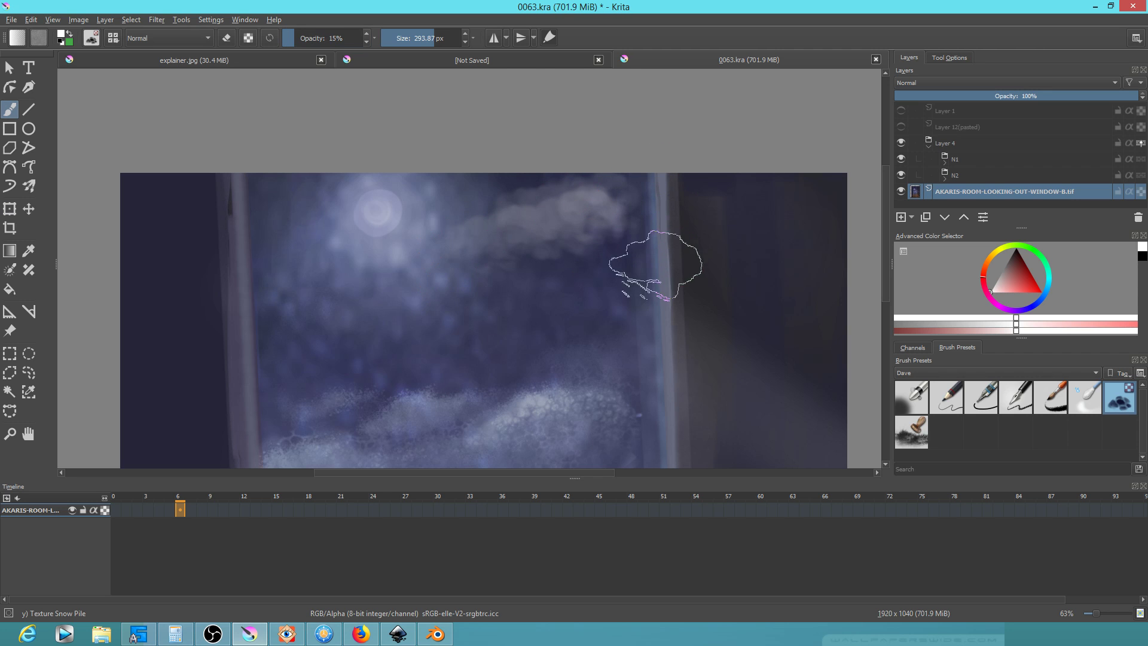
key(ctrl+z)
key(ctrl+z)
key(ctrl+z)
key(ctrl+z)
key(ctrl+z)
key(ctrl+z)
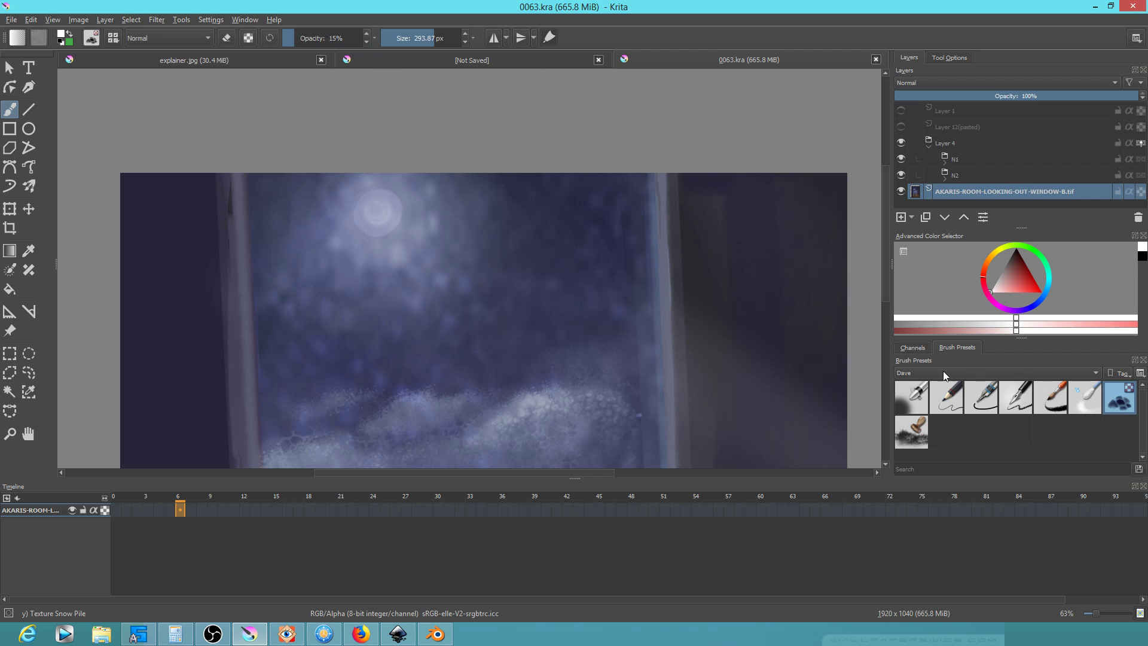
List all brush presets and try a Stamp Herbals mark on the night sky above the clouds
click(946, 370)
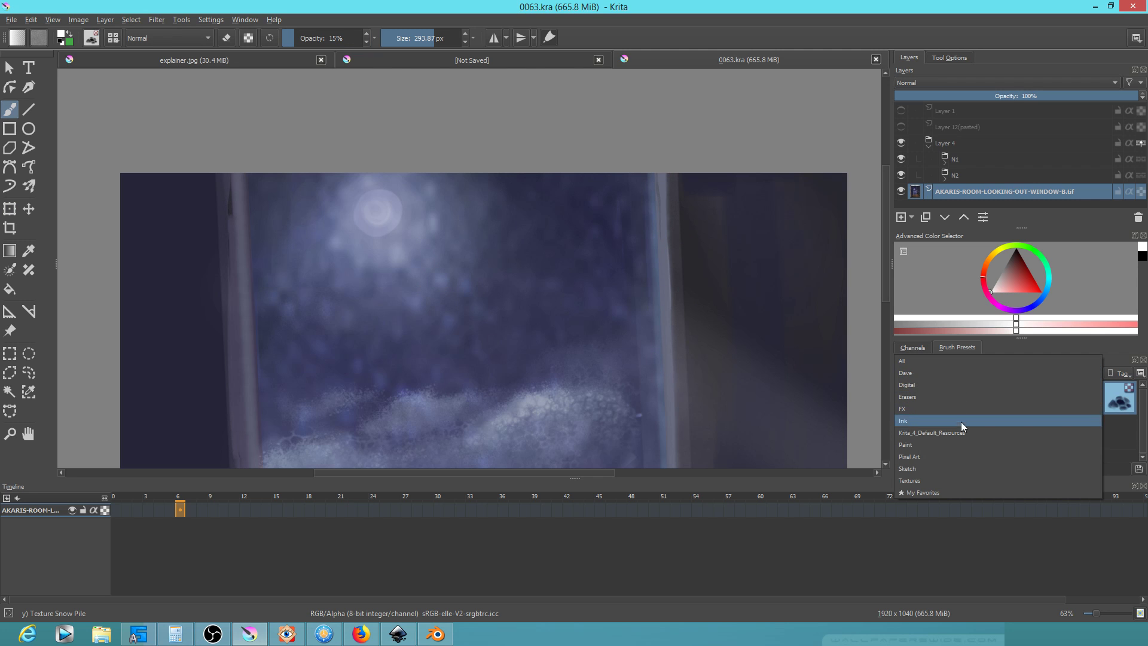
click(941, 362)
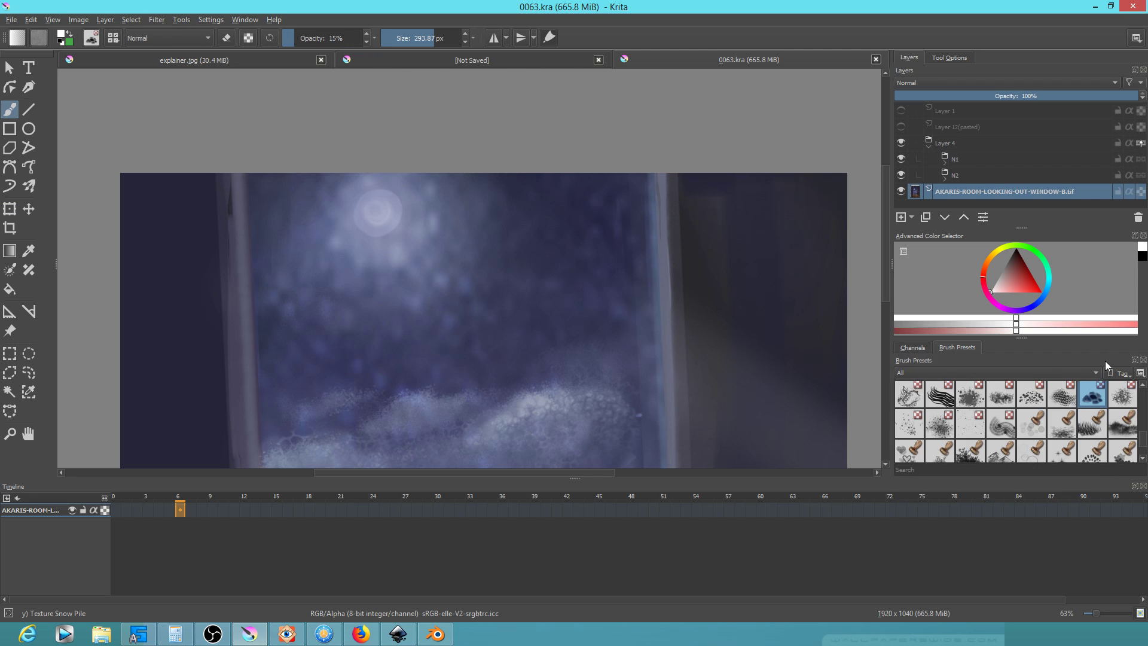
click(1123, 432)
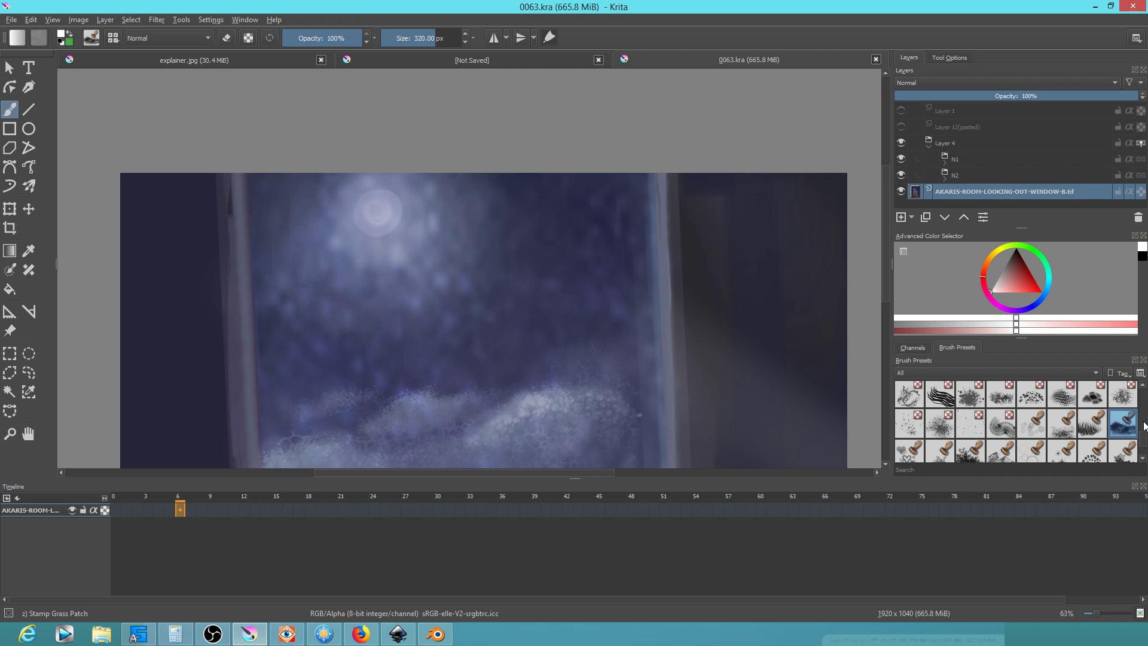
scroll(1144, 426, up, 2)
drag(1144, 433, 1144, 455)
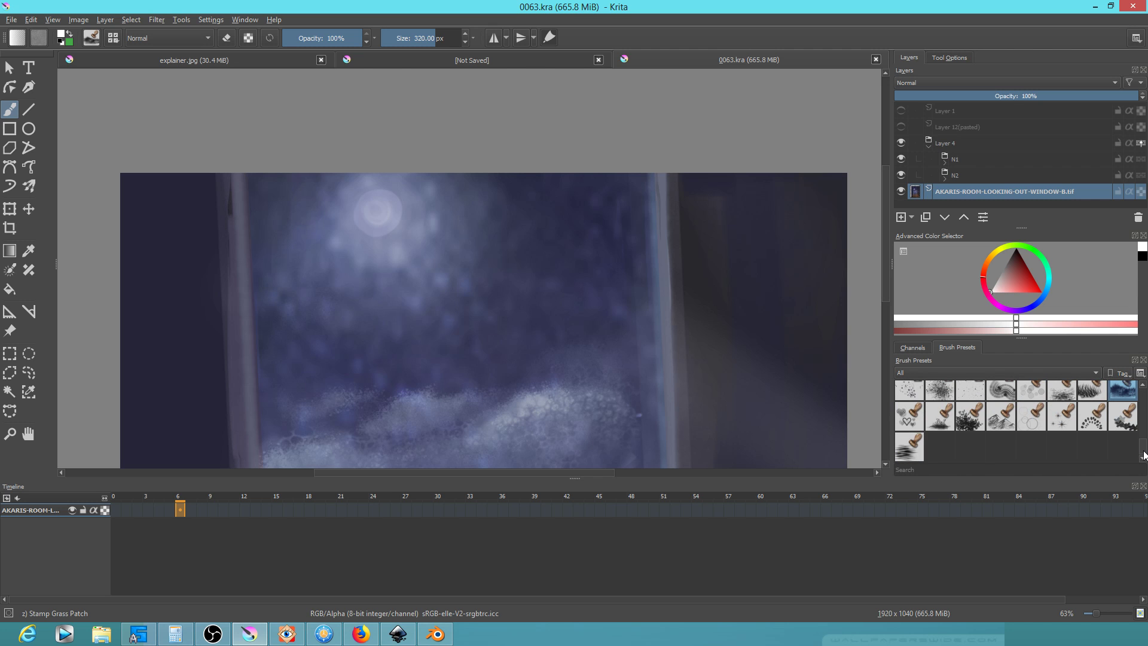
click(945, 425)
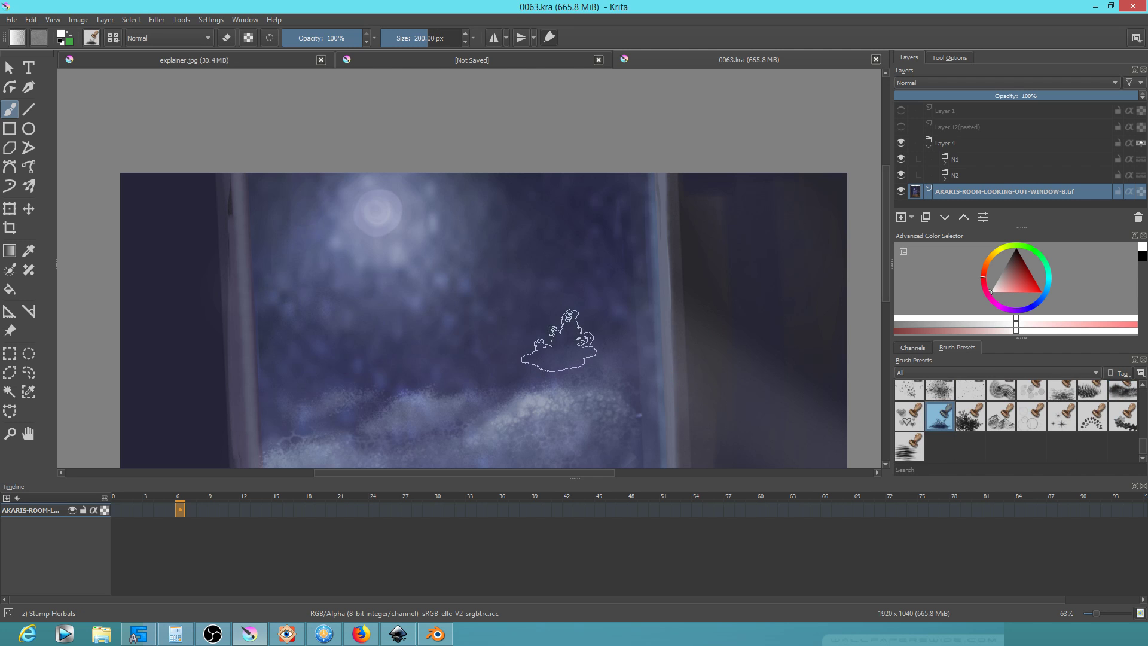
click(559, 342)
key(ctrl+z)
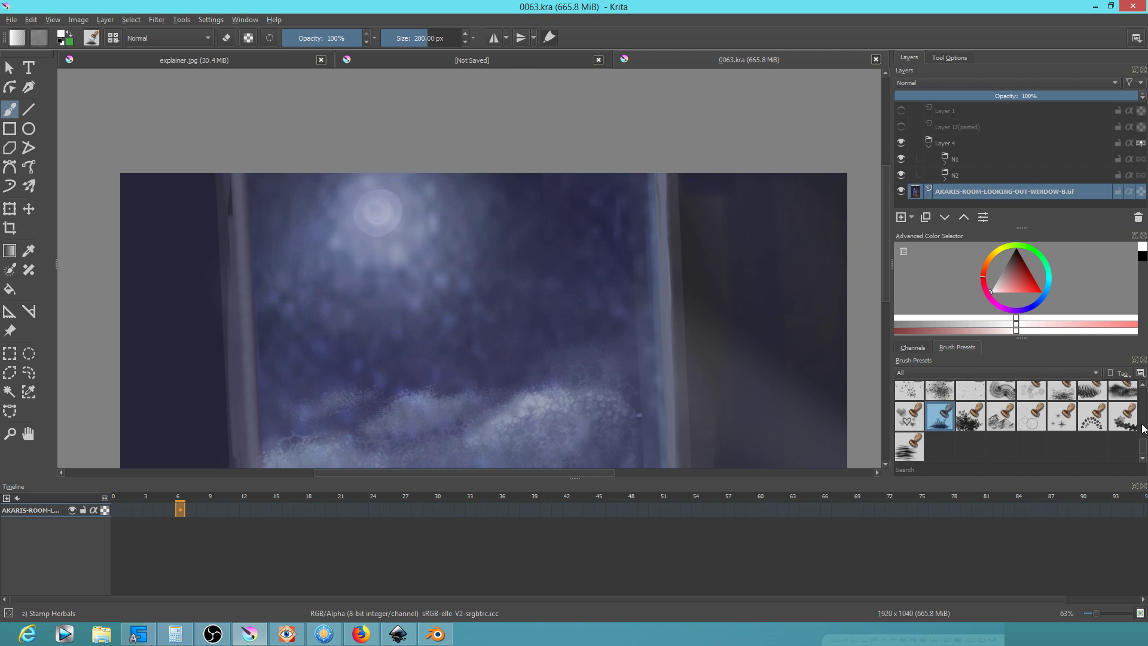
Try a white Stamp Grass Patch mark at 320 px over the cloud bank
click(1124, 396)
click(583, 394)
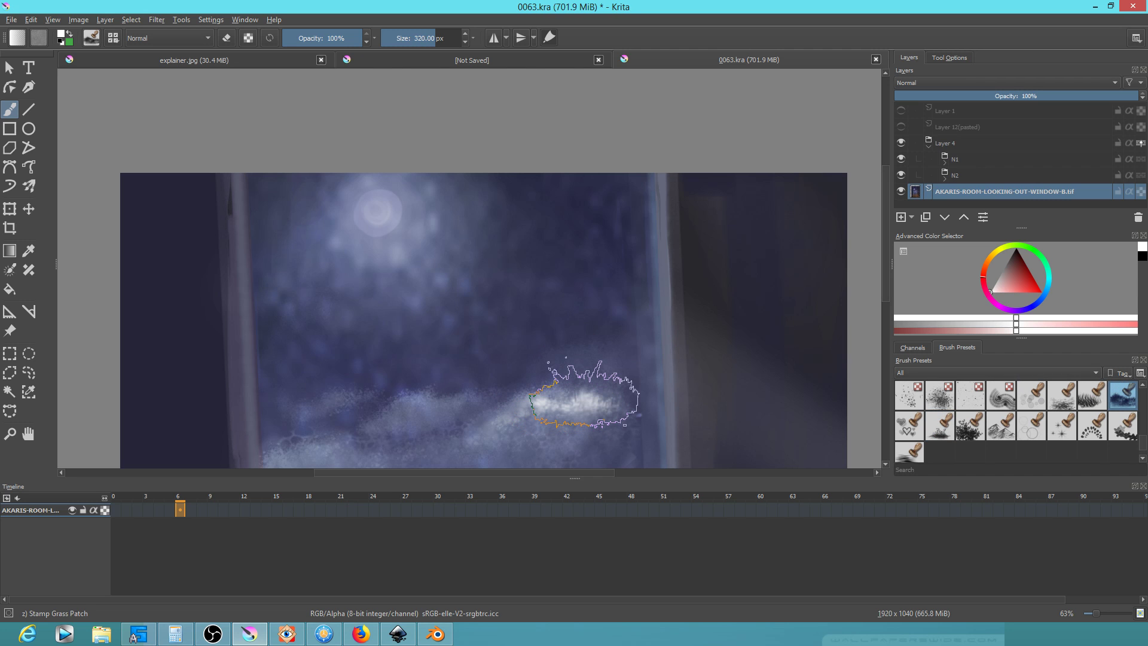
key(ctrl+z)
Go through the stamp and texture presets, including Stamp Bokeh, Texture Spines, Texture Crackles and Texture Noise, for a suitable cloud brush
click(1092, 396)
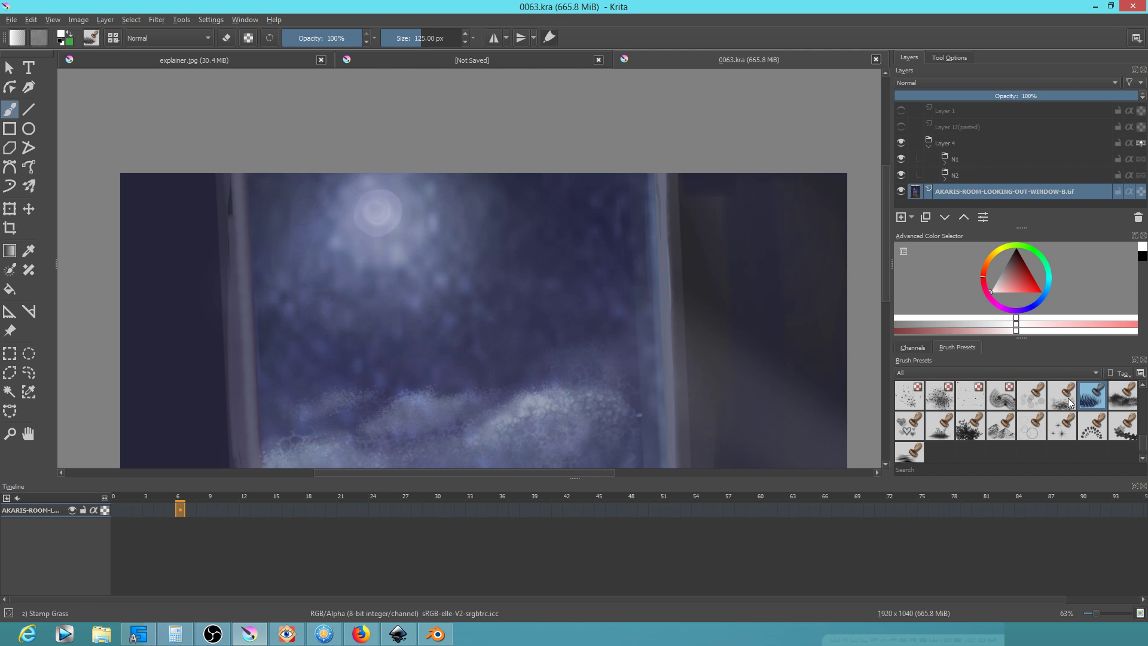
click(1037, 401)
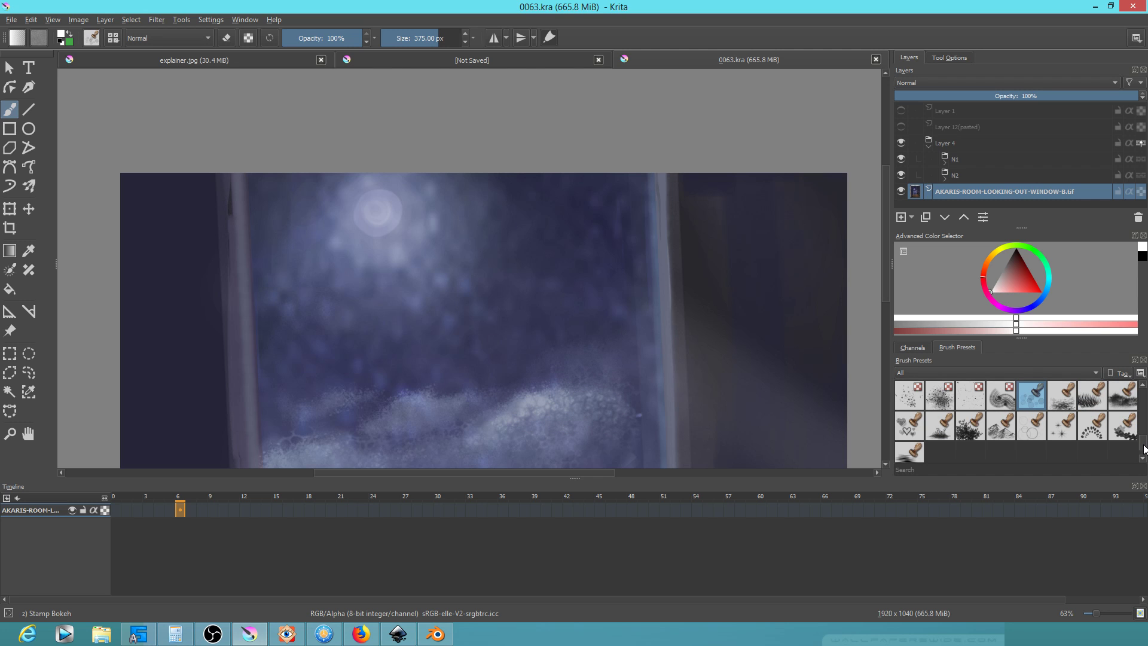
scroll(1144, 449, up, 1)
click(1123, 400)
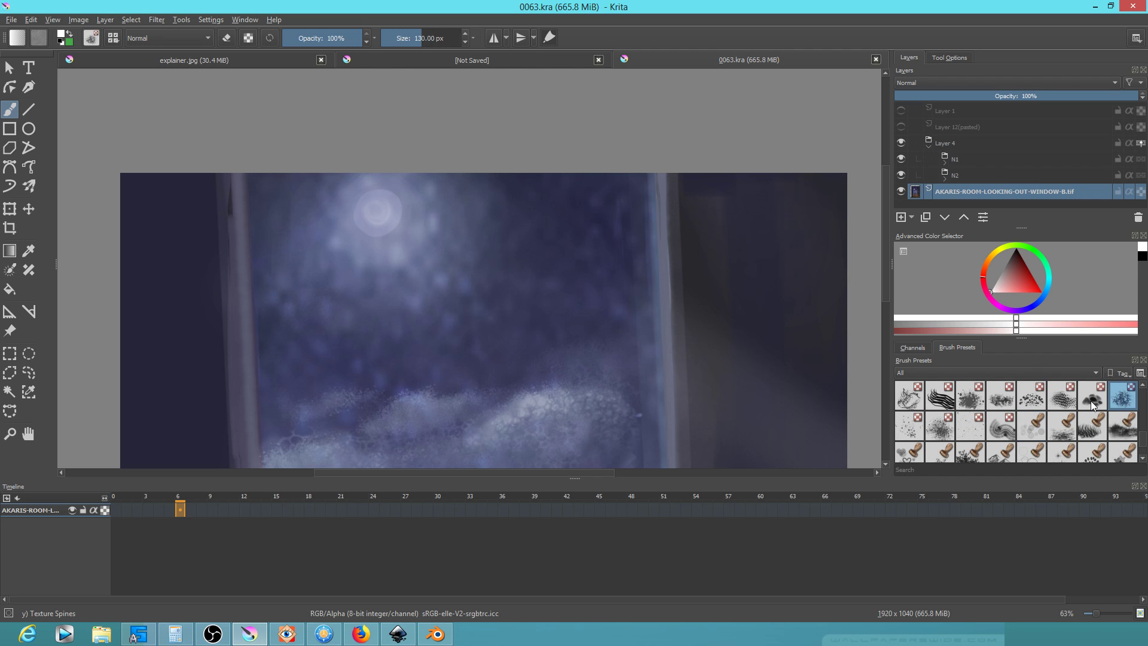
click(1094, 405)
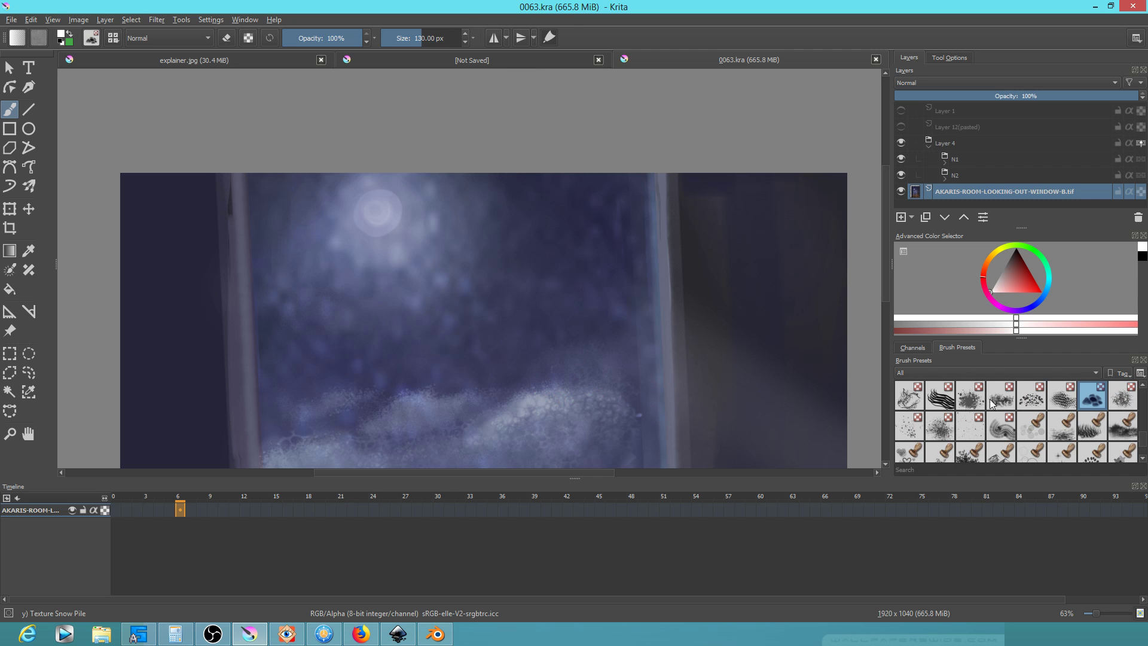
click(909, 397)
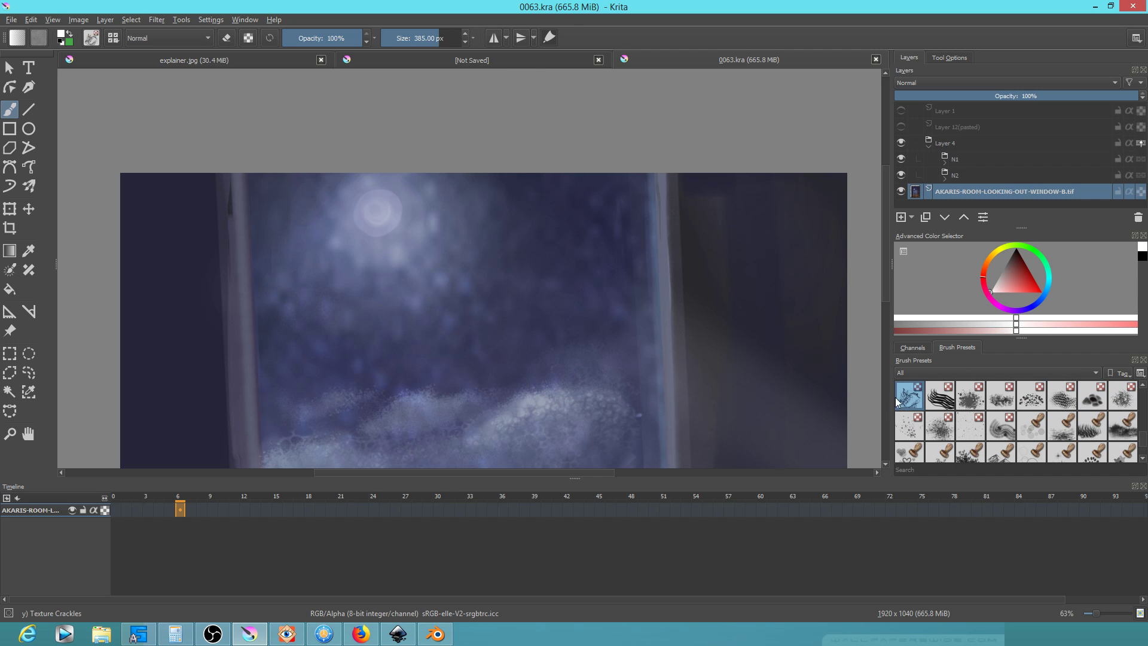
click(977, 400)
click(1001, 397)
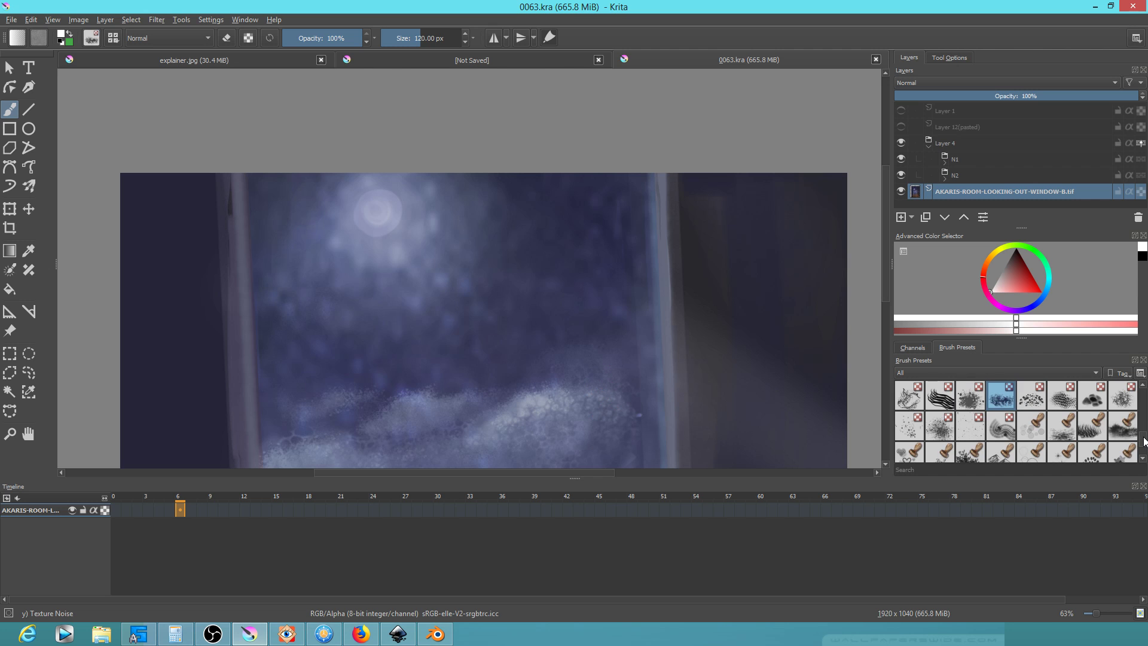
scroll(1144, 441, up, 1)
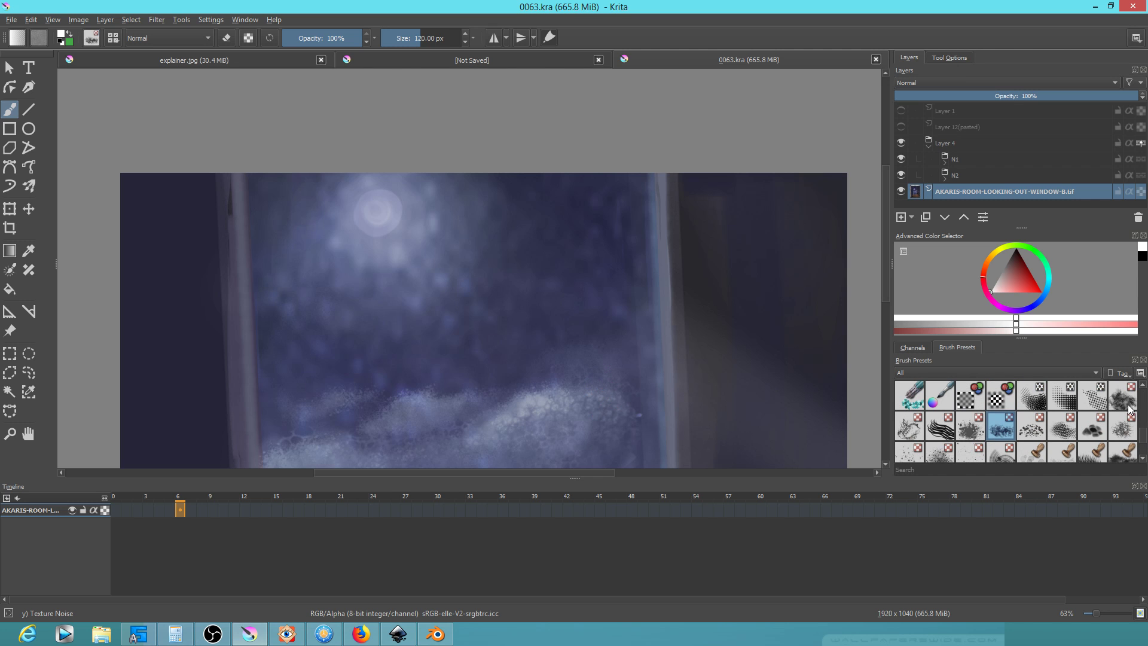
Try the Texture Big brush over the window background, reducing its size to about 59 px
click(1130, 404)
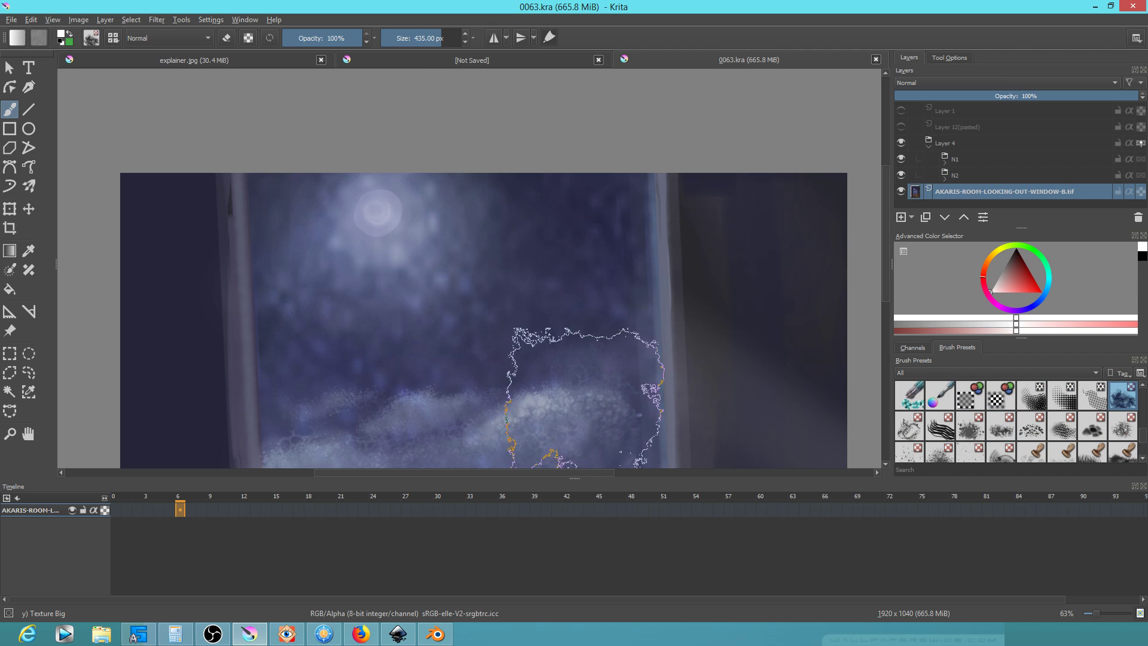
mouse_move(589, 357)
mouse_down()
mouse_move(544, 389)
mouse_move(603, 359)
mouse_move(574, 358)
mouse_up()
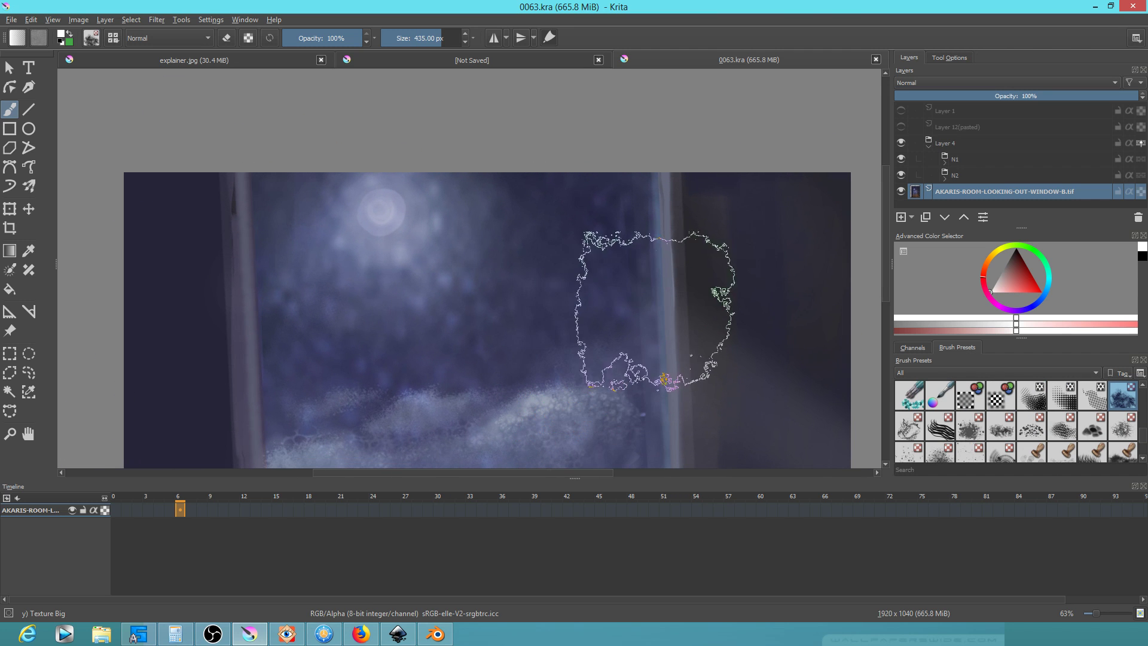
drag(649, 323, 648, 323)
drag(675, 397, 770, 292)
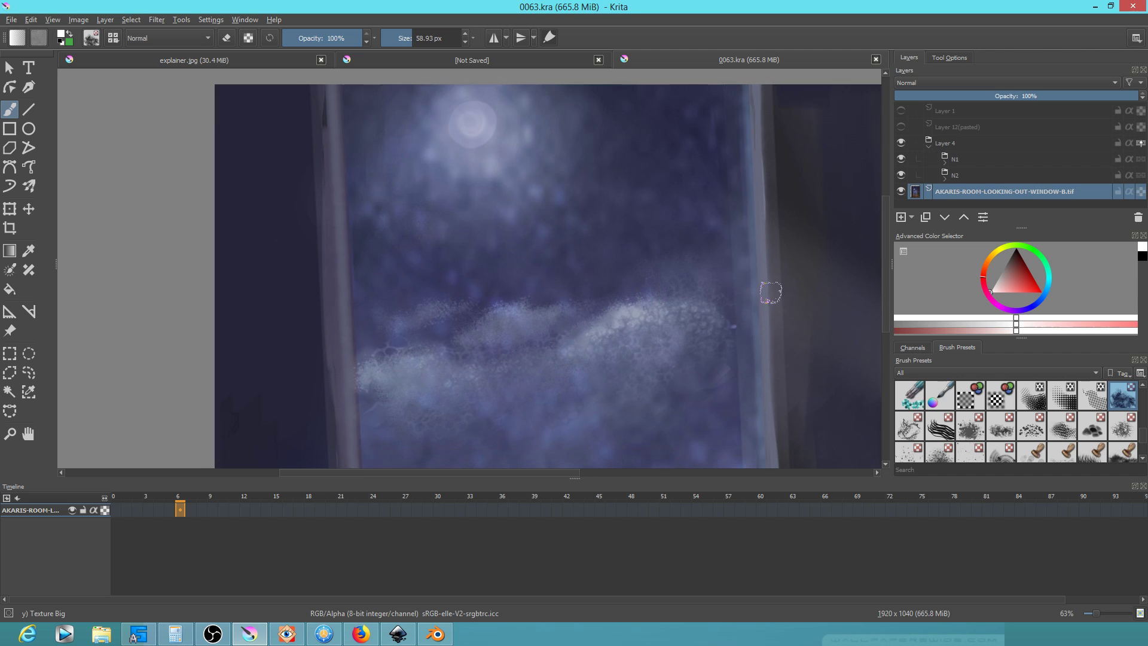
Return to the Dave brush set and ready the Blender Blur brush at about 195 px with 26% opacity
click(927, 376)
click(929, 379)
click(1088, 404)
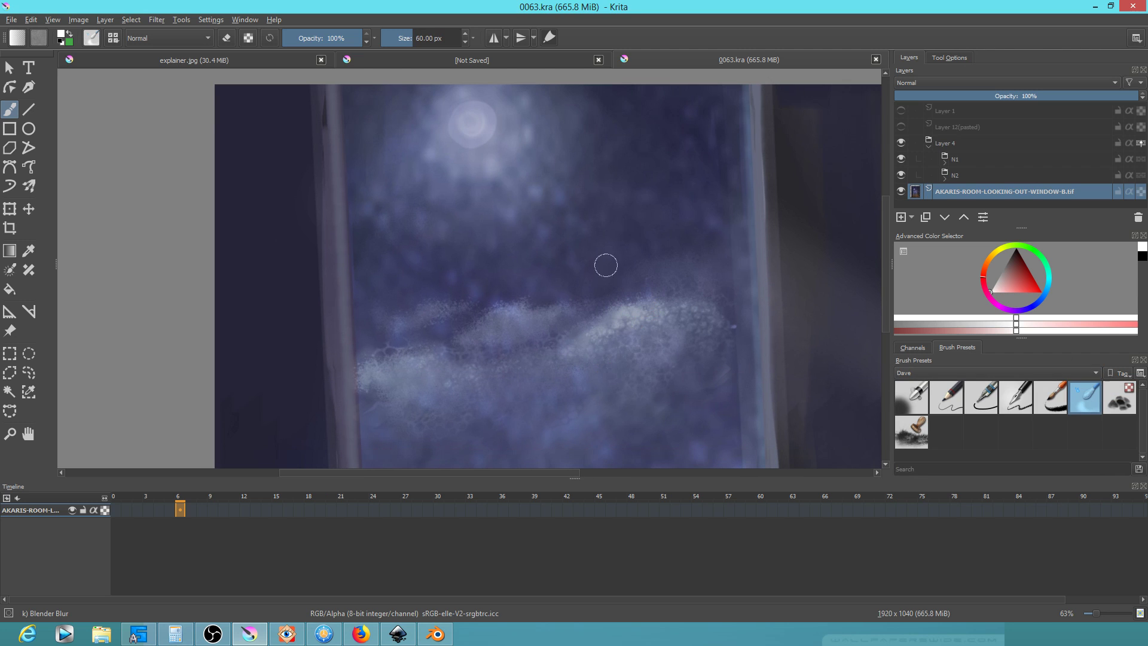
mouse_move(626, 333)
mouse_down()
mouse_move(679, 321)
mouse_move(623, 289)
mouse_up()
click(292, 38)
Blur the moon, night sky and clouds on the background layer with broad Blender Blur strokes
mouse_move(604, 350)
mouse_down()
mouse_move(684, 315)
mouse_move(713, 316)
mouse_move(587, 313)
mouse_move(475, 351)
mouse_move(549, 292)
mouse_up()
mouse_move(534, 426)
mouse_down()
mouse_move(454, 325)
mouse_move(423, 318)
mouse_move(376, 407)
mouse_move(410, 374)
mouse_move(551, 354)
mouse_move(571, 406)
mouse_move(707, 333)
mouse_move(720, 397)
mouse_move(720, 366)
mouse_up()
mouse_move(639, 263)
mouse_down()
mouse_move(551, 390)
mouse_move(669, 199)
mouse_move(692, 358)
mouse_move(556, 271)
mouse_move(563, 180)
mouse_move(461, 361)
mouse_up()
drag(561, 291, 589, 392)
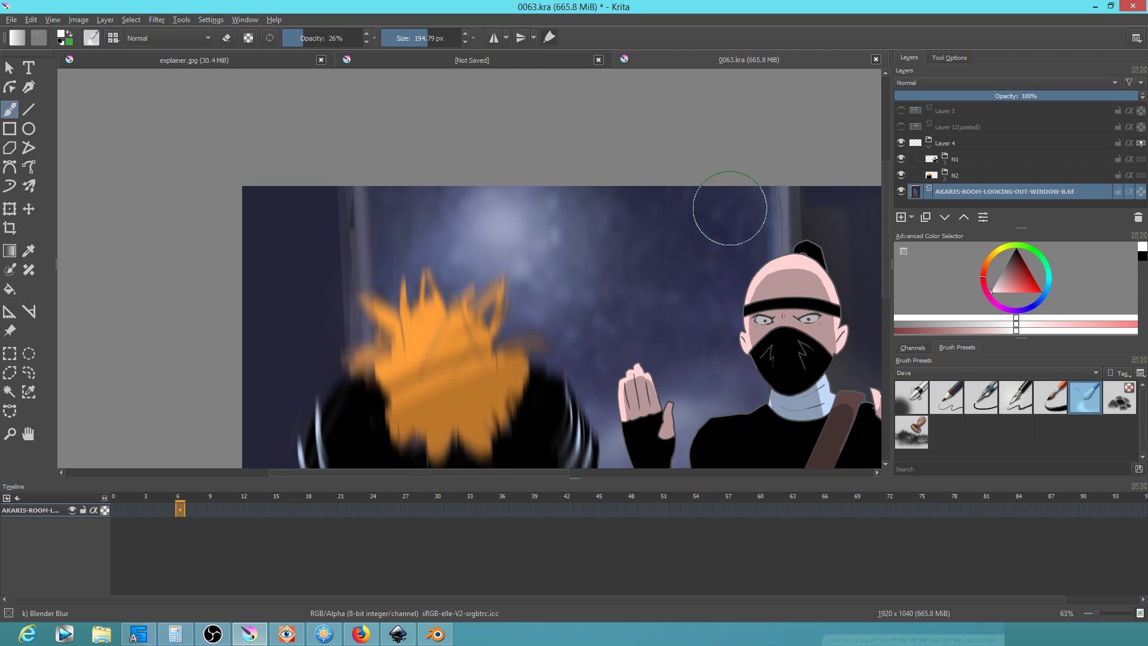
Play back the animation and examine the blurred window background behind the two characters
scroll(661, 238, down, 2)
drag(764, 382, 622, 328)
key(space)
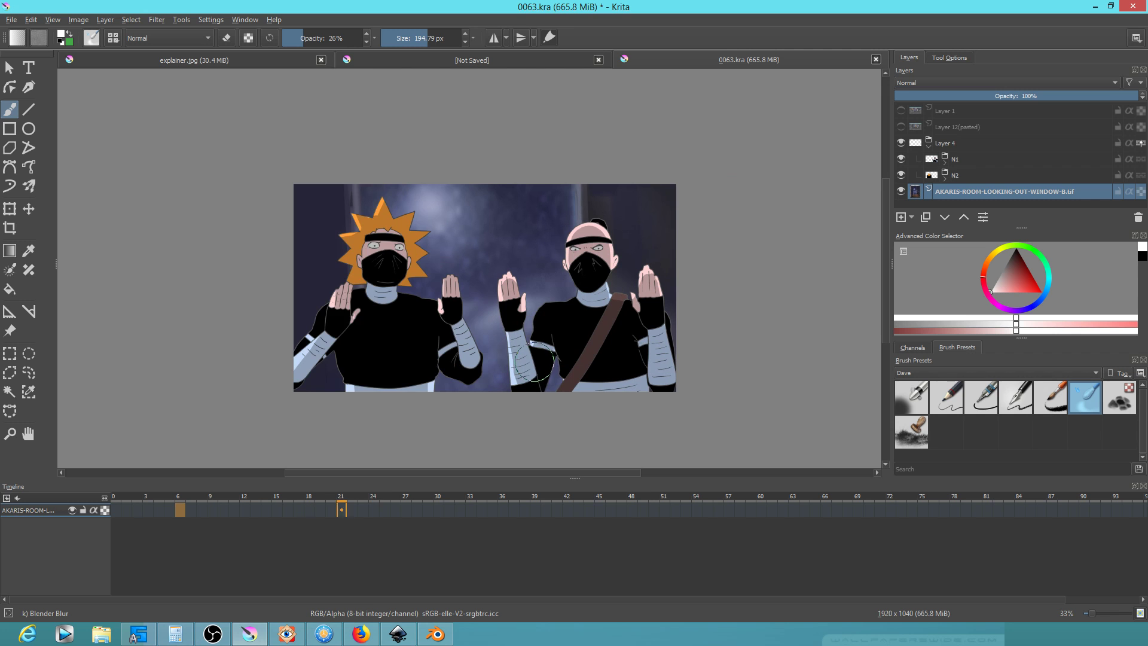
scroll(528, 359, up, 2)
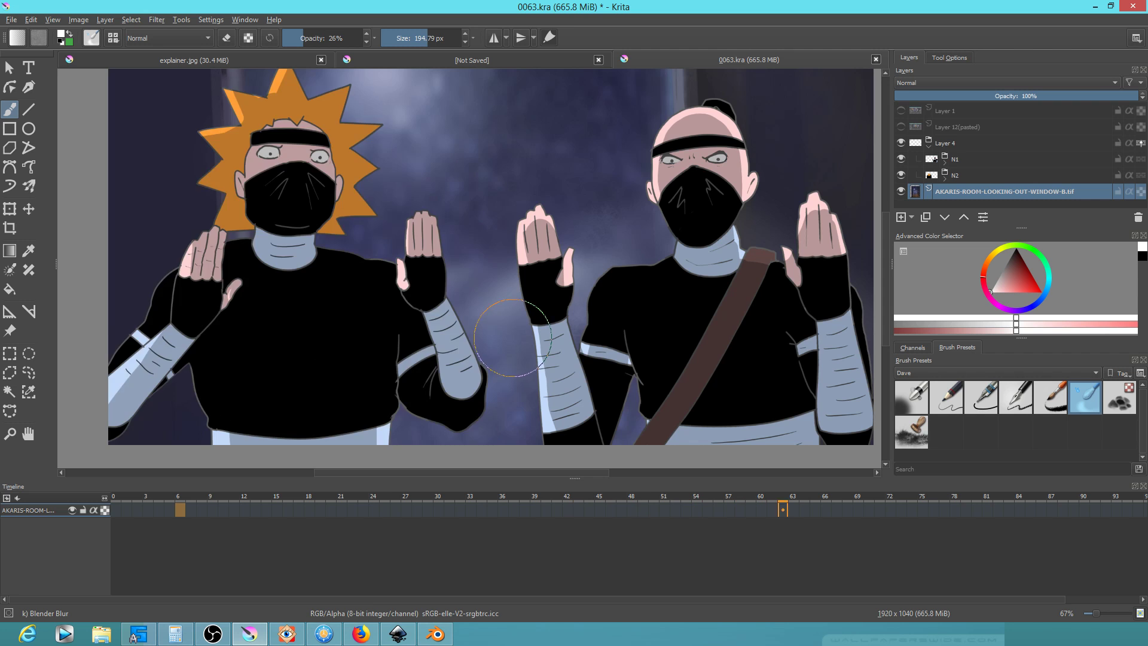
scroll(513, 341, down, 1)
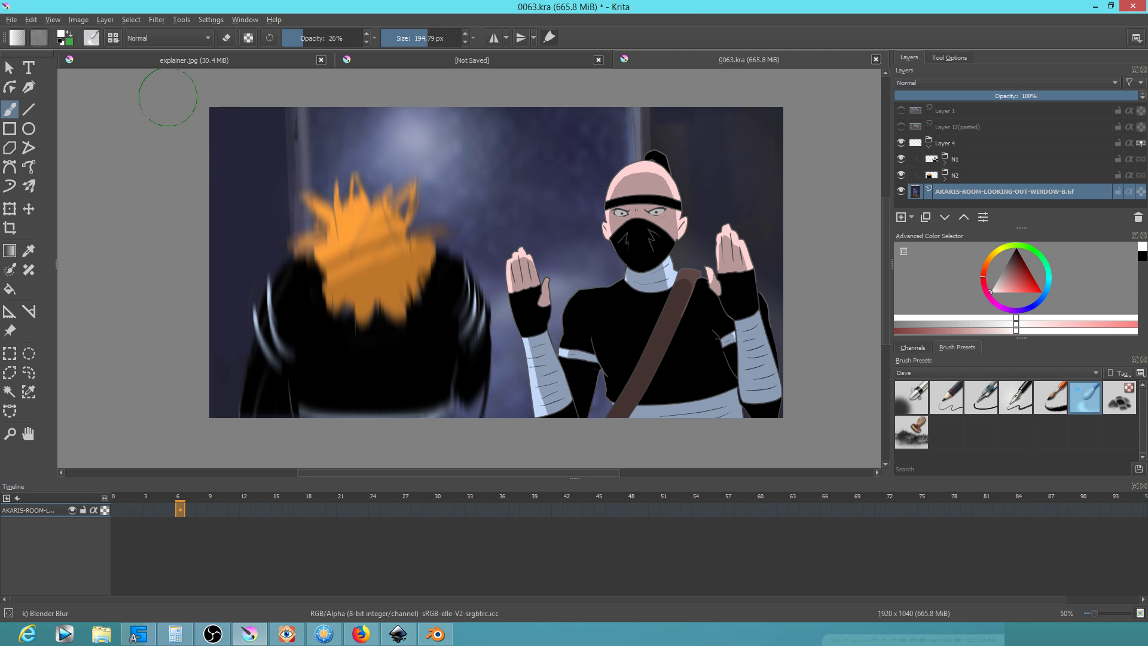
Save the 0063 Krita file and try to render its animation as an MPEG-4 video, answering the old-frames prompt
click(12, 20)
click(27, 76)
click(11, 20)
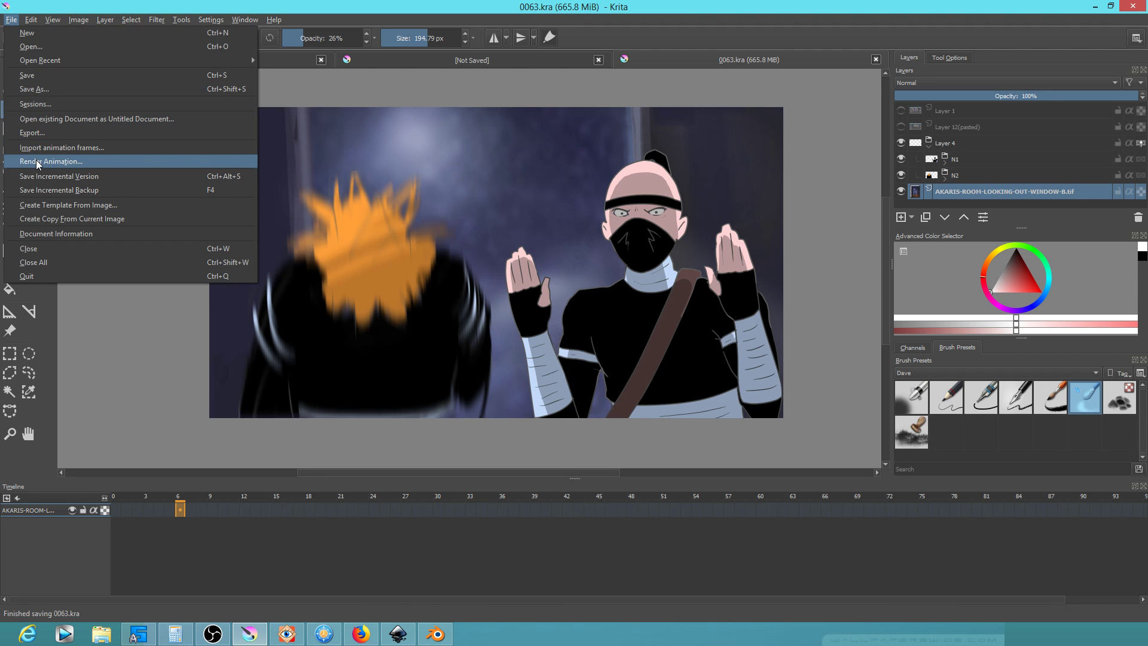
click(37, 162)
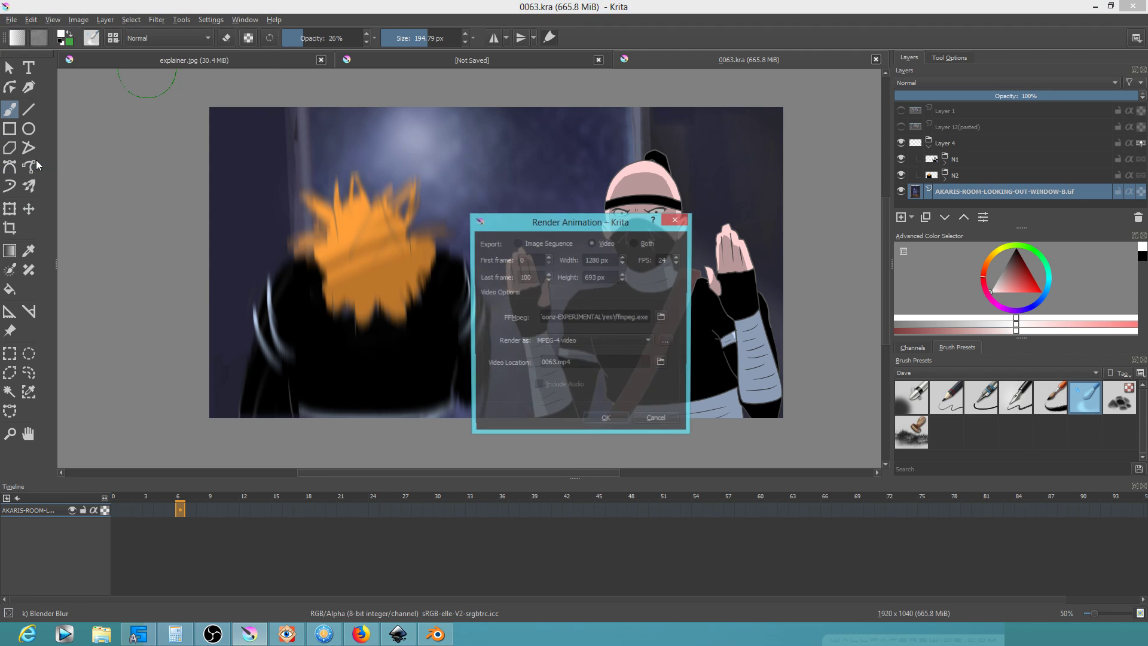
click(605, 421)
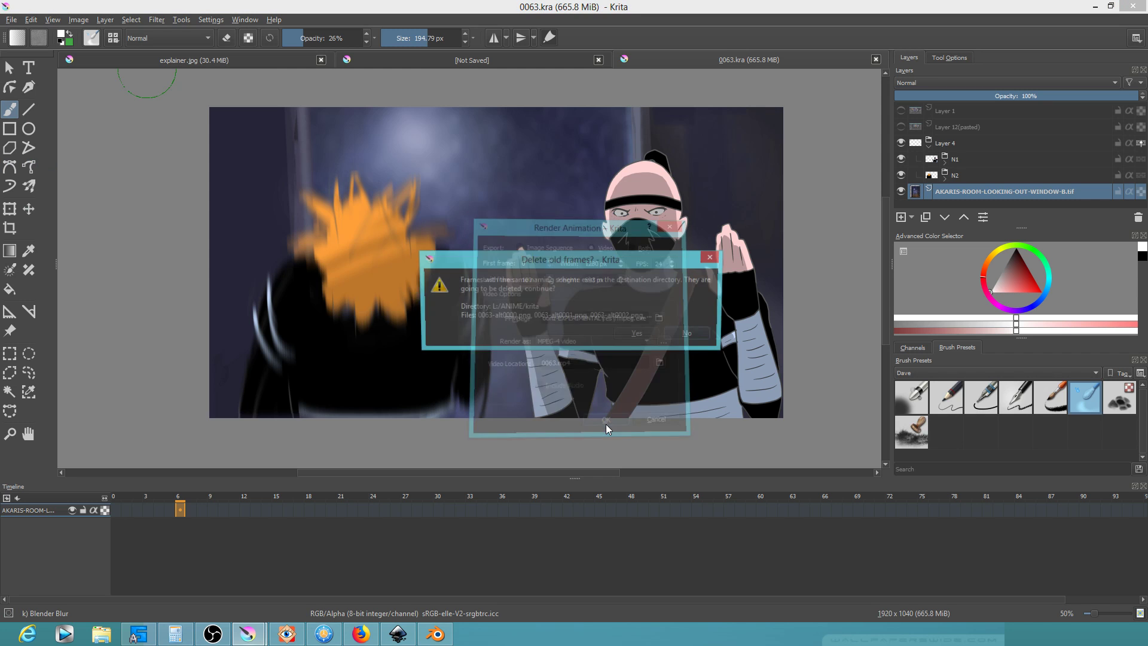
click(655, 336)
Render the animation as MPEG-4 video 0063.mp4 into the ANIME render conversions folder
click(11, 22)
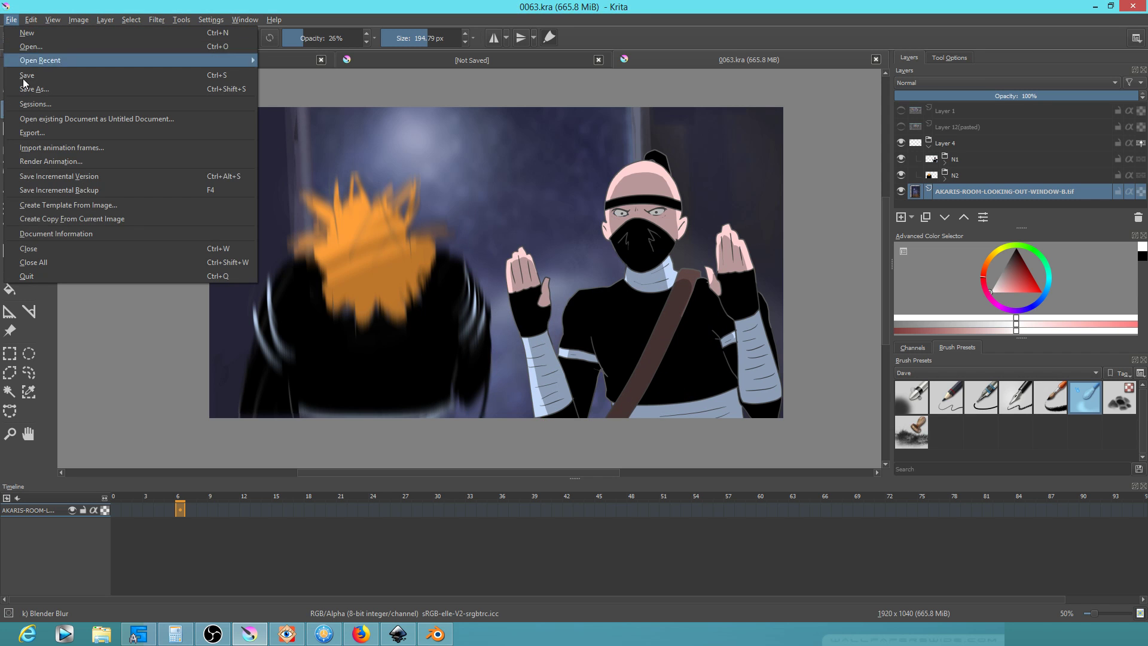
click(62, 163)
click(662, 364)
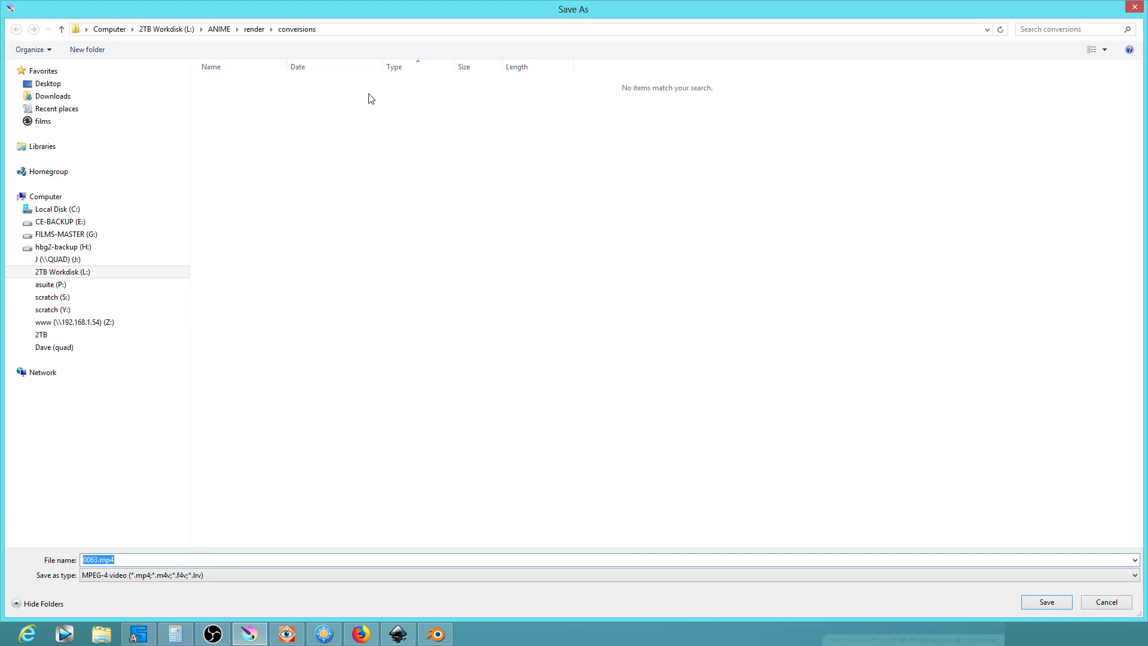
click(1048, 604)
click(614, 421)
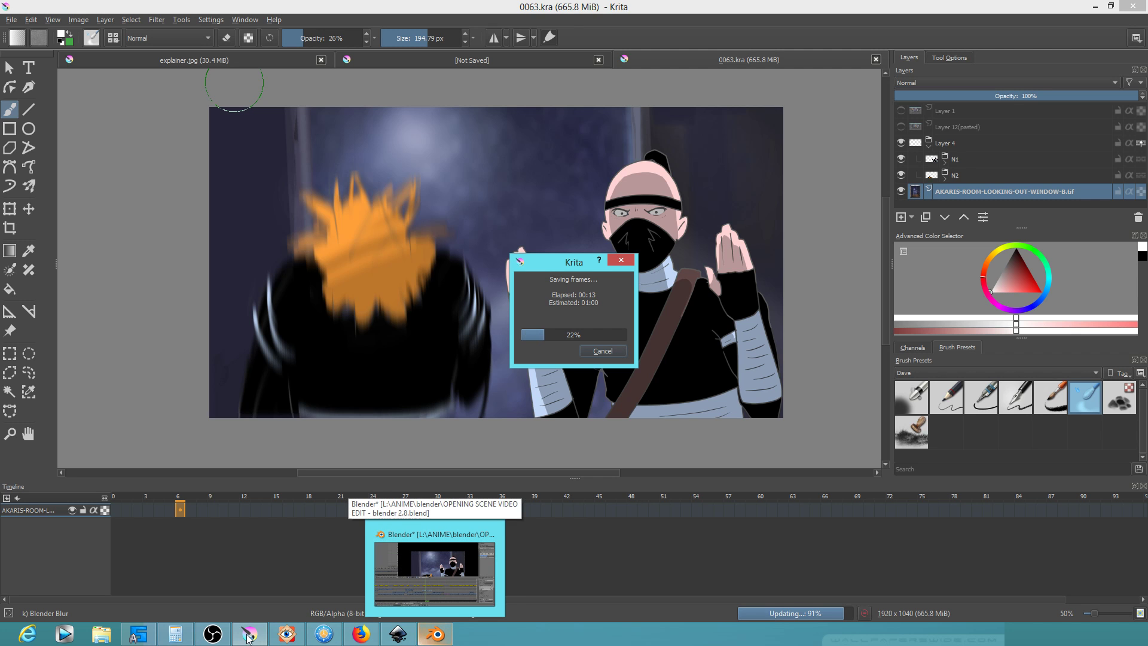
Switch to Blender, save the OPENING SCENE VIDEO EDIT project with the playhead at 03:59+02, close it and maximize the Blender 2.80 window
click(435, 633)
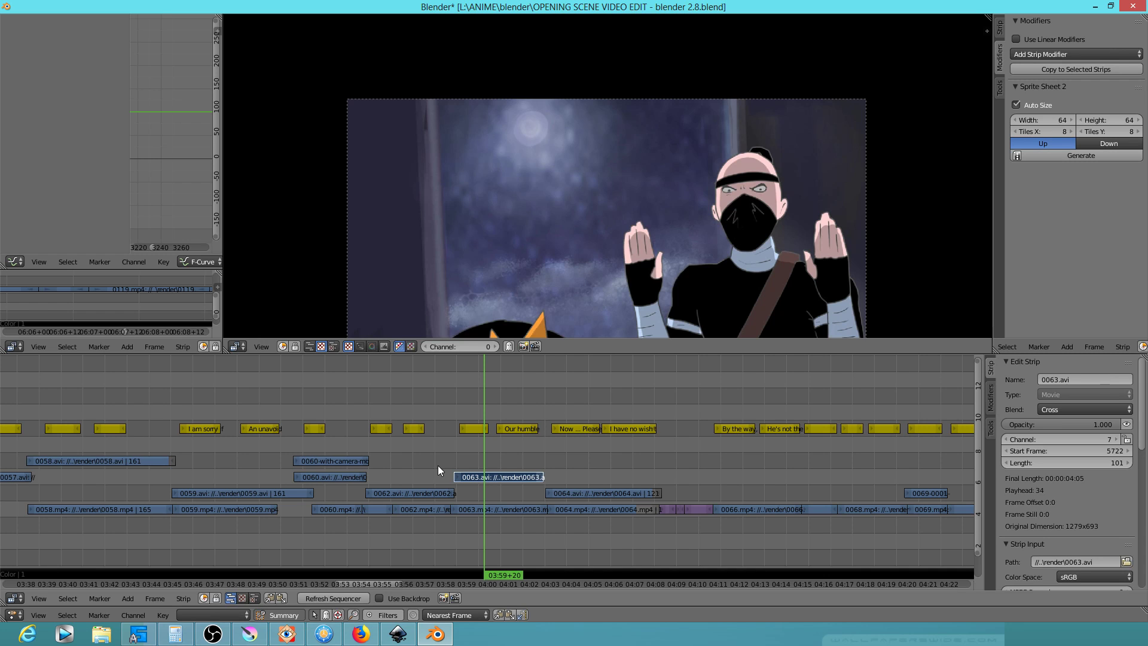
click(468, 458)
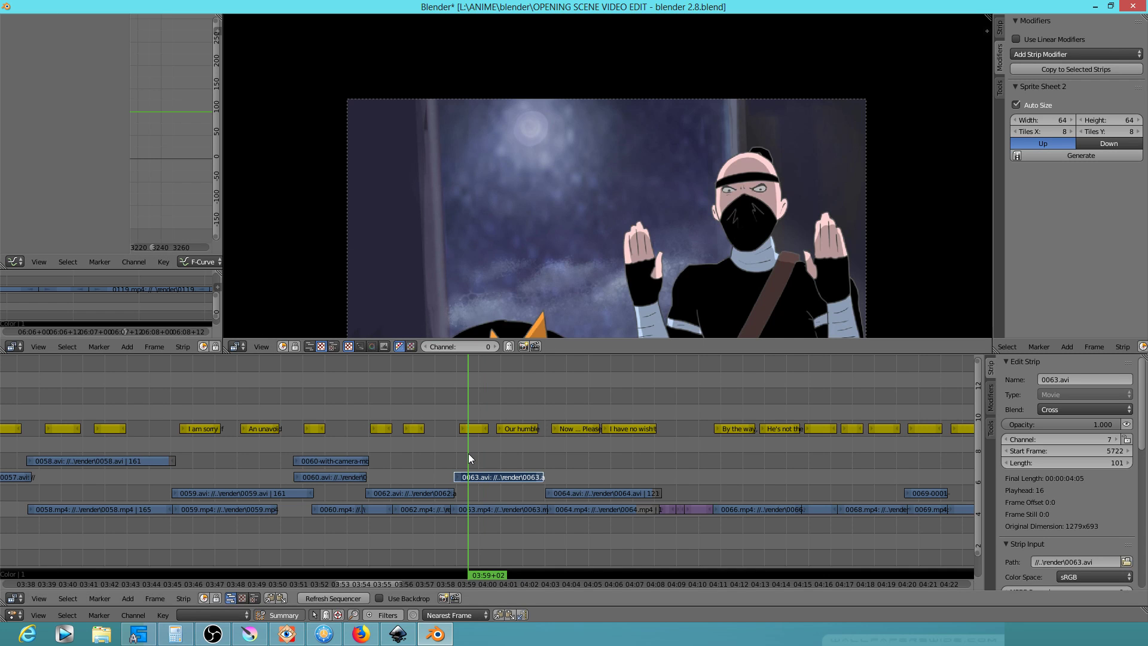
key(ctrl+s)
click(469, 454)
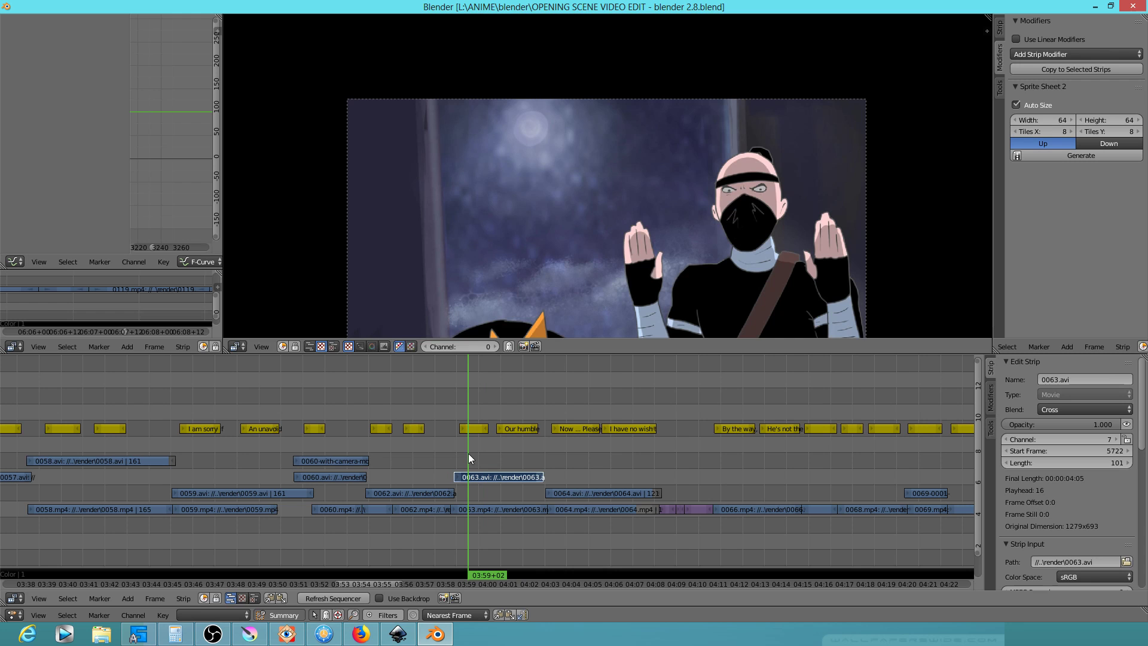
click(1134, 7)
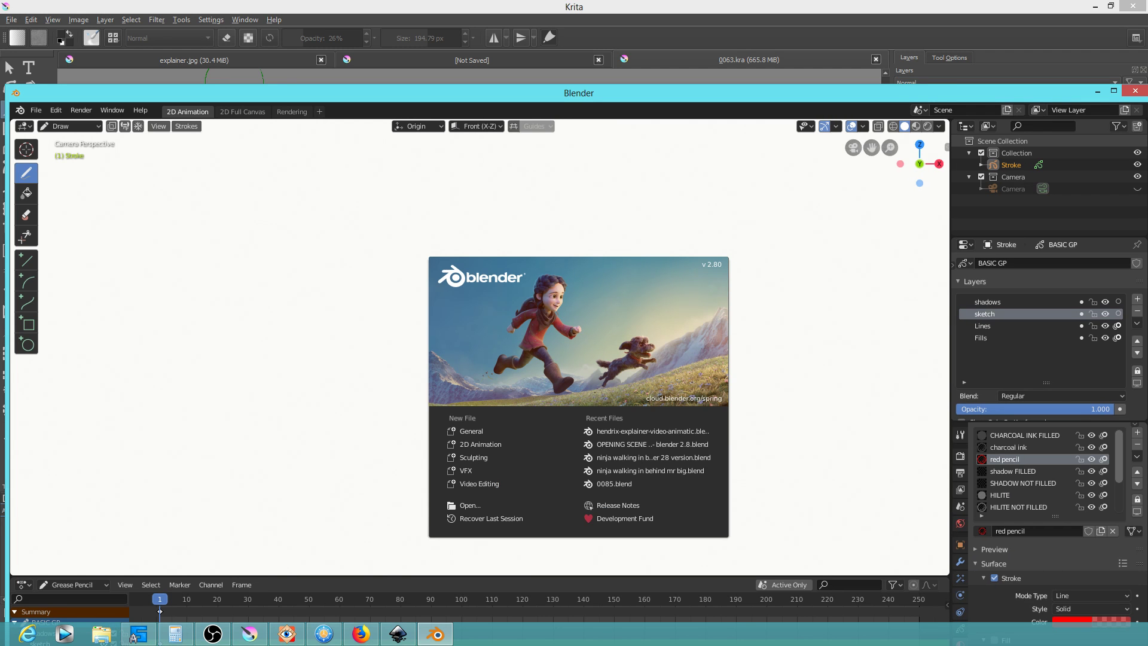
double_click(337, 93)
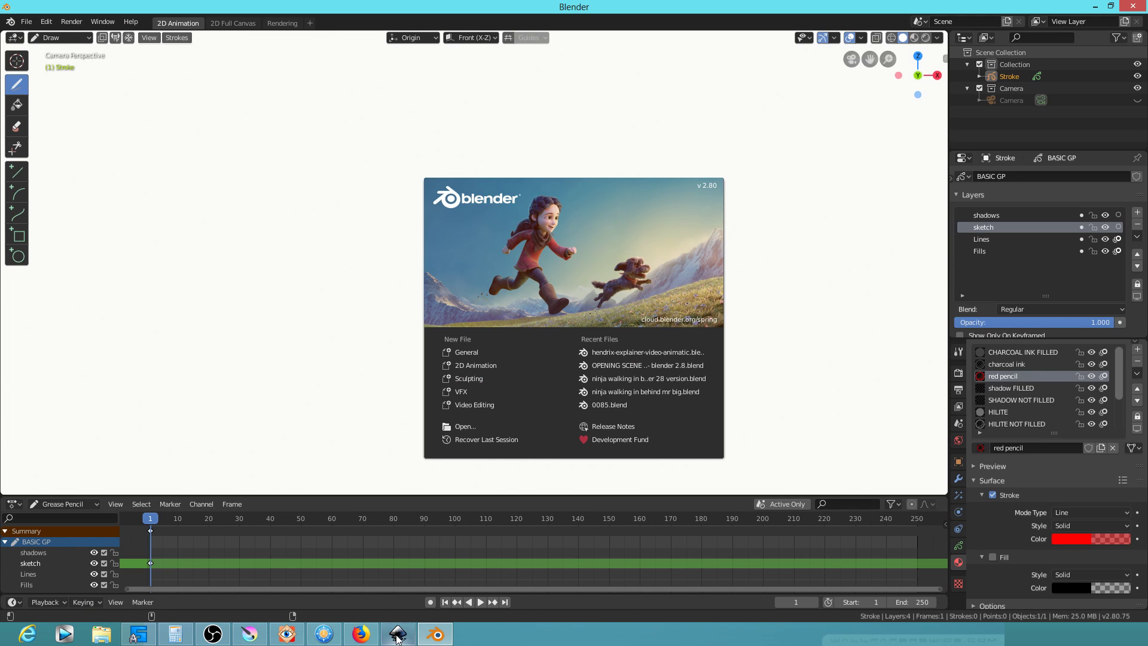
Check the render progress in Krita, and switch to Inkscape to close its document without saving
click(243, 638)
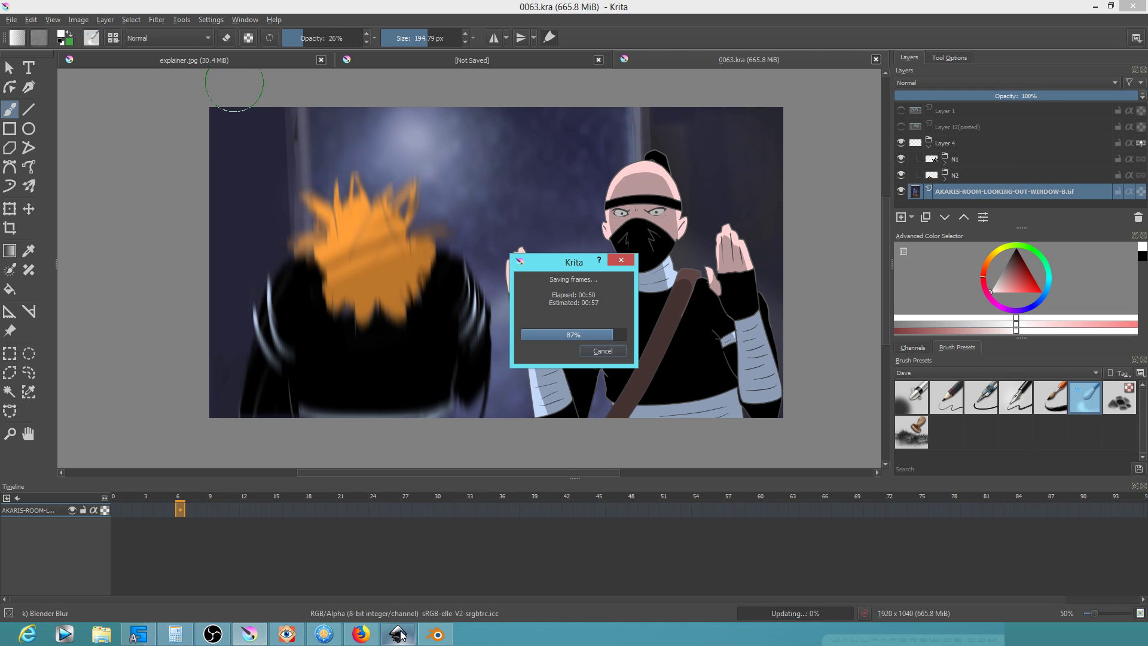
mouse_move(400, 635)
click(399, 635)
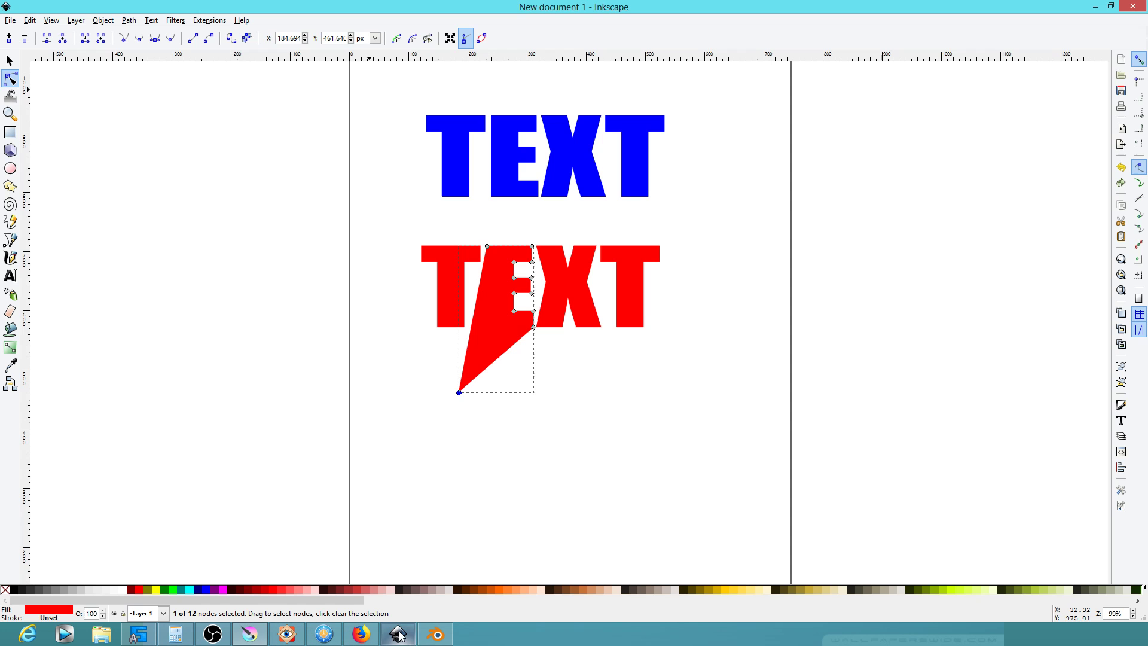
click(1133, 7)
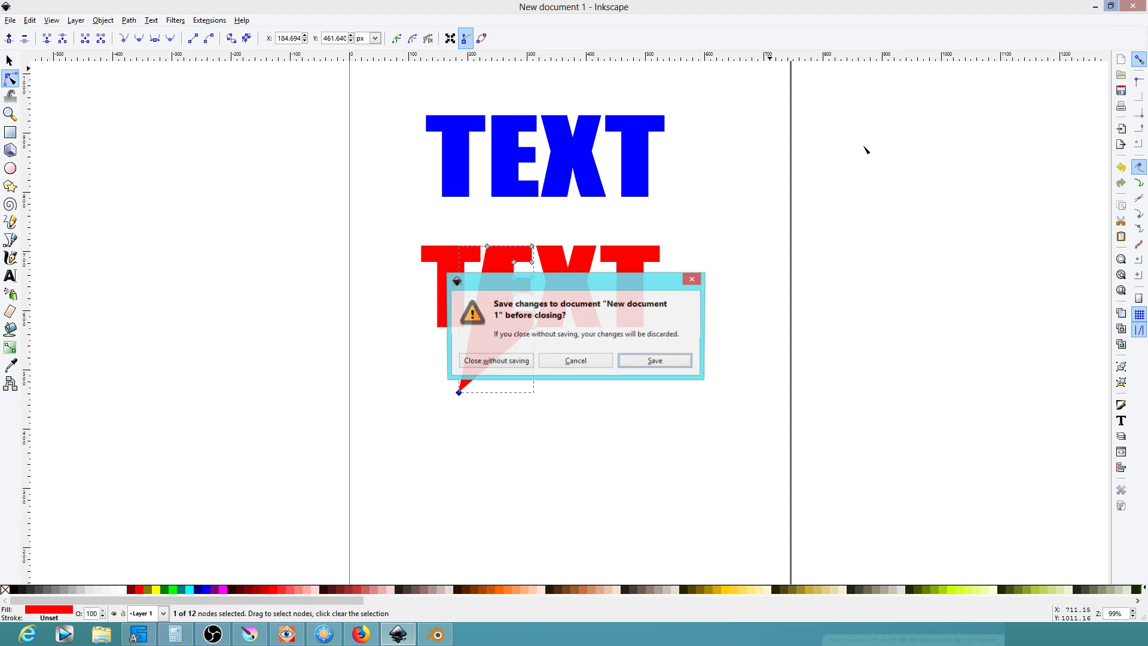
click(495, 362)
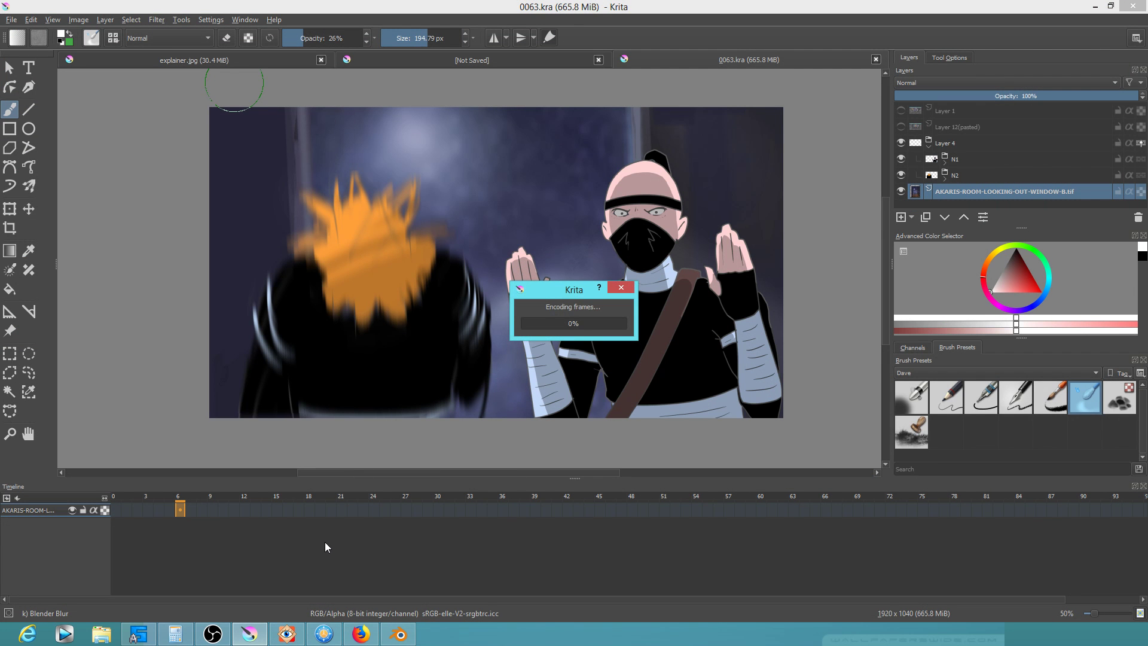
Switch to FreeCommander and run mjpeg.bat in the conversions folder to convert the rendered MP4 to AVI
click(324, 634)
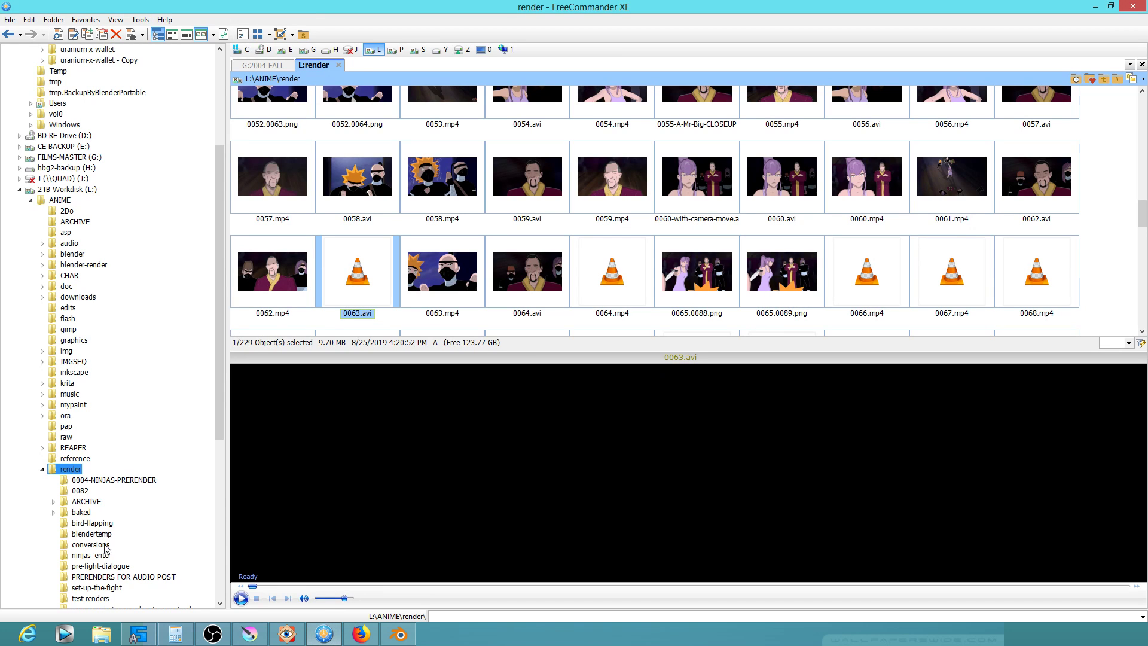
click(91, 545)
click(595, 164)
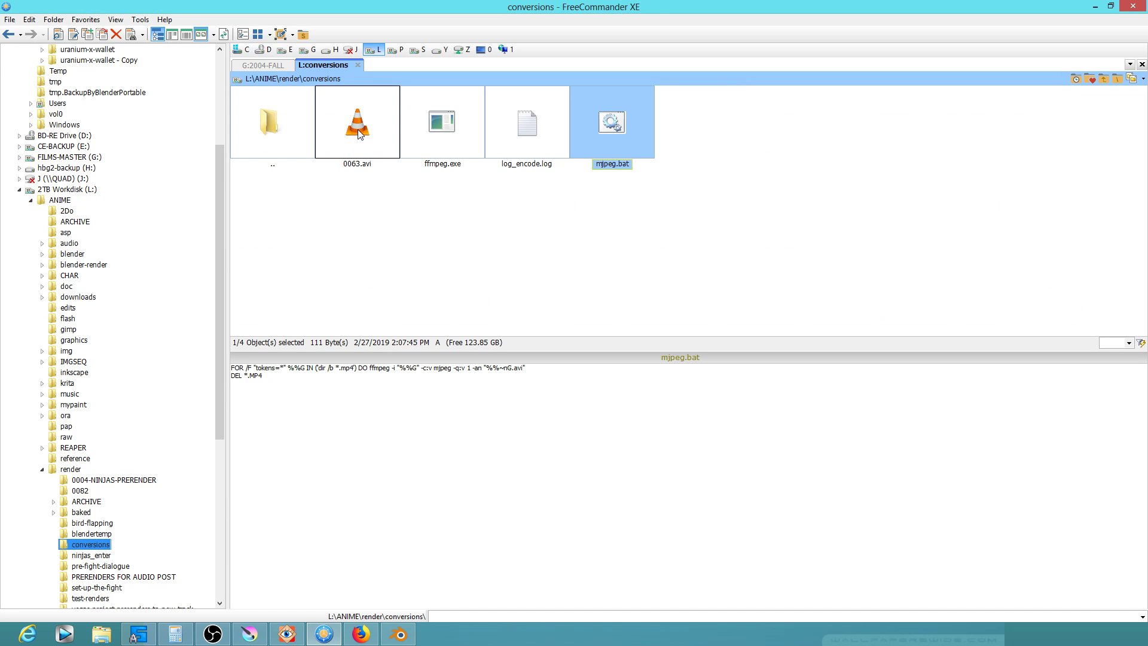
Move 0063.avi from the conversions folder into the render folder, replacing the existing file
click(360, 133)
drag(78, 472, 78, 470)
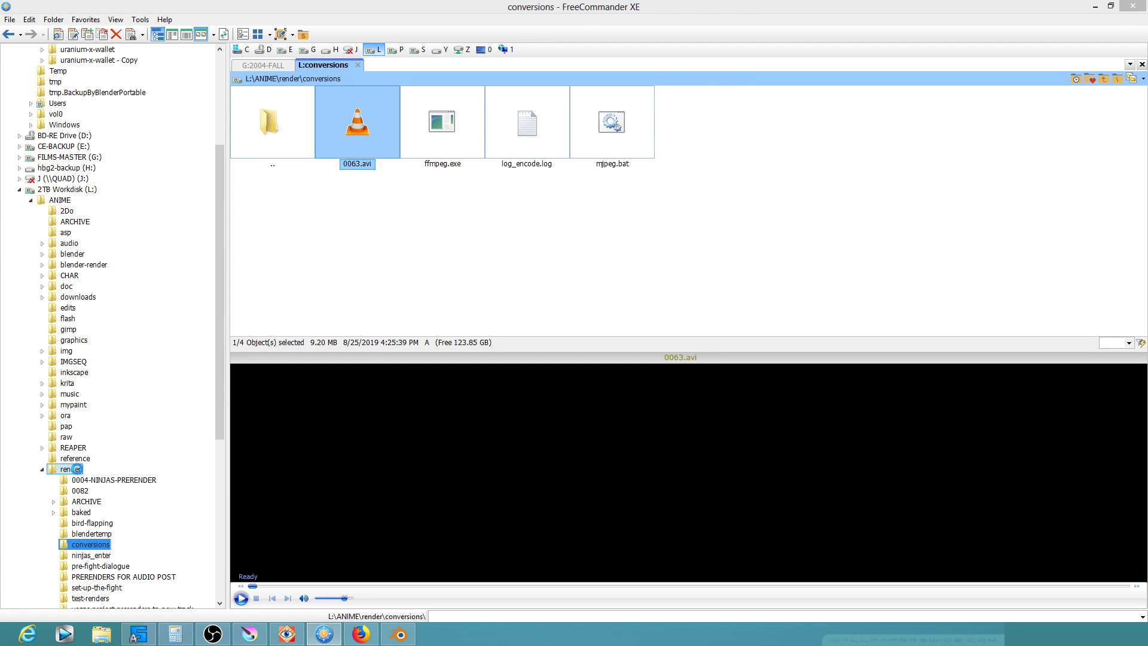
click(284, 237)
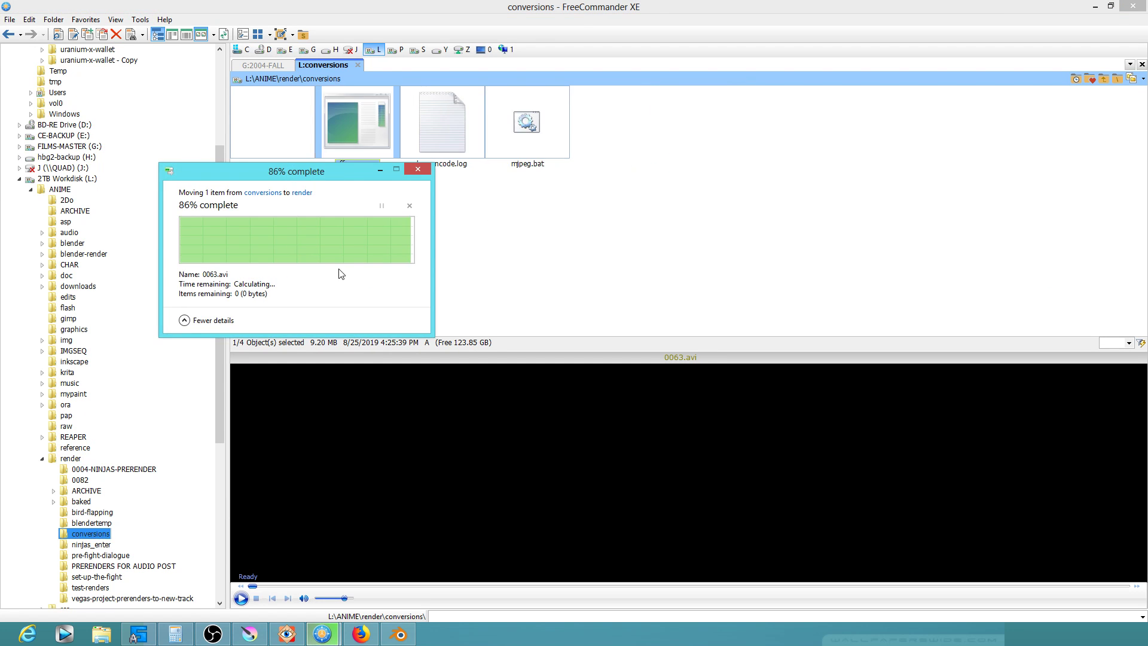
Switch to Blender and open the recent file hendrix-explainer-video-animatic.blend
click(398, 634)
click(25, 20)
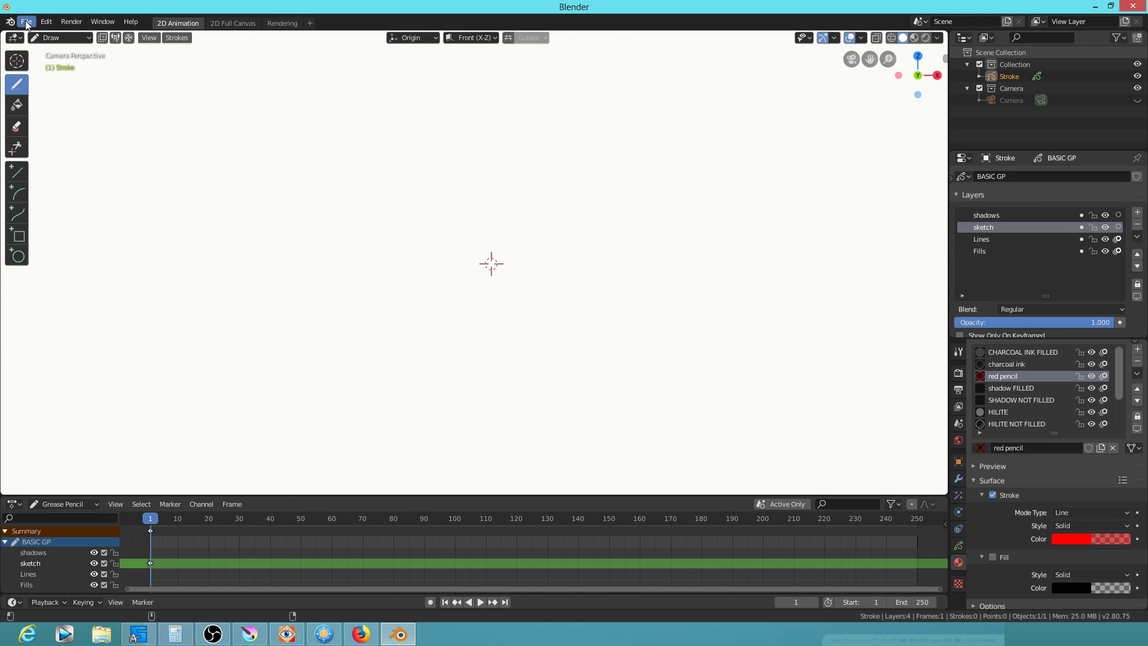
click(26, 22)
mouse_move(38, 57)
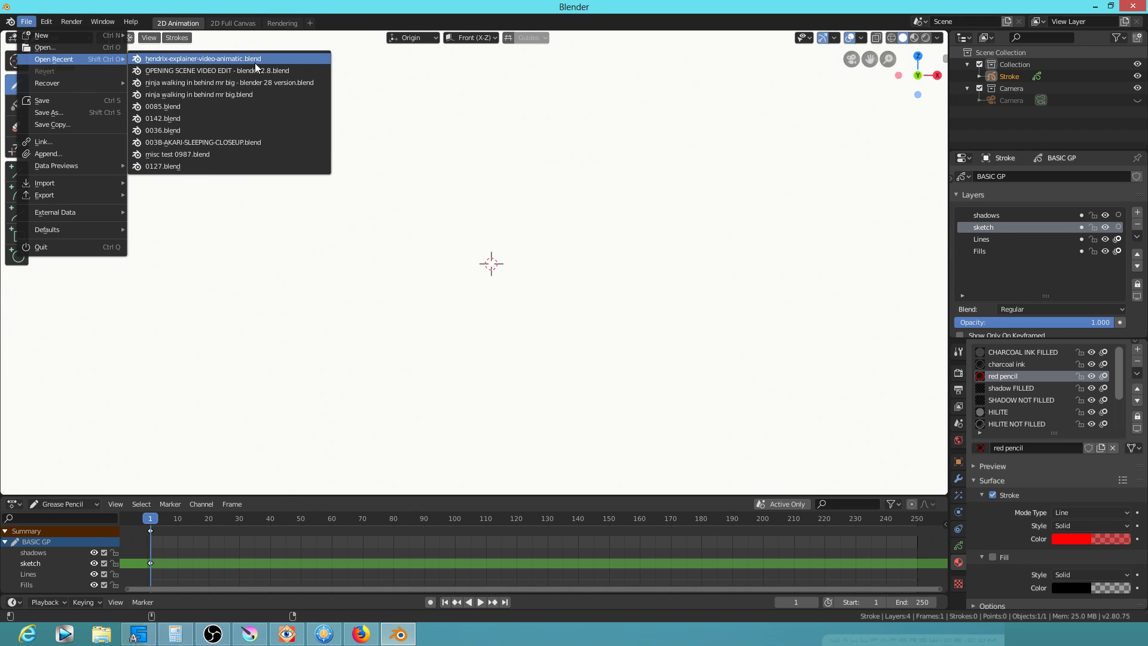
click(254, 63)
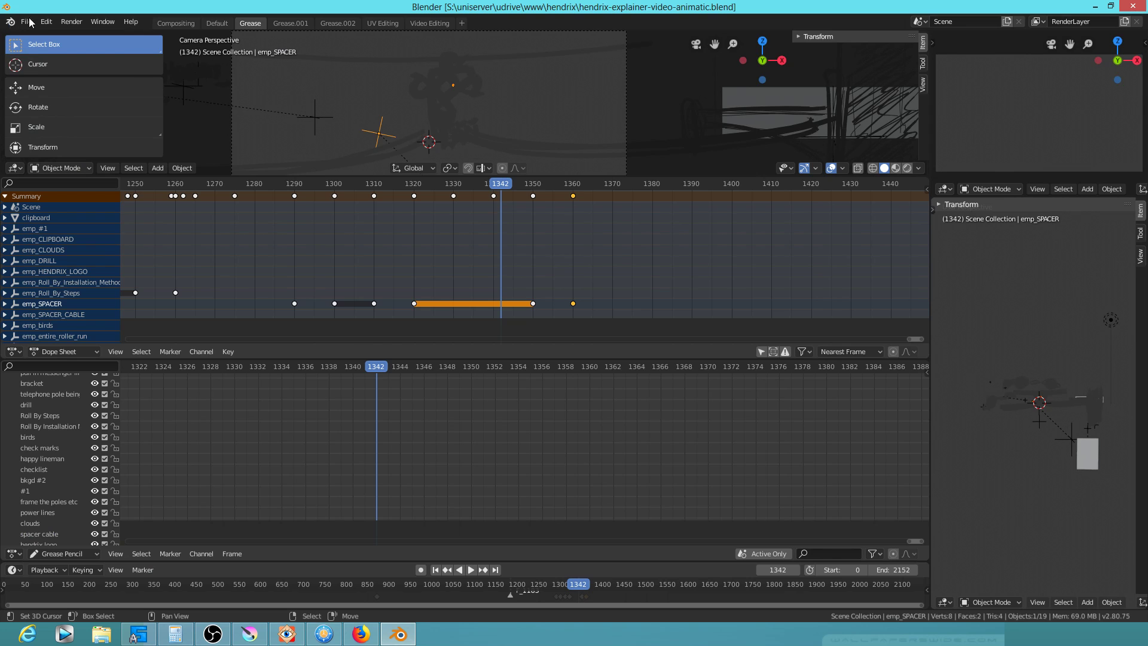
Open the recent file OPENING SCENE VIDEO EDIT - blender 2.8.blend
click(26, 21)
mouse_move(54, 59)
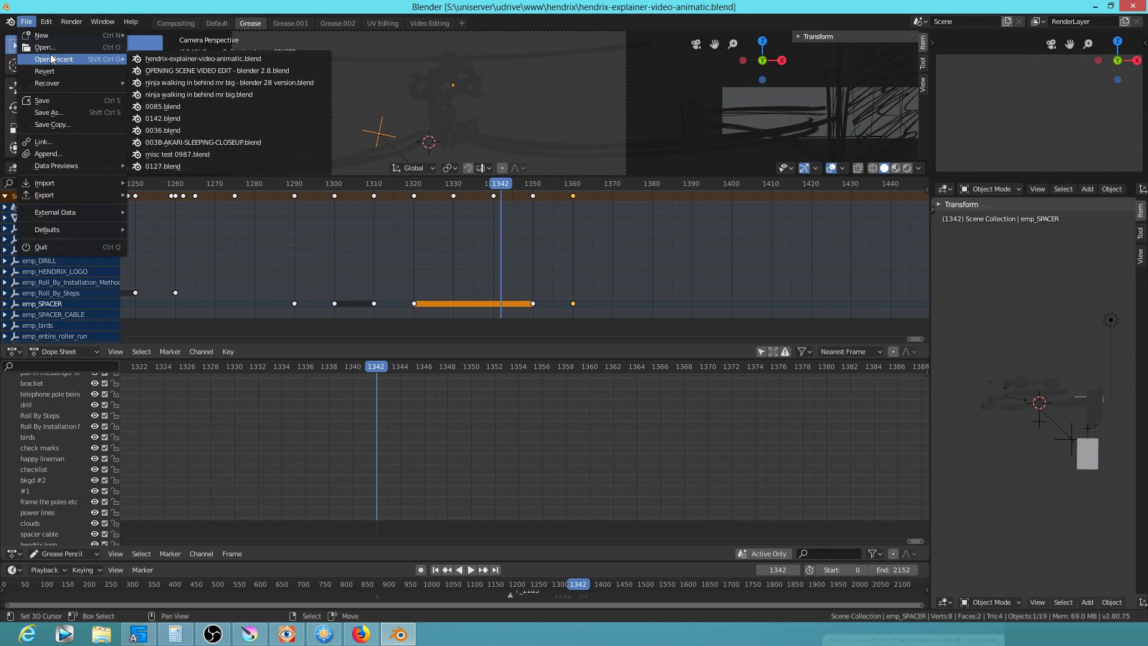
click(274, 66)
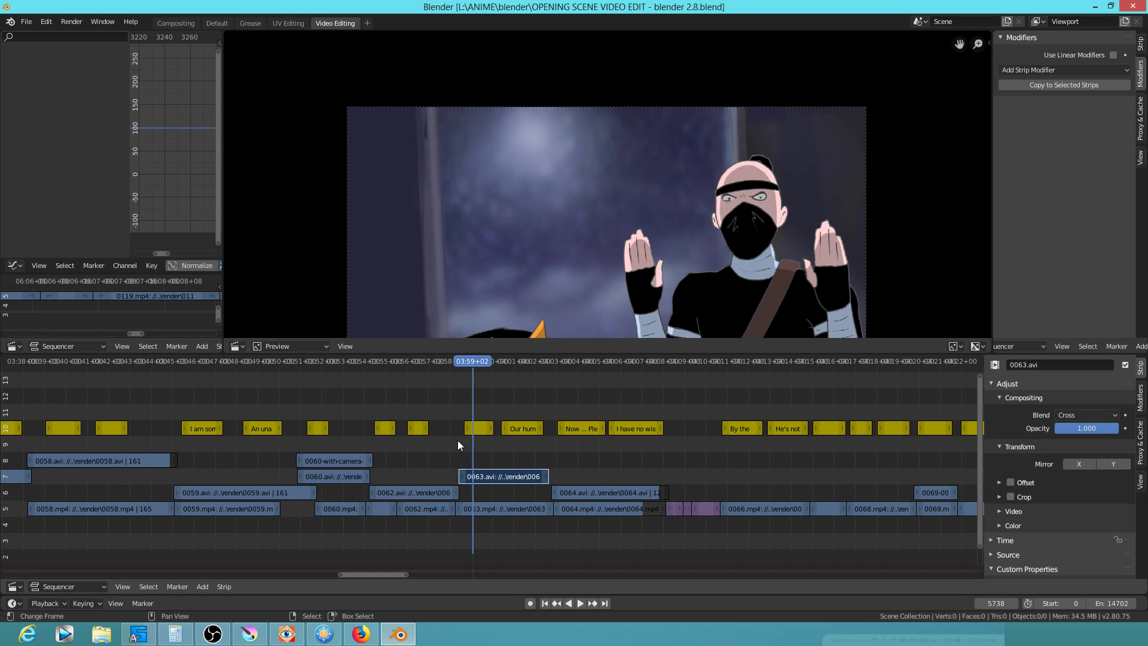
Play the edit through shot 0063 and extend the end of the 0063.avi strip by 4 frames to meet the 0064.avi strip
scroll(604, 259, down, 2)
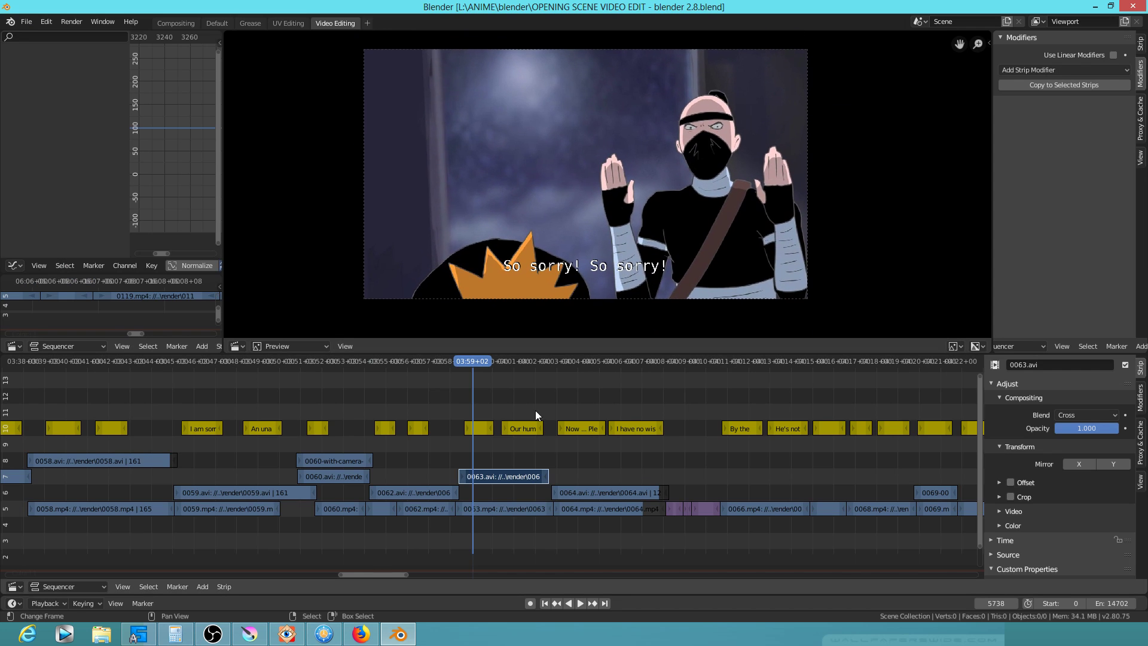
click(428, 472)
key(space)
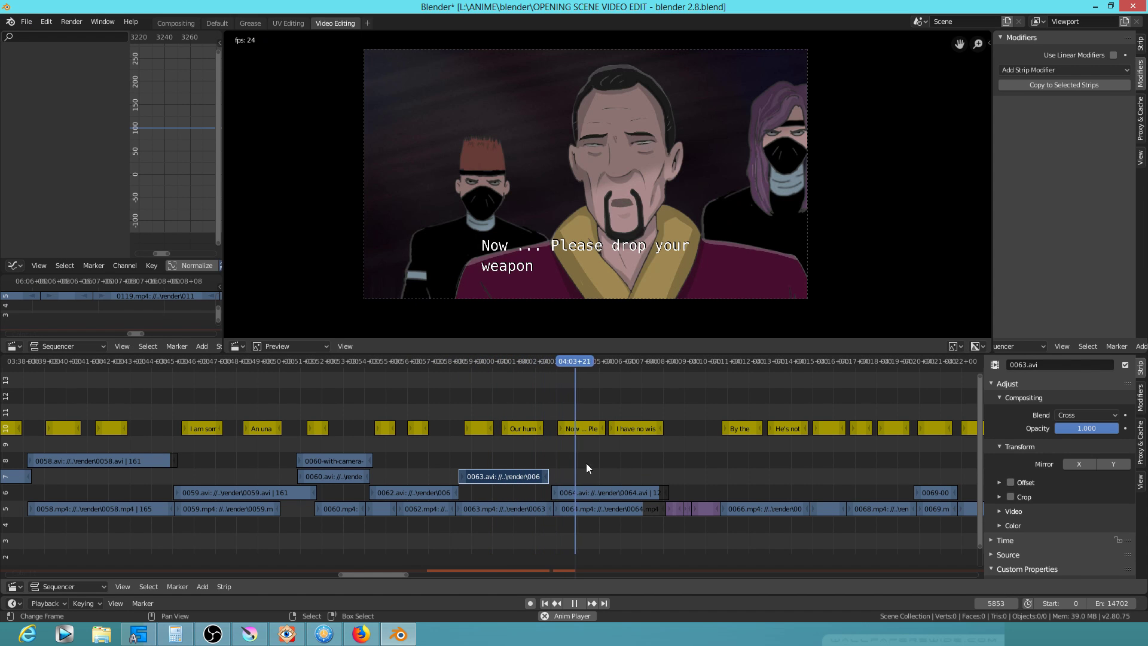
key(space)
click(537, 455)
scroll(557, 444, up, 4)
drag(662, 462, 693, 455)
right_click(686, 478)
key(g)
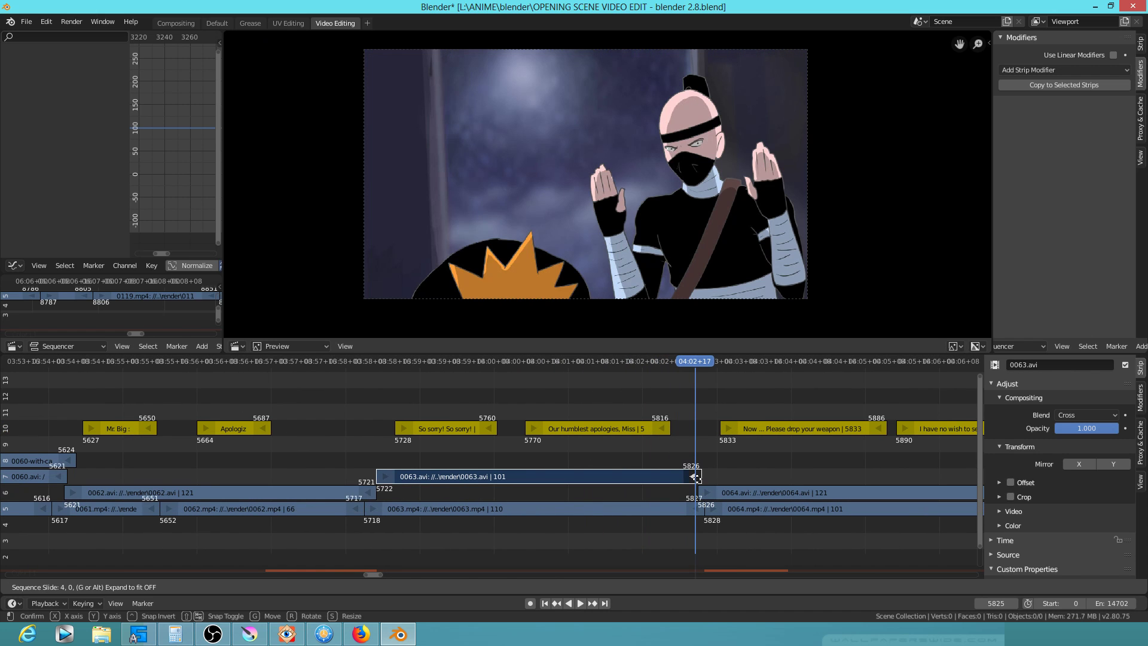
click(697, 478)
drag(633, 458, 752, 460)
scroll(507, 447, down, 2)
Add a Curves modifier to the 0063.avi strip and lower the curve's white end point to Y 0.79375
mouse_move(507, 447)
mouse_down()
mouse_move(389, 458)
mouse_move(501, 470)
mouse_move(254, 447)
mouse_move(505, 469)
mouse_up()
drag(332, 488, 465, 479)
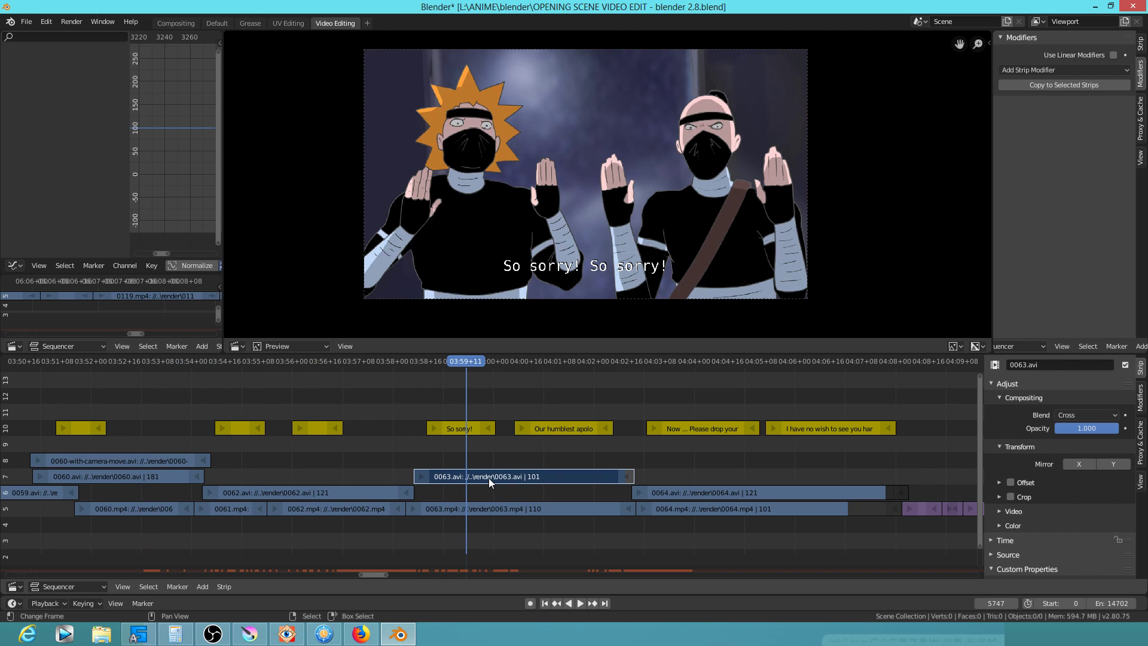
click(1140, 397)
click(1078, 409)
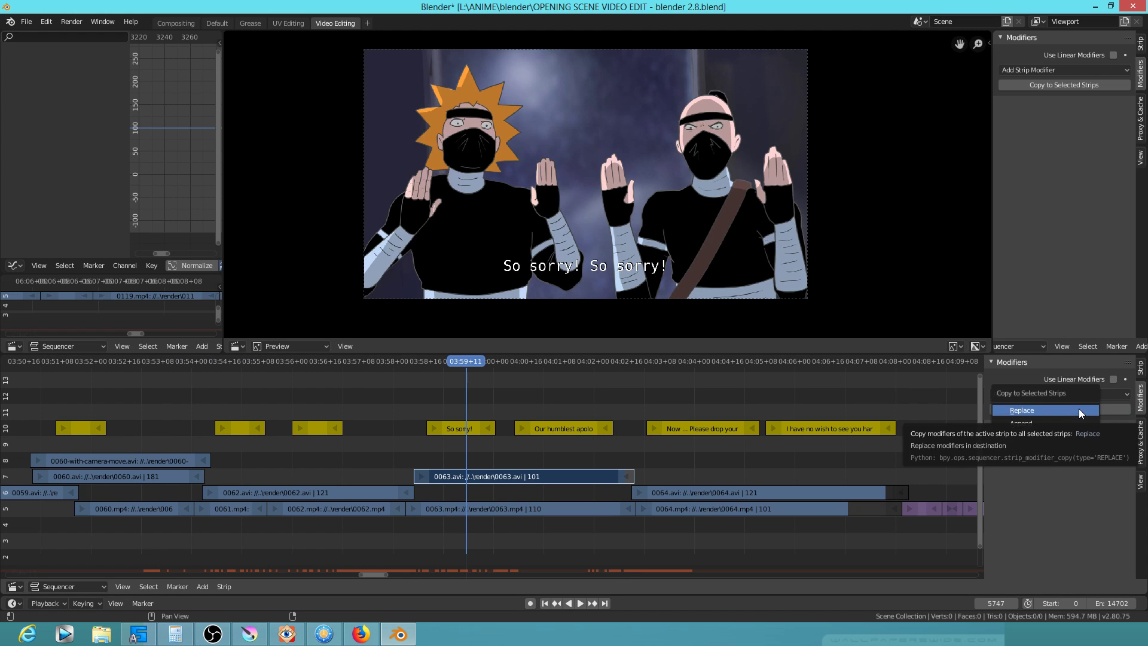
click(1079, 408)
click(1051, 394)
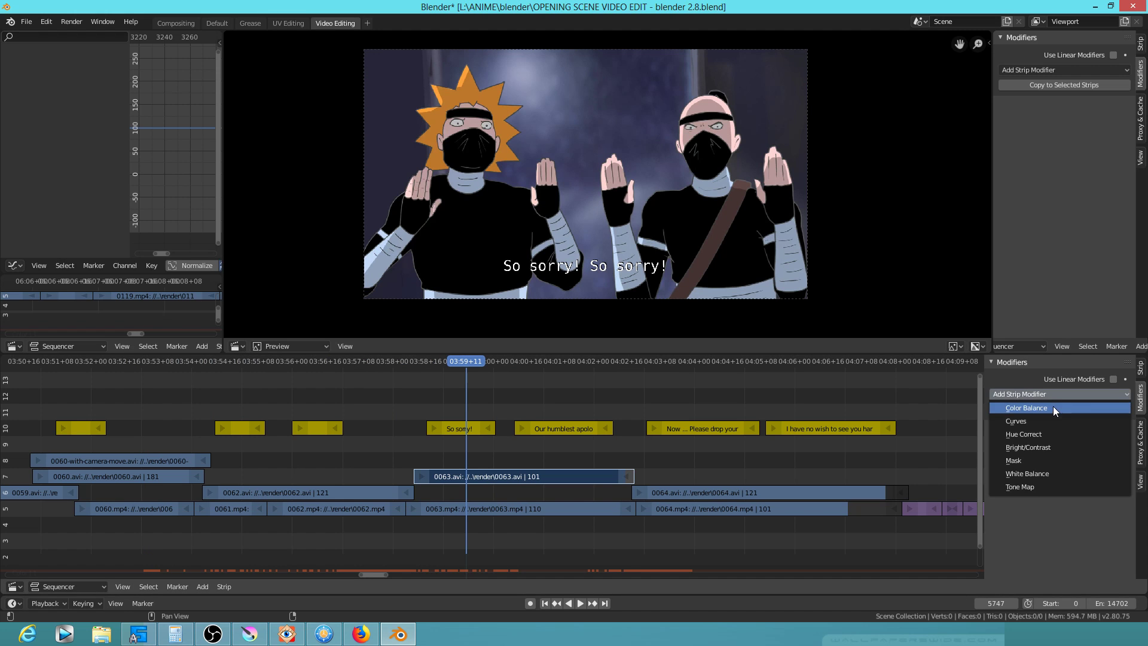
click(1050, 418)
scroll(1099, 460, down, 2)
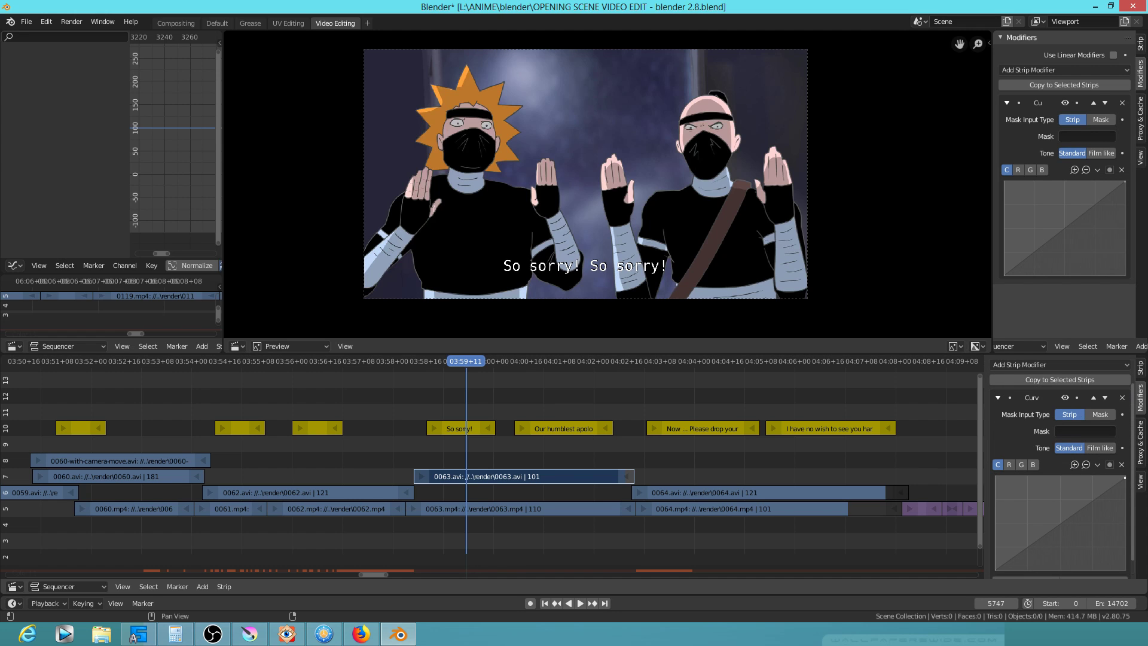
drag(1124, 488, 1129, 506)
Scrub and play the edit from shot 0063 through 0064 into 0065 to examine the shots and their cuts
drag(325, 459, 877, 503)
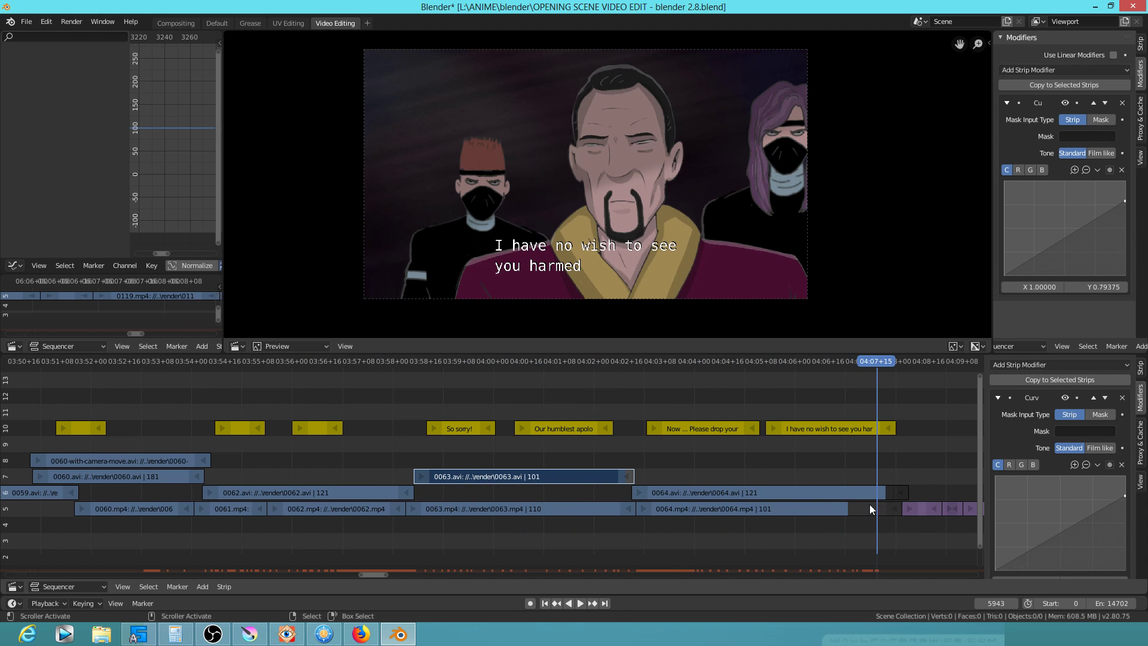
key(KP_Decimal)
click(524, 443)
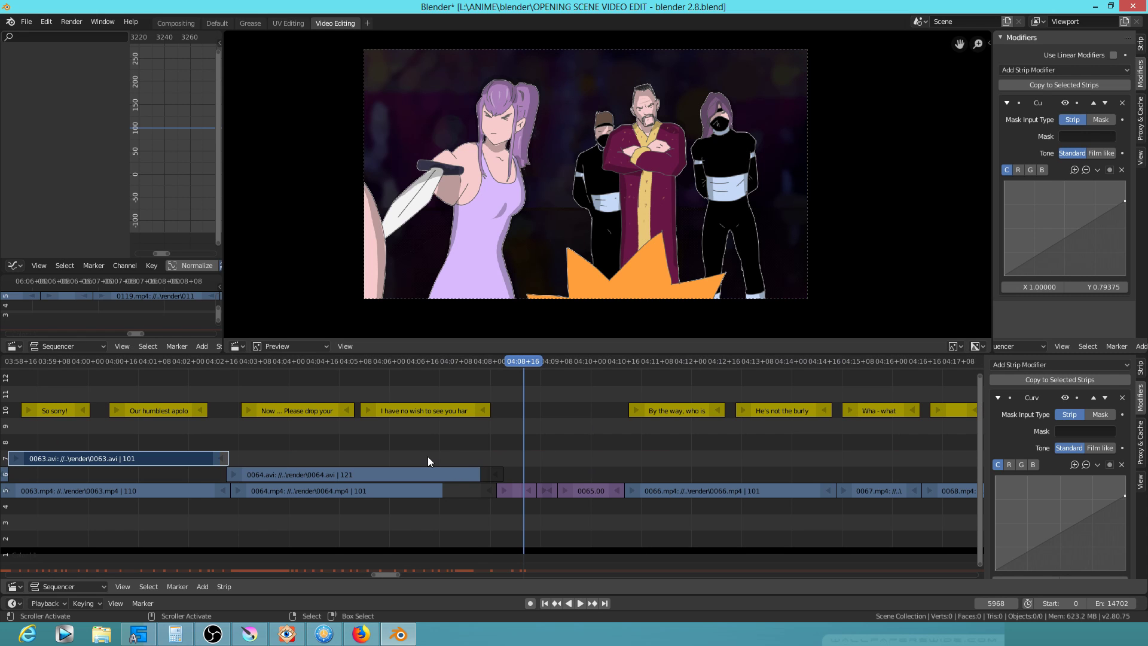
scroll(631, 276, up, 1)
drag(526, 440, 679, 465)
key(space)
drag(316, 426, 481, 448)
key(space)
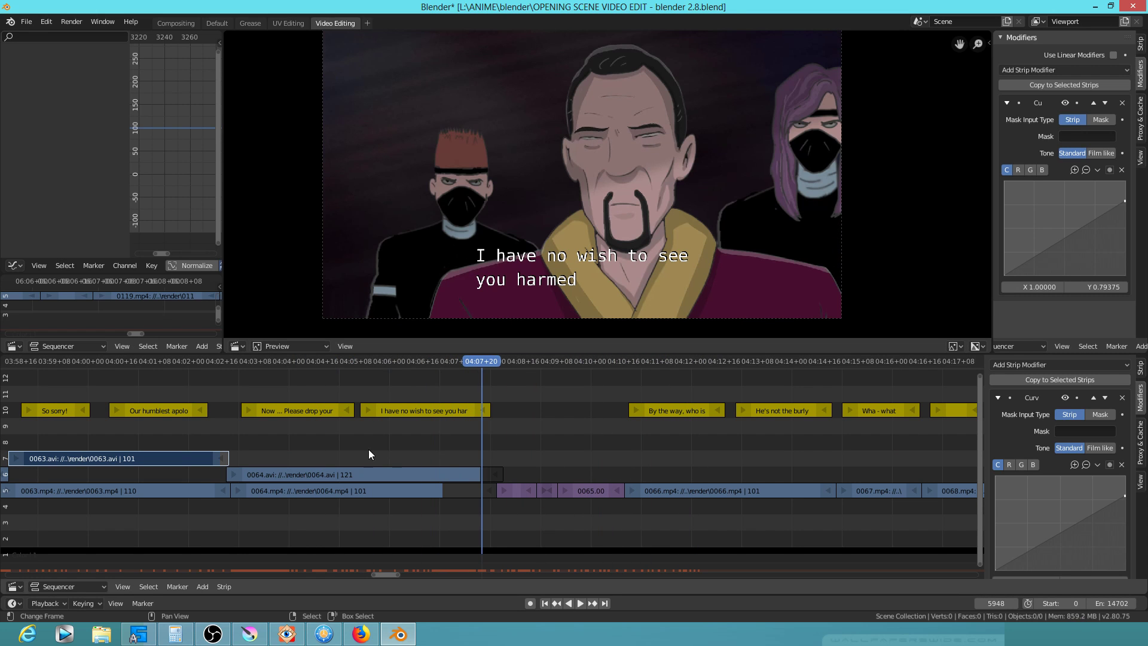
click(330, 448)
key(space)
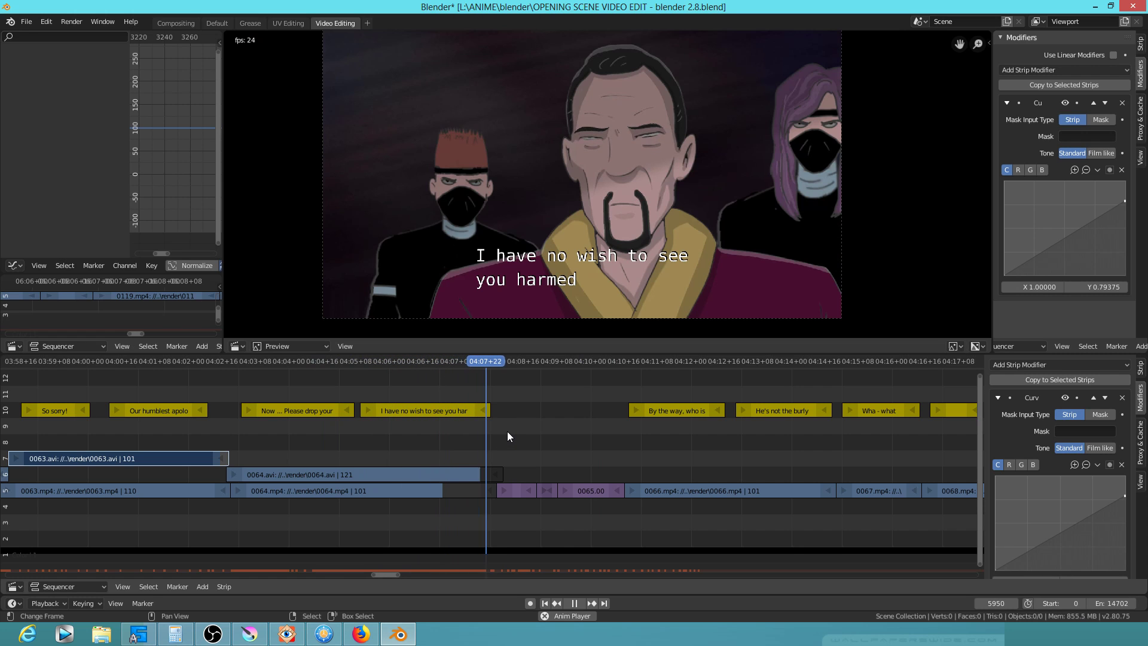
Play and scrub the edit from the end of shot 0064 through 0065 into 0066 to examine shot 0065's timing
key(space)
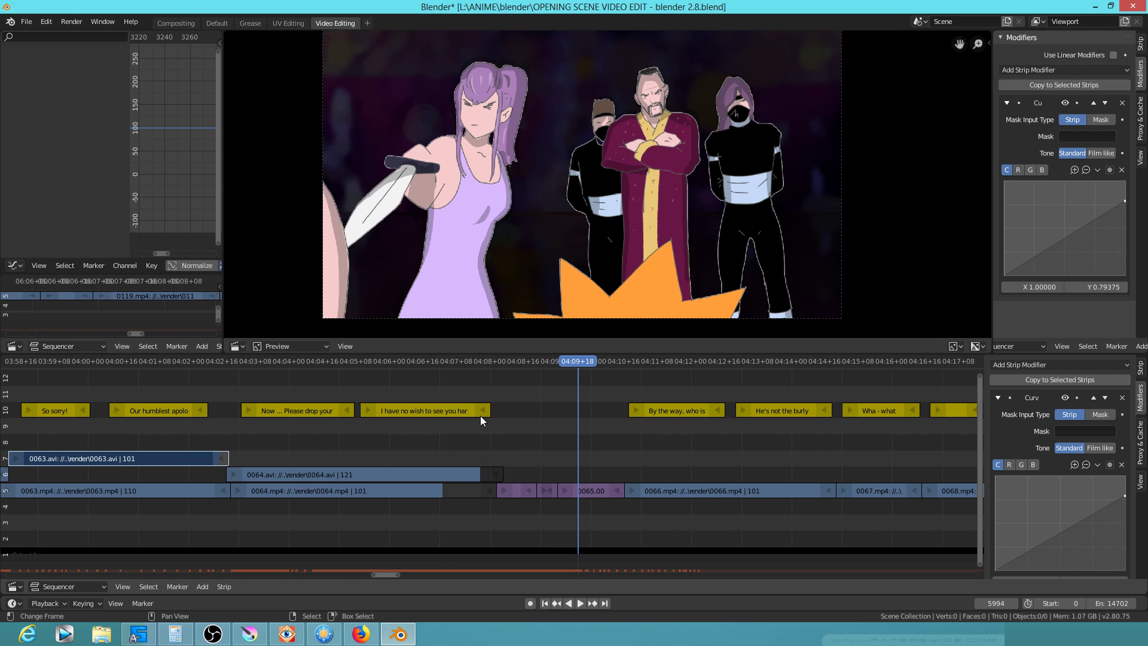
click(476, 443)
key(space)
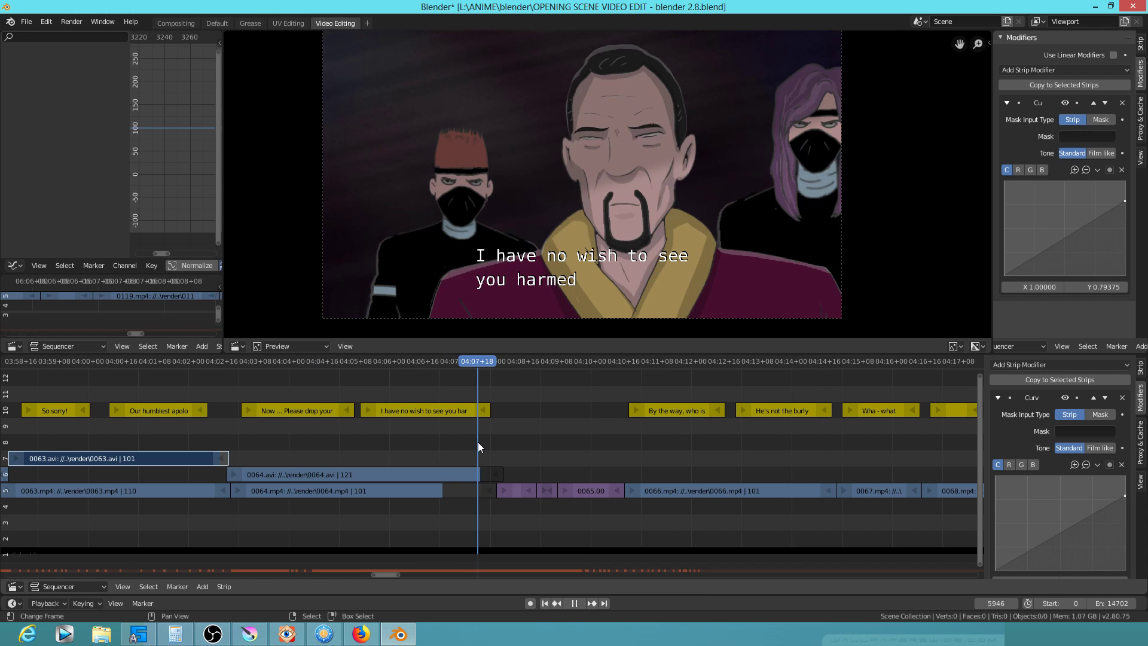
drag(487, 440, 503, 444)
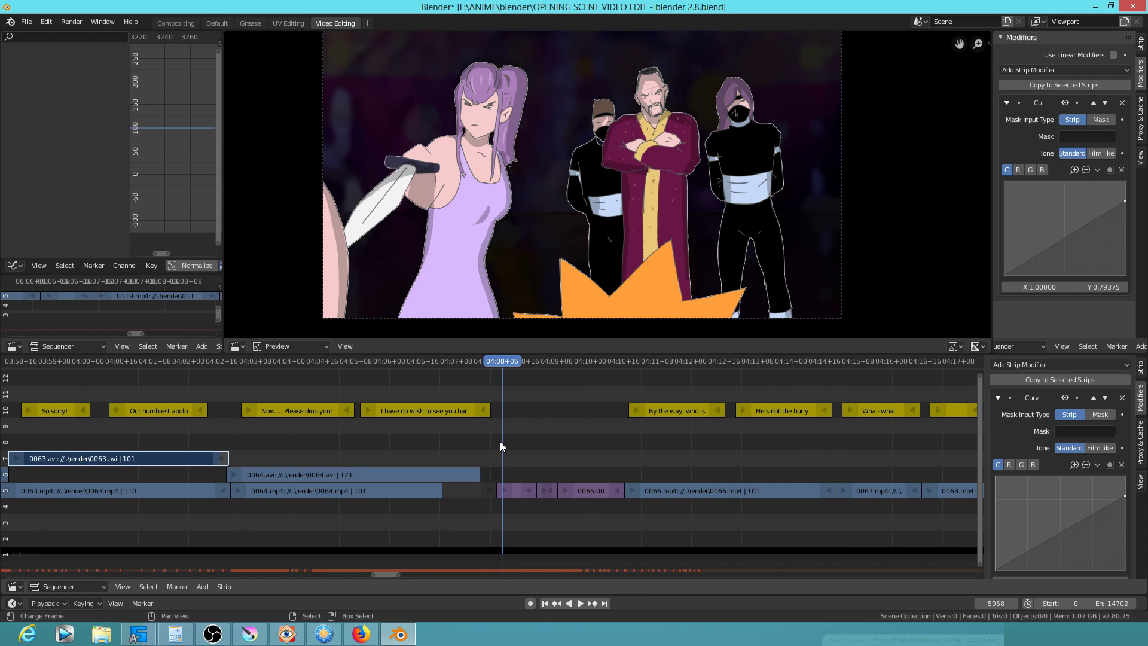
scroll(514, 456, up, 1)
scroll(515, 459, up, 2)
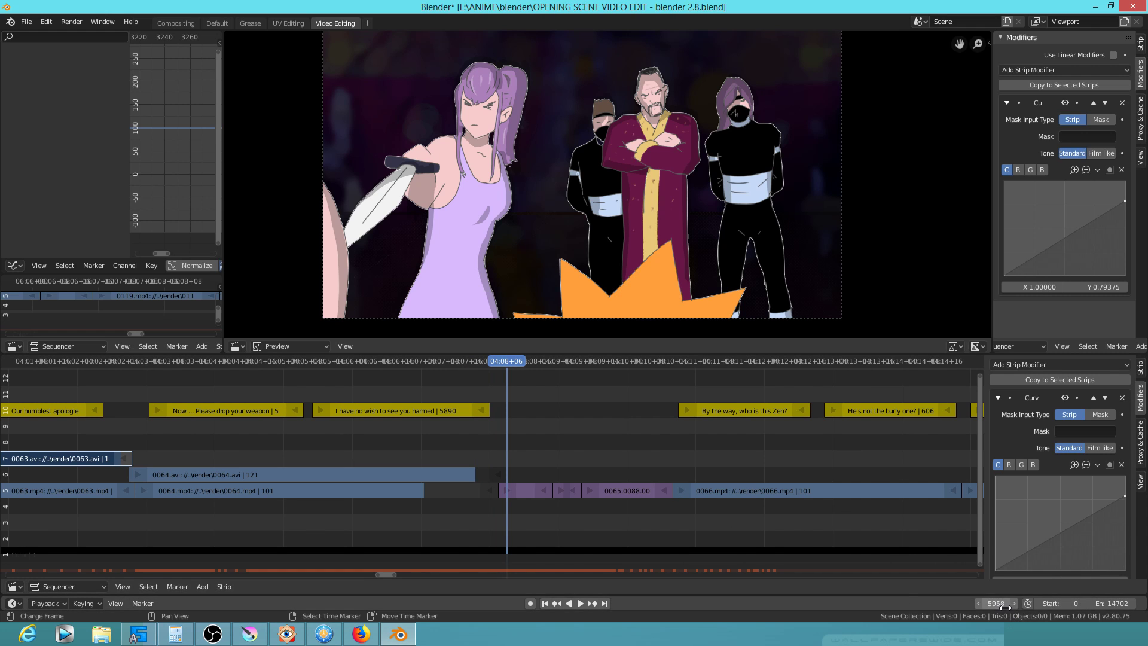
drag(510, 457, 673, 480)
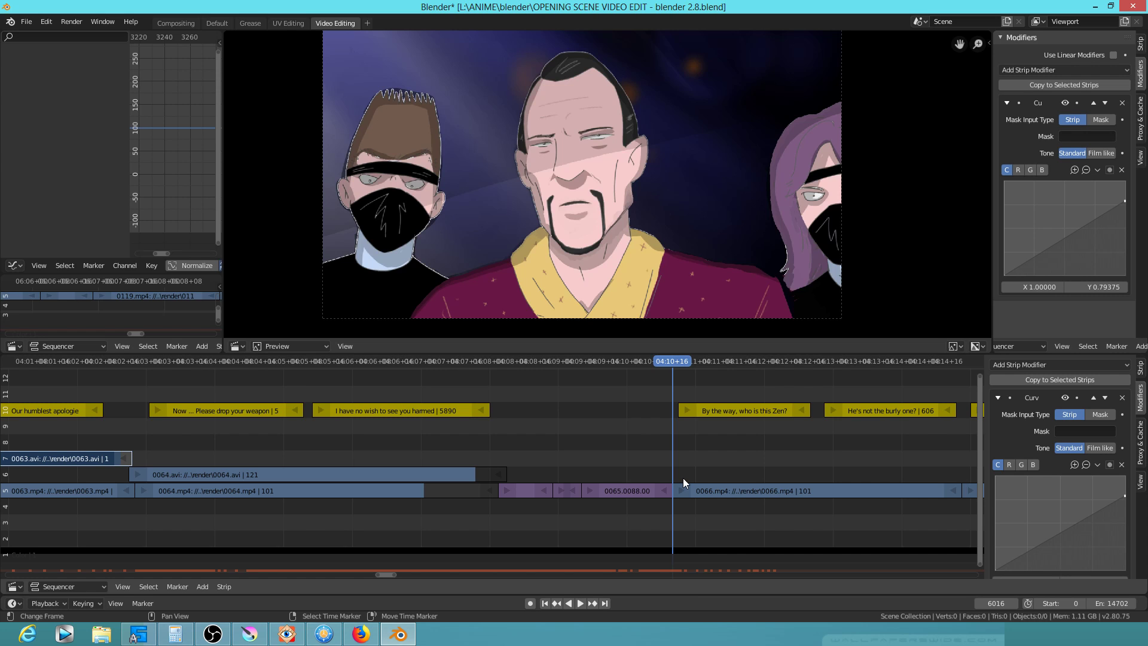
drag(505, 458, 723, 475)
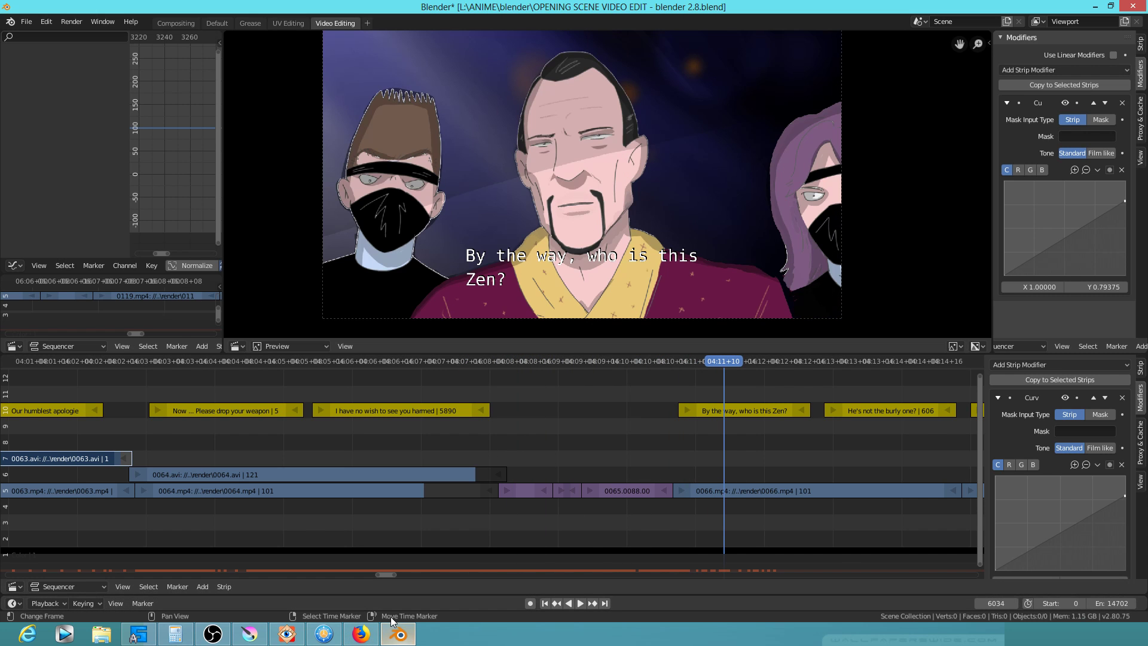
Switch to Krita and close the 0063.kra and explainer.jpg documents, leaving only the unsaved blank canvas open
click(258, 634)
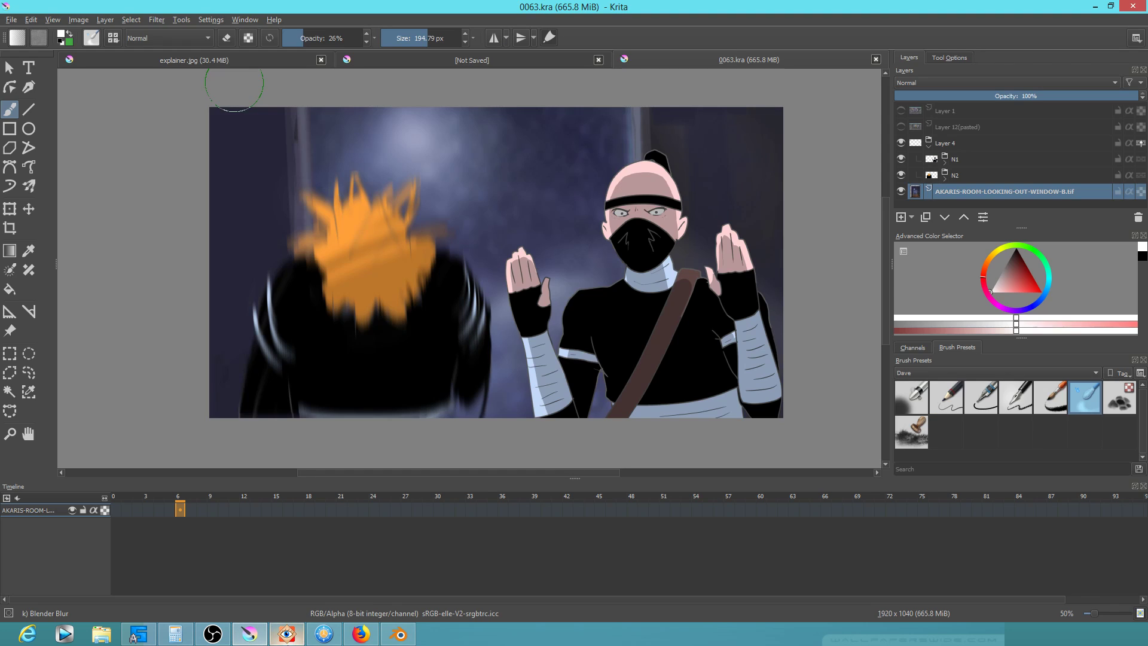
click(876, 60)
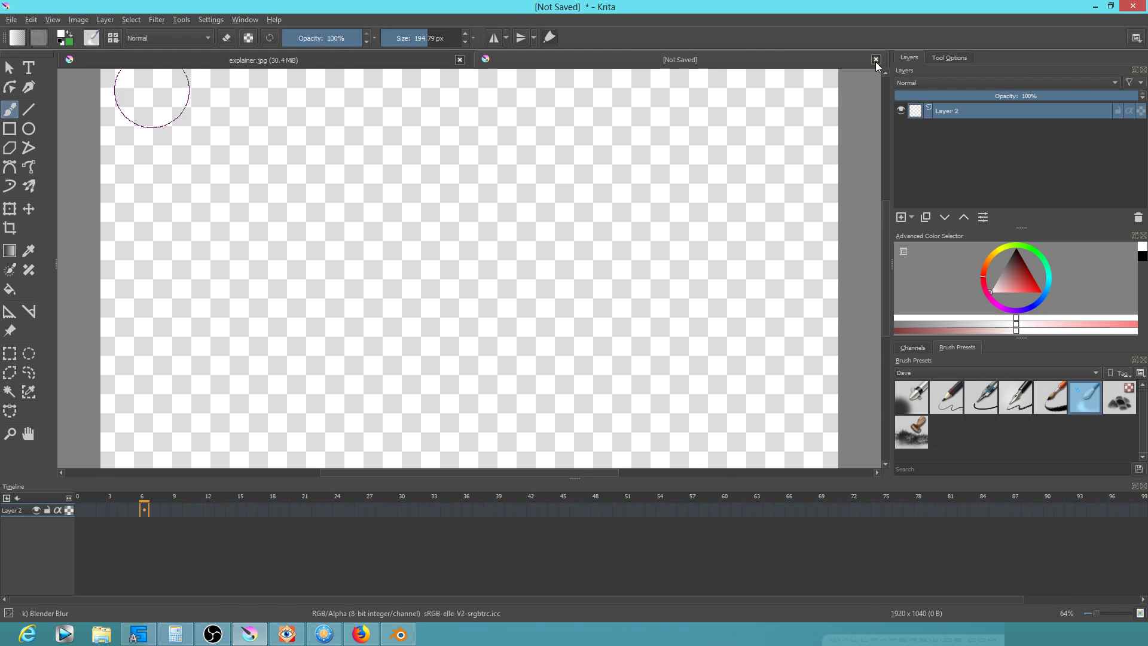
click(439, 59)
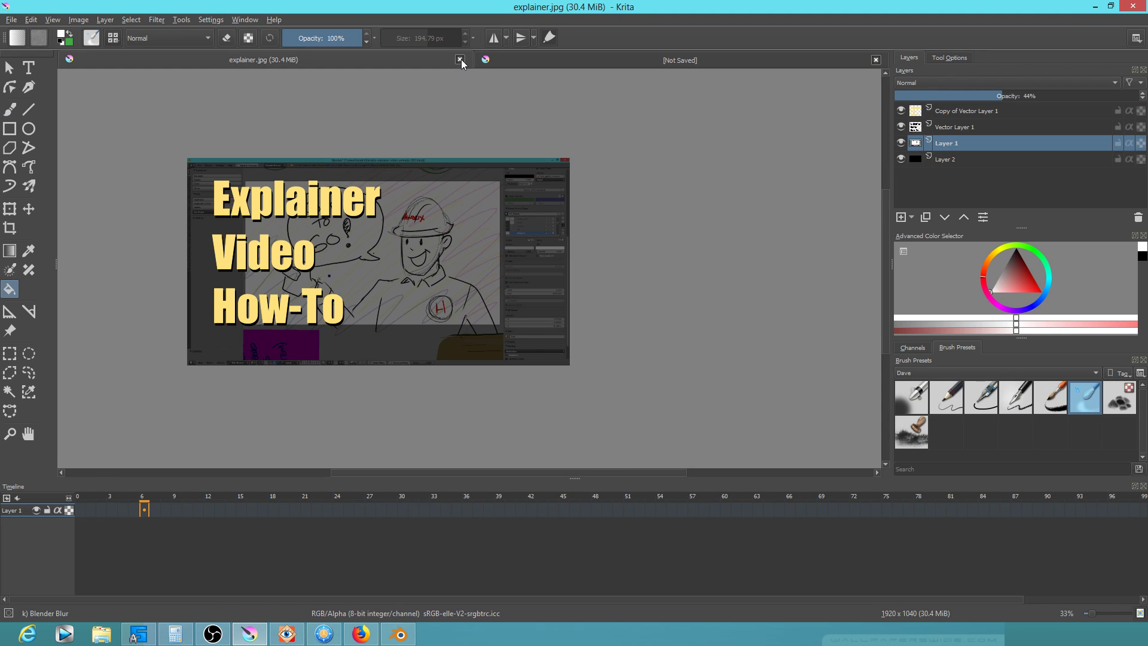
click(460, 59)
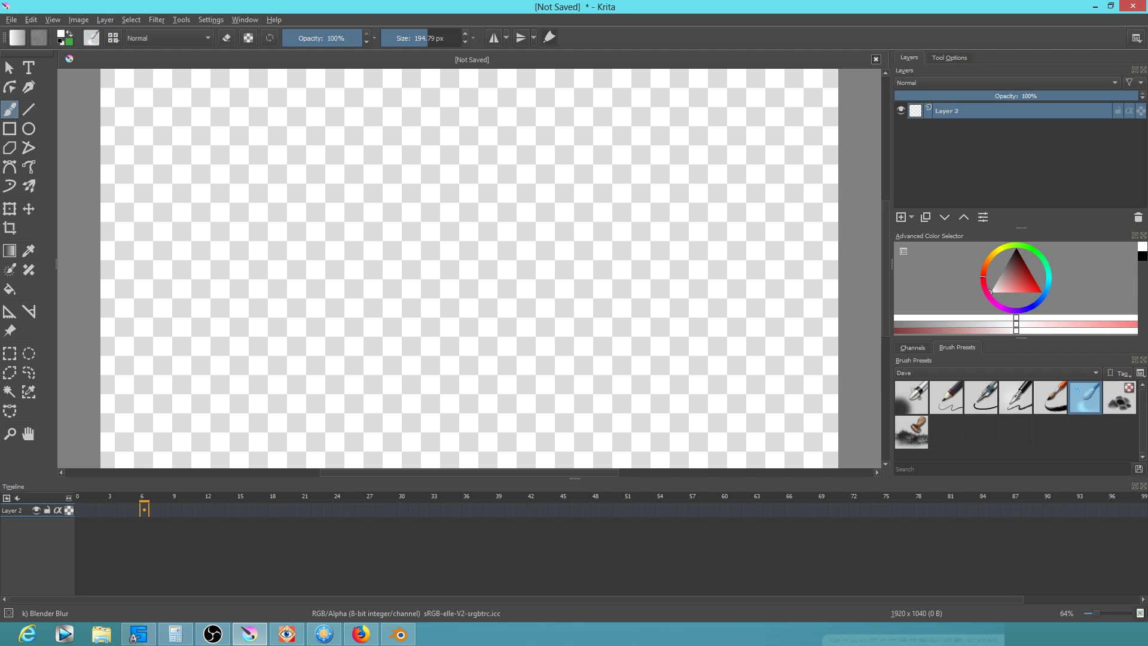
Choose the Pencil-2 brush with black as the colour and add blank keyframes to Layer 2 at frames 0, 2 and 4
click(959, 402)
key(d)
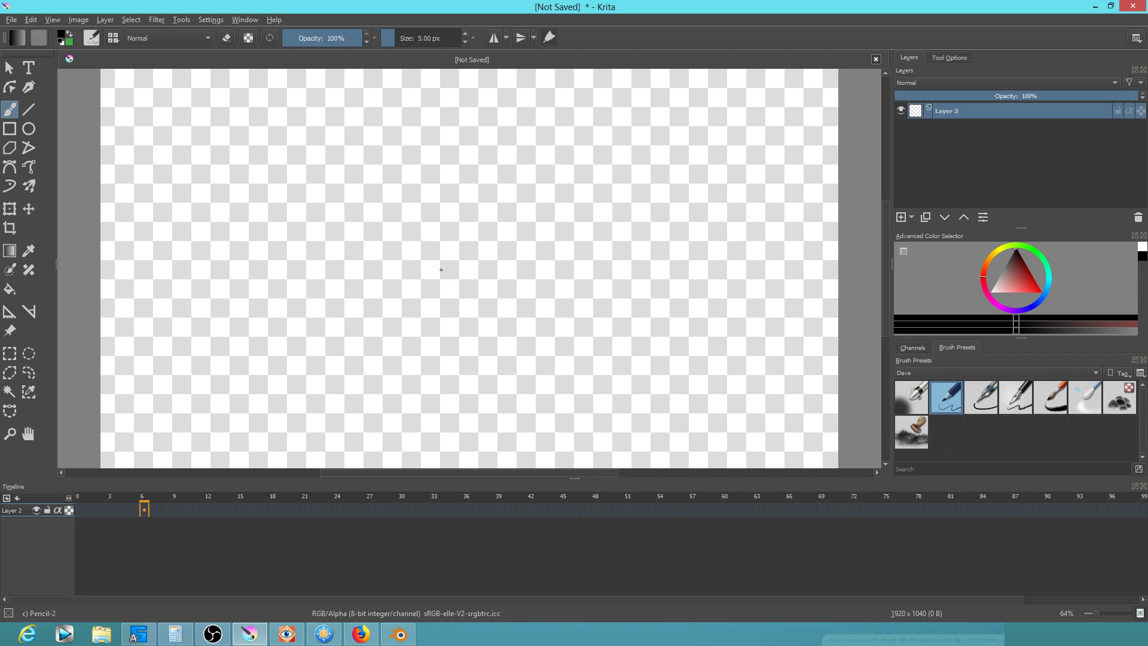
scroll(507, 303, down, 3)
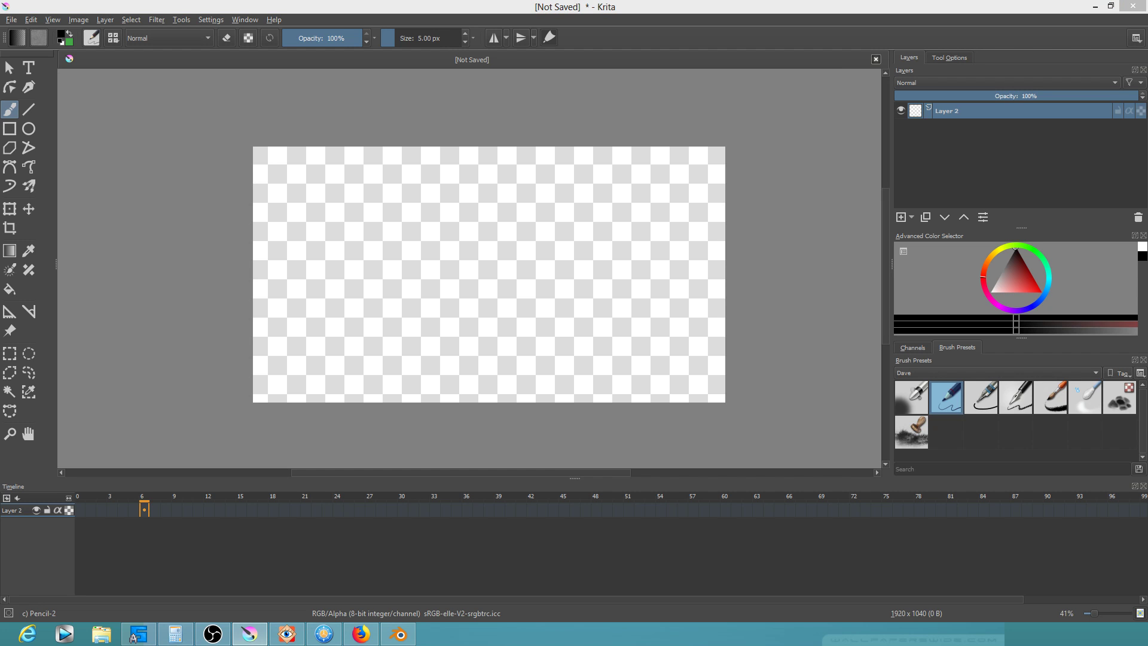
drag(359, 0, 359, 0)
click(78, 510)
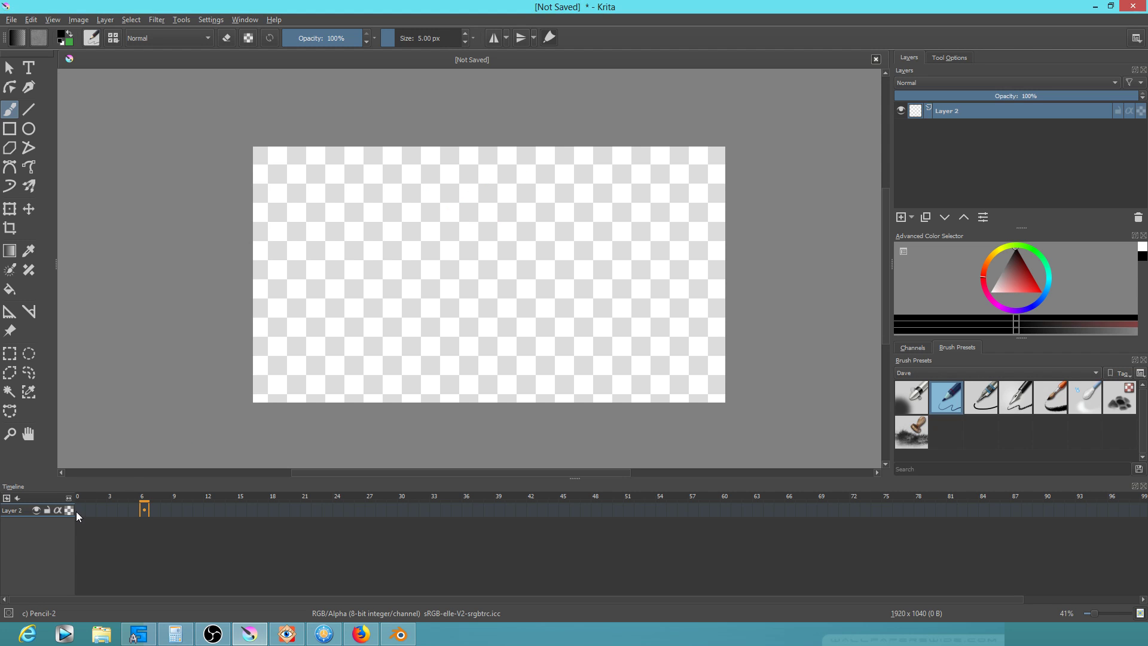
drag(112, 507, 90, 511)
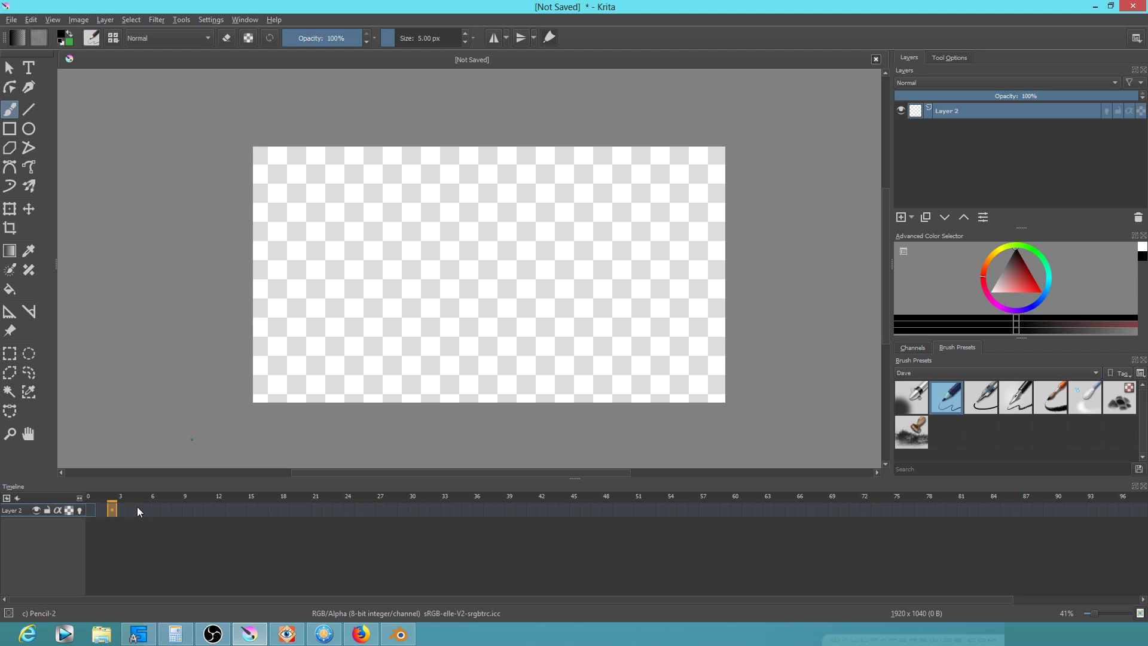
Switch to Blender and scrub closely over the 0065.0088 image strips between shots 0064 and 0066 to check their timing
click(398, 634)
click(637, 445)
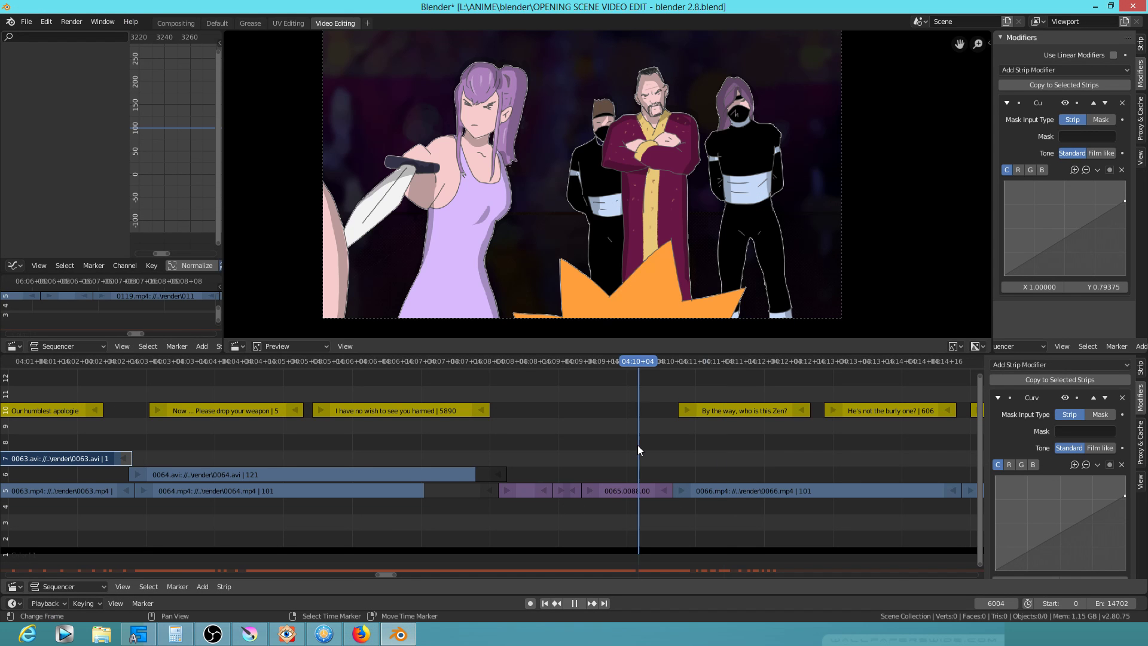
scroll(633, 448, up, 3)
scroll(605, 456, up, 2)
scroll(604, 459, down, 5)
scroll(669, 476, up, 4)
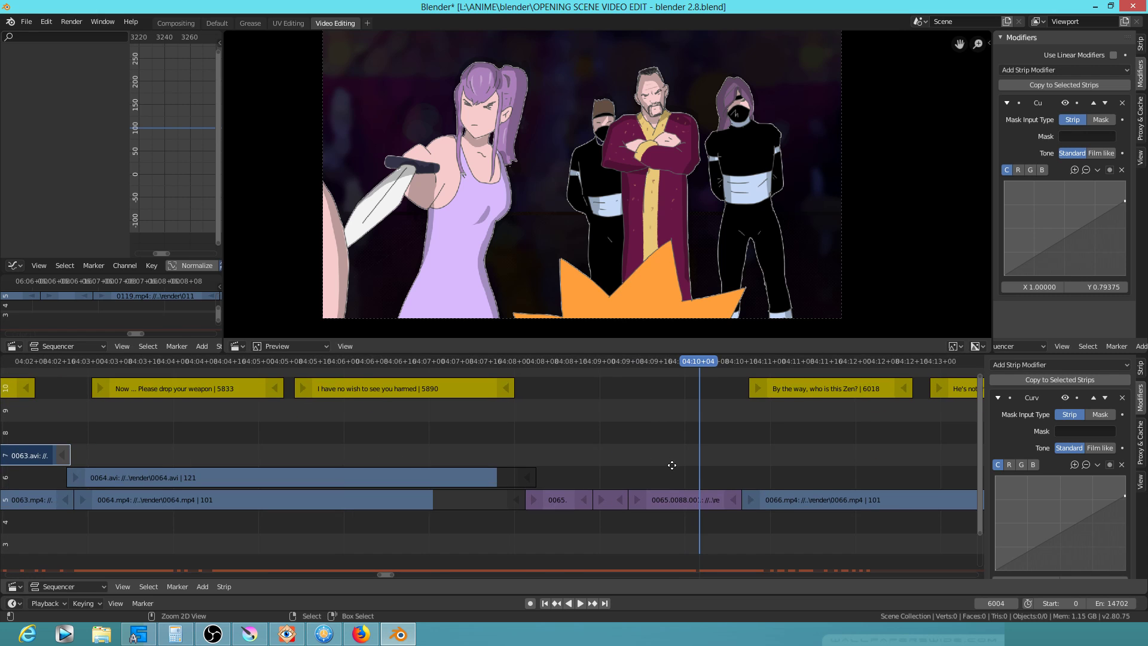
drag(708, 428, 708, 425)
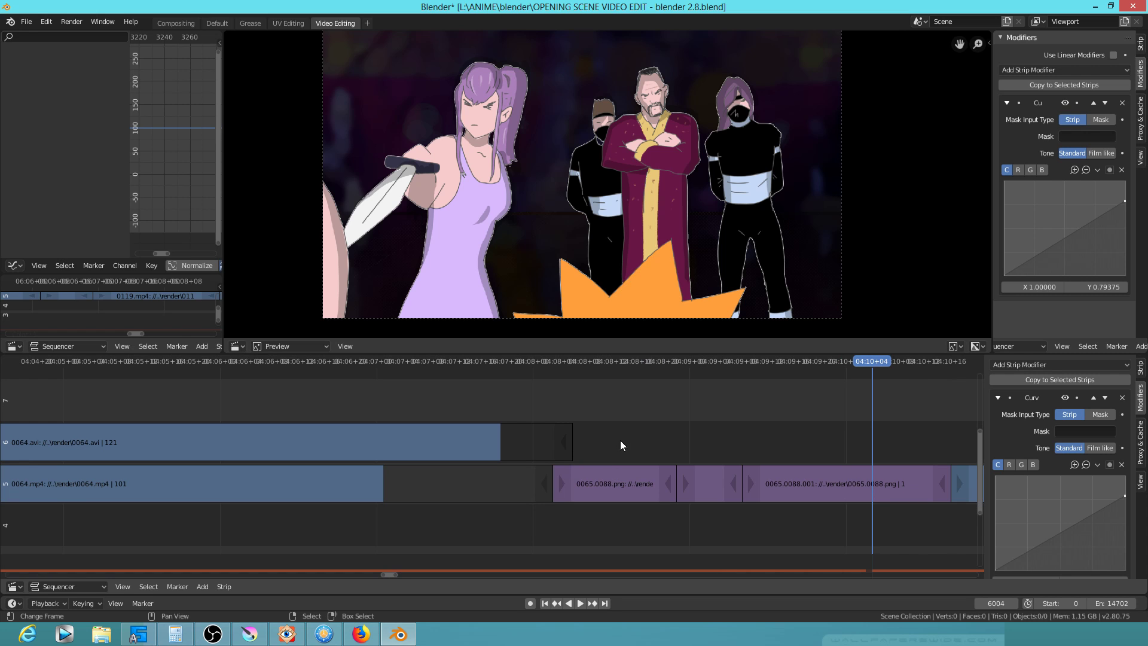
drag(535, 407, 617, 424)
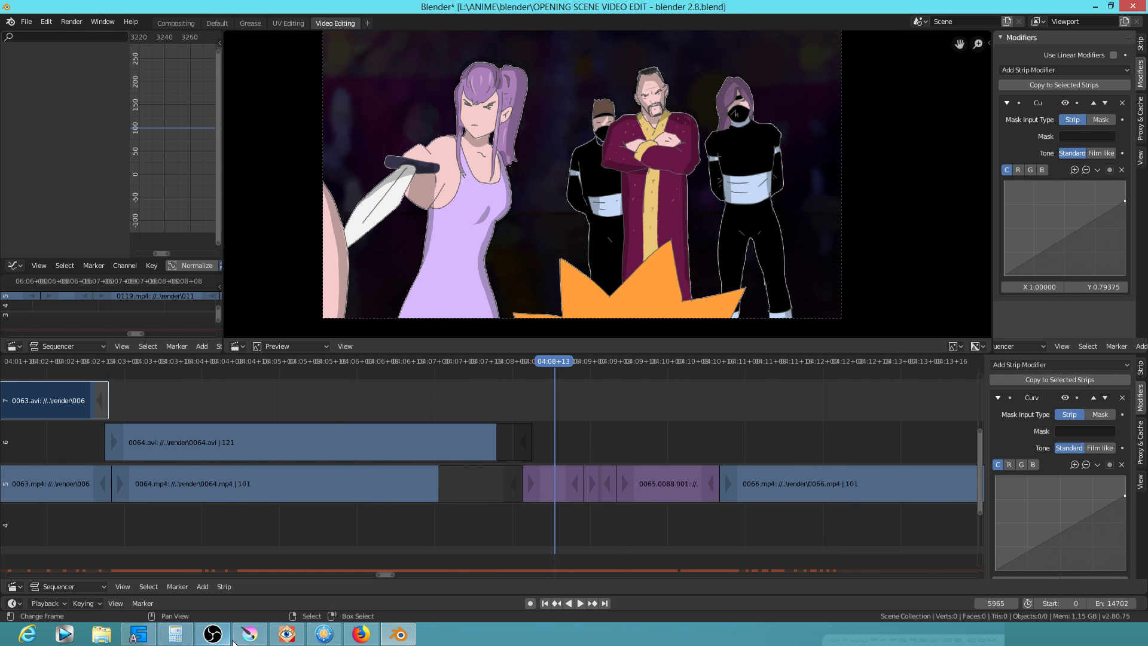
Return to Krita and save the blank document as 0065 in the ANIME\krita folder on drive L
click(250, 634)
click(11, 20)
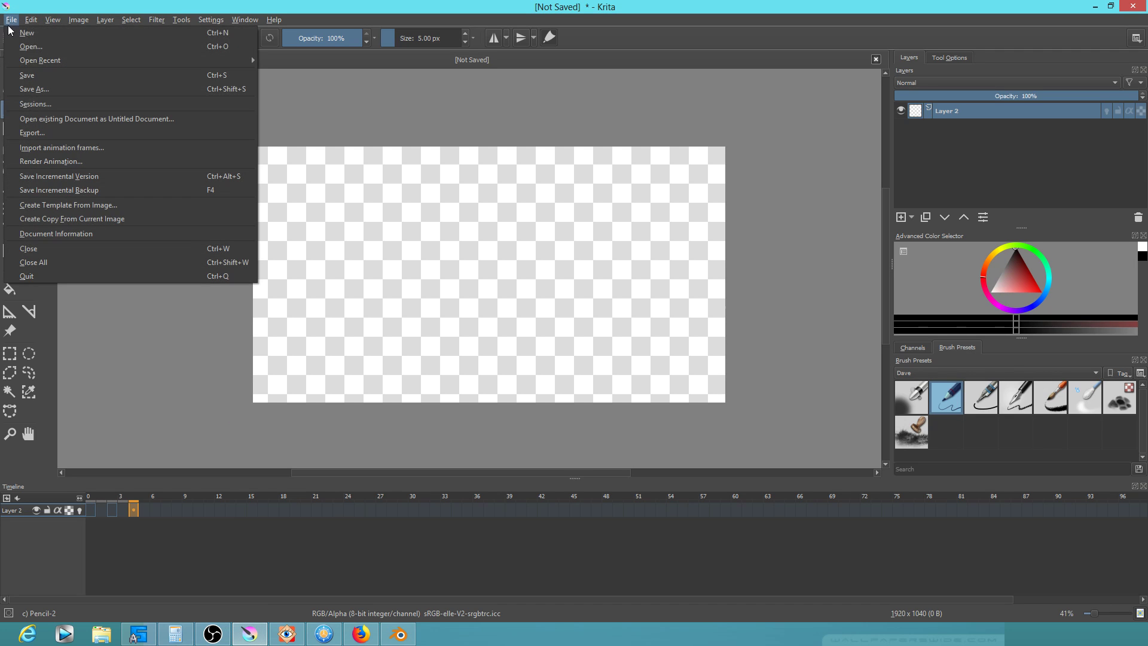
click(24, 88)
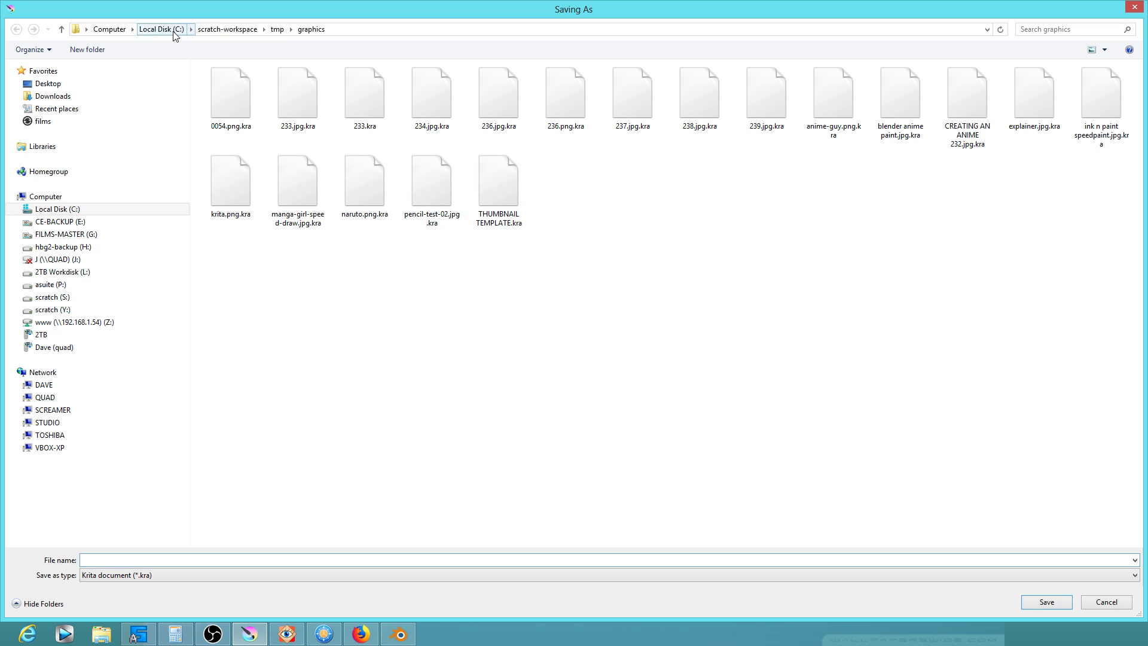
click(60, 272)
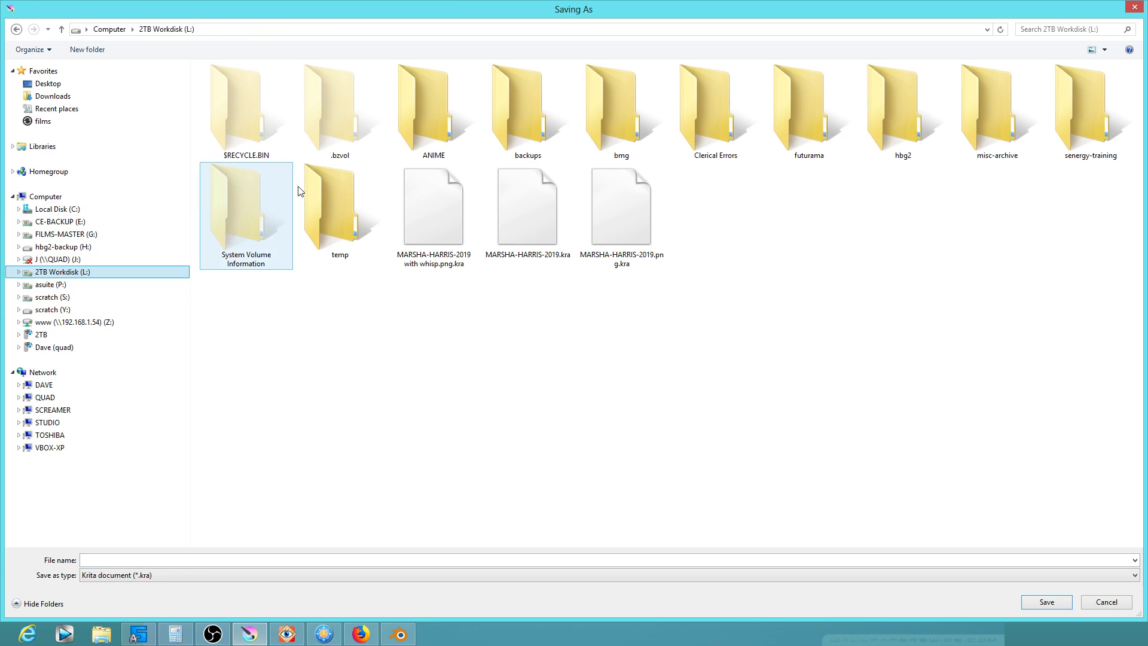
double_click(414, 132)
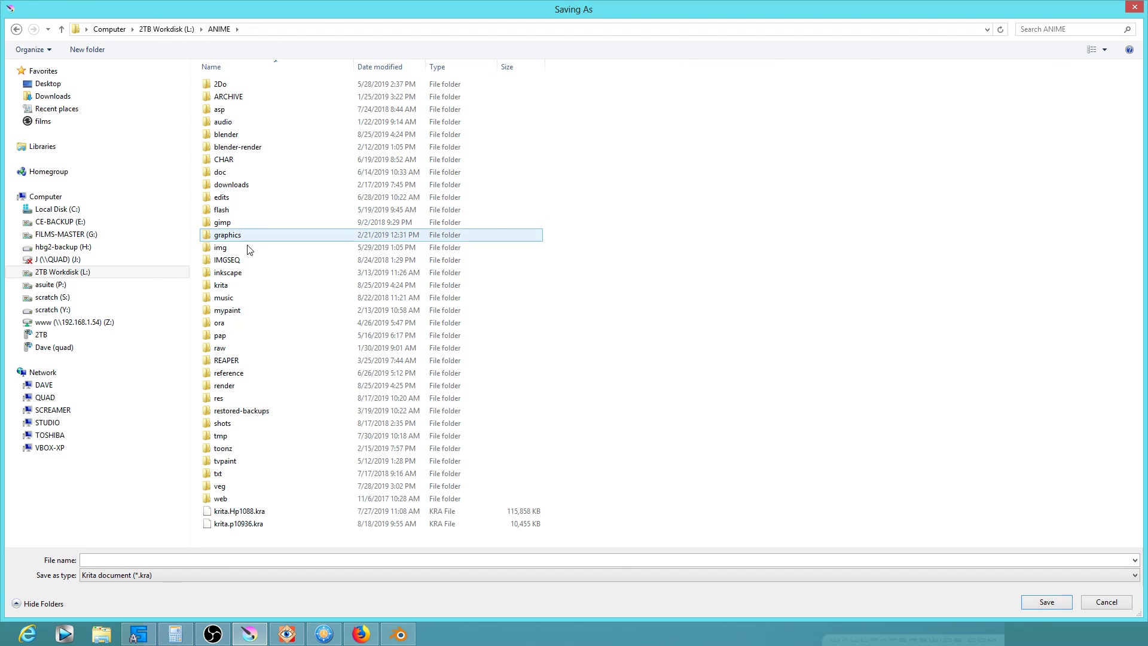
double_click(225, 286)
click(97, 561)
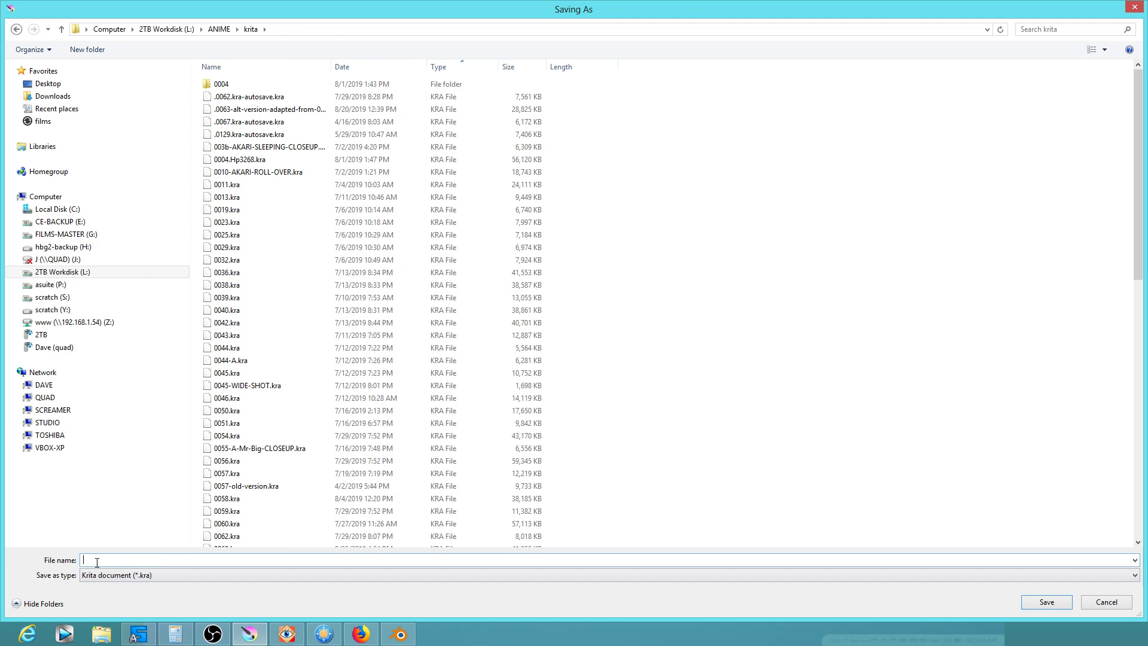
text(0065)
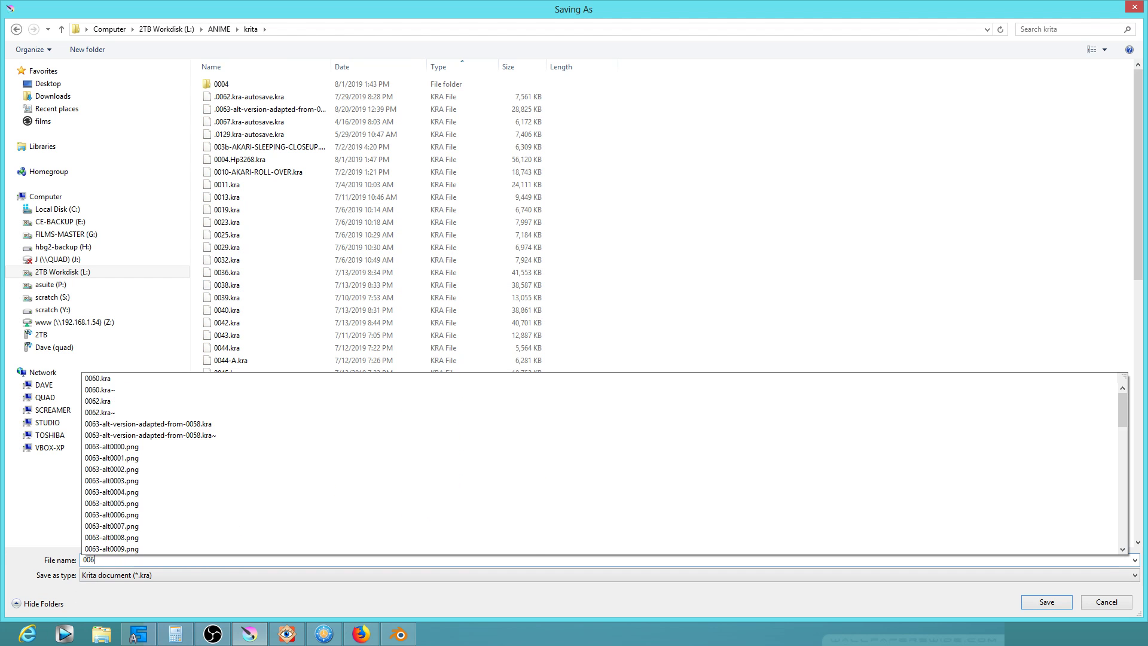
key(Return)
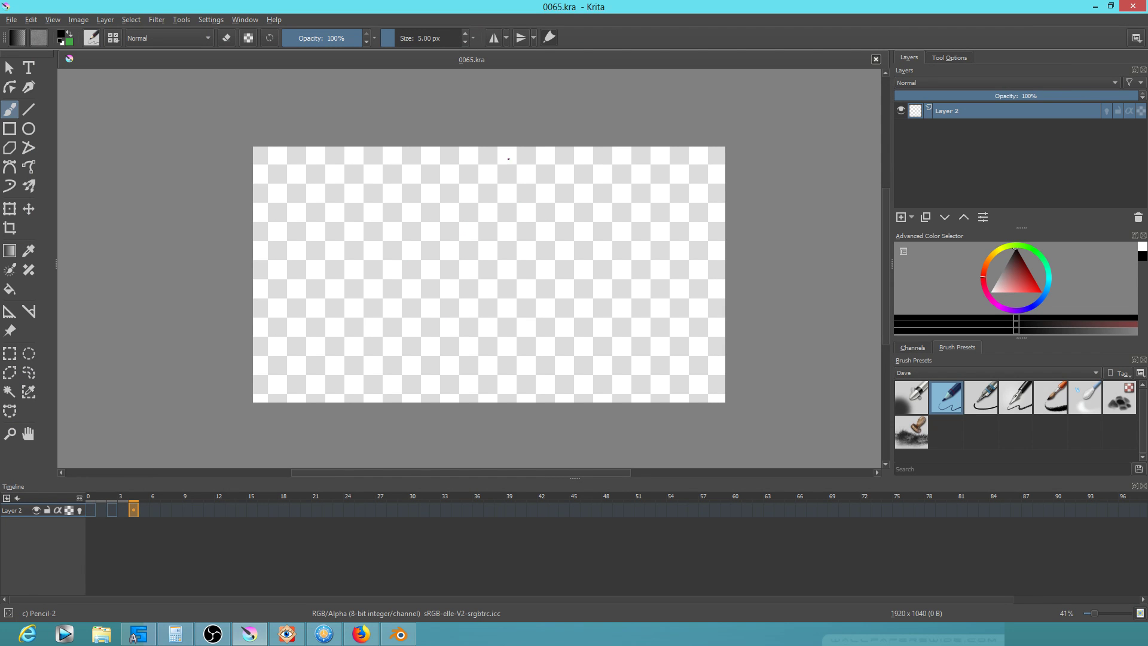
Sketch a rough head oval on frame 4 with a tilted eye line and two eye circles, checking it against the empty frames
mouse_move(469, 324)
mouse_down()
mouse_move(563, 180)
mouse_move(526, 377)
mouse_move(431, 258)
mouse_move(569, 335)
mouse_up()
drag(445, 276, 564, 240)
mouse_move(422, 294)
mouse_down()
mouse_move(559, 231)
mouse_move(506, 260)
mouse_move(530, 270)
mouse_move(543, 250)
mouse_move(505, 235)
mouse_up()
mouse_move(460, 274)
mouse_down()
mouse_move(439, 308)
mouse_move(454, 269)
mouse_up()
key(Left)
key(Left)
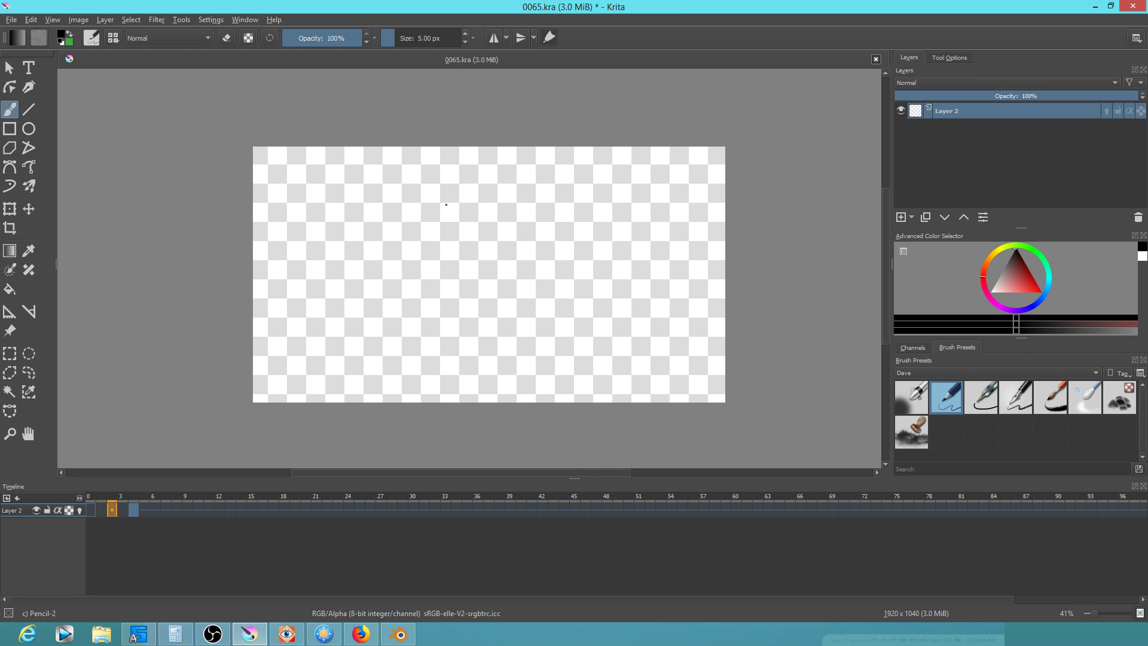
click(133, 510)
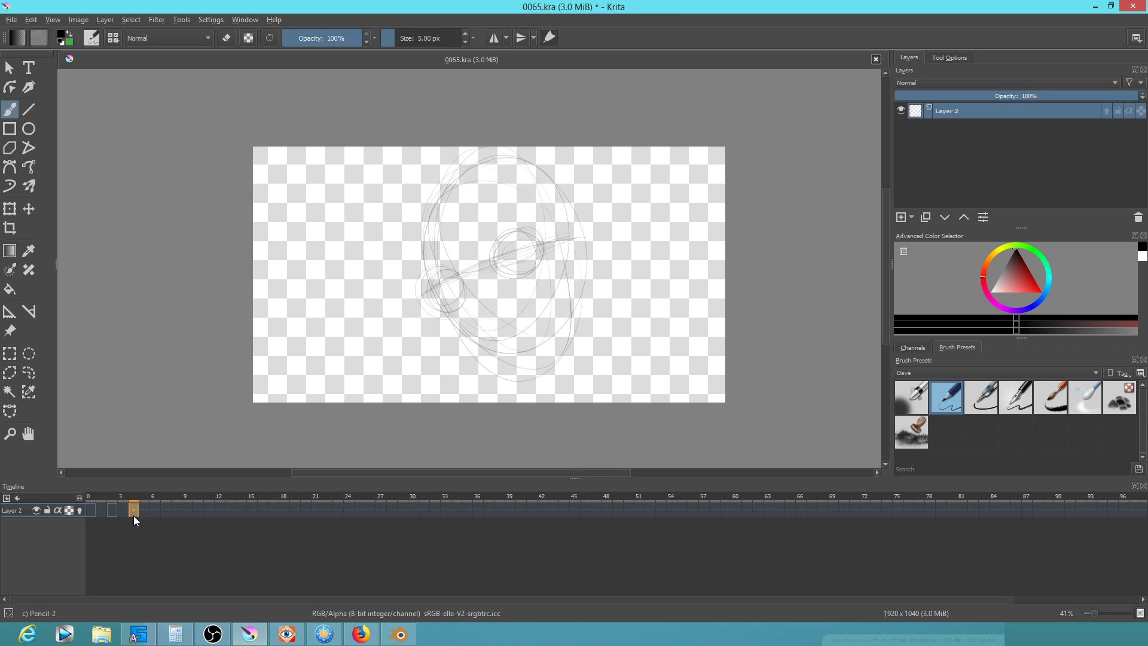
Turn on onion skins for Layer 2 and step through frames 0, 2 and 4
click(80, 510)
click(114, 511)
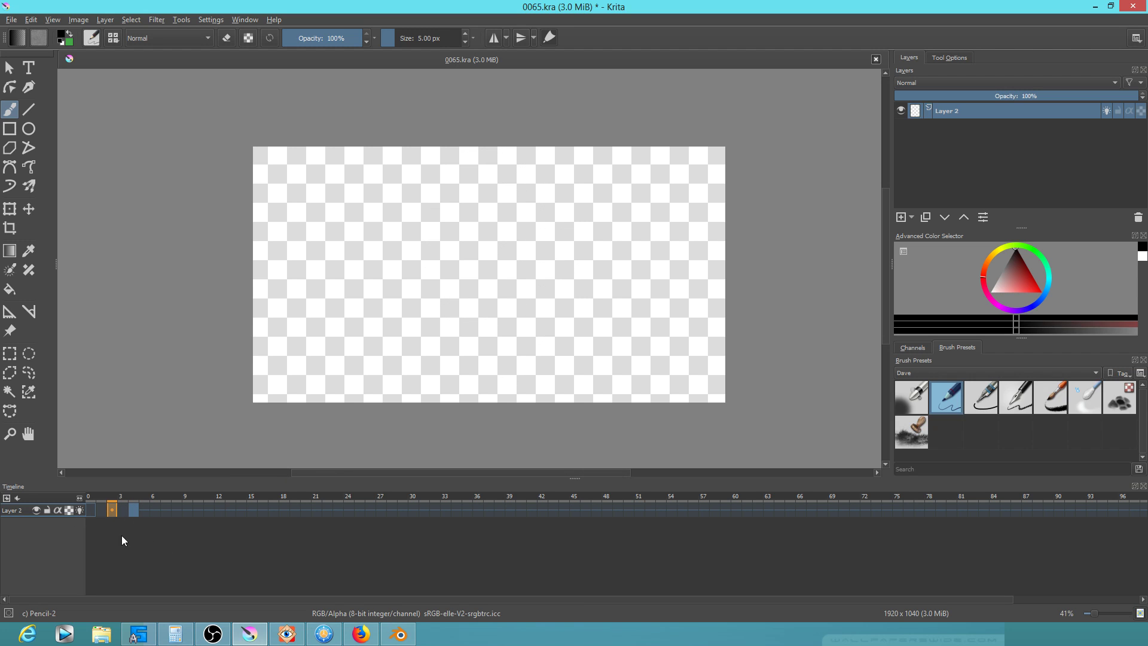
click(91, 510)
key(period)
key(period)
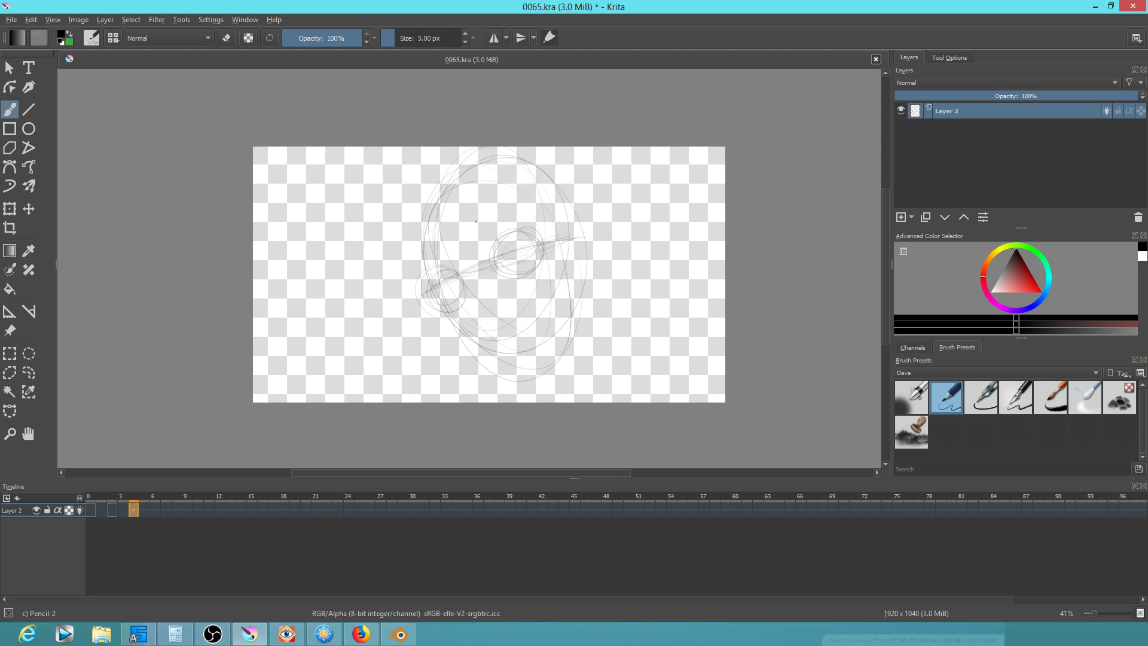
Sketch the opening head pose on frame 0 with a pointed chin, side locks of hair, a fringe and one eye
key(comma)
key(comma)
mouse_move(472, 163)
mouse_down()
mouse_move(459, 295)
mouse_move(449, 282)
mouse_move(502, 359)
mouse_move(547, 311)
mouse_up()
mouse_move(506, 250)
mouse_down()
mouse_move(533, 215)
mouse_move(502, 244)
mouse_move(524, 256)
mouse_up()
mouse_move(436, 208)
mouse_down()
mouse_move(411, 263)
mouse_move(439, 272)
mouse_up()
mouse_move(437, 155)
mouse_down()
mouse_move(459, 149)
mouse_move(567, 184)
mouse_up()
mouse_move(491, 171)
mouse_down()
mouse_move(522, 128)
mouse_move(554, 174)
mouse_move(606, 174)
mouse_move(609, 212)
mouse_move(575, 274)
mouse_move(488, 353)
mouse_up()
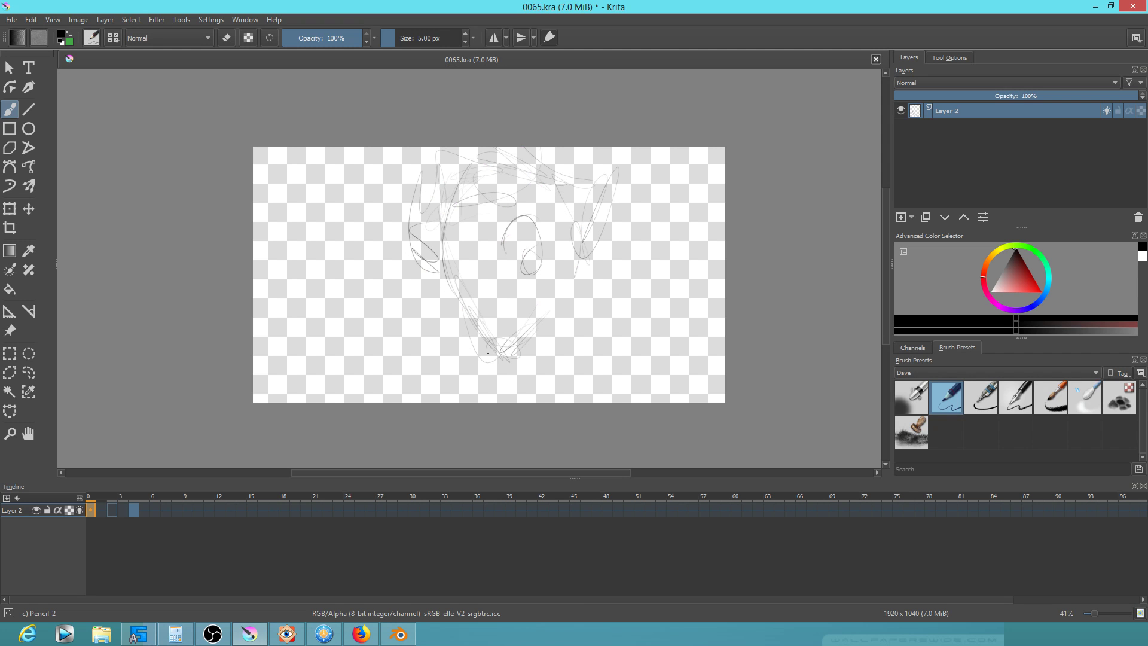
Flip back and forth between frames 0, 2 and 4 to compare the two head poses
key(.)
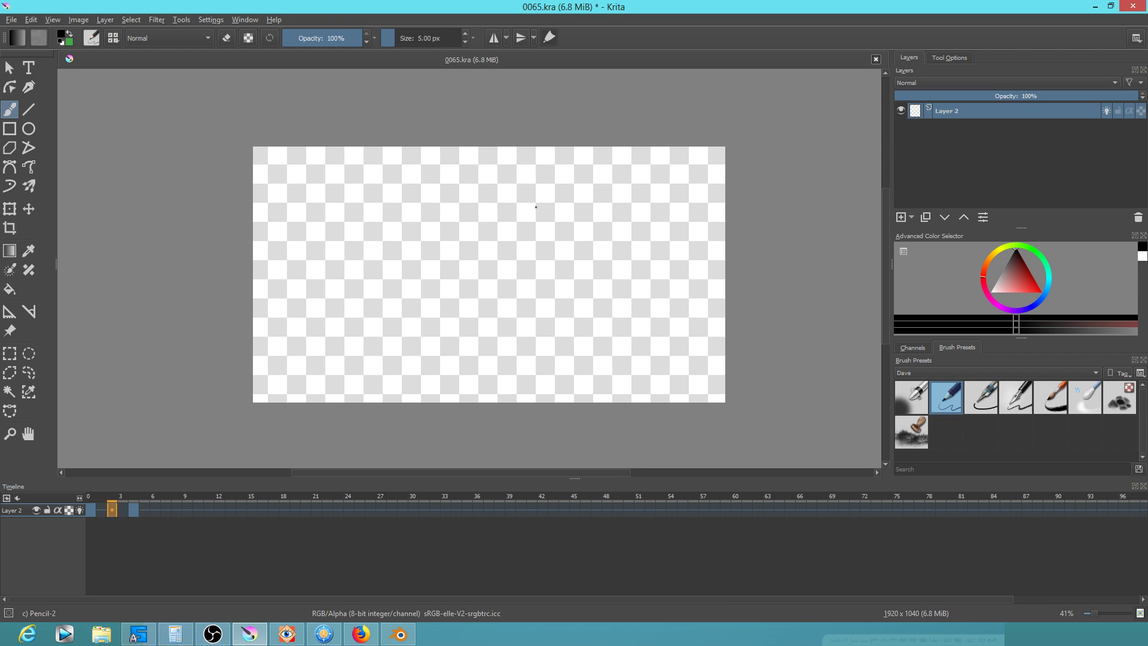
click(80, 510)
key(Left)
key(Left)
key(Right)
key(Right)
key(Right)
key(Right)
key(Left)
key(Left)
key(Left)
key(Left)
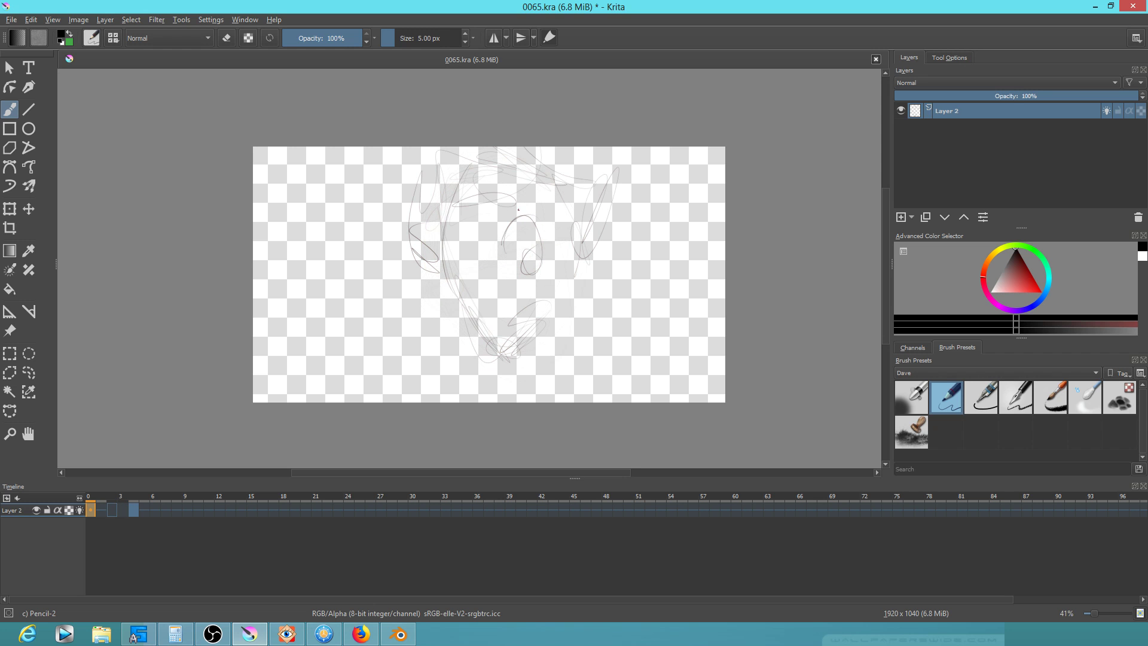
Rough in the in-between eye circle on frame 2 and a second eye on frame 0, comparing frames 0, 2 and 4
key(Right)
key(Right)
key(Left)
key(Left)
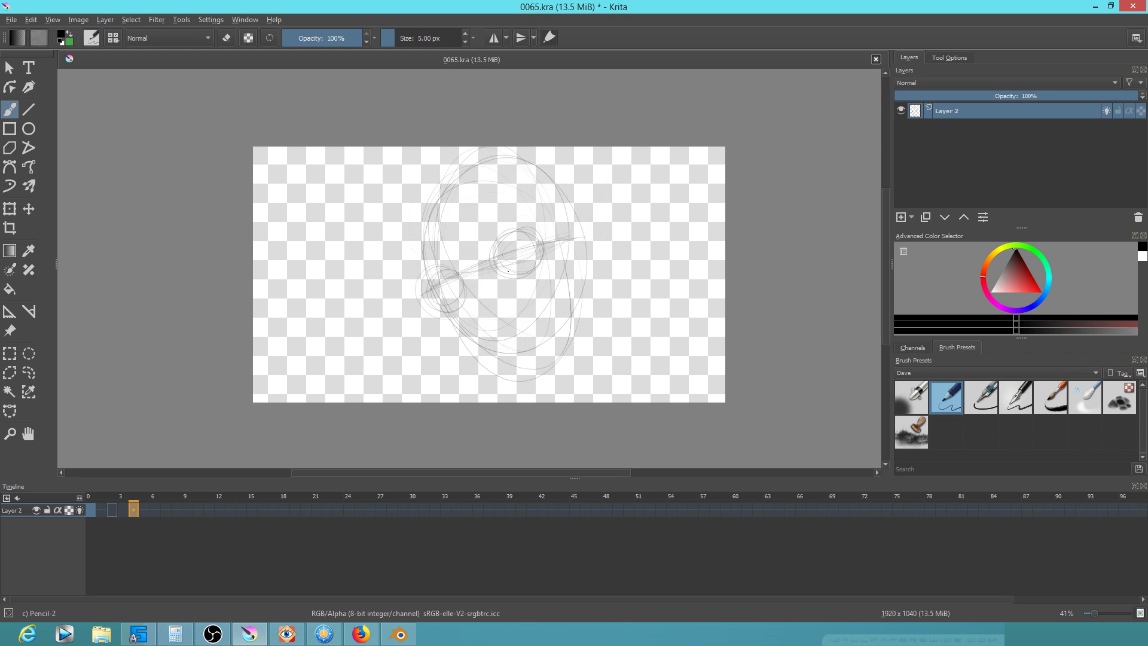
key(Right)
key(Right)
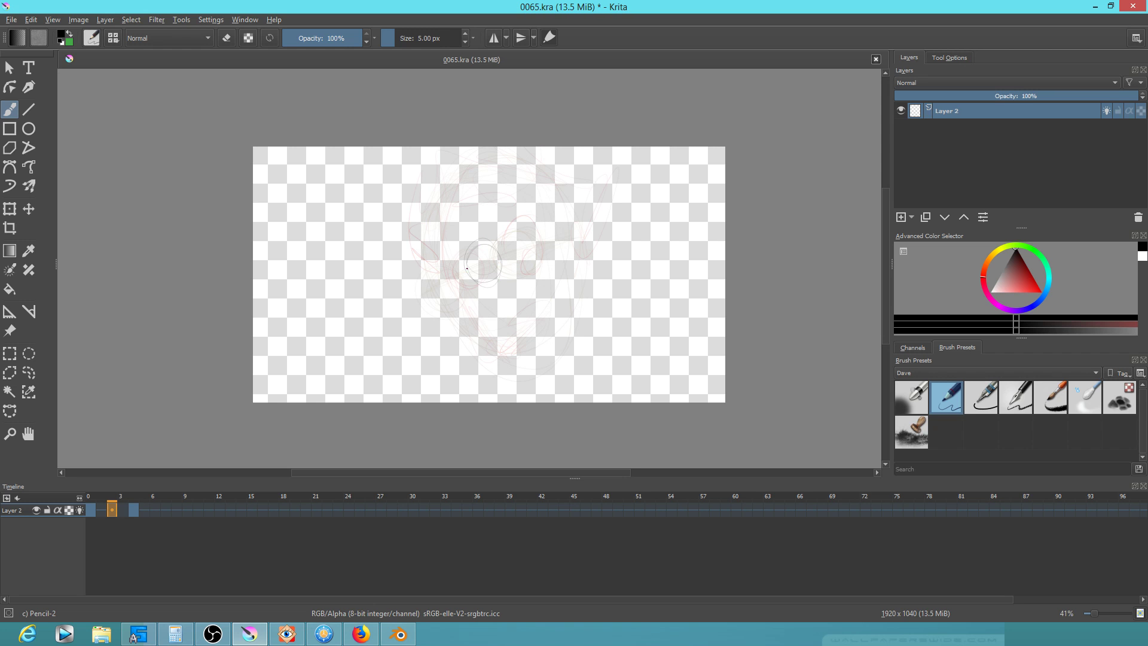
key(Left)
key(Left)
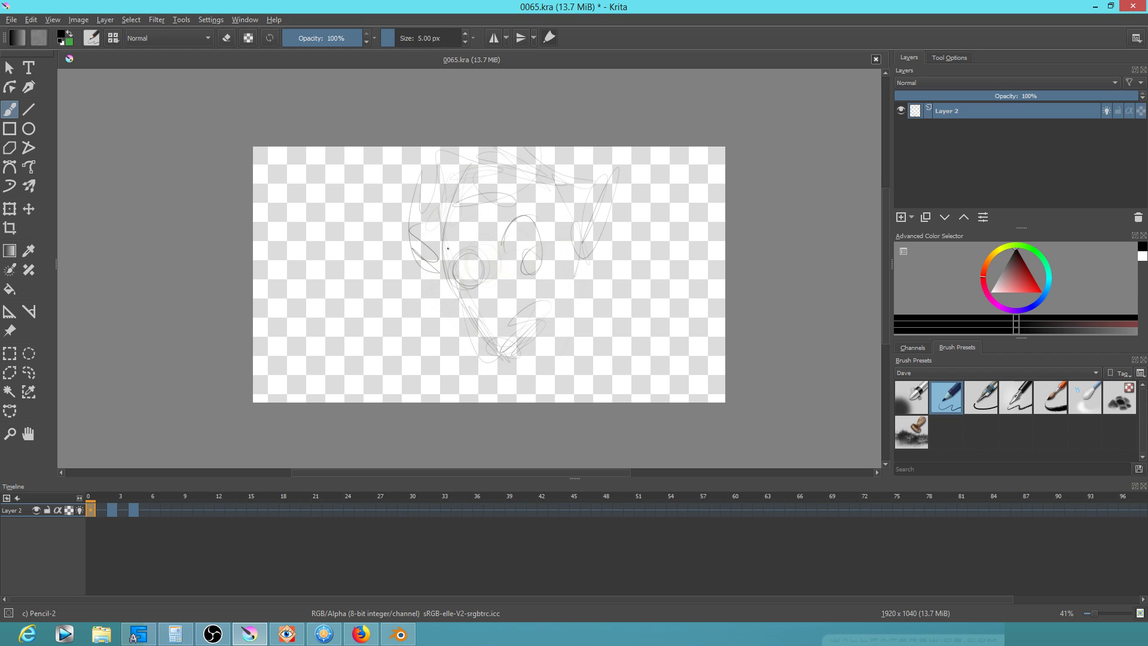
Draw the cheek line below the eye on frame 0 and add the far eye circle on frame 2
drag(446, 269, 466, 320)
key(Right)
key(Right)
key(Right)
key(Right)
key(Left)
key(Left)
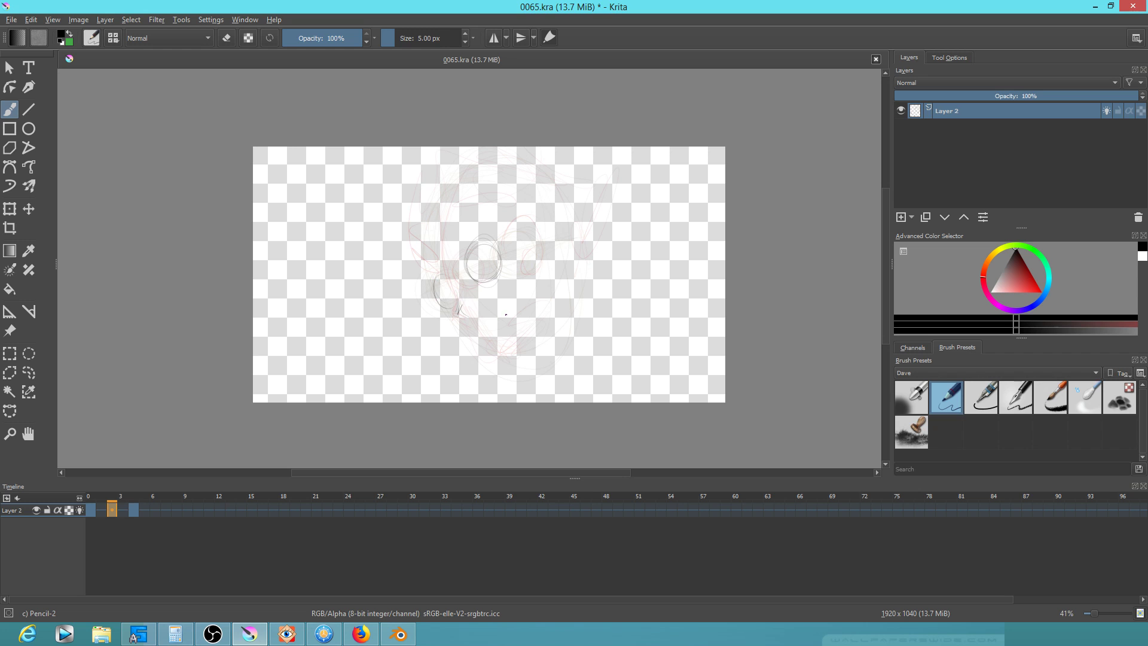
Sketch an angular jaw and chin line on frames 0 and 2, matching them against the frame 4 head
key(Left)
key(Left)
key(Right)
key(Right)
key(Left)
key(Left)
drag(509, 356, 564, 285)
key(Right)
key(Right)
key(Right)
key(Right)
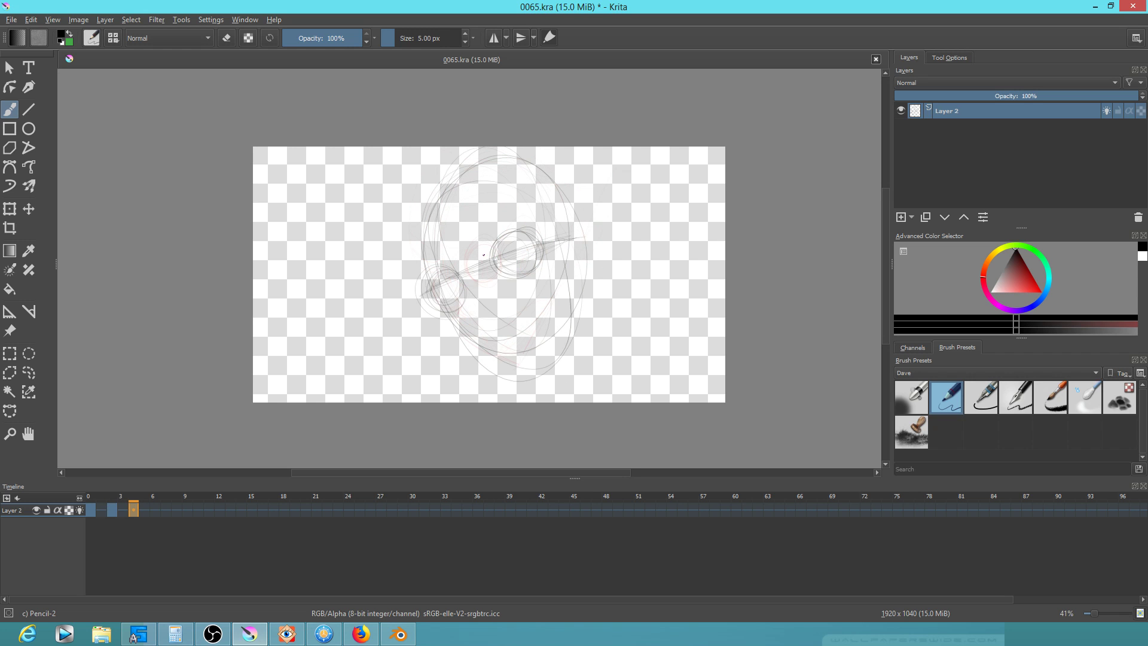
key(Left)
key(Left)
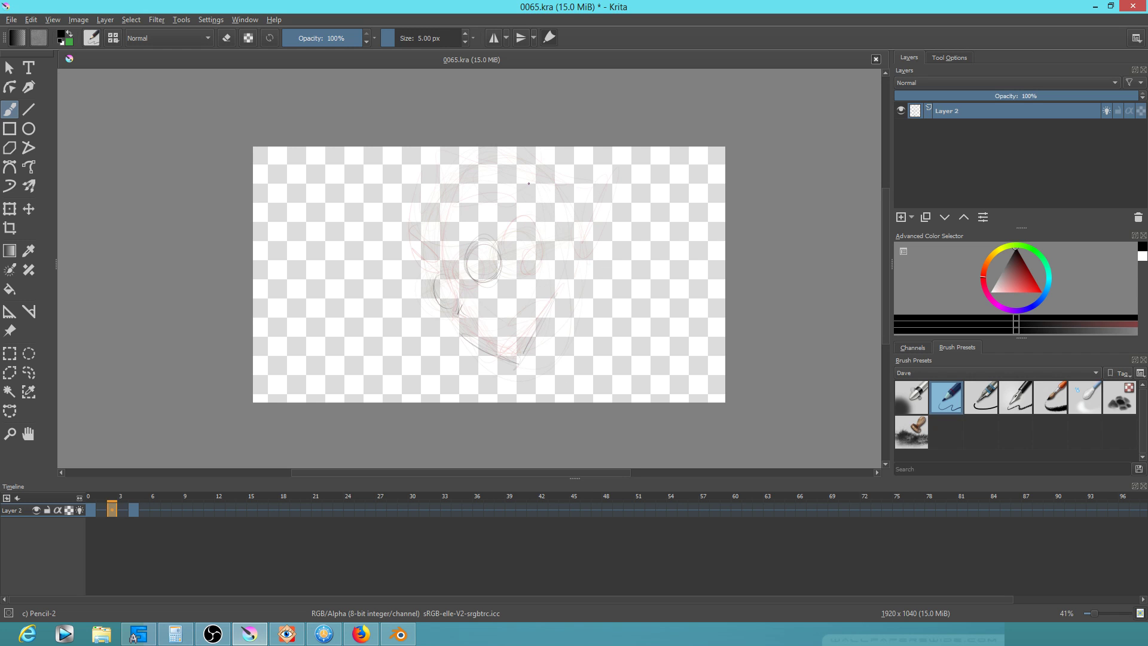
Redraw the near eye on frame 0 and sketch an oval ear on the side of the frame 4 head
key(Right)
key(Right)
key(Left)
key(Left)
key(Left)
key(Left)
mouse_move(509, 244)
mouse_down()
mouse_move(544, 242)
mouse_move(528, 273)
mouse_up()
key(Right)
key(Right)
key(Right)
key(Right)
mouse_move(575, 273)
mouse_down()
mouse_move(577, 240)
mouse_move(592, 264)
mouse_up()
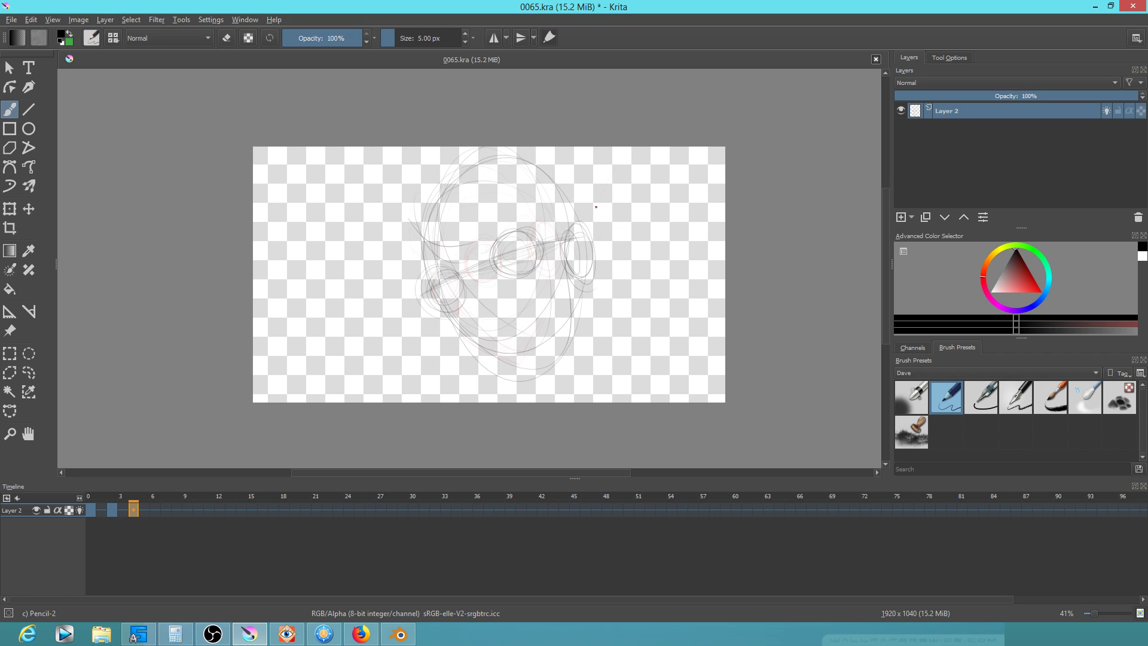
Select the whole head on frame 4 freehand, scale it down slightly and reposition it
key(ctrl+r)
mouse_move(561, 110)
mouse_down()
mouse_move(454, 398)
mouse_move(559, 111)
mouse_up()
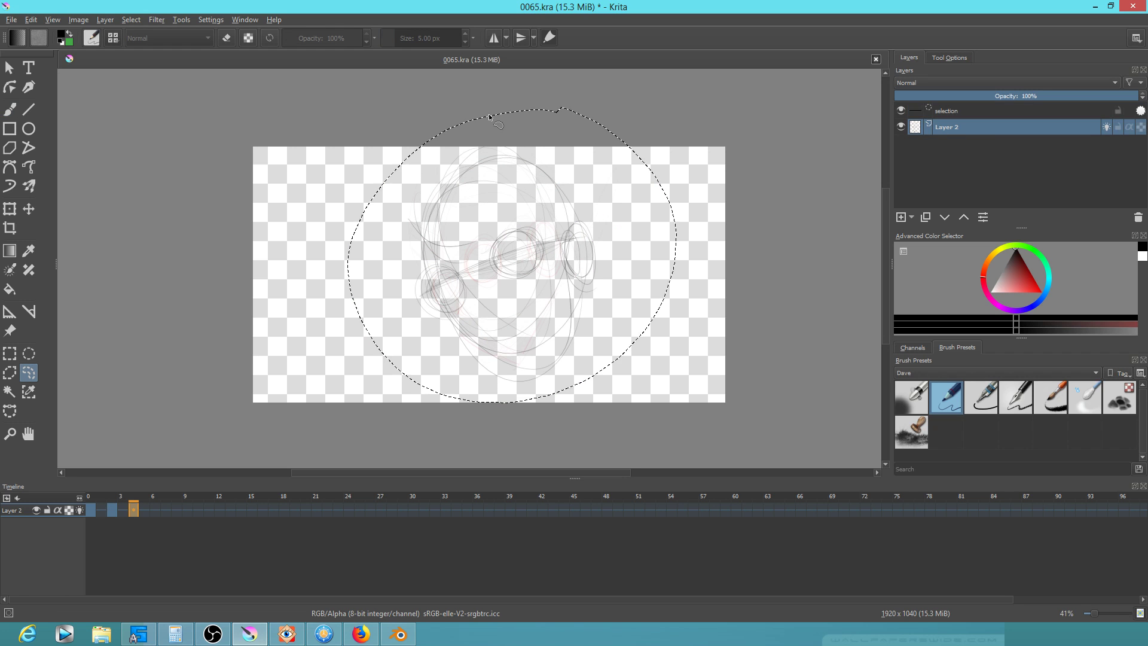
key(ctrl+t)
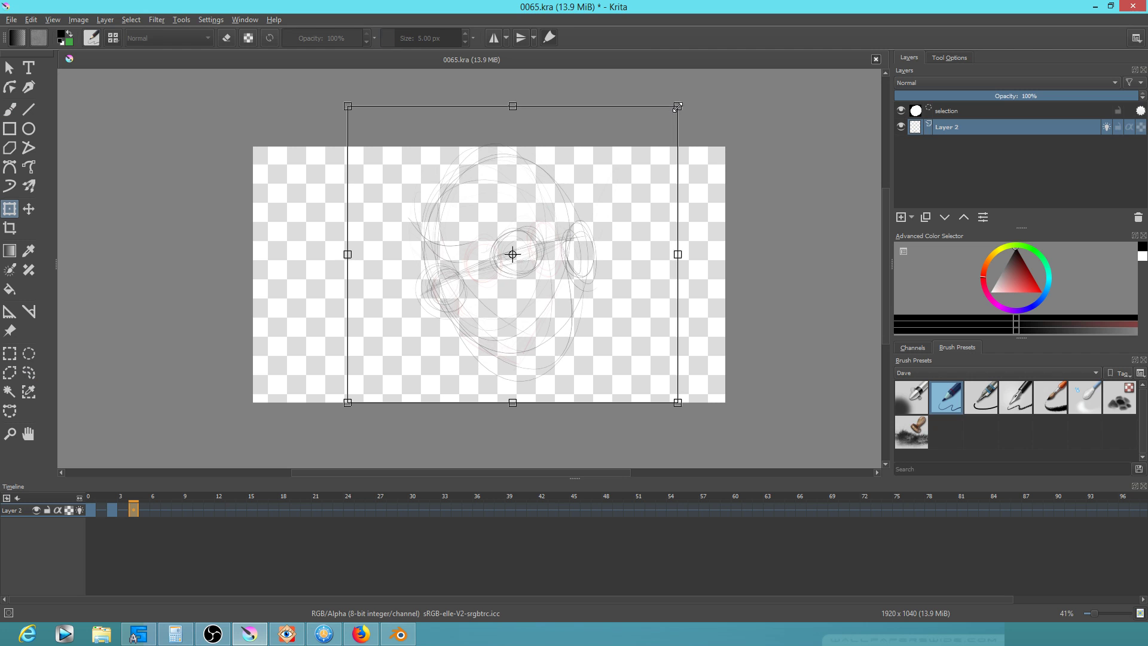
drag(551, 326, 554, 316)
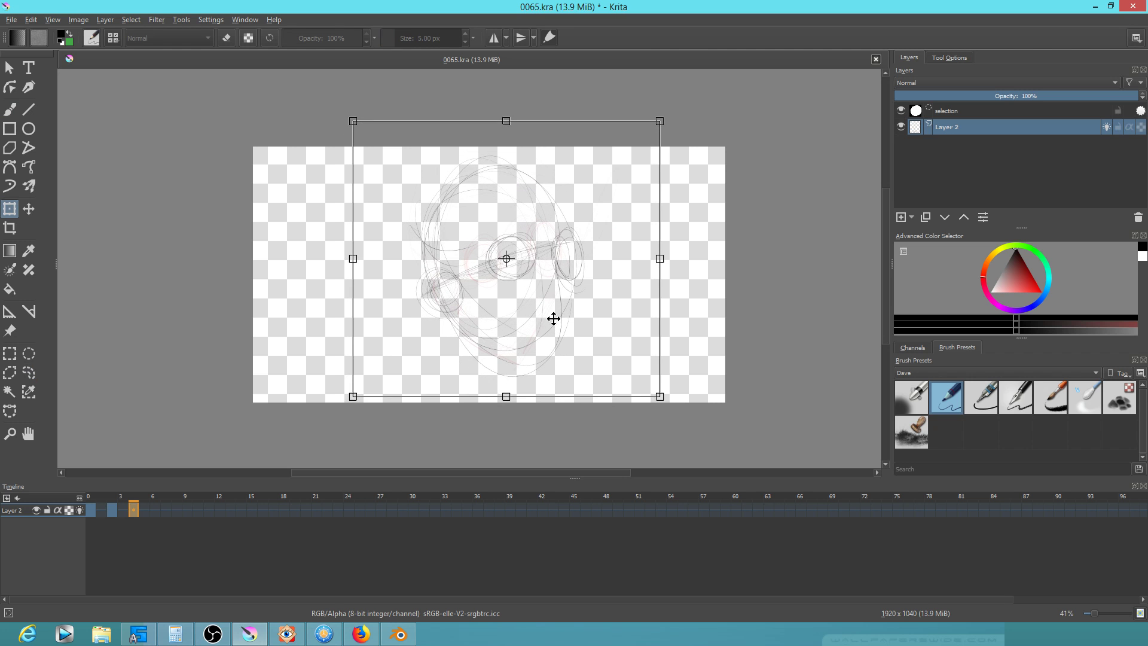
key(Return)
Flip through frames 0, 2 and 4 to compare the resized head with the other poses, and clear the selection
key(Left)
key(Left)
key(Left)
key(Left)
key(Right)
key(Right)
key(Right)
key(Right)
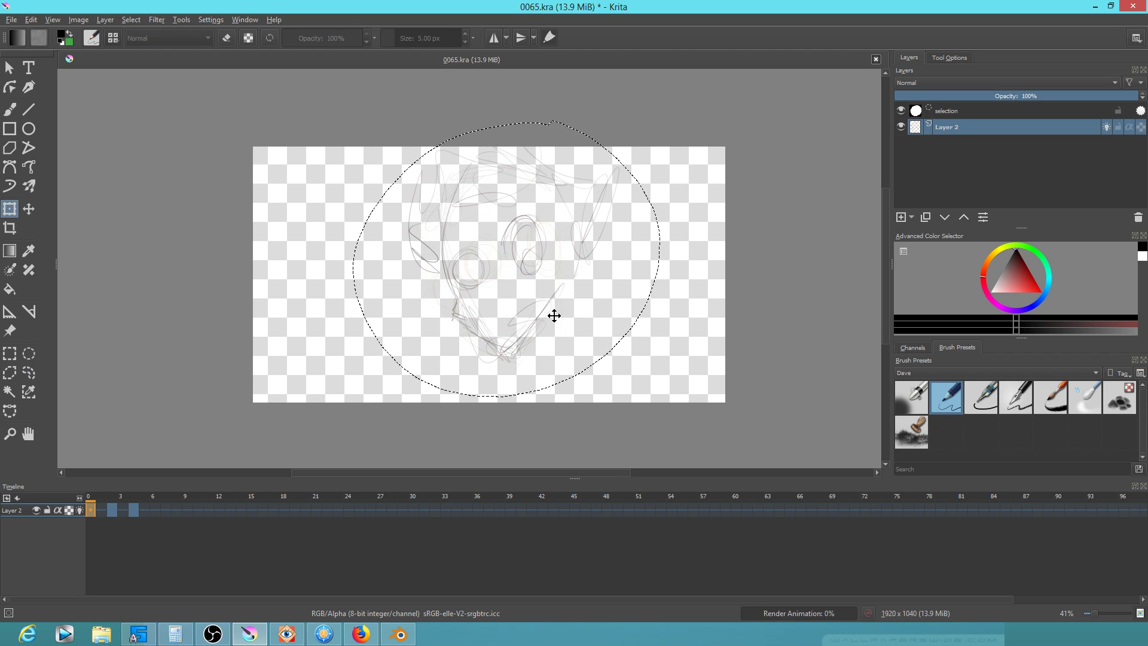
key(ctrl+shift+a)
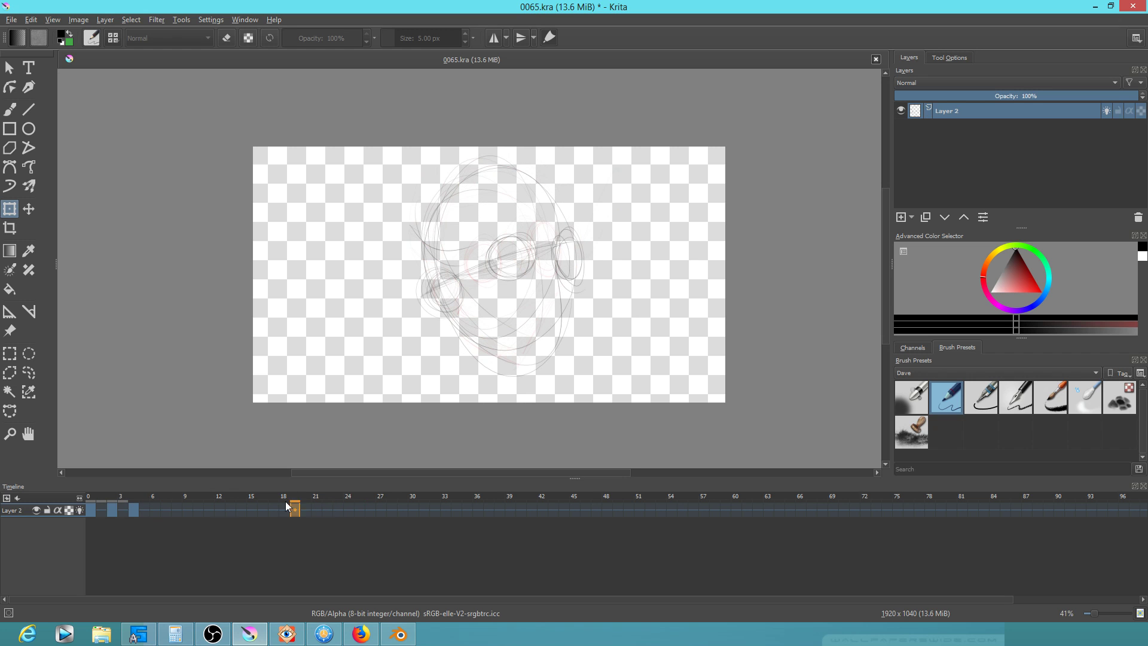
Play back the head turn from frame 0 and save 0065.kra
click(87, 509)
key(space)
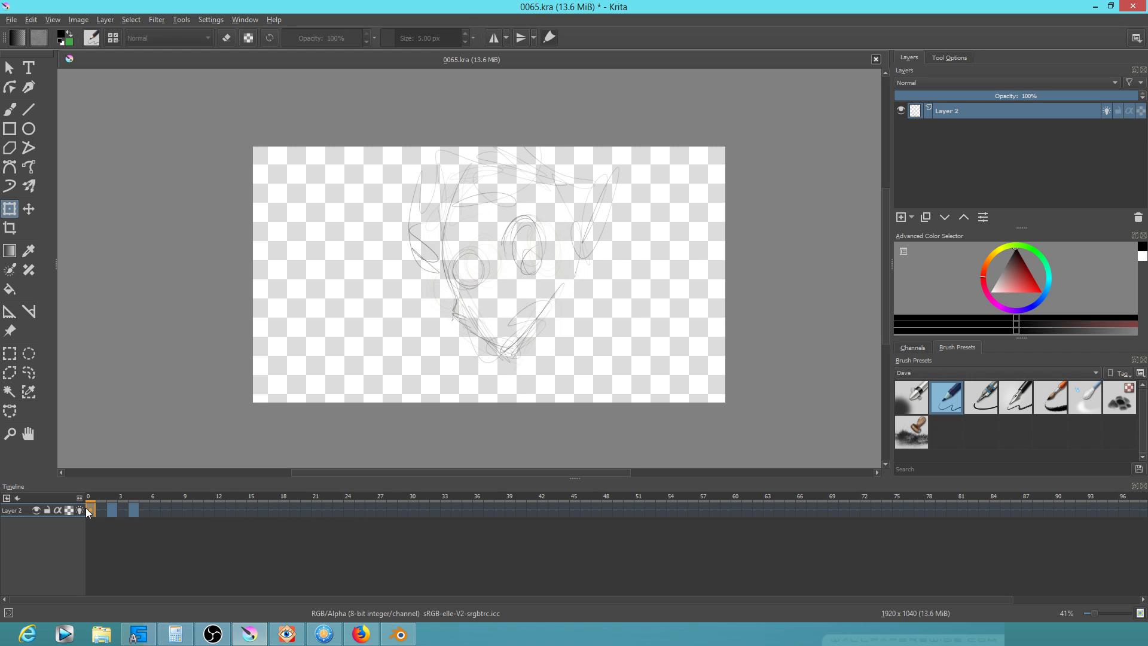
click(317, 508)
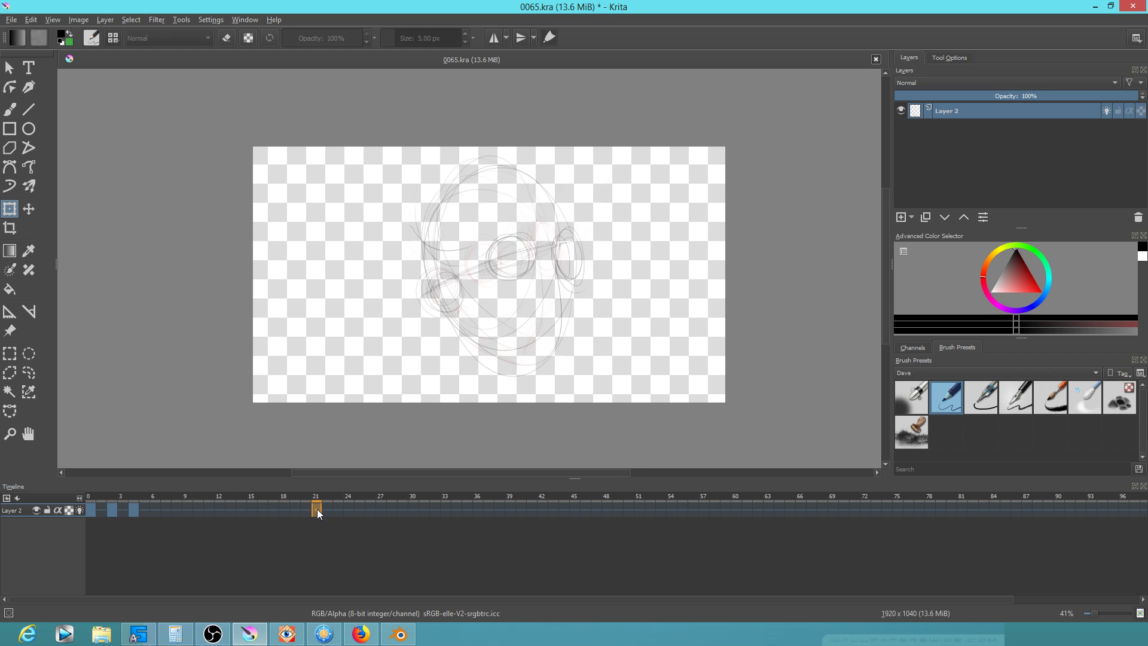
click(13, 23)
click(34, 76)
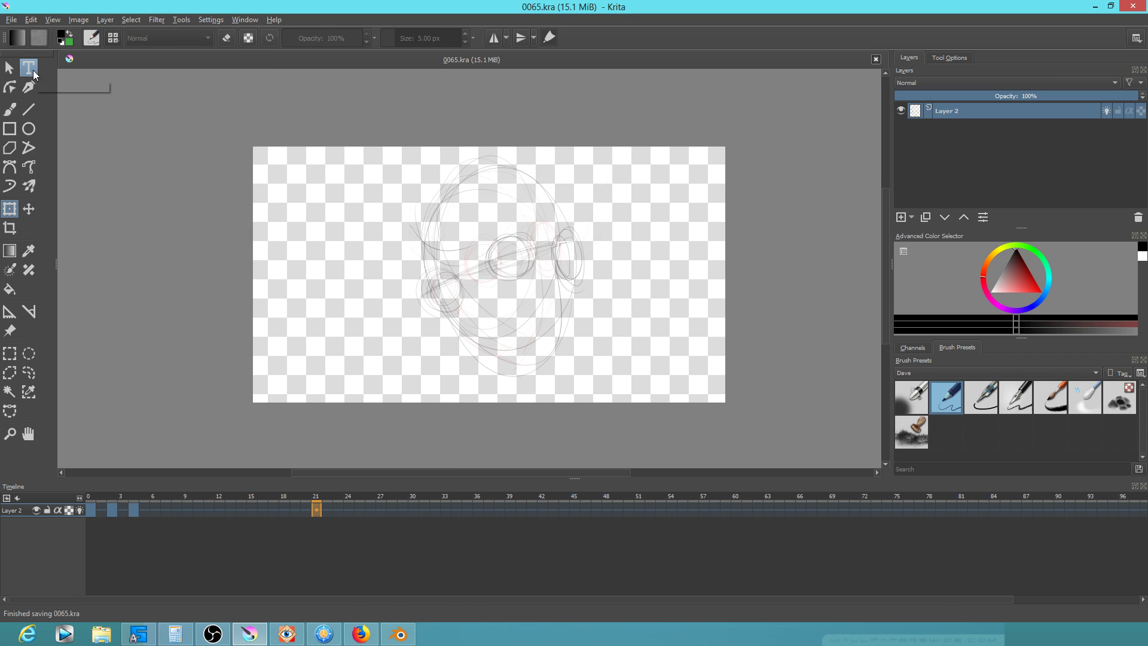
click(402, 635)
click(402, 635)
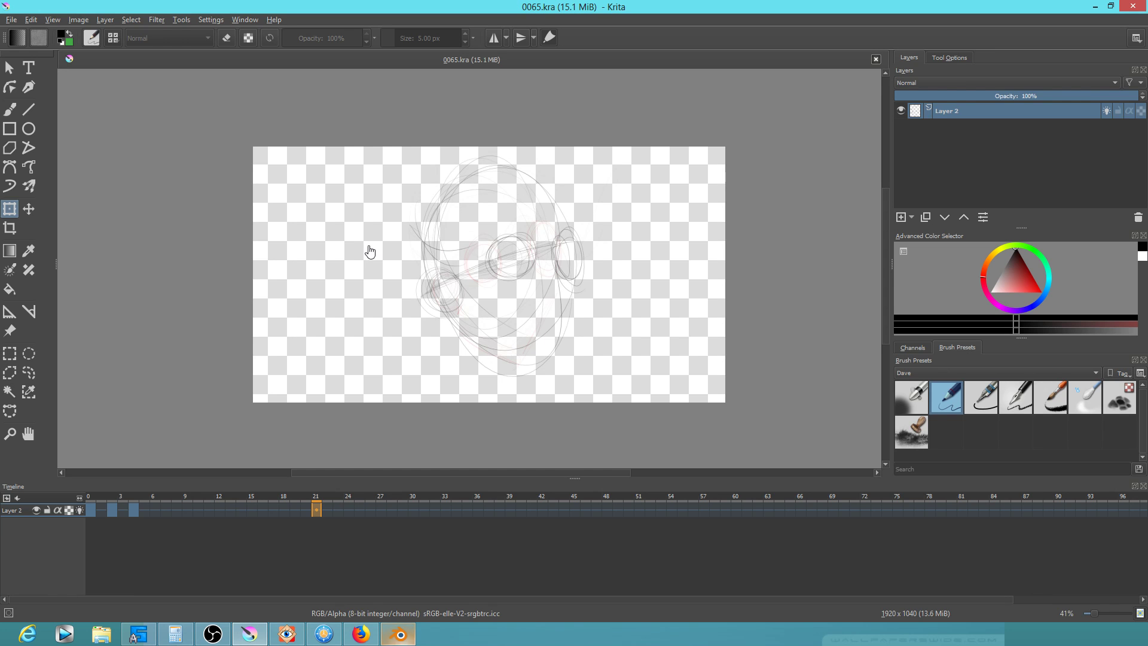
Start a blank drawing on frame 21 and sketch three small head ovals with horizontal and vertical guide lines across the canvas
key(Delete)
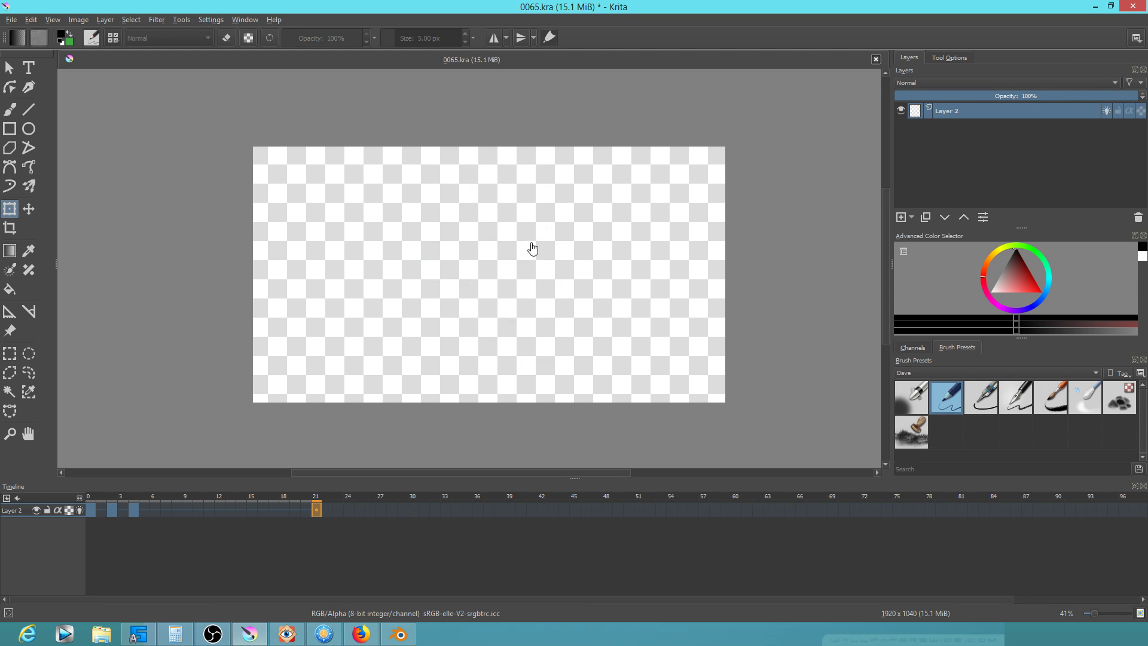
key(b)
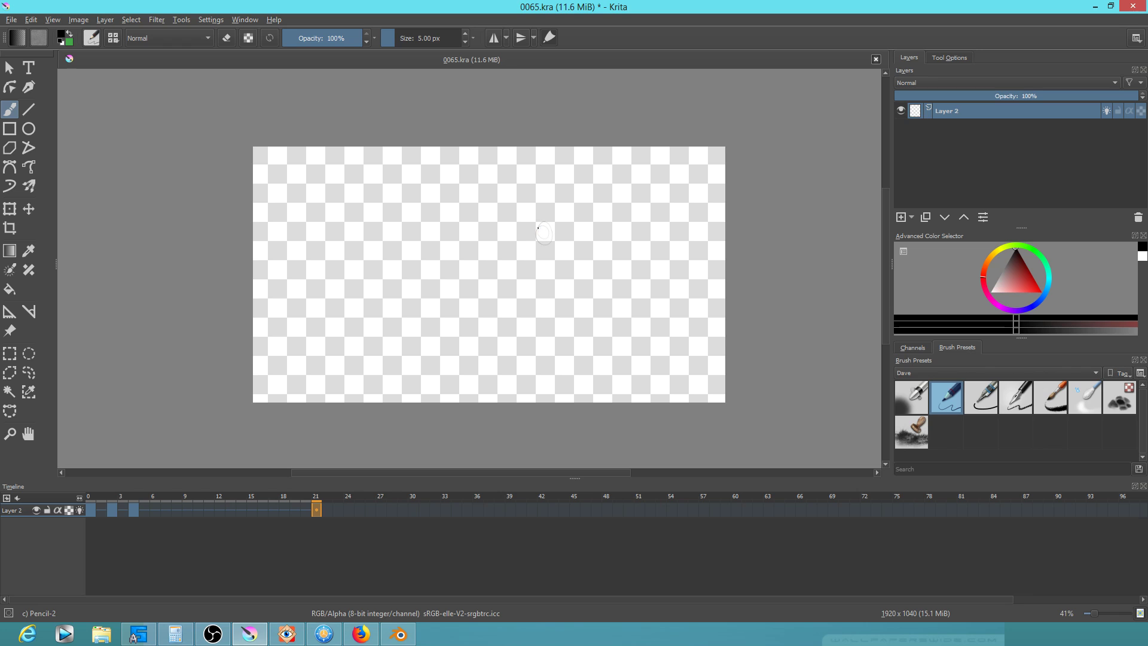
mouse_move(544, 233)
mouse_down()
mouse_move(599, 246)
mouse_move(598, 236)
mouse_up()
drag(476, 245, 473, 243)
mouse_move(254, 266)
mouse_down()
mouse_move(725, 252)
mouse_move(516, 258)
mouse_up()
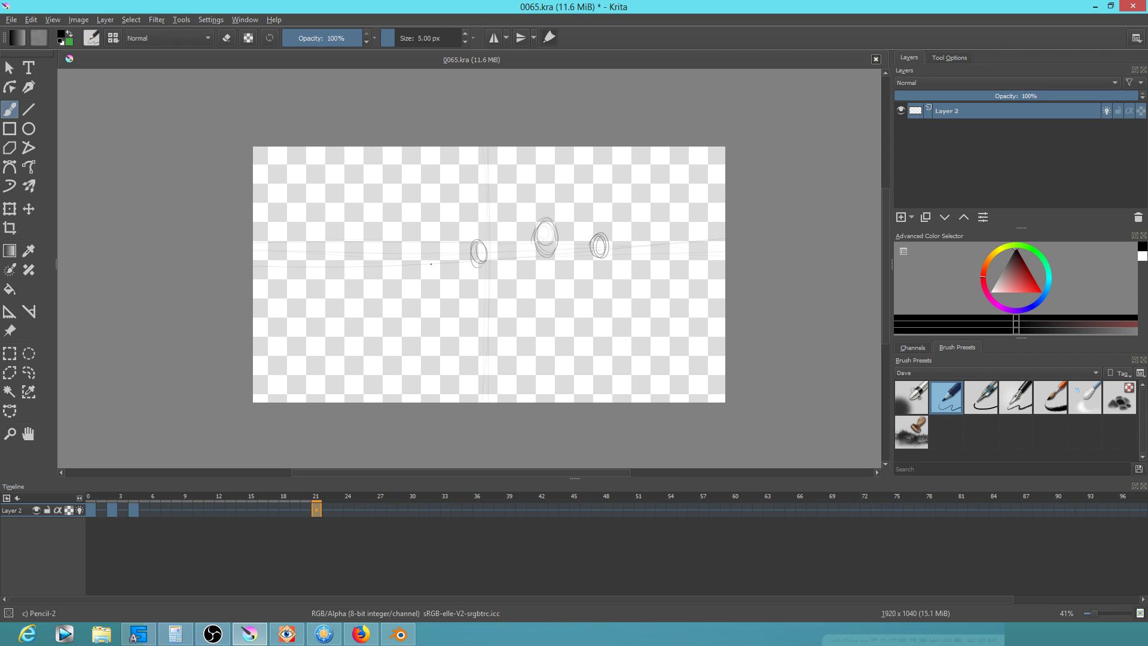
drag(409, 274, 721, 272)
drag(258, 330, 725, 313)
drag(359, 148, 366, 402)
drag(615, 149, 638, 402)
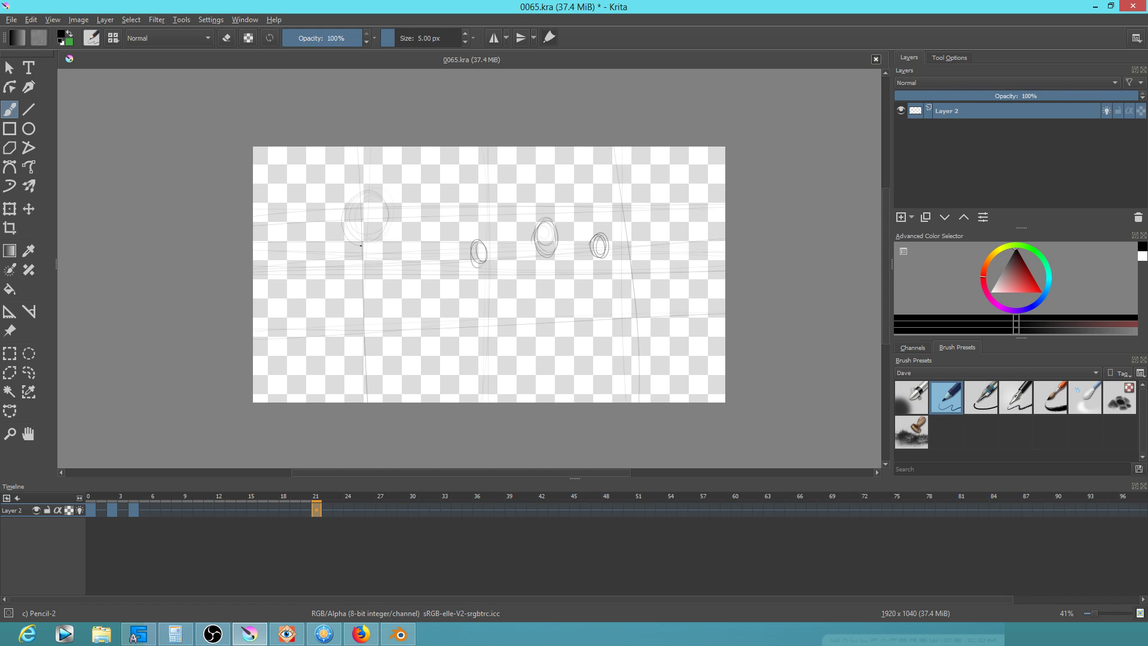
Sketch a large foreground figure with an oval head and body lines, plus an arm shape topped by a circle beside it
mouse_move(360, 245)
mouse_down()
mouse_move(392, 236)
mouse_move(344, 197)
mouse_move(387, 212)
mouse_up()
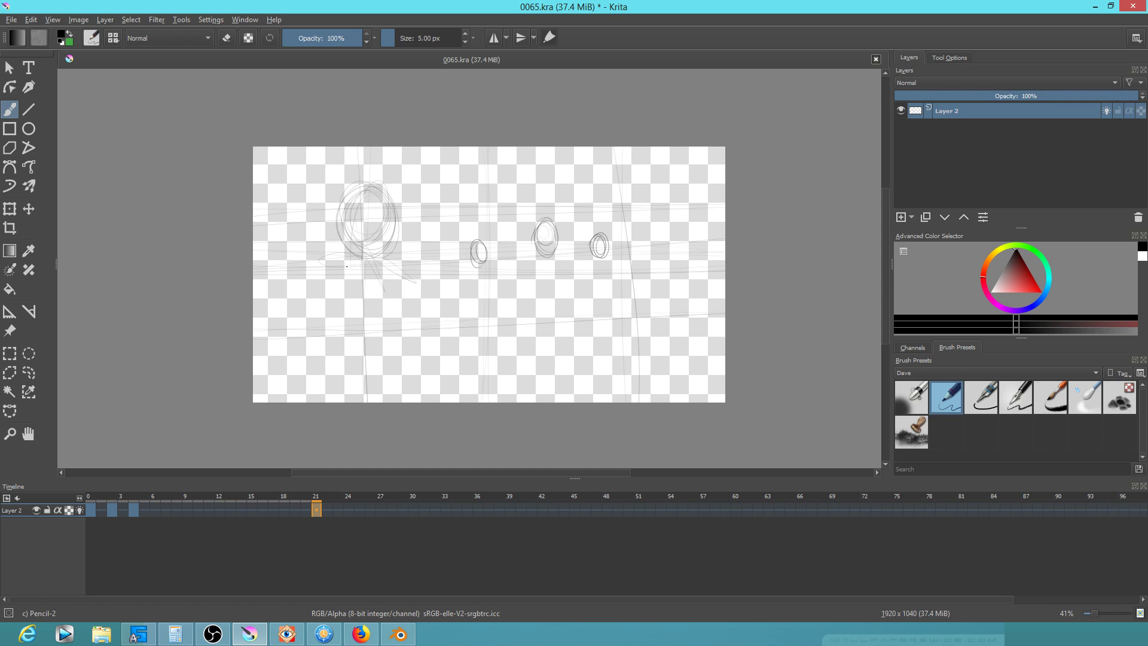
mouse_move(329, 255)
mouse_down()
mouse_move(315, 269)
mouse_move(280, 355)
mouse_move(294, 317)
mouse_move(316, 339)
mouse_move(286, 402)
mouse_up()
drag(285, 312, 278, 395)
drag(299, 273, 336, 264)
mouse_move(335, 266)
mouse_down()
mouse_move(301, 271)
mouse_move(334, 250)
mouse_move(339, 262)
mouse_move(308, 288)
mouse_up()
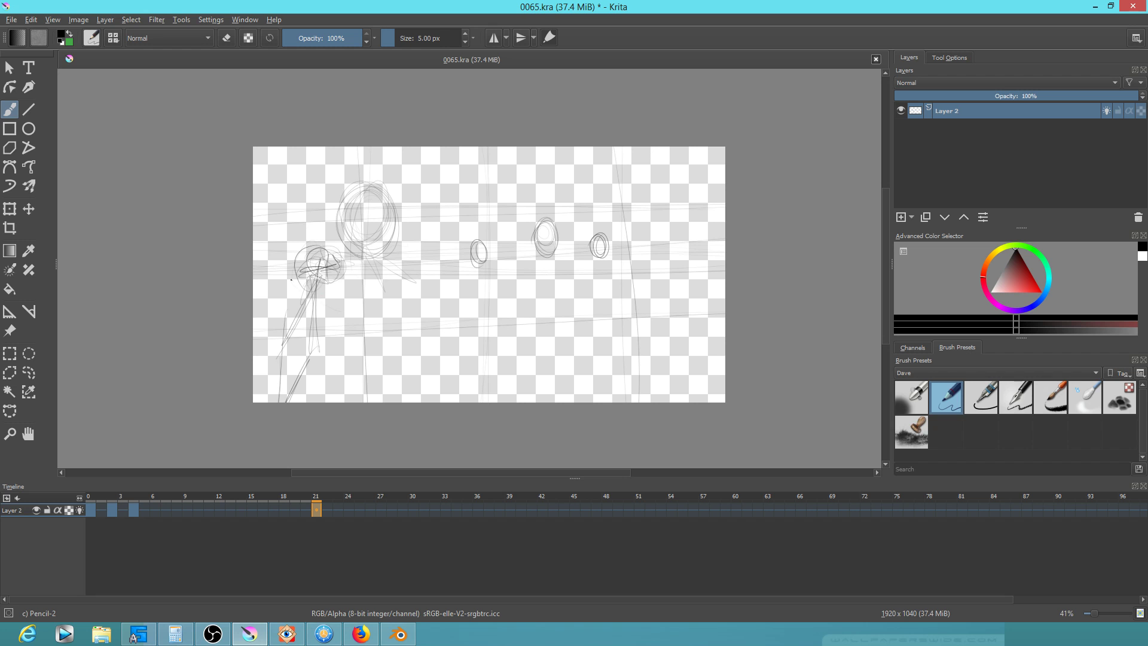
drag(337, 333, 312, 362)
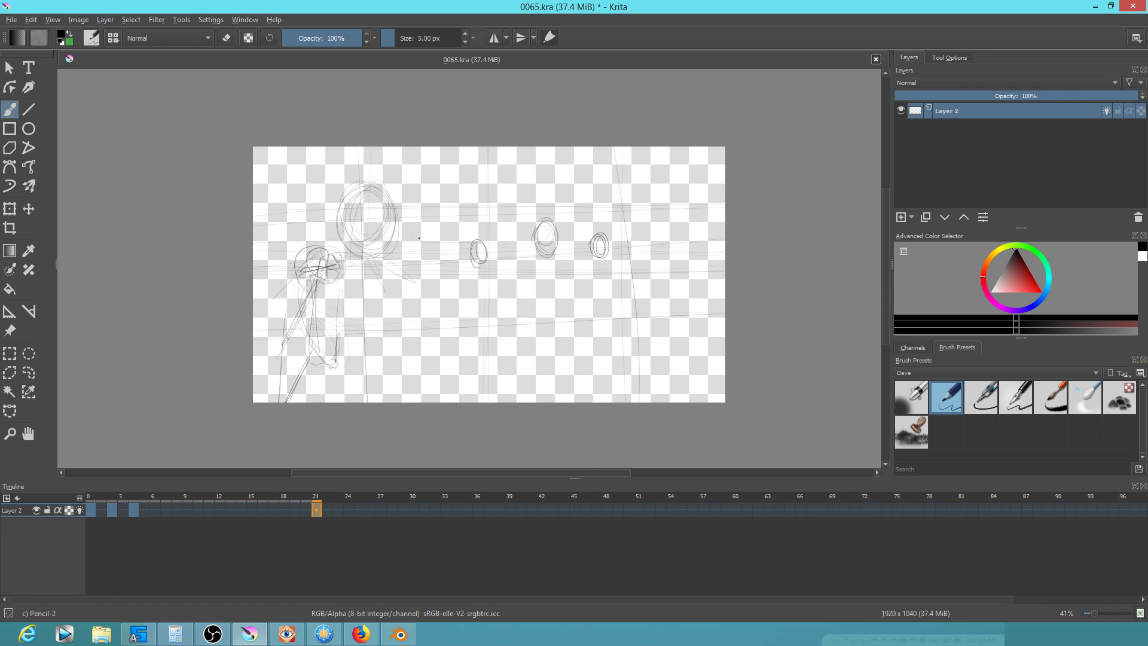
mouse_move(398, 259)
mouse_down()
mouse_move(417, 337)
mouse_move(367, 399)
mouse_up()
drag(414, 318, 386, 402)
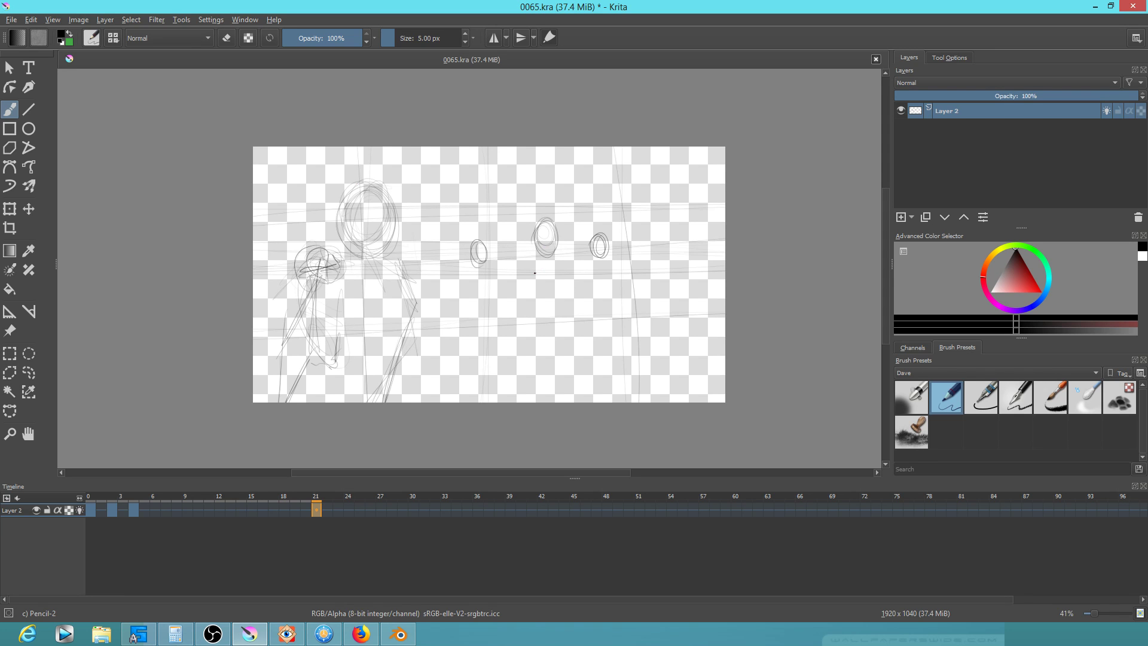
Rough in the torso, shoulders and arms of the three smaller background figures beneath their heads
mouse_move(516, 264)
mouse_down()
mouse_move(569, 259)
mouse_move(507, 263)
mouse_move(501, 350)
mouse_up()
drag(585, 263, 592, 305)
mouse_move(517, 267)
mouse_down()
mouse_move(519, 402)
mouse_move(506, 402)
mouse_up()
drag(583, 271, 579, 366)
mouse_move(507, 266)
mouse_down()
mouse_move(479, 323)
mouse_move(565, 275)
mouse_move(568, 303)
mouse_move(587, 314)
mouse_up()
drag(585, 267, 590, 309)
drag(507, 293, 553, 277)
mouse_move(500, 292)
mouse_down()
mouse_move(535, 281)
mouse_move(500, 264)
mouse_move(492, 309)
mouse_up()
mouse_move(498, 271)
mouse_down()
mouse_move(497, 312)
mouse_move(544, 316)
mouse_up()
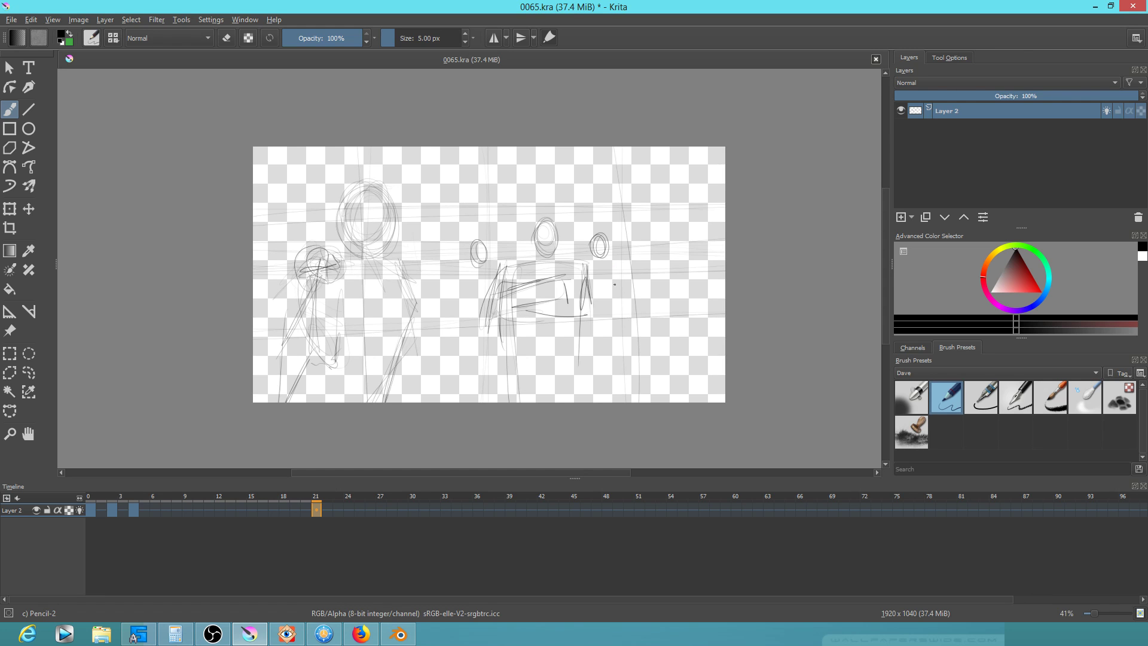
mouse_move(619, 260)
mouse_down()
mouse_move(636, 272)
mouse_move(635, 294)
mouse_up()
drag(566, 278, 607, 262)
mouse_move(477, 265)
mouse_down()
mouse_move(450, 281)
mouse_move(461, 309)
mouse_up()
Select the entire frame 21 sketch freehand and shift it to the right on the canvas
key(ctrl+shift+q)
mouse_move(675, 147)
mouse_down()
mouse_move(180, 321)
mouse_move(538, 128)
mouse_move(531, 136)
mouse_up()
key(ctrl+t)
drag(624, 306, 655, 304)
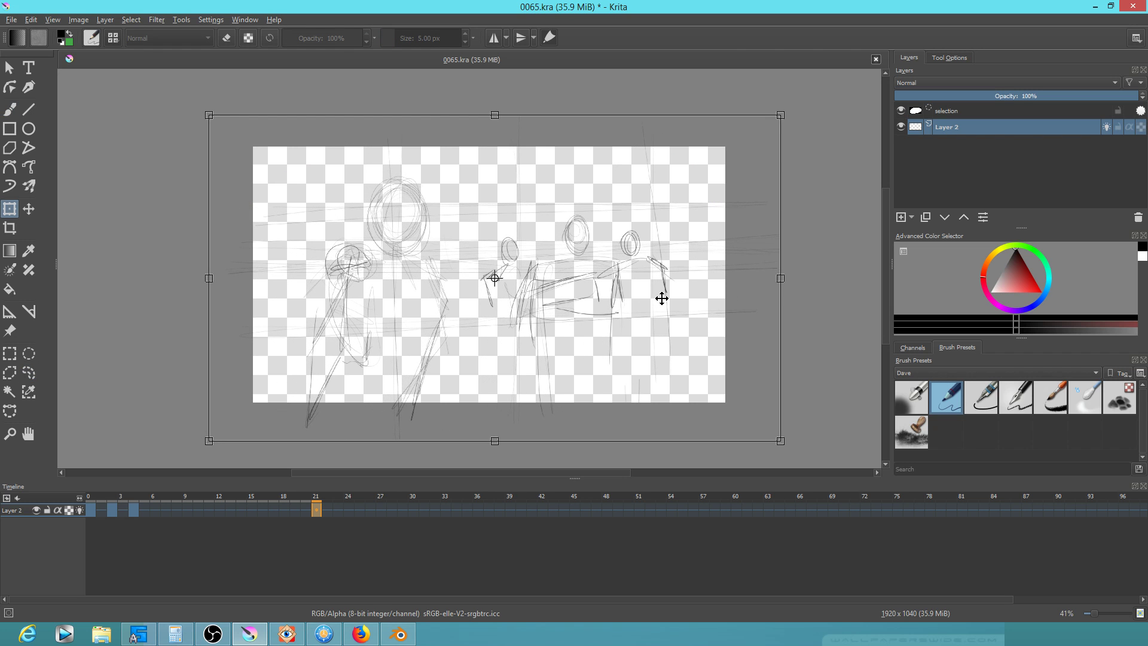
key(Return)
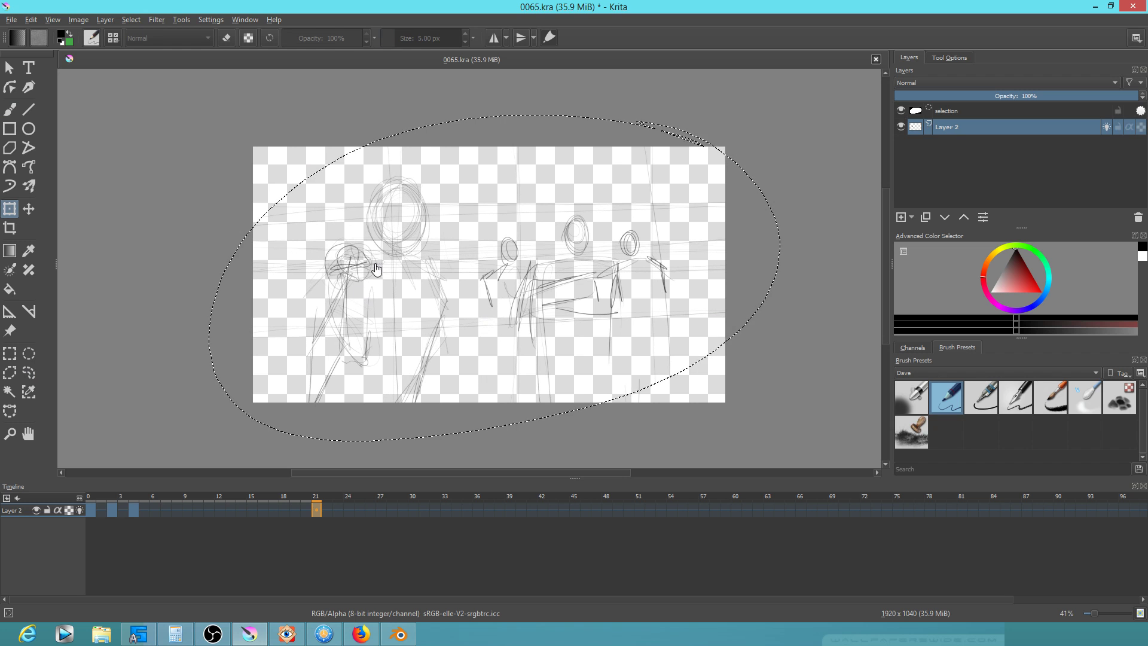
Select the arm shape beside the large figure, rotate it clockwise and move it down and to the left
key(ctrl+shift+q)
mouse_move(383, 271)
mouse_down()
mouse_move(380, 256)
mouse_move(294, 330)
mouse_move(397, 294)
mouse_move(386, 273)
mouse_up()
key(ctrl+t)
drag(428, 322, 405, 359)
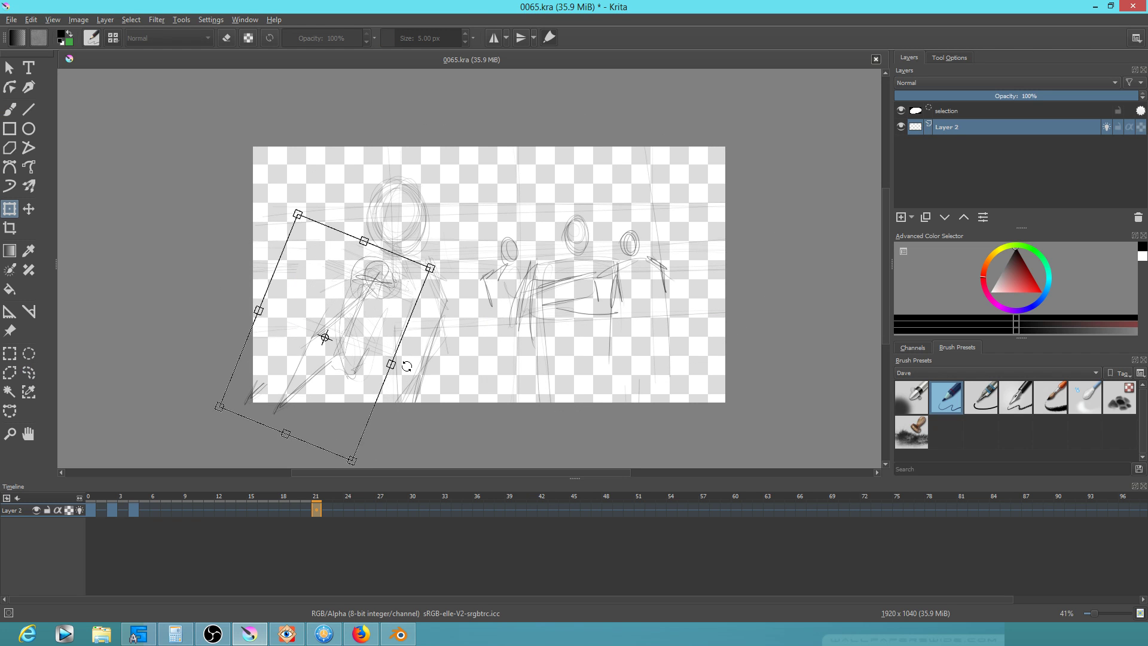
drag(397, 299, 356, 313)
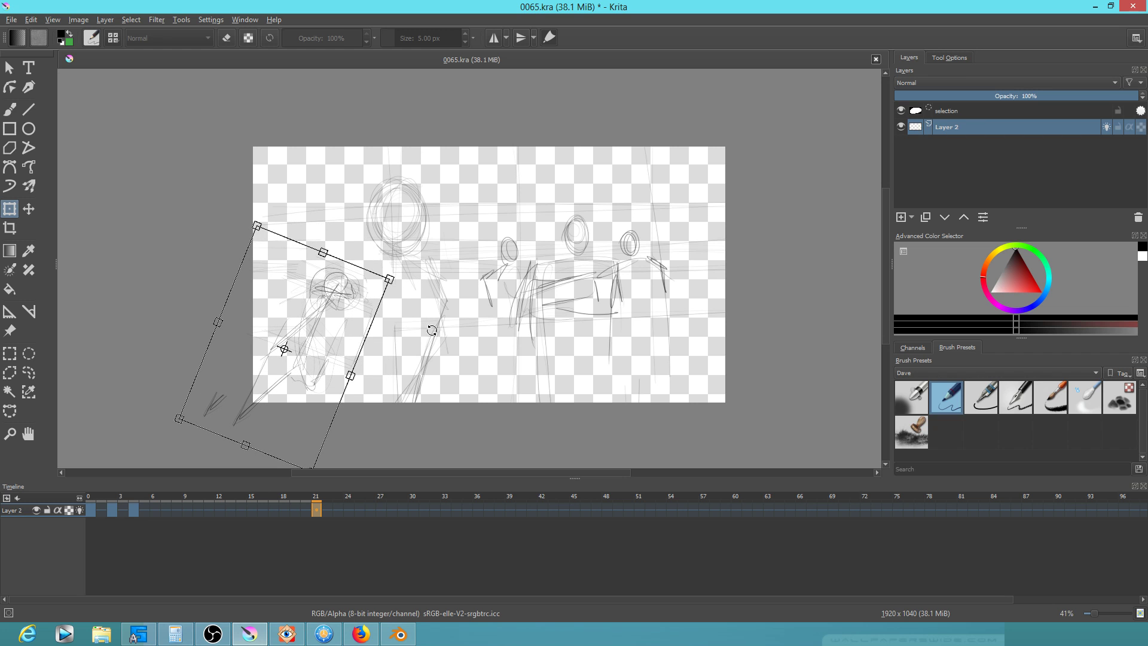
key(Return)
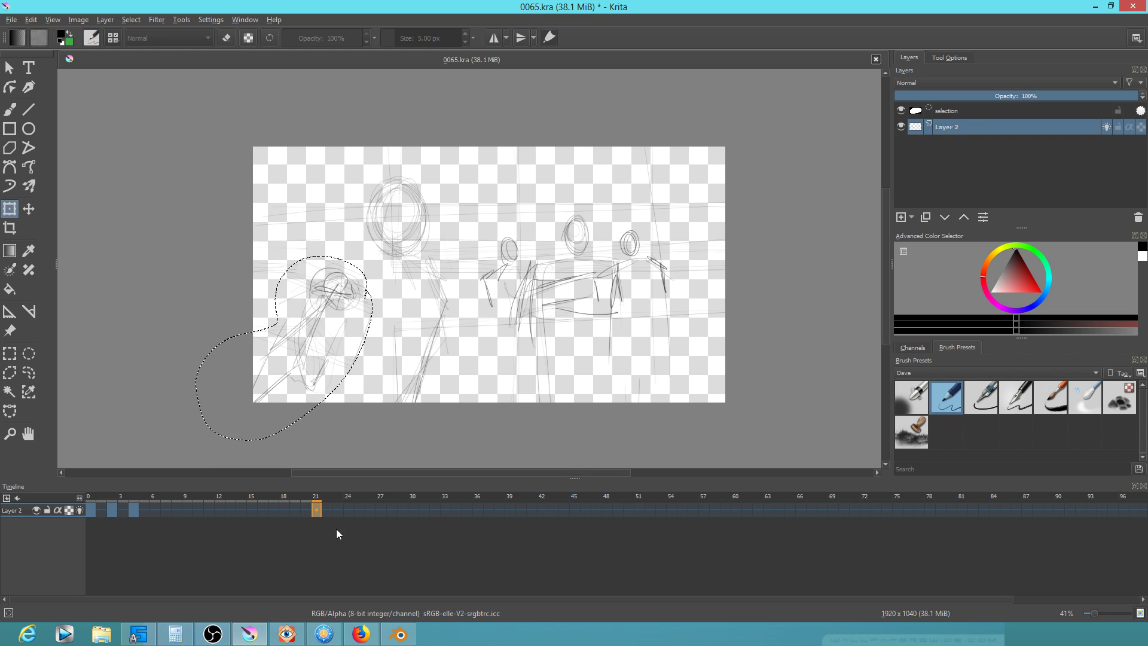
Copy the frame 21 drawing to frame 25 and delete the large figure's head there
drag(317, 509, 360, 511)
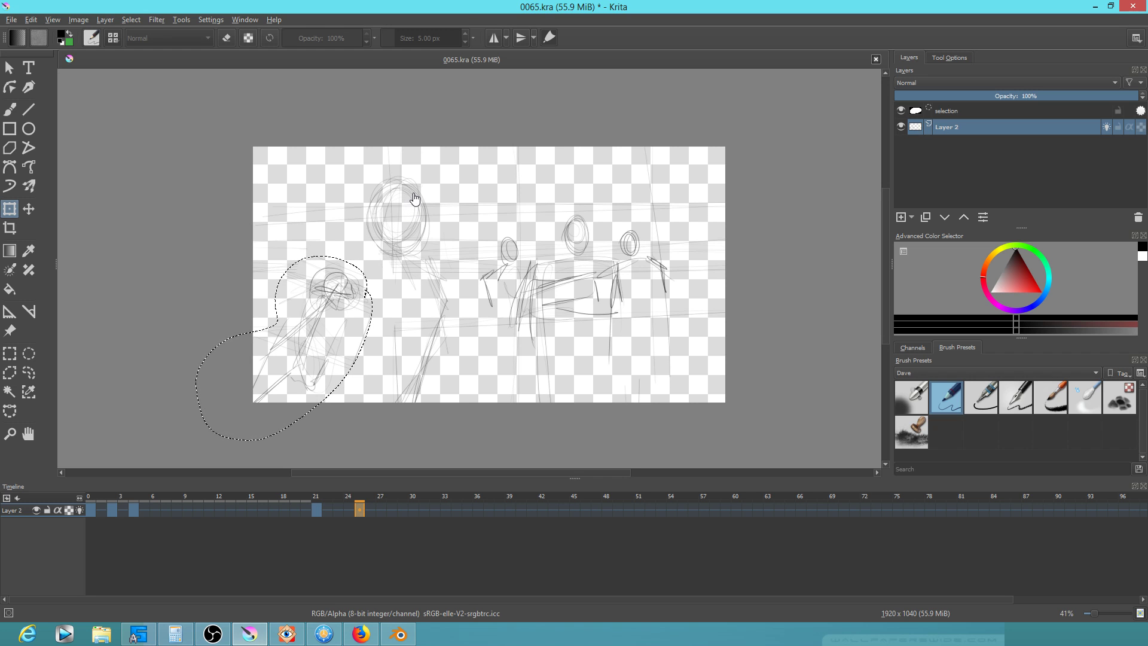
key(ctrl+r)
drag(420, 161, 392, 168)
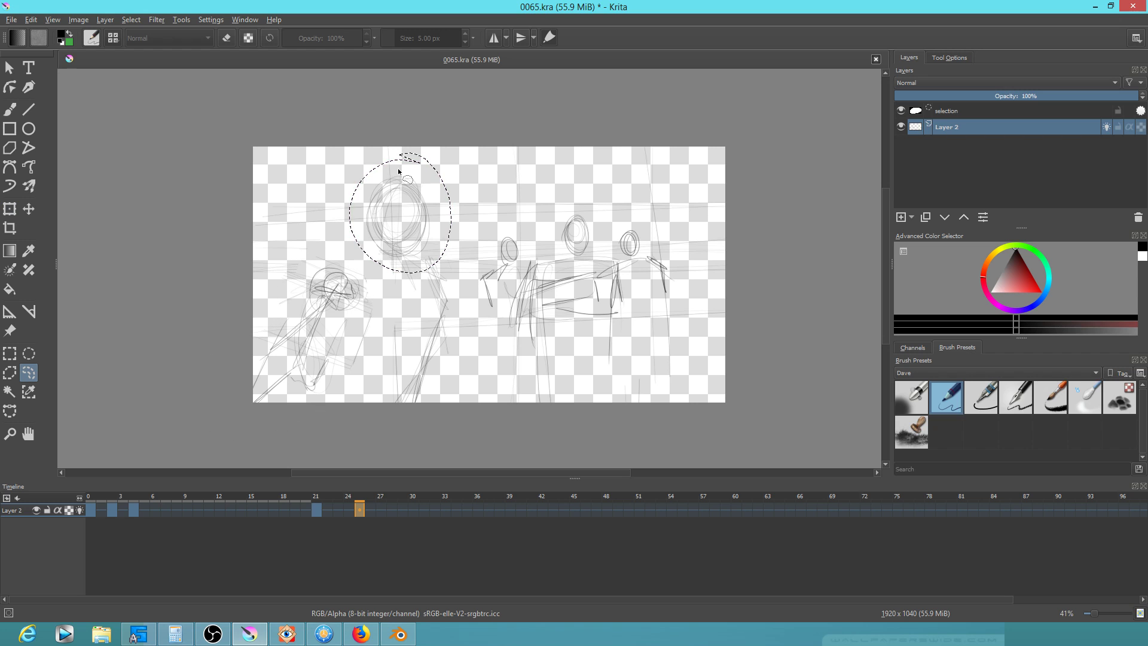
key(Delete)
key(ctrl+shift+a)
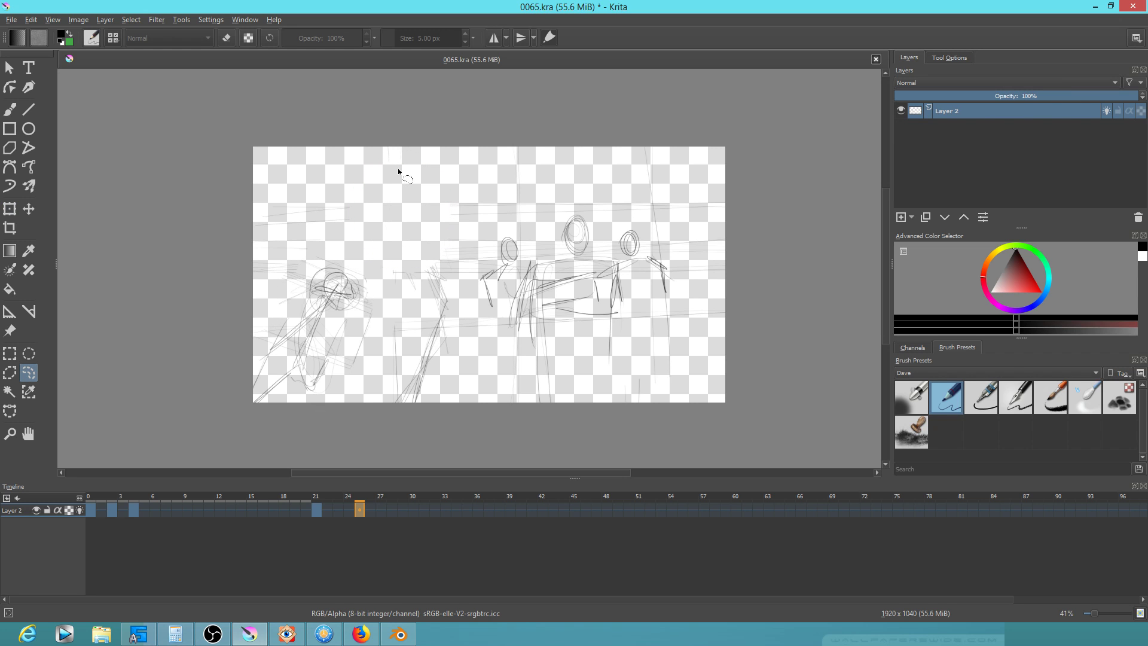
Sketch a new head for the large figure on frame 25 and add short chin strokes, comparing it with frame 21
key(b)
mouse_move(365, 218)
mouse_down()
mouse_move(413, 171)
mouse_move(436, 239)
mouse_up()
key(alt+comma)
key(alt+period)
key(alt+comma)
drag(381, 249, 394, 265)
mouse_move(389, 264)
mouse_down()
mouse_move(394, 262)
mouse_move(422, 247)
mouse_move(391, 245)
mouse_up()
Add strokes around the top of the frame 25 head, flip between it and frame 21, and play the animation
key(alt+period)
key(alt+comma)
key(alt+period)
key(alt+comma)
key(alt+period)
key(alt+comma)
key(alt+period)
drag(429, 177, 444, 209)
mouse_move(439, 181)
mouse_down()
mouse_move(440, 207)
mouse_move(444, 178)
mouse_move(394, 175)
mouse_up()
key(alt+comma)
key(alt+period)
key(space)
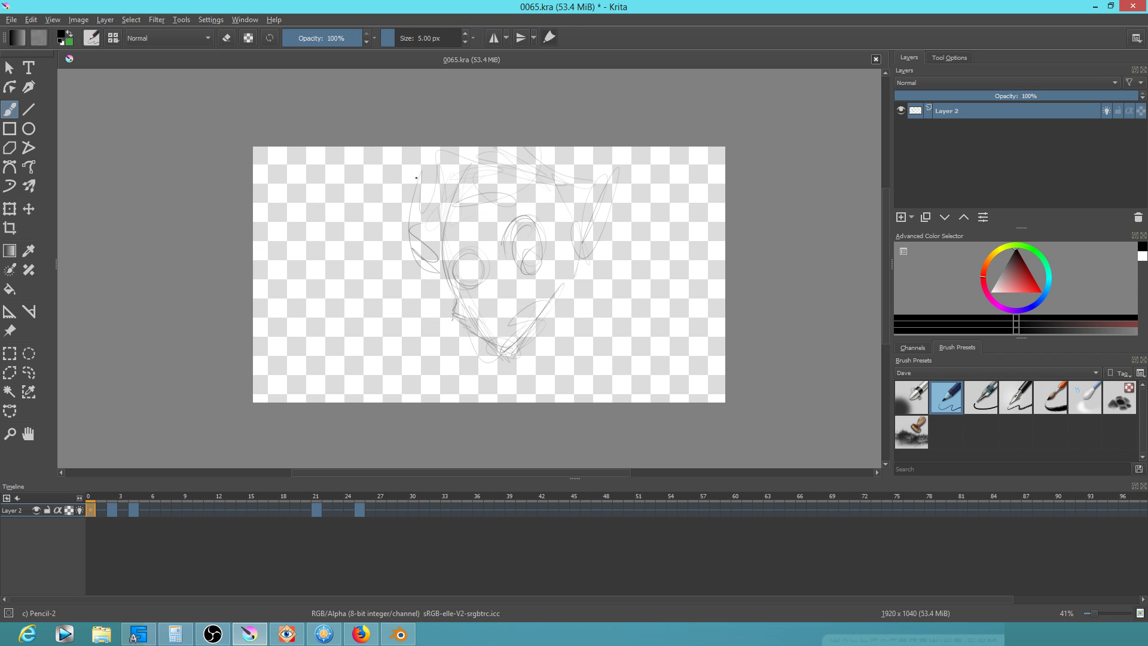
Compare the rough sketches at frames 21 and 0, examining the face construction at frame 0 up close
click(318, 508)
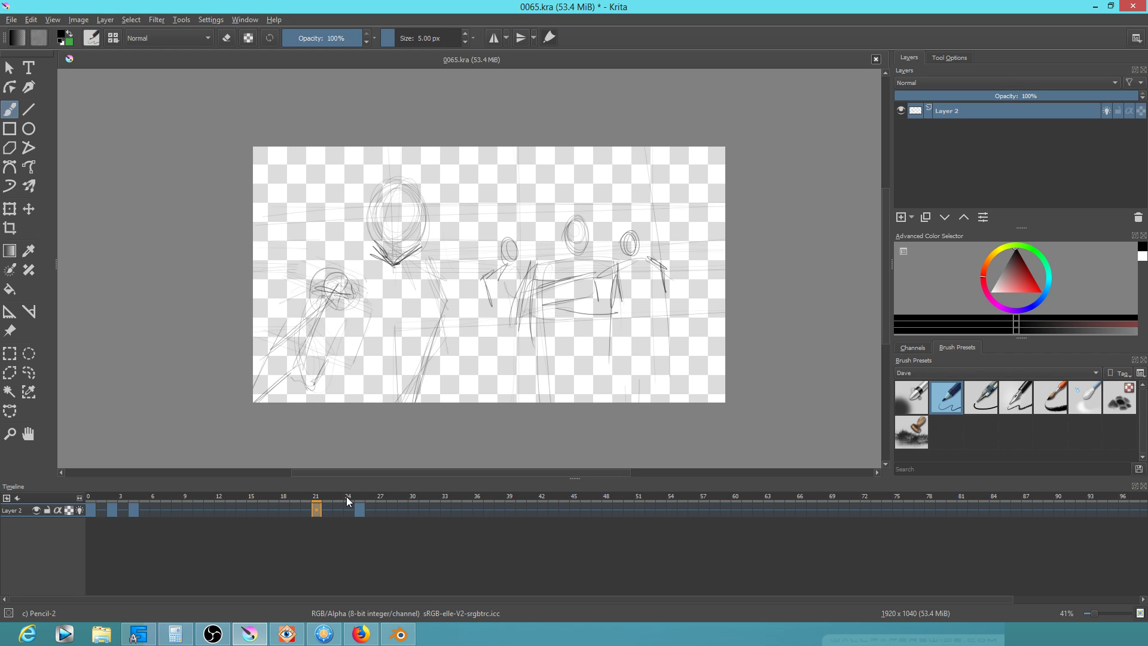
drag(474, 313, 466, 336)
click(91, 510)
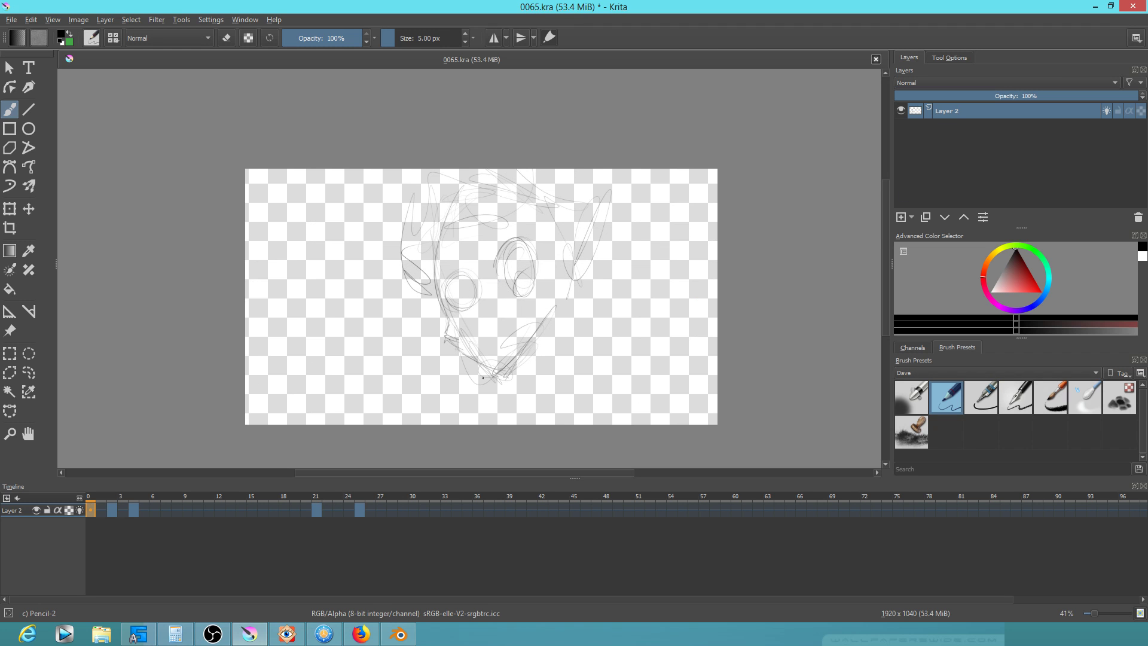
scroll(525, 269, up, 5)
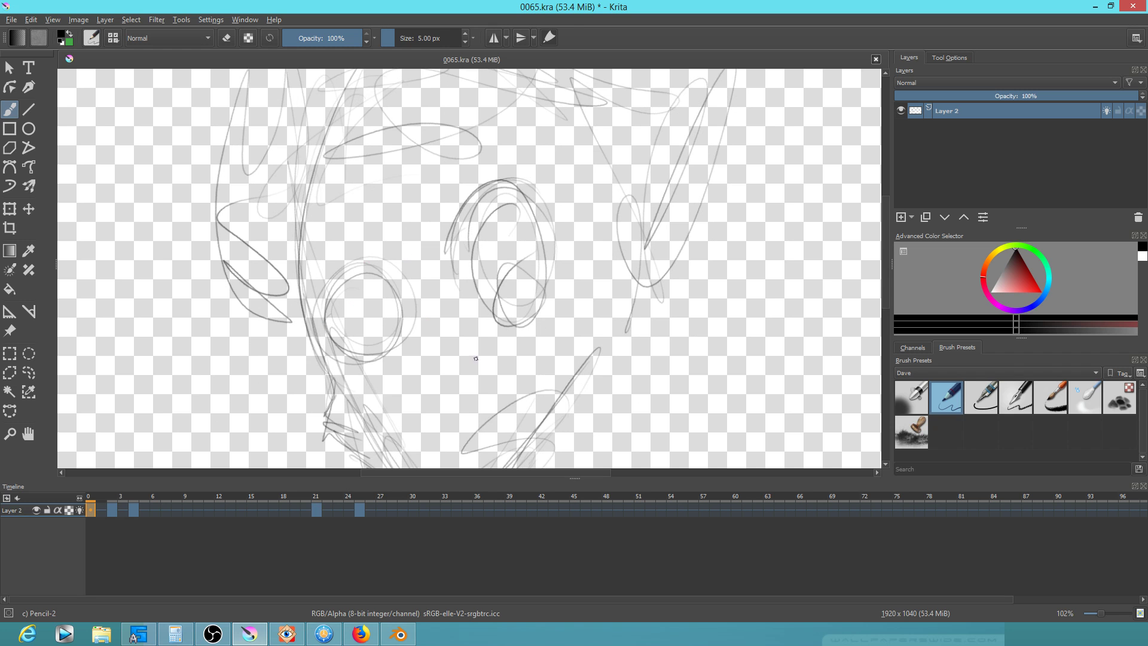
Switch to Blender, scrub the video sequence to the purple-haired woman's close-up near 03:53, and return to Krita
click(399, 634)
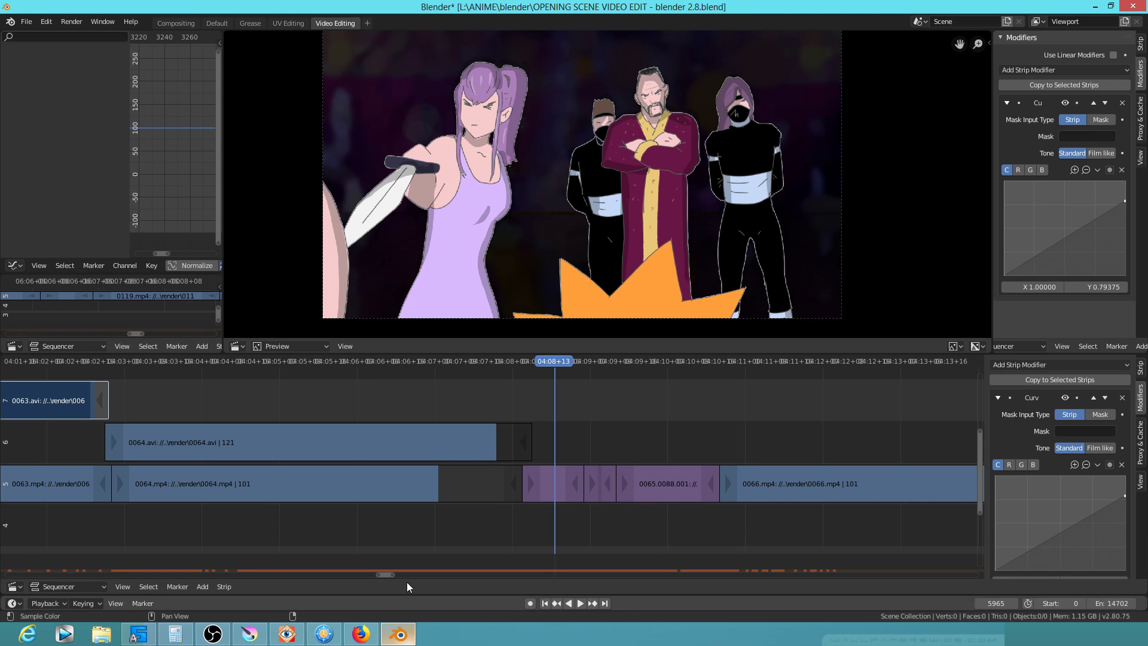
click(418, 525)
scroll(482, 516, down, 6)
drag(476, 517, 200, 489)
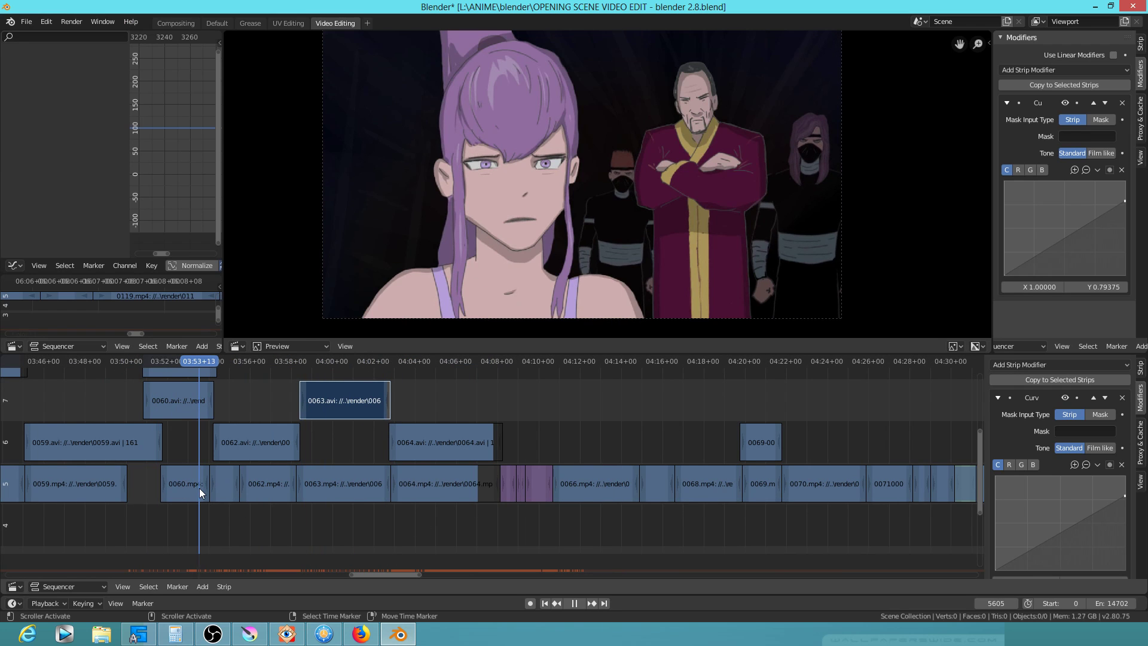
key(alt+Tab)
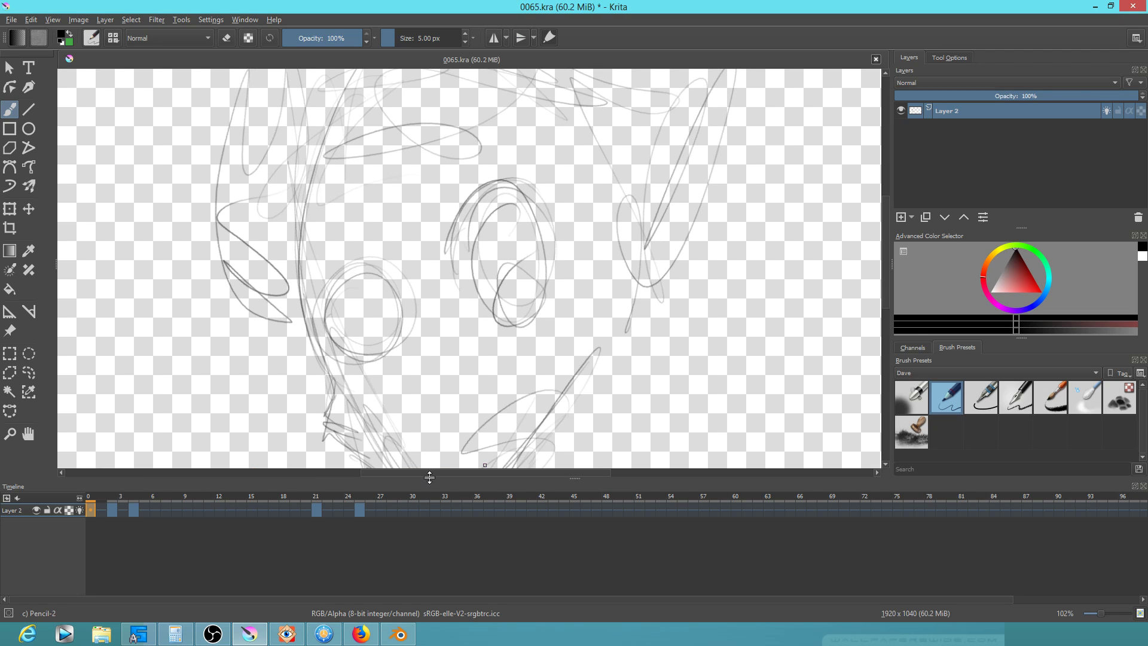
Go to frame 4 and sketch the fringe across the forehead and the rounded outer hair volume, checking the Blender reference
scroll(461, 303, down, 3)
click(132, 509)
key(alt+Tab)
key(alt+Tab)
mouse_move(448, 236)
mouse_down()
mouse_move(410, 297)
mouse_move(383, 285)
mouse_up()
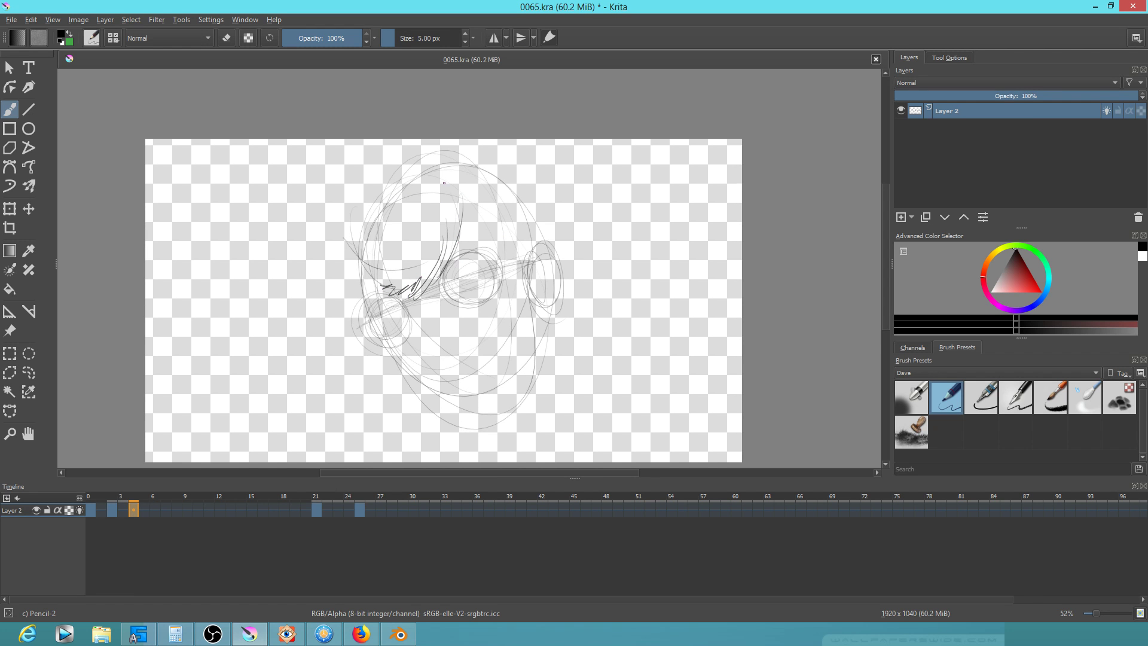
key(alt+Tab)
key(alt+Tab)
mouse_move(401, 173)
mouse_down()
mouse_move(358, 191)
mouse_move(341, 221)
mouse_move(359, 278)
mouse_up()
drag(352, 179, 359, 272)
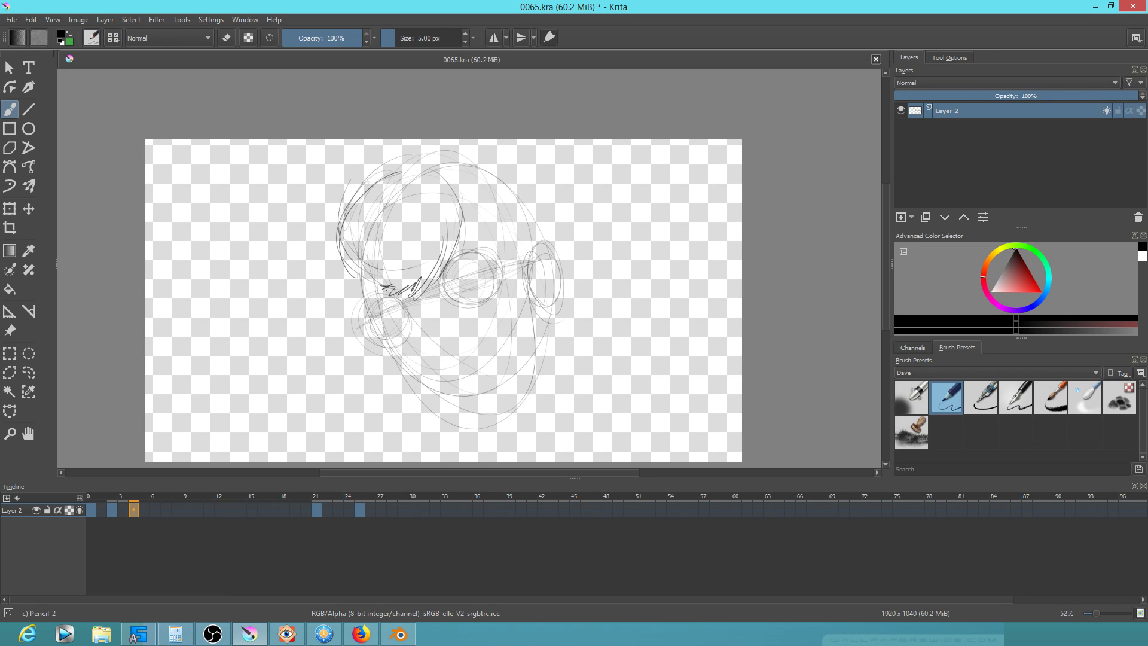
Sketch the jaw and pointed chin from the reference and add long vertical strands hanging beside both cheeks
key(alt+Tab)
key(alt+Tab)
drag(362, 281, 413, 392)
mouse_move(409, 398)
mouse_down()
mouse_move(455, 405)
mouse_move(549, 343)
mouse_up()
drag(486, 409, 555, 327)
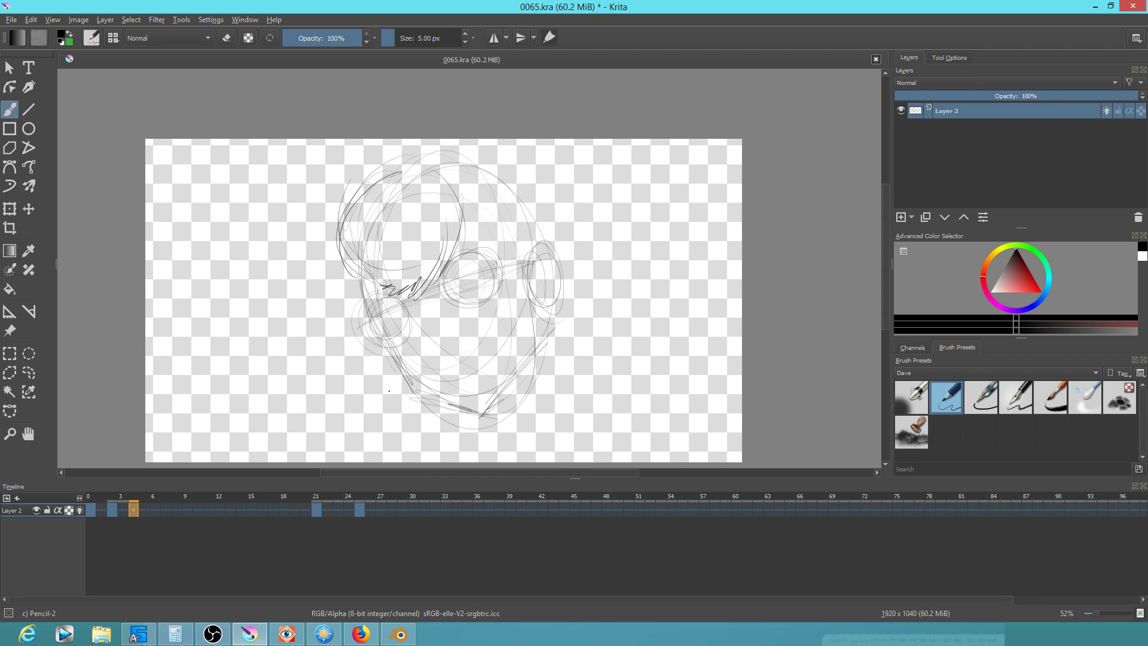
mouse_move(531, 263)
mouse_down()
mouse_move(565, 314)
mouse_move(539, 460)
mouse_up()
drag(387, 341, 390, 462)
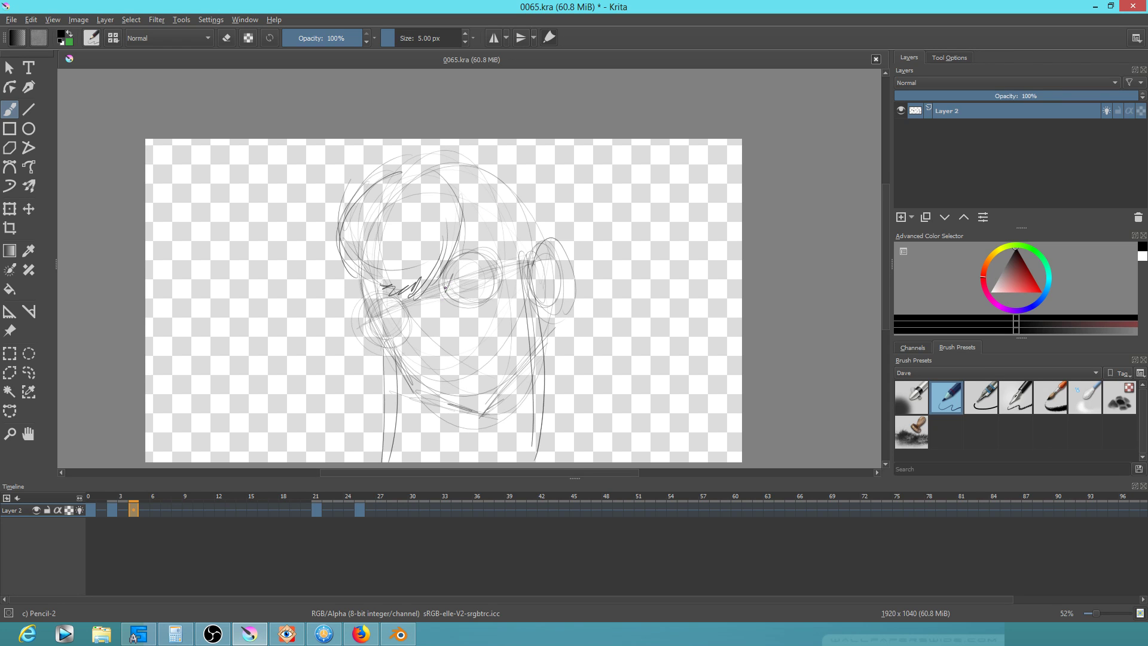
Sketch slanted upper lash lines and irises for both eyes, checking the face in mirrored view, and add small nose marks
drag(445, 288, 489, 264)
drag(410, 303, 378, 310)
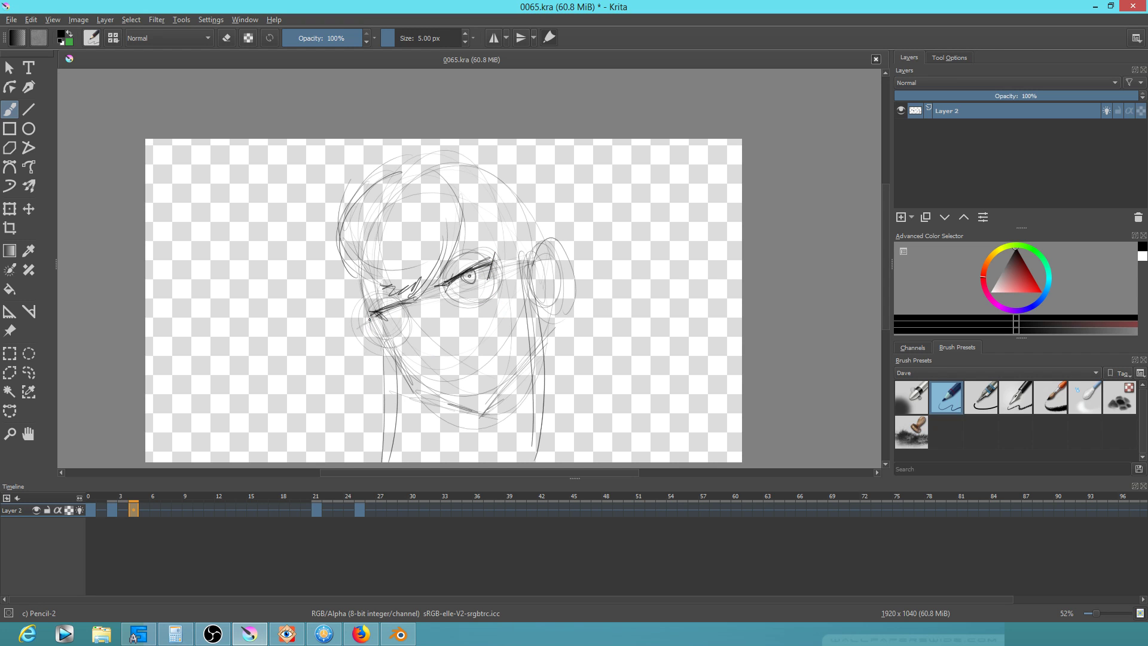
key(m)
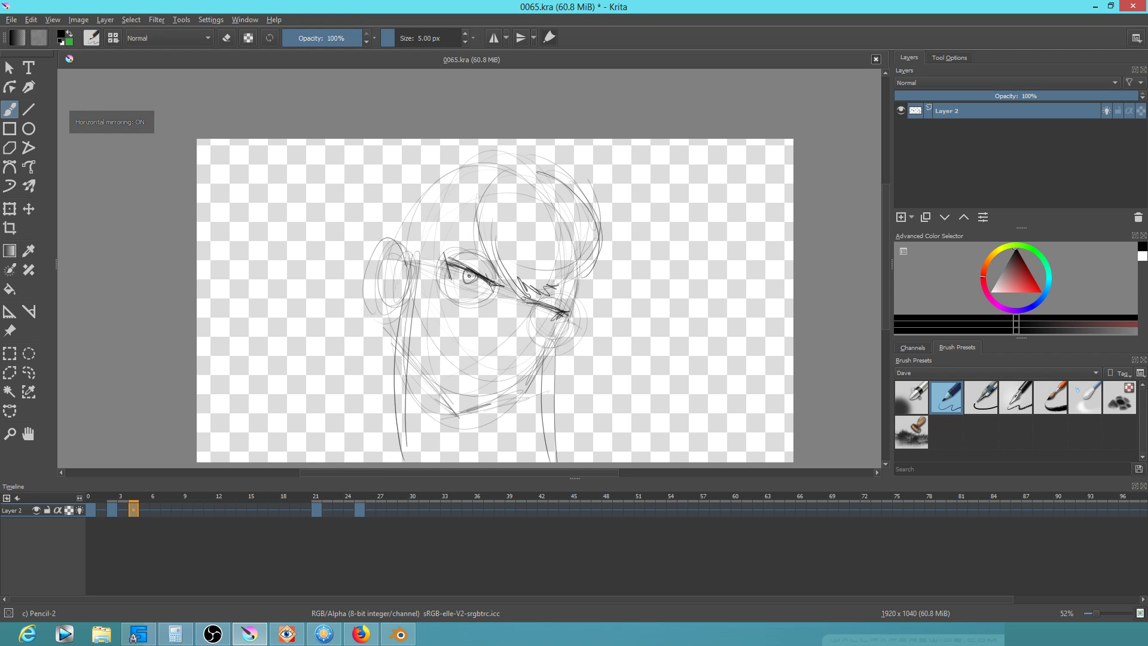
drag(531, 299, 524, 309)
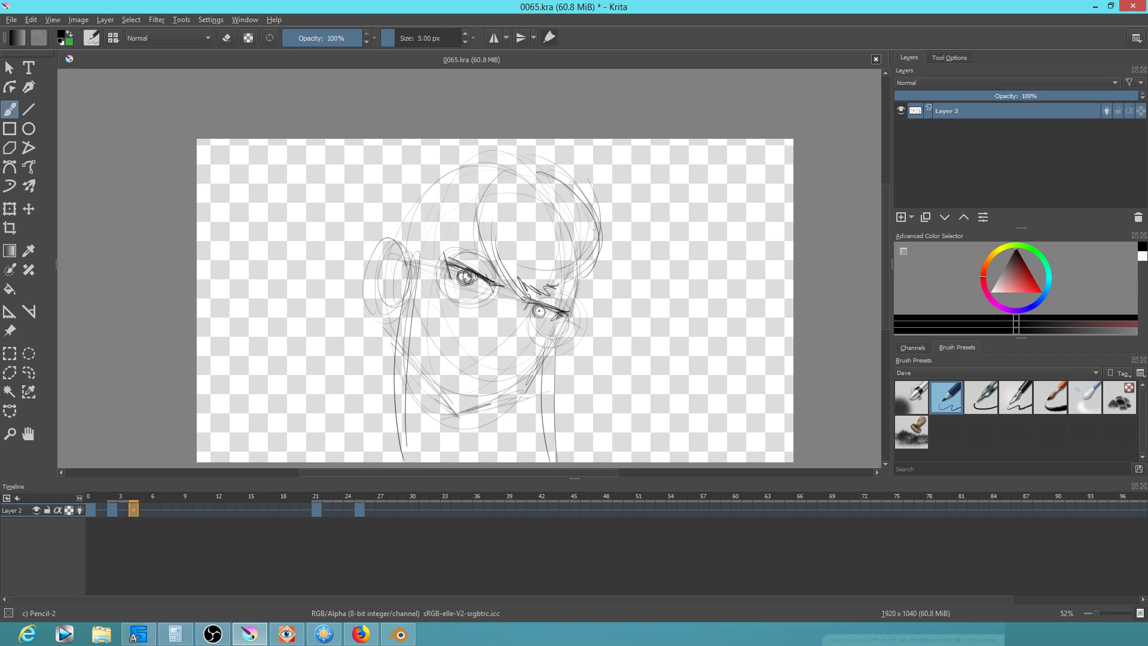
key(m)
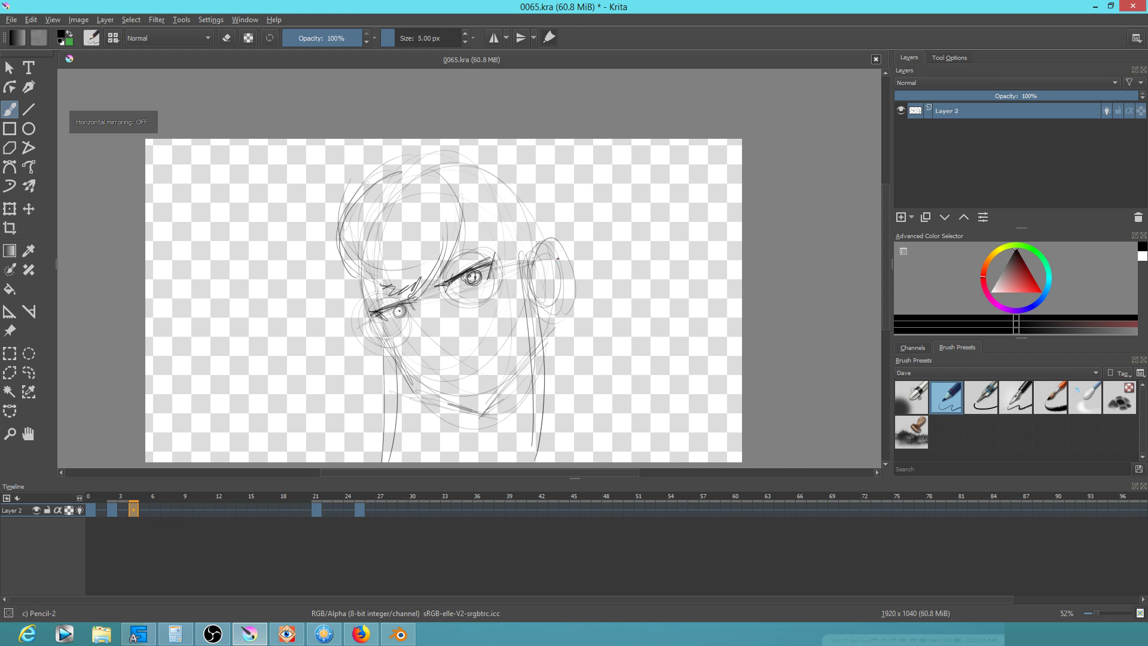
drag(468, 288, 458, 292)
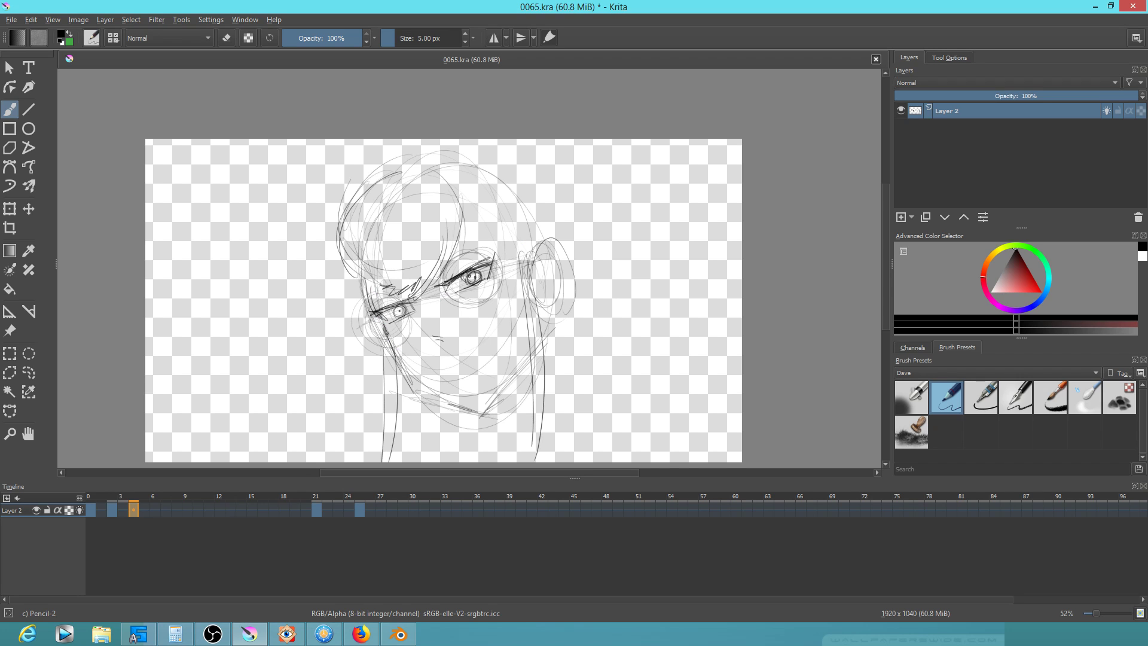
Darken the jawline down to the chin, draw the short mouth line, and strengthen the lines around the eyes
mouse_move(386, 332)
mouse_down()
mouse_move(409, 382)
mouse_move(488, 417)
mouse_up()
drag(530, 361, 478, 411)
drag(547, 341, 491, 395)
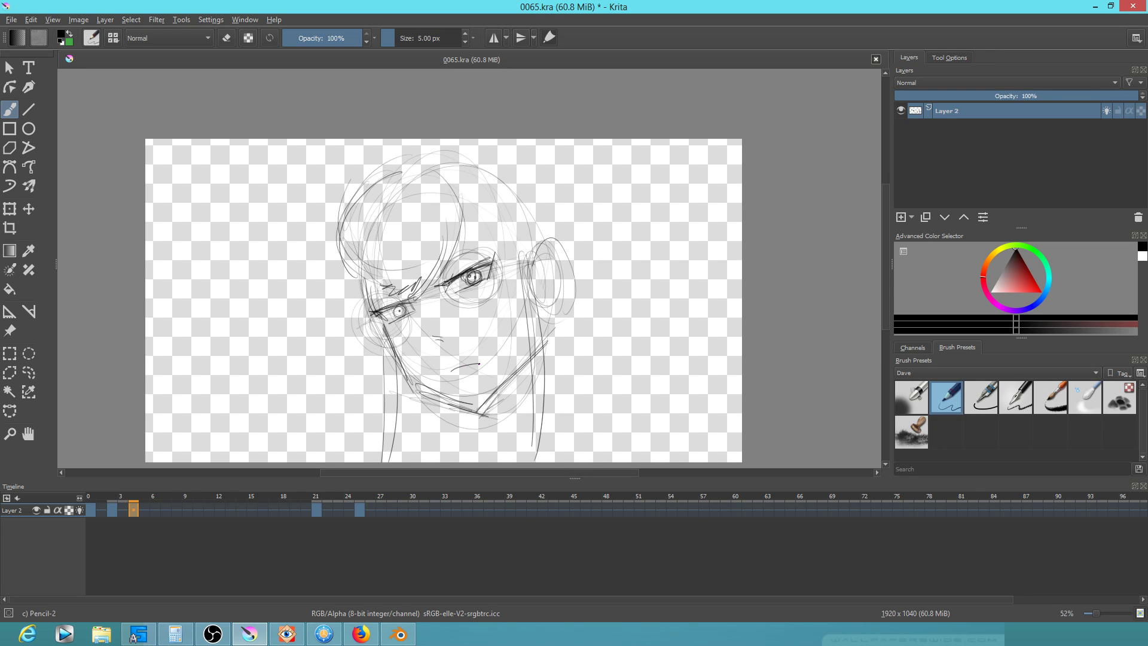
drag(397, 336, 408, 372)
drag(380, 322, 500, 274)
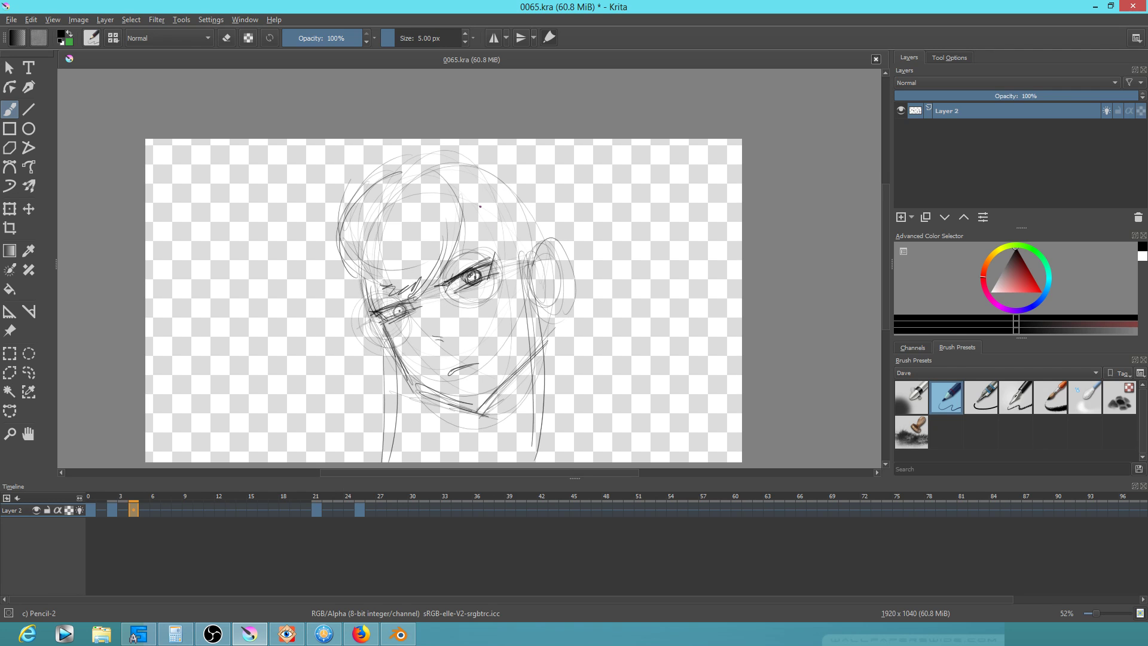
Sketch the hairline running from the forehead to the ear and the outer hair contour above it
drag(478, 208, 524, 253)
mouse_move(486, 154)
mouse_down()
mouse_move(547, 216)
mouse_move(474, 158)
mouse_up()
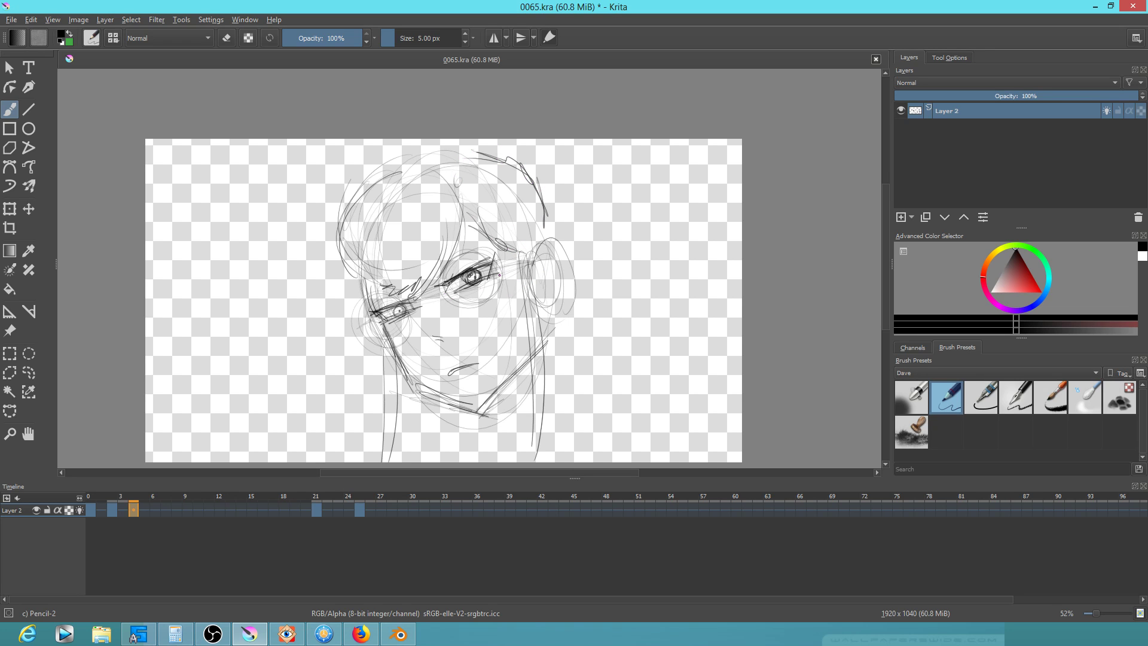
Refine the iris of the larger eye, erase a small area inside it, and save the file
scroll(484, 383, up, 10)
scroll(461, 323, down, 5)
scroll(449, 346, up, 4)
drag(495, 250, 509, 307)
key(e)
mouse_move(502, 222)
mouse_down()
mouse_move(475, 234)
mouse_move(484, 254)
mouse_move(491, 215)
mouse_move(515, 263)
mouse_move(509, 233)
mouse_move(522, 209)
mouse_move(502, 236)
mouse_move(516, 248)
mouse_move(513, 223)
mouse_move(521, 231)
mouse_move(499, 235)
mouse_move(509, 227)
mouse_up()
key(e)
key(ctrl+s)
Build up the larger eye's upper lash line, outer corner and lower lid with dark overlapping strokes
drag(455, 352, 689, 277)
mouse_move(289, 333)
mouse_down()
mouse_move(254, 353)
mouse_move(314, 358)
mouse_move(257, 383)
mouse_move(281, 362)
mouse_move(233, 406)
mouse_move(376, 350)
mouse_move(197, 418)
mouse_move(403, 343)
mouse_up()
drag(628, 315, 452, 367)
drag(450, 312, 664, 213)
drag(470, 305, 665, 207)
drag(600, 220, 589, 275)
mouse_move(514, 236)
mouse_down()
mouse_move(689, 124)
mouse_move(674, 164)
mouse_move(673, 153)
mouse_move(613, 192)
mouse_up()
drag(674, 138, 595, 194)
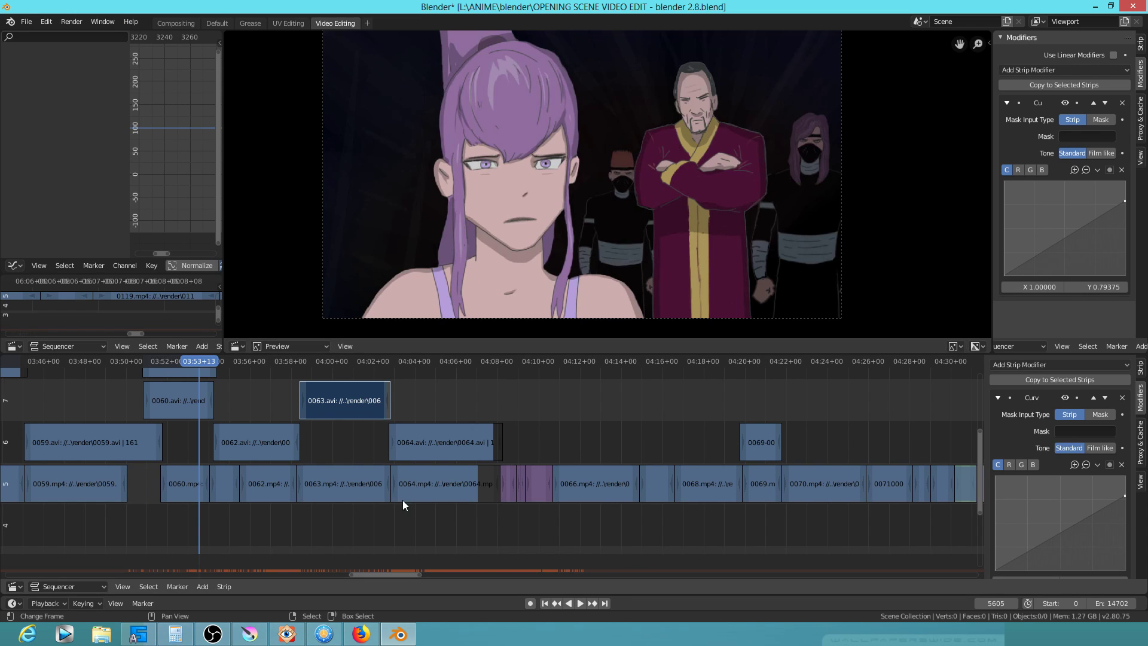
Check the reference shot in Blender, and add the larger eye's inner corner and heavy brow strokes over both eyes
mouse_move(403, 500)
mouse_down()
mouse_move(536, 525)
mouse_move(371, 519)
mouse_up()
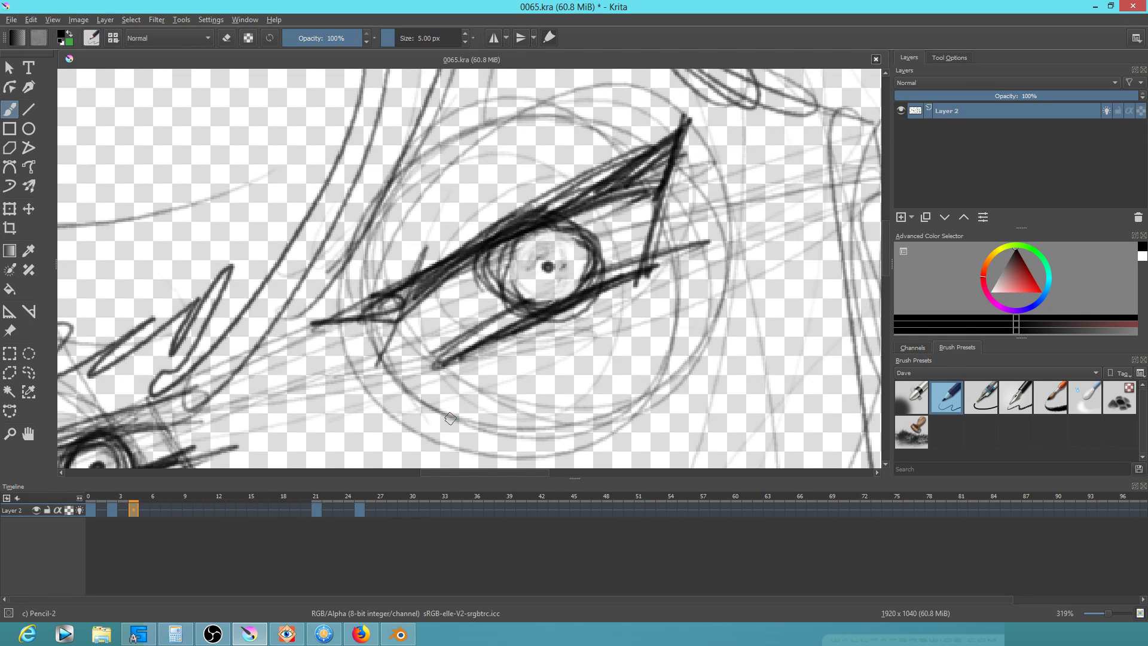
mouse_move(363, 290)
mouse_down()
mouse_move(312, 306)
mouse_move(613, 103)
mouse_move(487, 181)
mouse_move(514, 149)
mouse_move(416, 240)
mouse_move(311, 299)
mouse_up()
mouse_move(616, 331)
mouse_down()
mouse_move(741, 295)
mouse_move(709, 294)
mouse_up()
scroll(698, 317, down, 3)
mouse_move(461, 296)
mouse_down()
mouse_move(309, 350)
mouse_move(408, 314)
mouse_move(329, 330)
mouse_move(459, 285)
mouse_move(405, 321)
mouse_move(466, 293)
mouse_move(363, 338)
mouse_up()
scroll(620, 373, down, 4)
drag(557, 364, 443, 391)
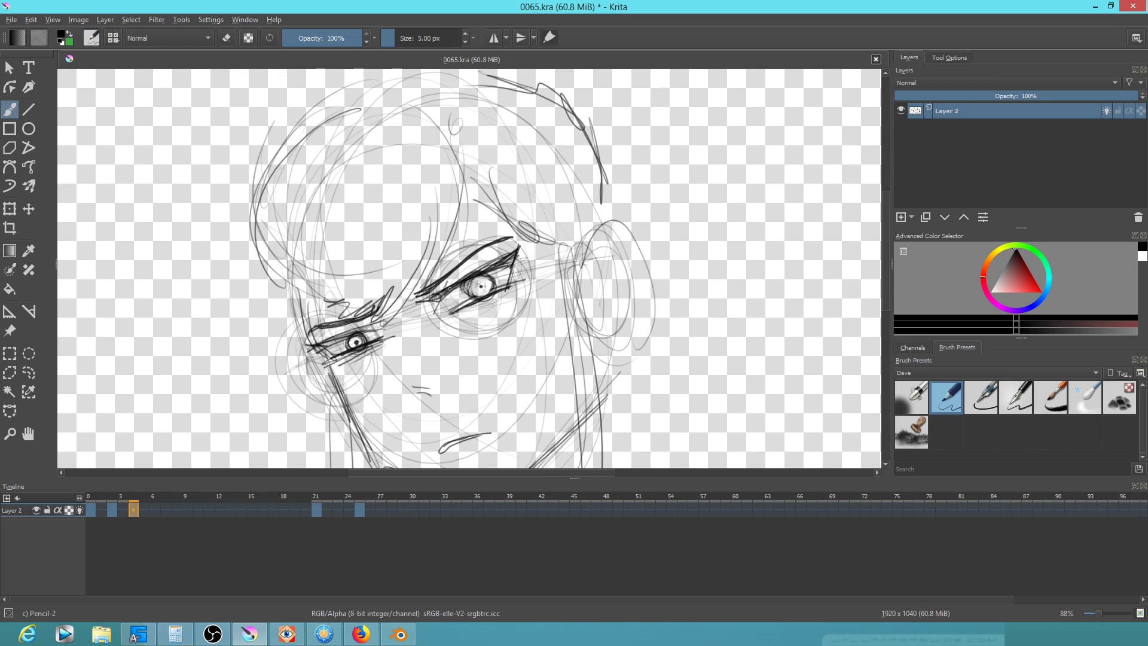
mouse_move(445, 298)
mouse_down()
mouse_move(442, 313)
mouse_move(513, 281)
mouse_move(449, 301)
mouse_move(483, 290)
mouse_up()
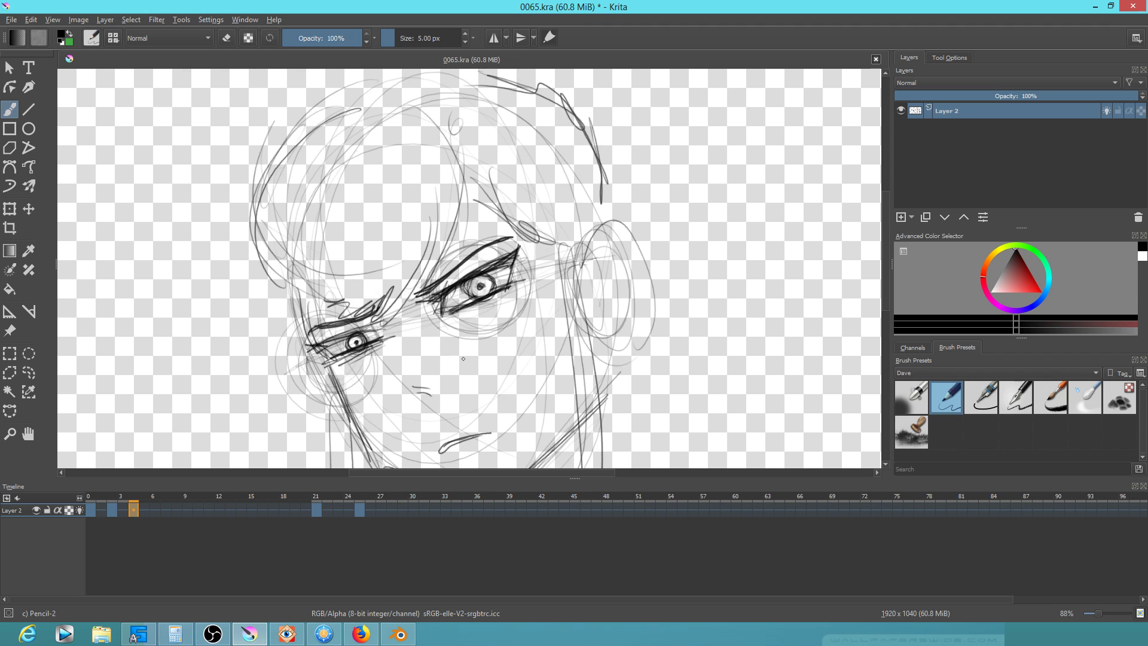
Mirror the view, rework the smaller eye's iris and lower lid with pencil and eraser, and turn mirroring off
key(m)
scroll(678, 307, up, 5)
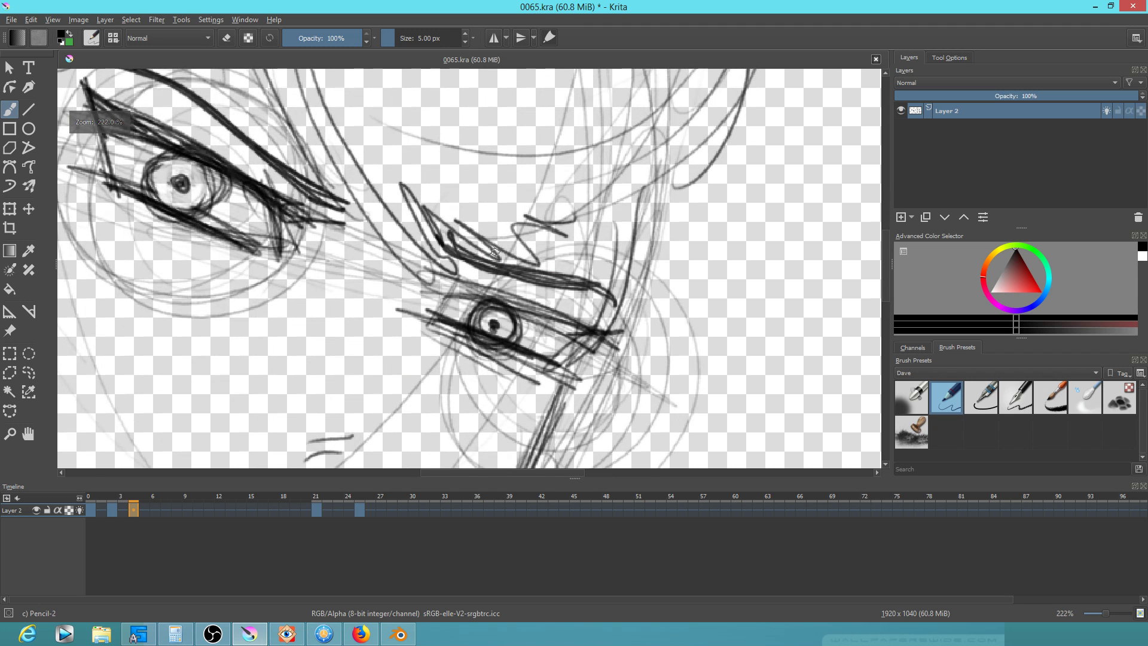
key(e)
mouse_move(510, 341)
mouse_down()
mouse_move(466, 327)
mouse_move(514, 353)
mouse_move(461, 332)
mouse_move(526, 332)
mouse_move(514, 346)
mouse_move(472, 317)
mouse_move(514, 359)
mouse_move(550, 362)
mouse_move(502, 293)
mouse_up()
key(e)
key(e)
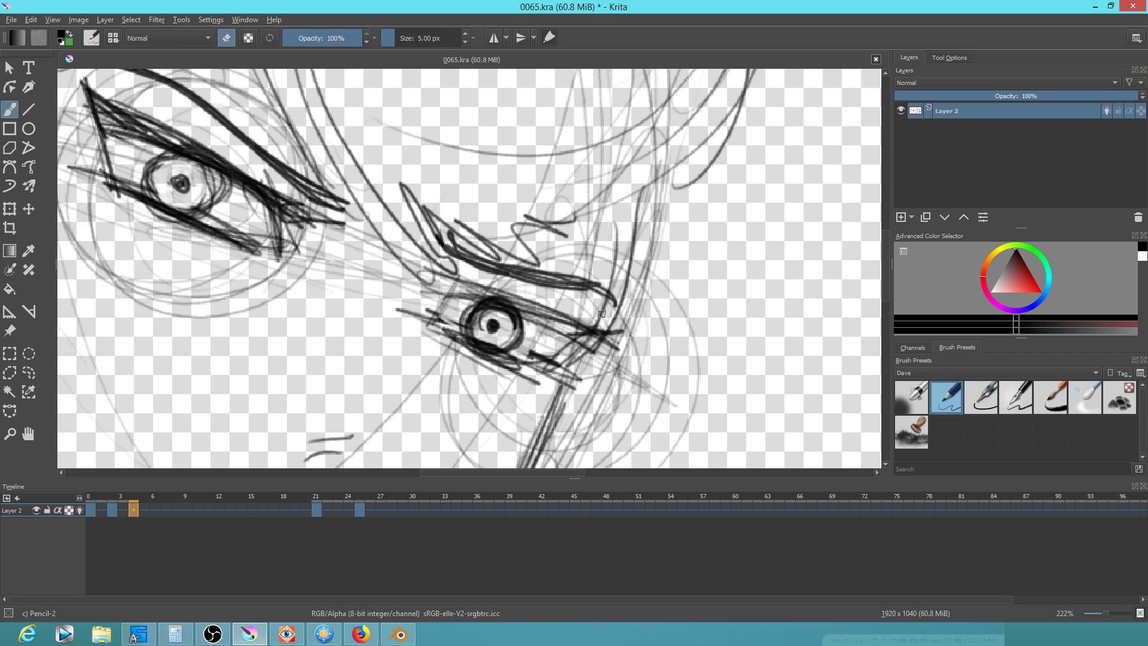
key(e)
key(m)
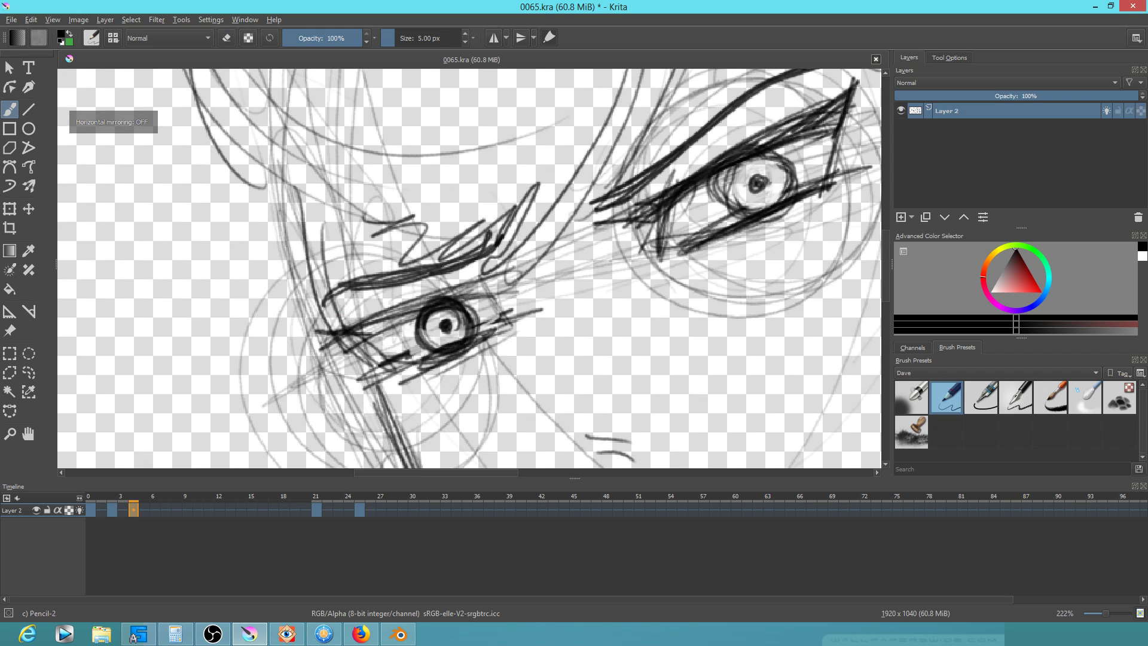
Thicken the smaller eye's upper lash line and inner corner, and draw the lower edge of the mouth
scroll(543, 291, down, 3)
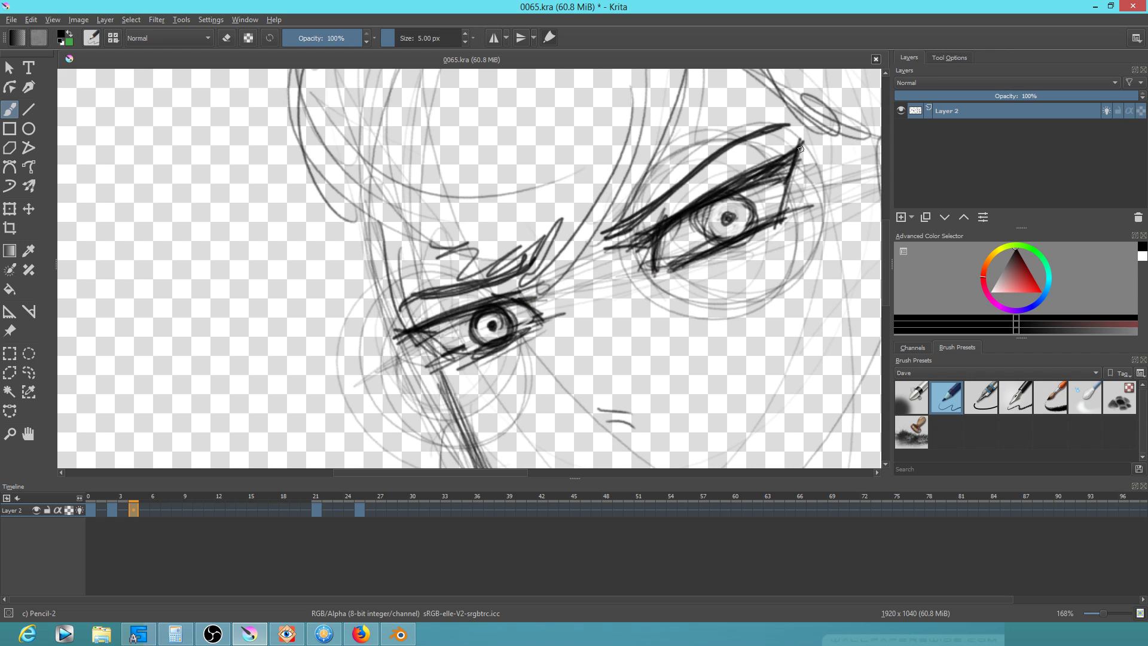
mouse_move(504, 302)
mouse_down()
mouse_move(389, 342)
mouse_move(436, 328)
mouse_move(418, 344)
mouse_move(445, 358)
mouse_move(555, 314)
mouse_up()
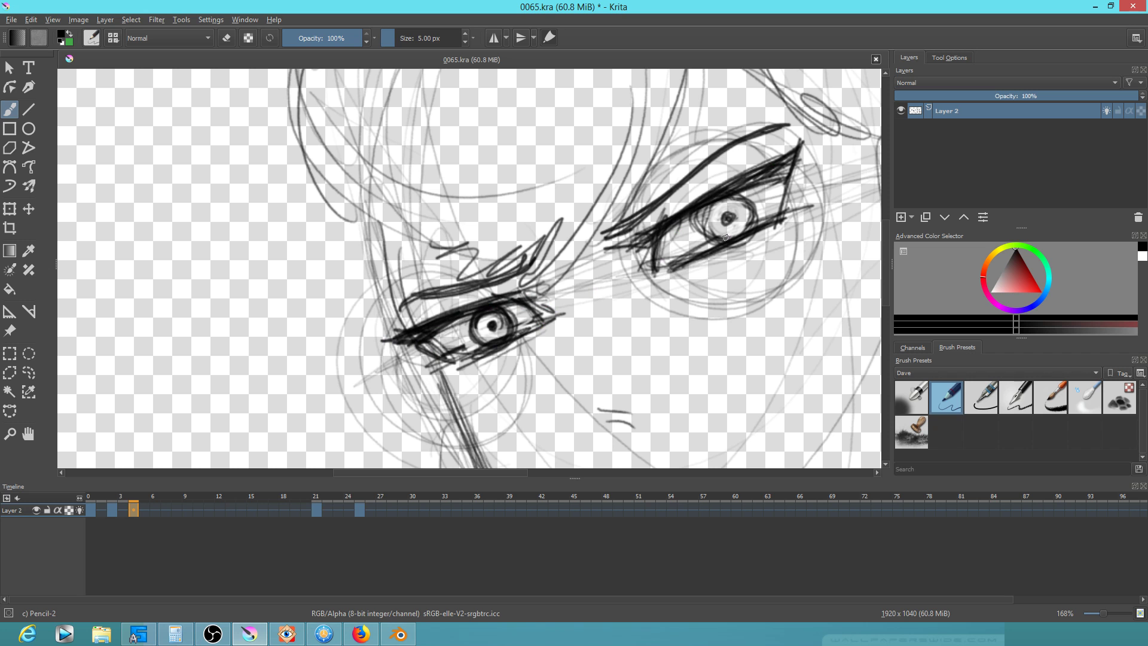
mouse_move(526, 260)
mouse_down()
mouse_move(439, 296)
mouse_move(369, 219)
mouse_up()
mouse_move(541, 339)
mouse_down()
mouse_move(565, 346)
mouse_move(544, 288)
mouse_up()
drag(553, 399, 629, 379)
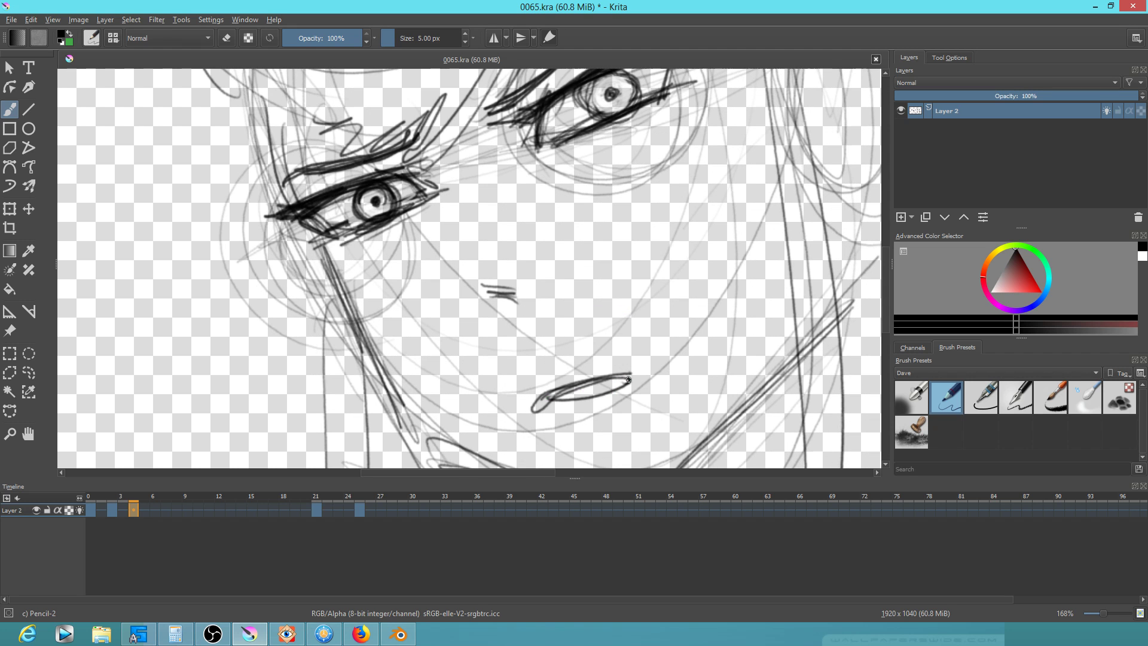
Reinforce the face contour along the jaw between the chin and the ear
drag(668, 330, 643, 279)
mouse_move(299, 218)
mouse_down()
mouse_move(419, 399)
mouse_move(625, 459)
mouse_move(759, 318)
mouse_up()
drag(618, 460, 801, 273)
drag(718, 374, 812, 230)
scroll(807, 233, down, 5)
scroll(751, 318, down, 1)
drag(714, 328, 544, 408)
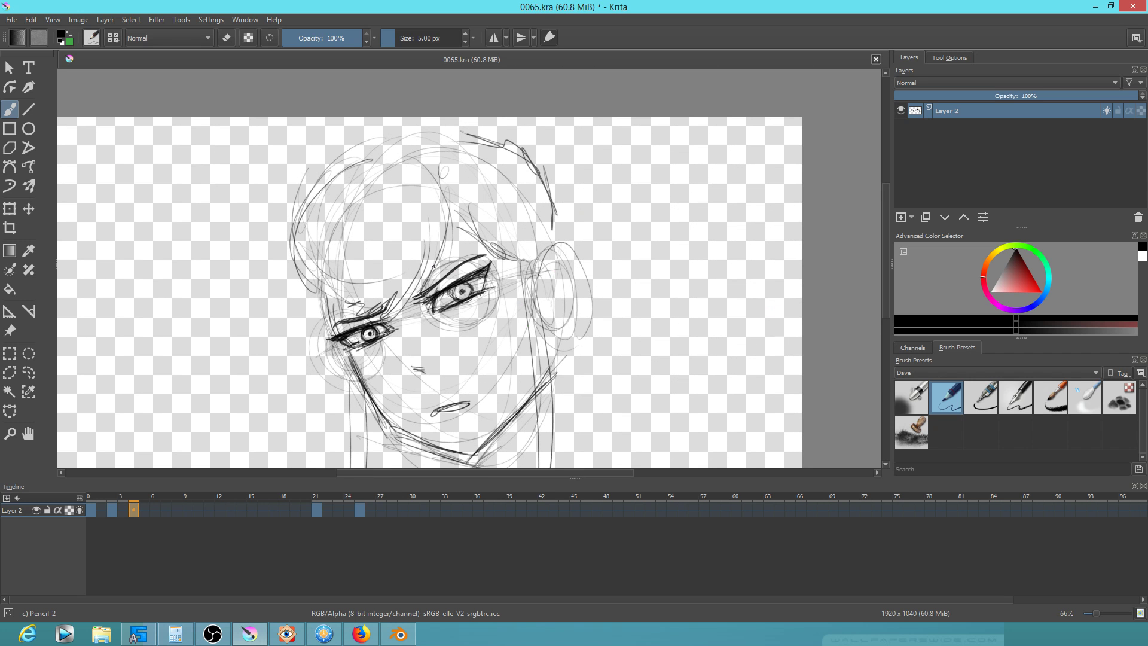
Redraw the outer hair outline and fringe using the Blender reference, and sketch long ponytail lines beyond the ear
mouse_move(449, 225)
mouse_down()
mouse_move(394, 326)
mouse_move(447, 225)
mouse_up()
drag(368, 144, 291, 242)
drag(332, 174, 383, 141)
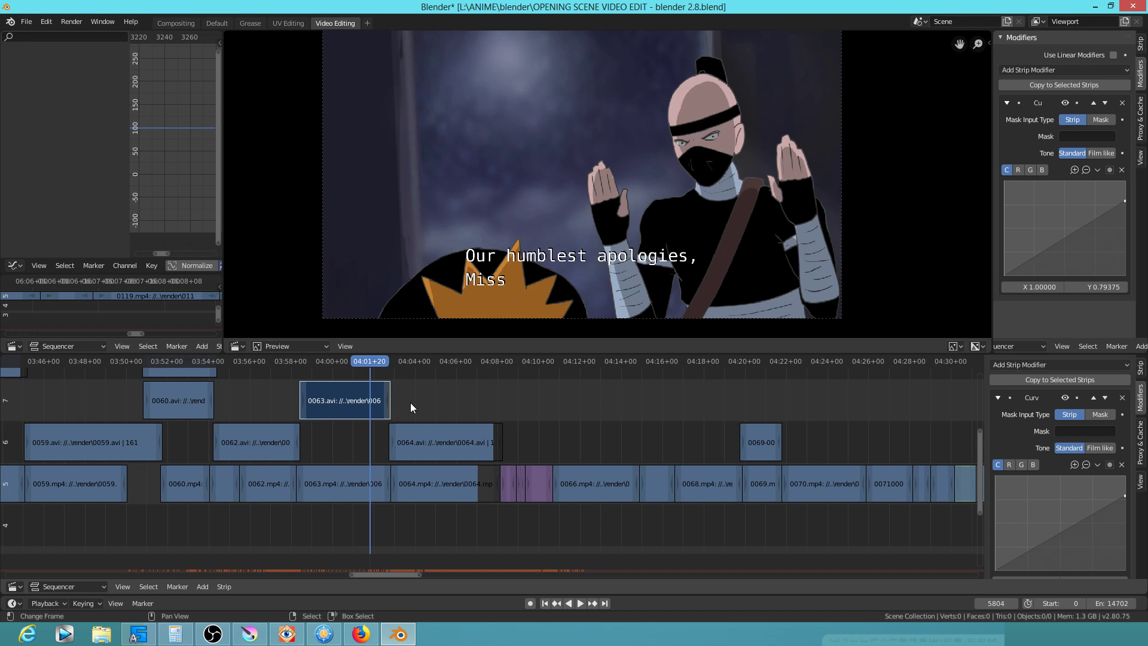
mouse_move(410, 403)
mouse_down()
mouse_move(555, 407)
mouse_move(490, 405)
mouse_move(526, 405)
mouse_up()
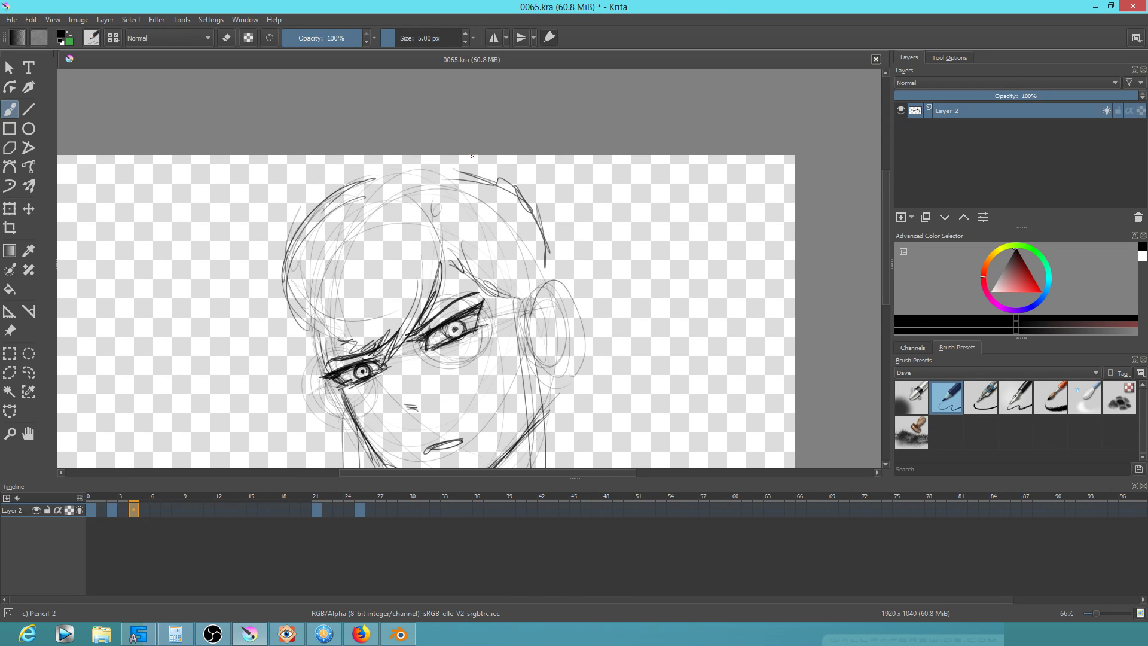
mouse_move(583, 155)
mouse_down()
mouse_move(625, 411)
mouse_move(616, 435)
mouse_up()
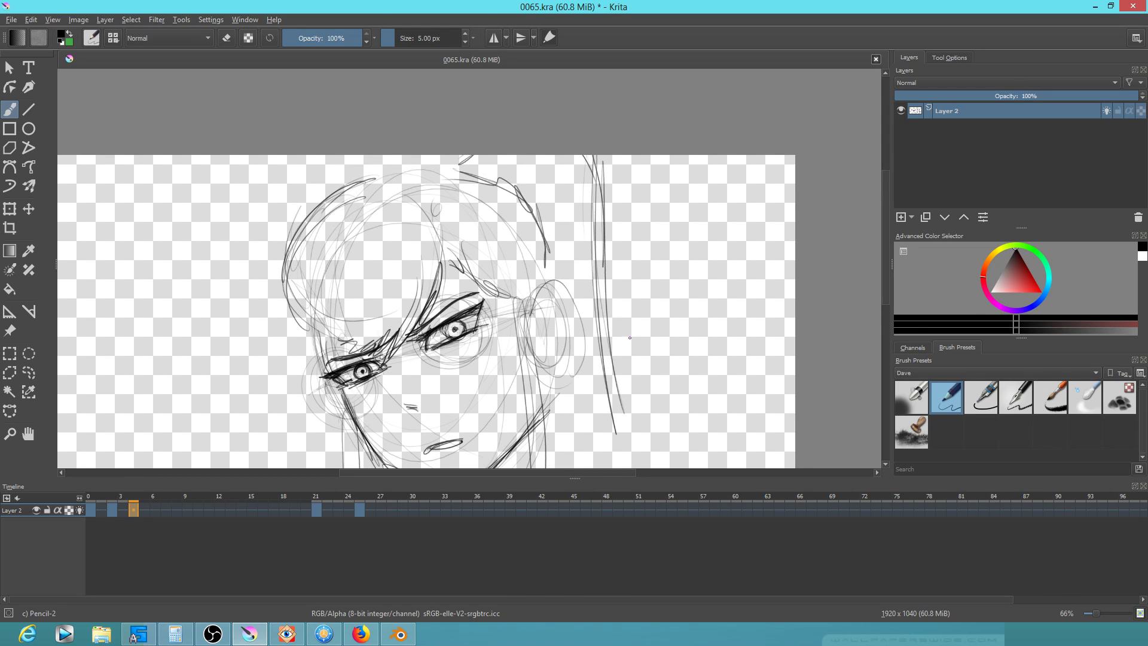
Draw the long side locks framing the face, extending both down to the canvas's lower edge
drag(513, 232, 525, 179)
scroll(525, 179, down, 3)
mouse_move(521, 132)
mouse_down()
mouse_move(547, 407)
mouse_move(556, 362)
mouse_up()
drag(543, 180, 565, 397)
drag(543, 137, 562, 406)
drag(362, 236, 366, 406)
mouse_move(370, 278)
mouse_down()
mouse_move(380, 406)
mouse_move(360, 407)
mouse_up()
drag(365, 253, 362, 400)
drag(371, 272, 362, 398)
Redraw the ear with darker outer contours and an inner fold line
mouse_move(567, 119)
mouse_down()
mouse_move(543, 160)
mouse_move(584, 183)
mouse_move(580, 194)
mouse_up()
mouse_move(583, 147)
mouse_down()
mouse_move(576, 199)
mouse_move(562, 208)
mouse_up()
mouse_move(583, 198)
mouse_down()
mouse_move(582, 142)
mouse_move(583, 190)
mouse_move(559, 208)
mouse_up()
drag(567, 137, 558, 163)
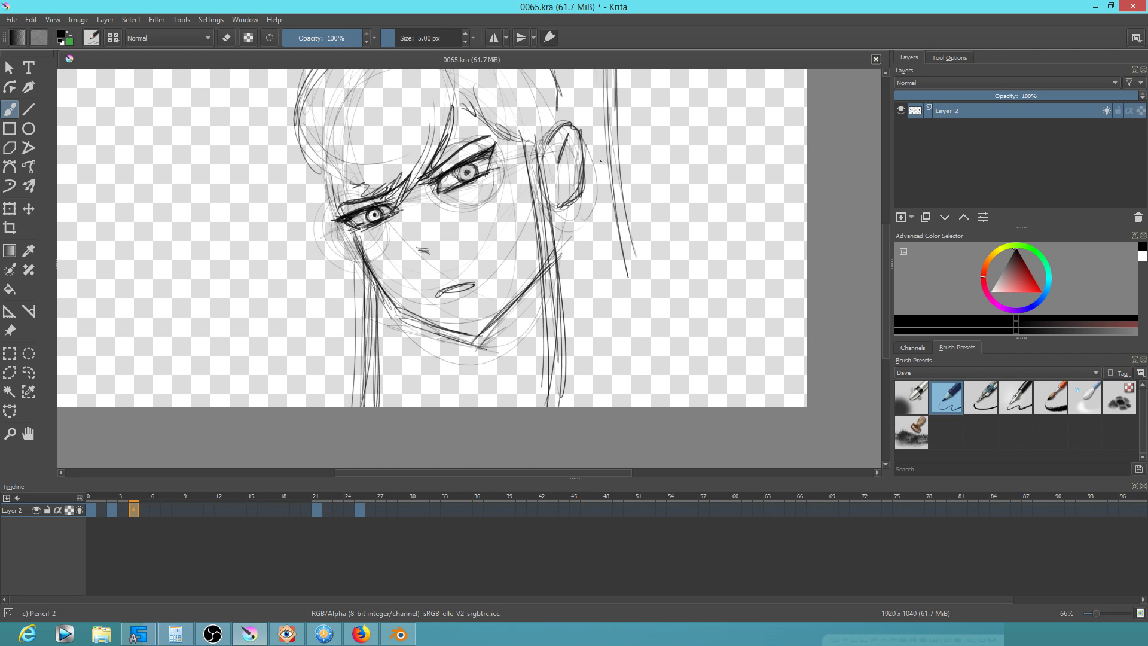
Lasso the ear on frame 4, scale it down slightly, shift it lower beside the head, and clear the selection
key(Left)
key(Left)
key(Left)
key(Left)
key(l)
drag(570, 104, 581, 106)
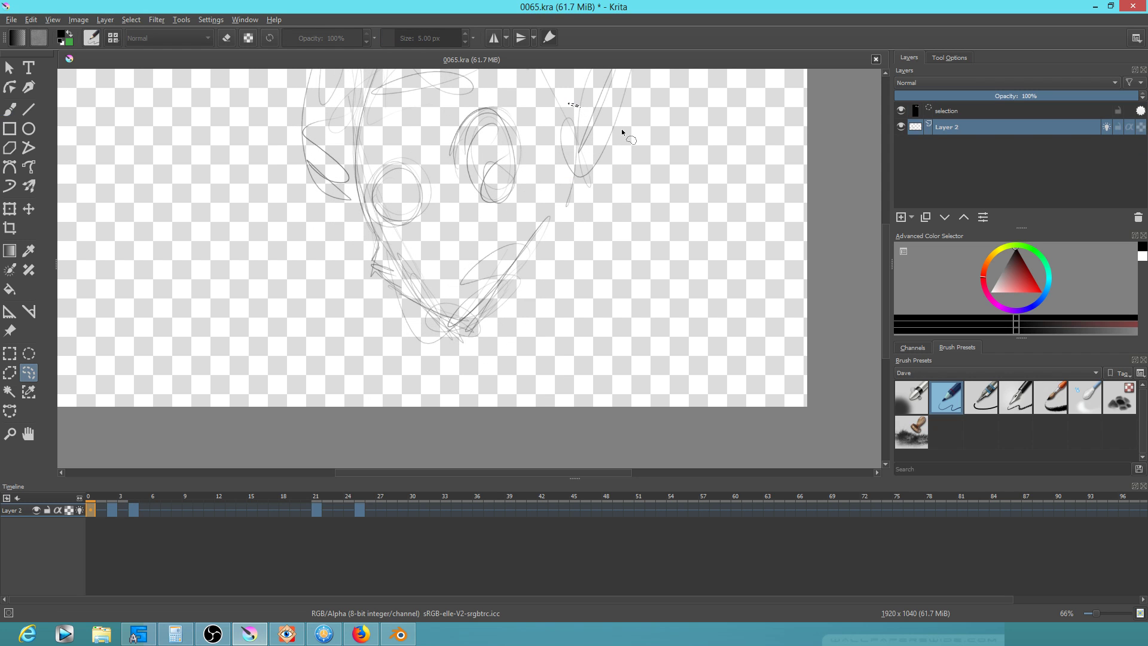
click(134, 510)
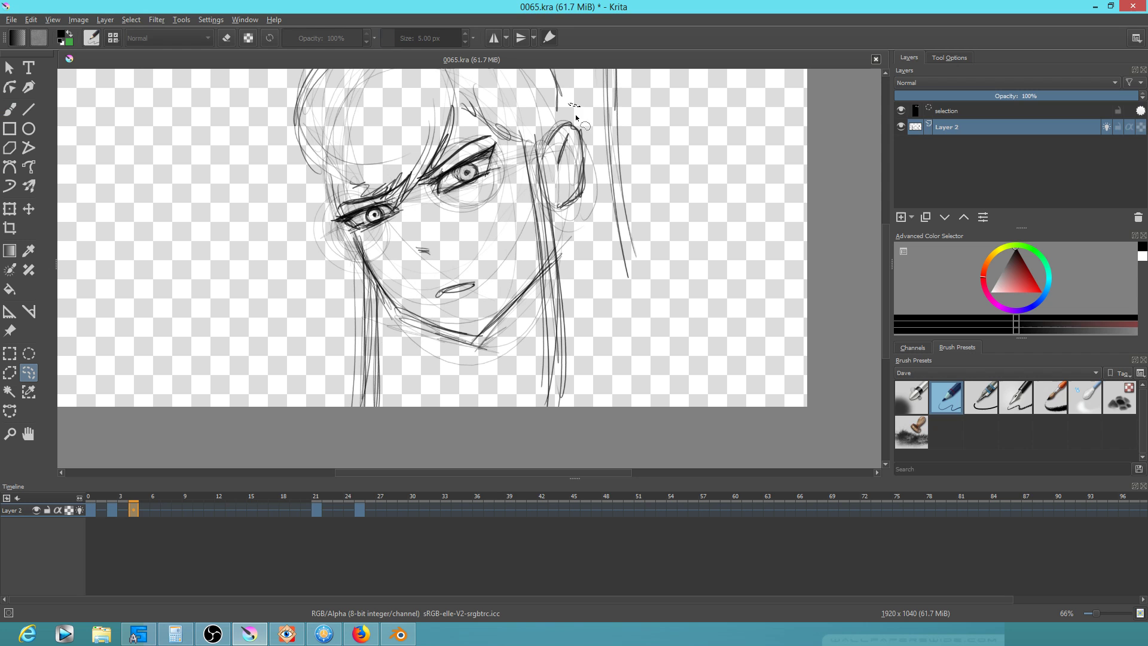
mouse_move(575, 105)
mouse_down()
mouse_move(553, 222)
mouse_move(601, 117)
mouse_move(575, 100)
mouse_up()
key(ctrl+t)
drag(610, 230, 601, 213)
drag(580, 171, 581, 186)
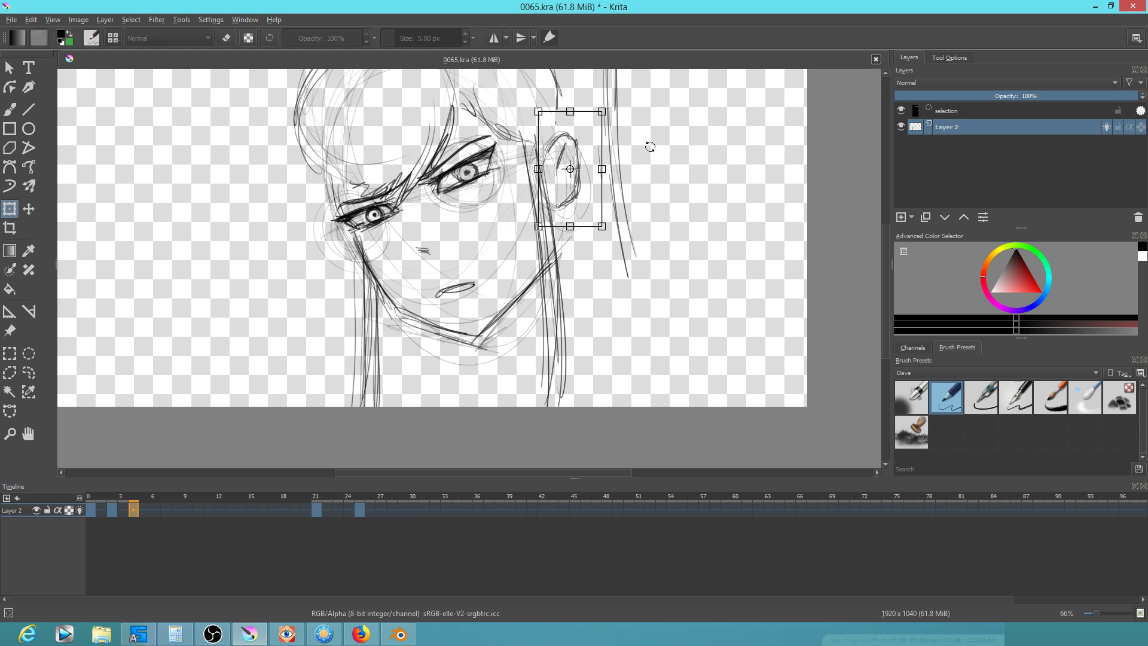
scroll(654, 269, down, 1)
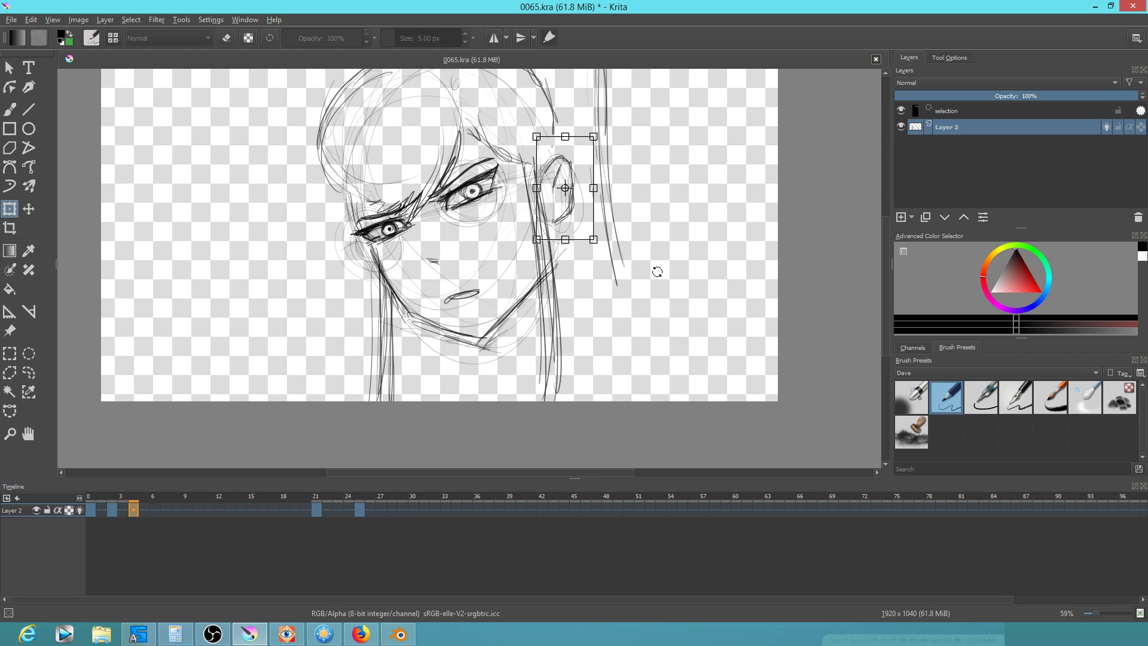
key(b)
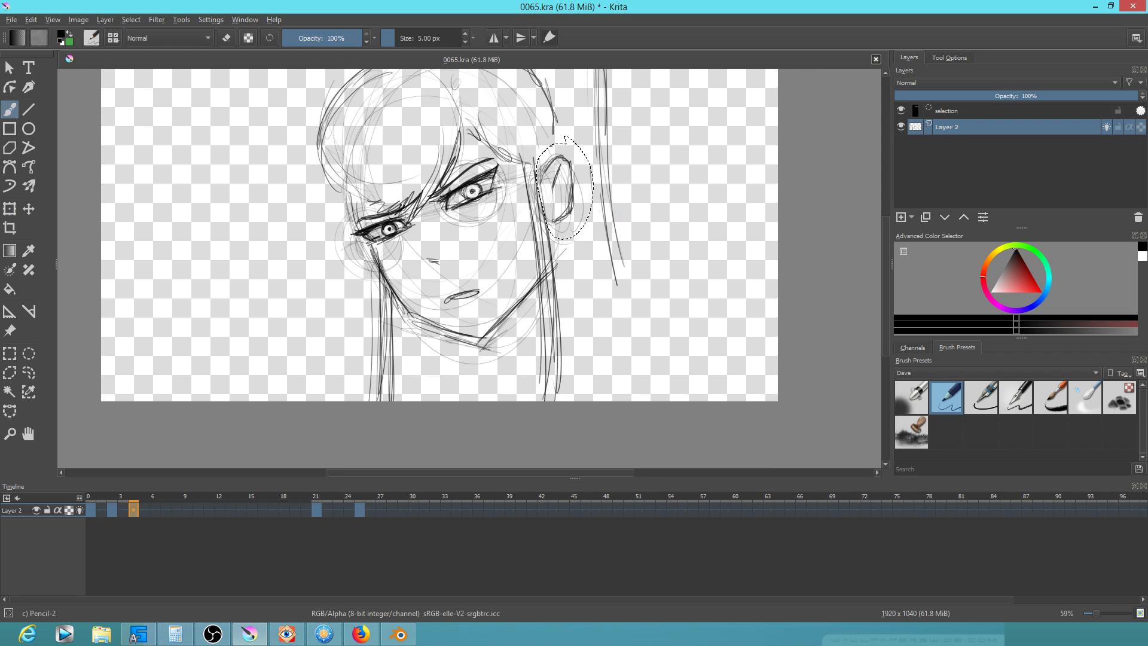
key(ctrl+shift+a)
Sketch the neck and shoulder lines below the ear and a short neck line under the chin on frame 4
mouse_move(571, 256)
mouse_down()
mouse_move(600, 333)
mouse_move(626, 327)
mouse_up()
mouse_move(610, 333)
mouse_down()
mouse_move(703, 366)
mouse_move(712, 400)
mouse_move(664, 361)
mouse_up()
drag(496, 351, 506, 391)
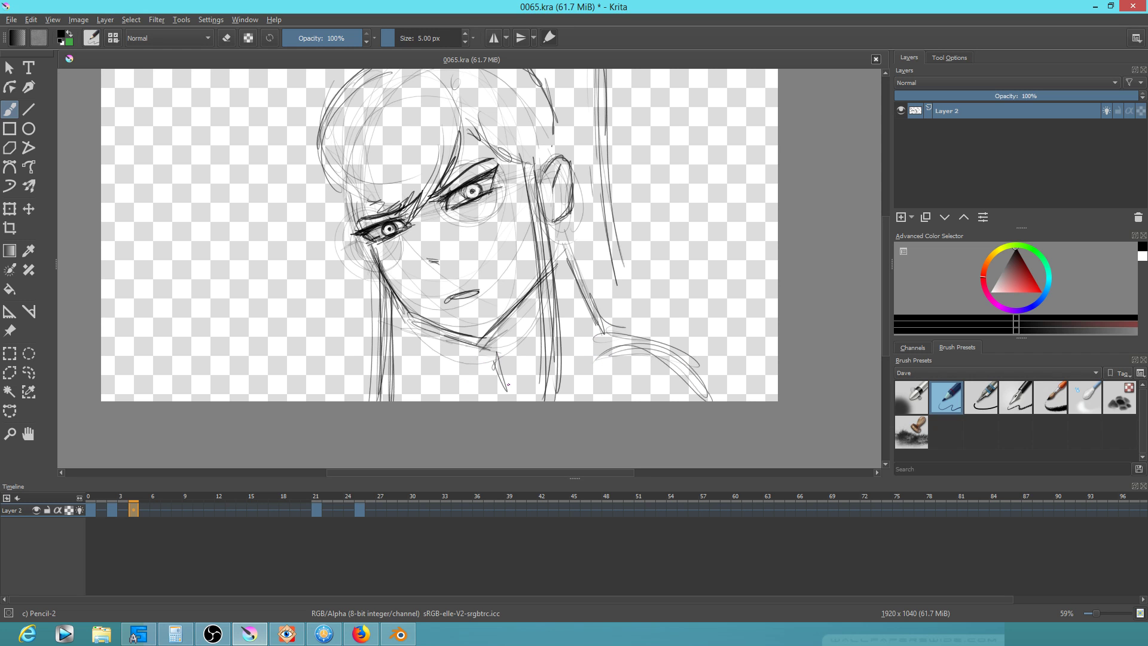
drag(522, 327, 529, 313)
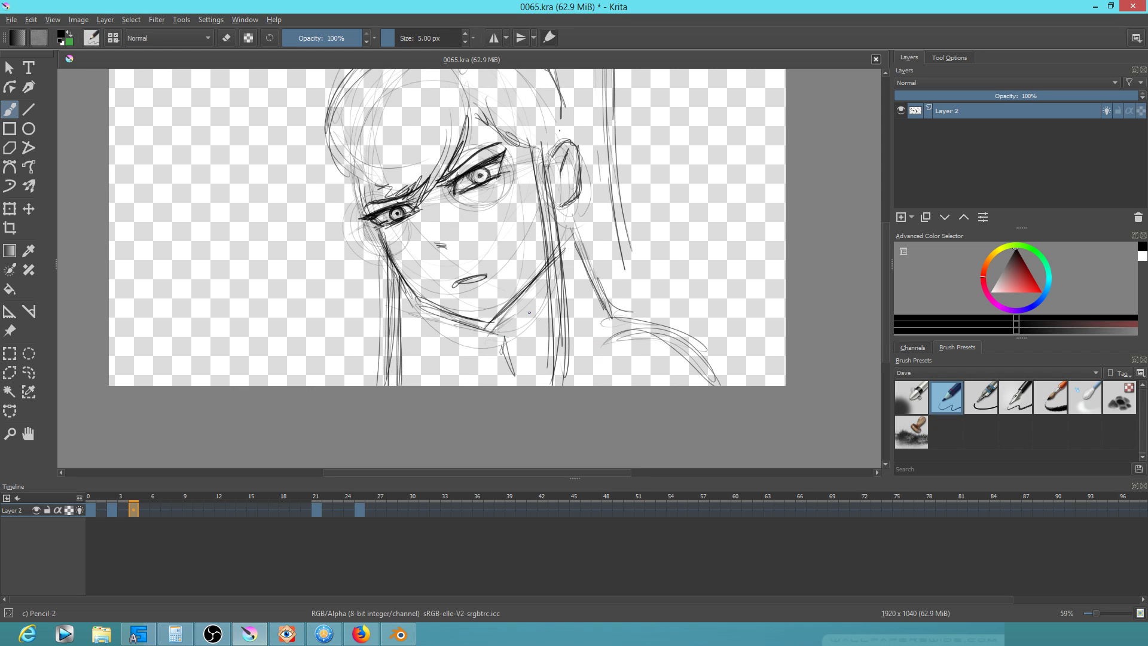
Rough in the ear, both narrow eye shapes and the cheek contour on frame 2, following the onion-skinned close-up
click(114, 510)
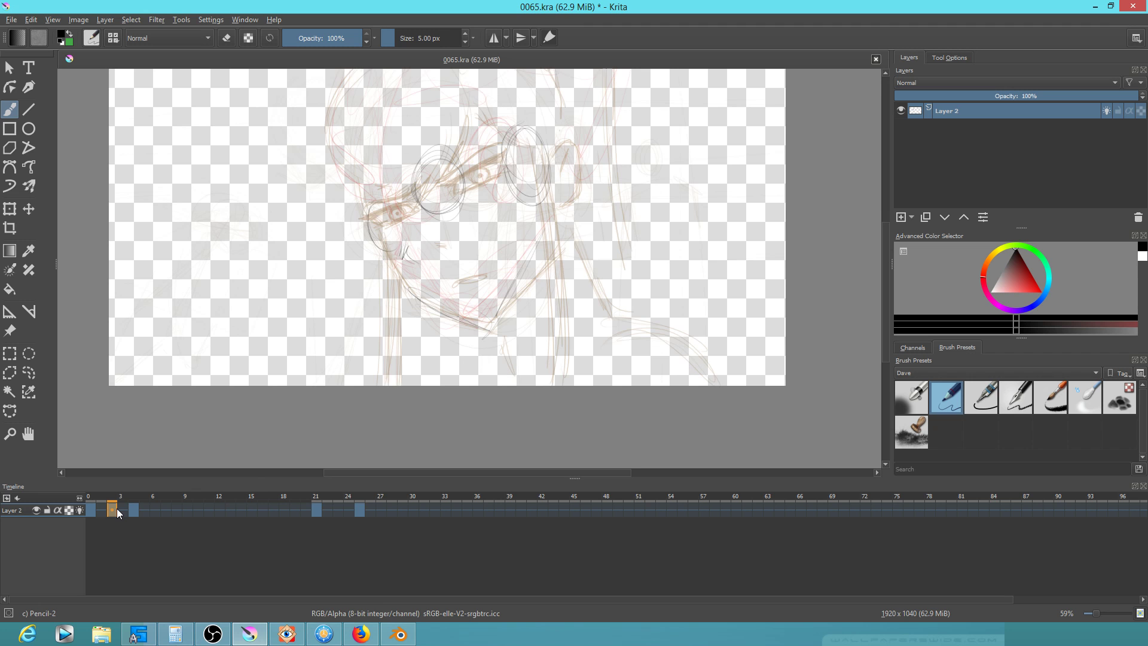
drag(532, 276, 509, 330)
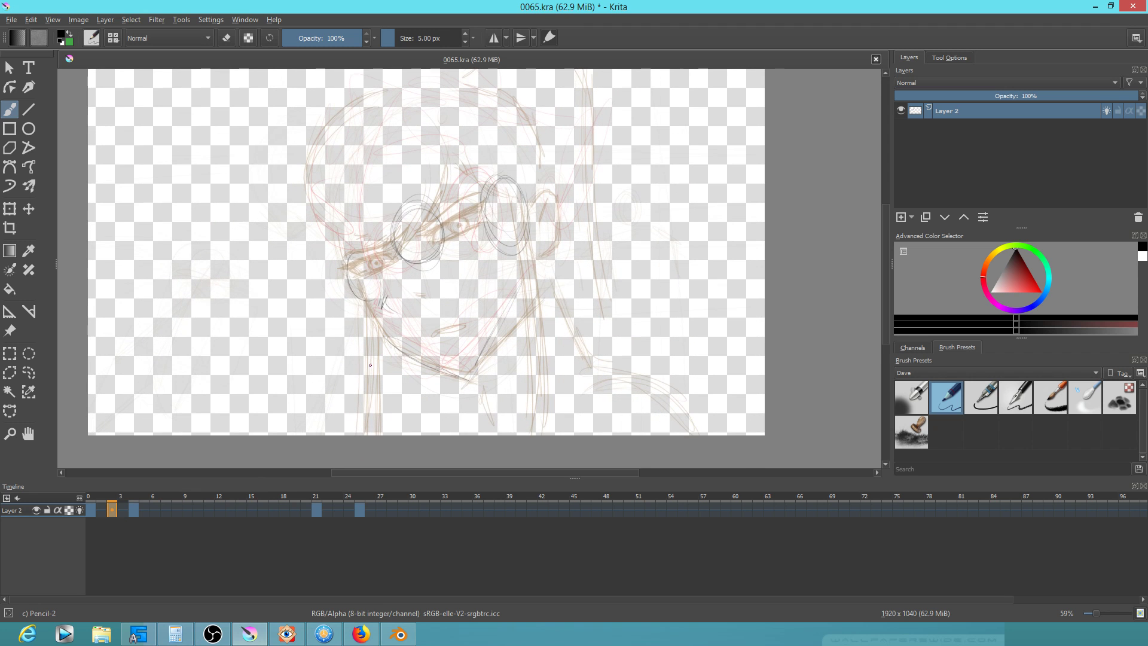
click(93, 510)
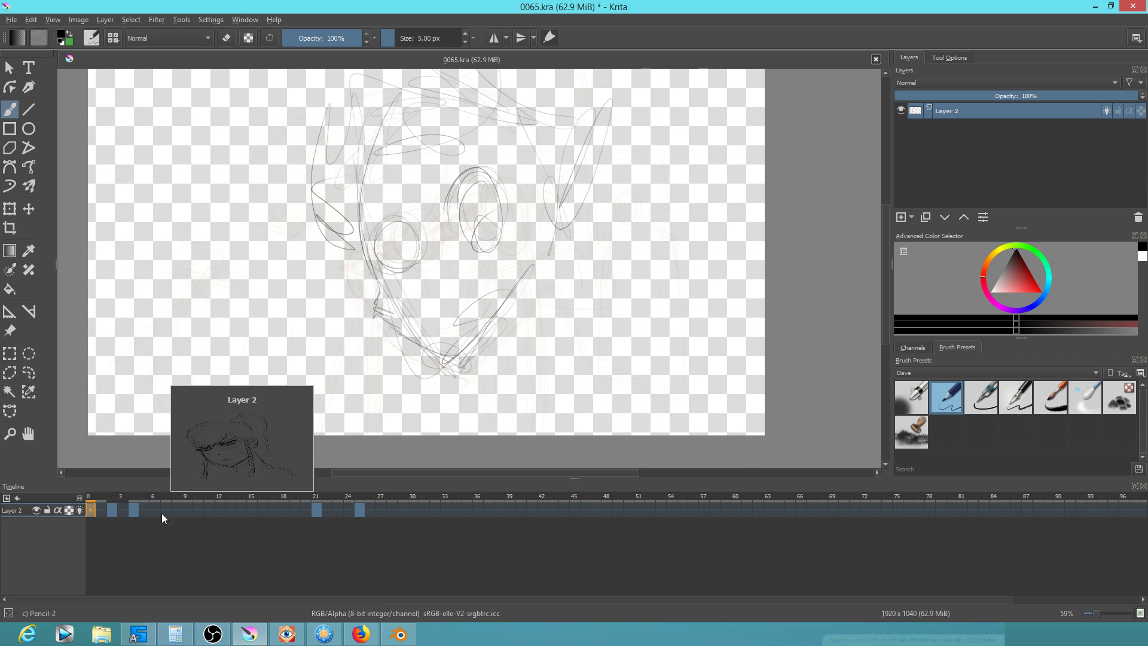
click(113, 509)
mouse_move(510, 190)
mouse_down()
mouse_move(528, 222)
mouse_move(512, 239)
mouse_up()
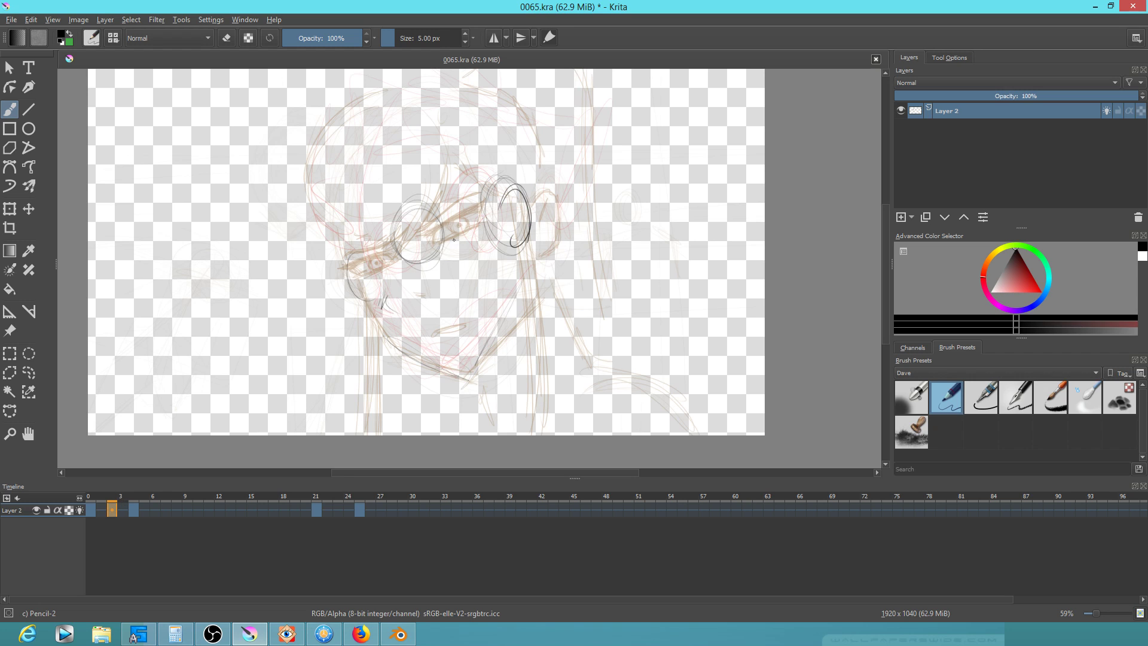
drag(401, 245, 458, 219)
mouse_move(403, 259)
mouse_down()
mouse_move(475, 236)
mouse_move(475, 219)
mouse_move(439, 222)
mouse_move(428, 234)
mouse_move(458, 223)
mouse_move(339, 269)
mouse_move(349, 285)
mouse_up()
drag(384, 325, 471, 363)
Sketch the lids and iris of the downcast eye on frame 0, checking its placement against frame 4
key(Left)
key(Left)
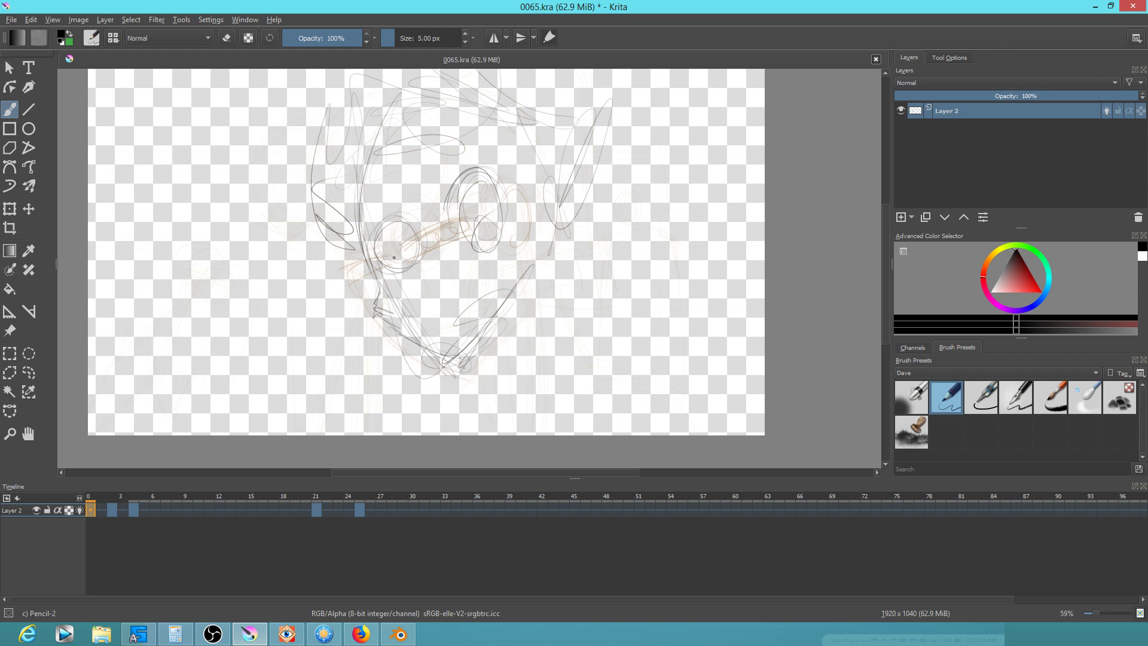
drag(370, 259, 415, 236)
key(Right)
key(Right)
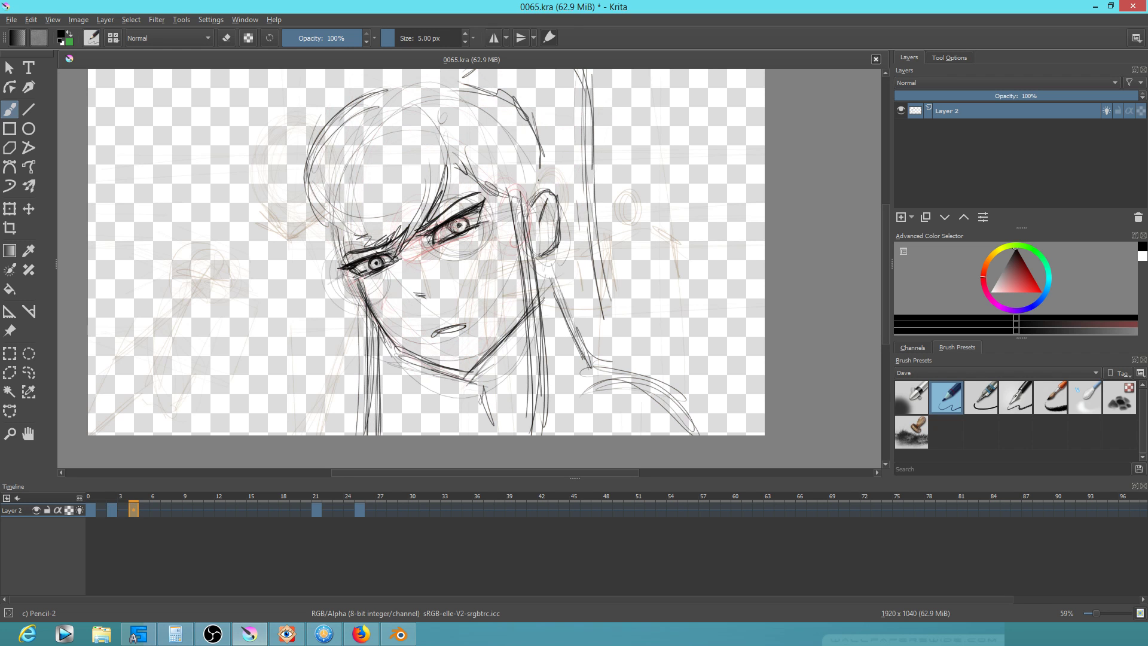
key(Left)
key(Left)
drag(372, 257, 398, 248)
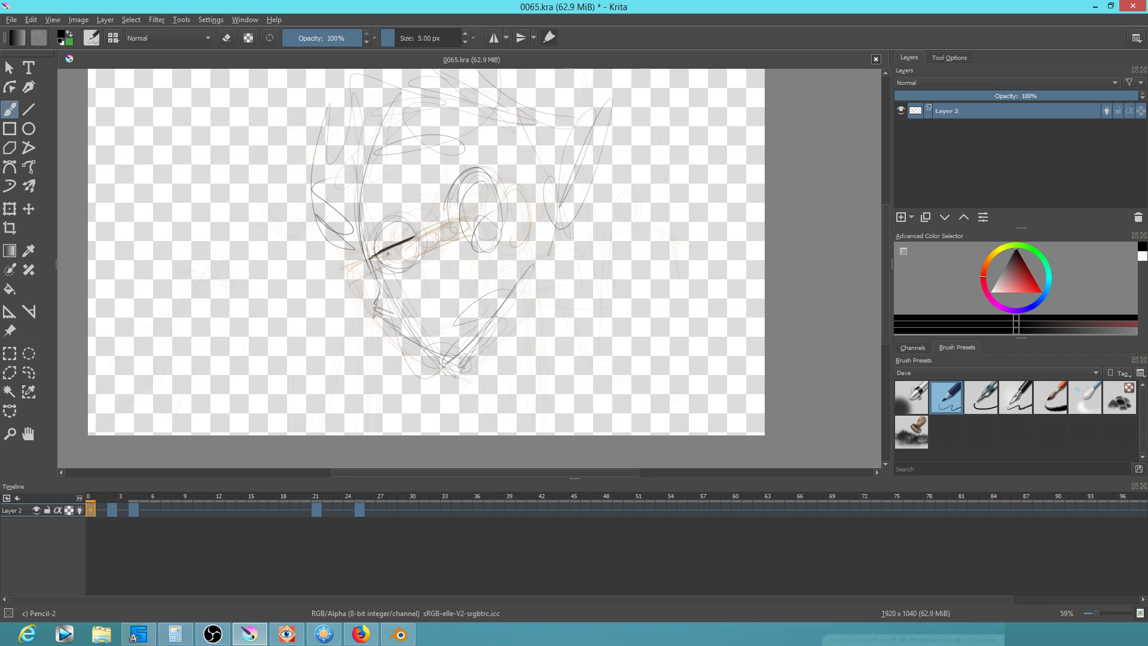
mouse_move(384, 262)
mouse_down()
mouse_move(411, 260)
mouse_move(413, 223)
mouse_move(366, 253)
mouse_up()
Add the near eye's circles, the nose lines and the jaw contour to the frame 2 in-between
key(period)
key(period)
key(comma)
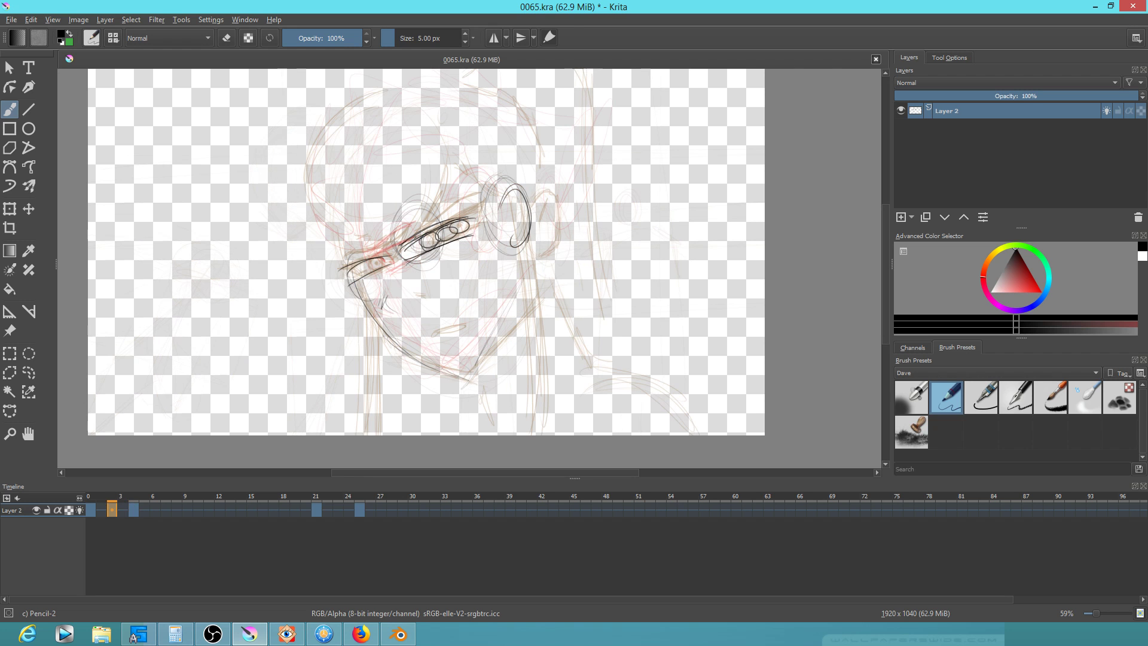
mouse_move(388, 256)
mouse_down()
mouse_move(351, 275)
mouse_move(413, 298)
mouse_move(389, 307)
mouse_move(450, 375)
mouse_up()
mouse_move(362, 300)
mouse_down()
mouse_move(467, 365)
mouse_move(524, 273)
mouse_move(571, 312)
mouse_up()
Flip back and forth between frames 0, 2 and 4 to check the motion of the head turn
key(Left)
key(Left)
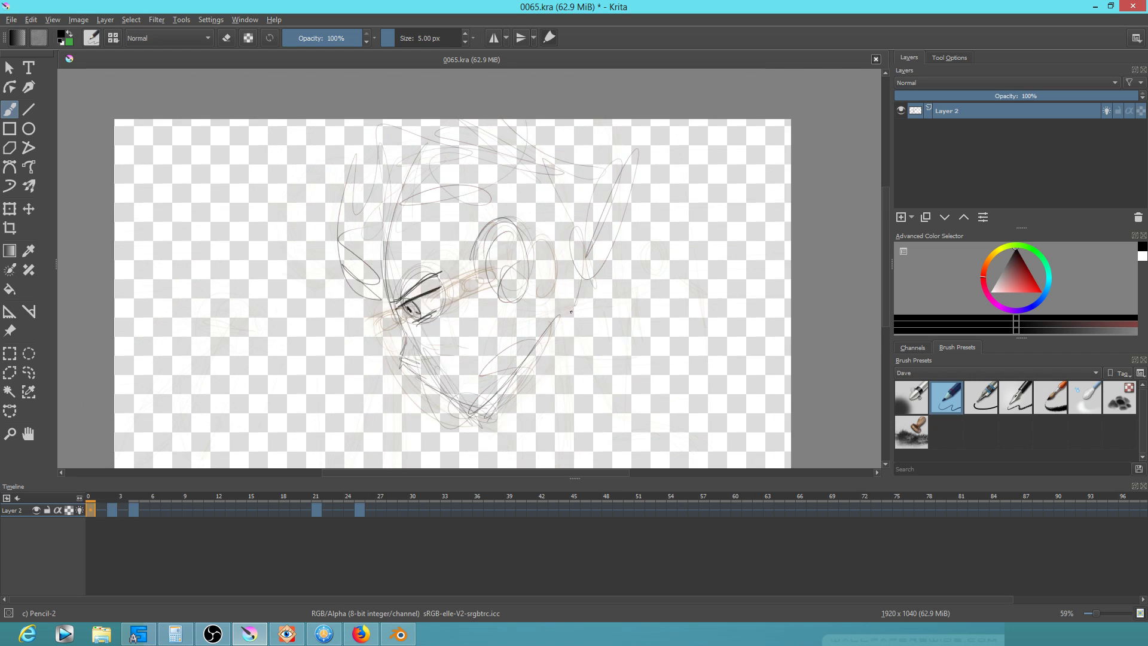
key(Right)
key(Right)
key(Right)
key(Right)
key(Left)
key(Left)
key(Left)
key(Left)
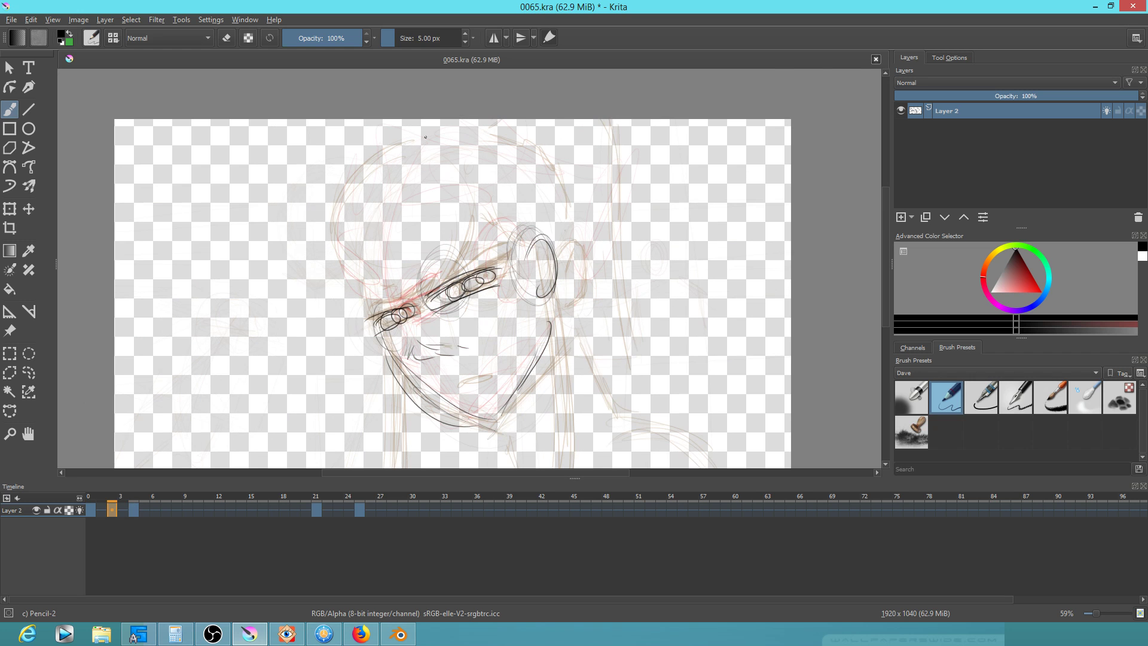
Draw the front hair outline on frame 2, curving from the crown down to the brow, with an inner fringe line
key(Right)
key(Right)
mouse_move(402, 147)
mouse_down()
mouse_move(330, 257)
mouse_move(339, 280)
mouse_up()
drag(355, 177, 369, 298)
drag(341, 245, 378, 308)
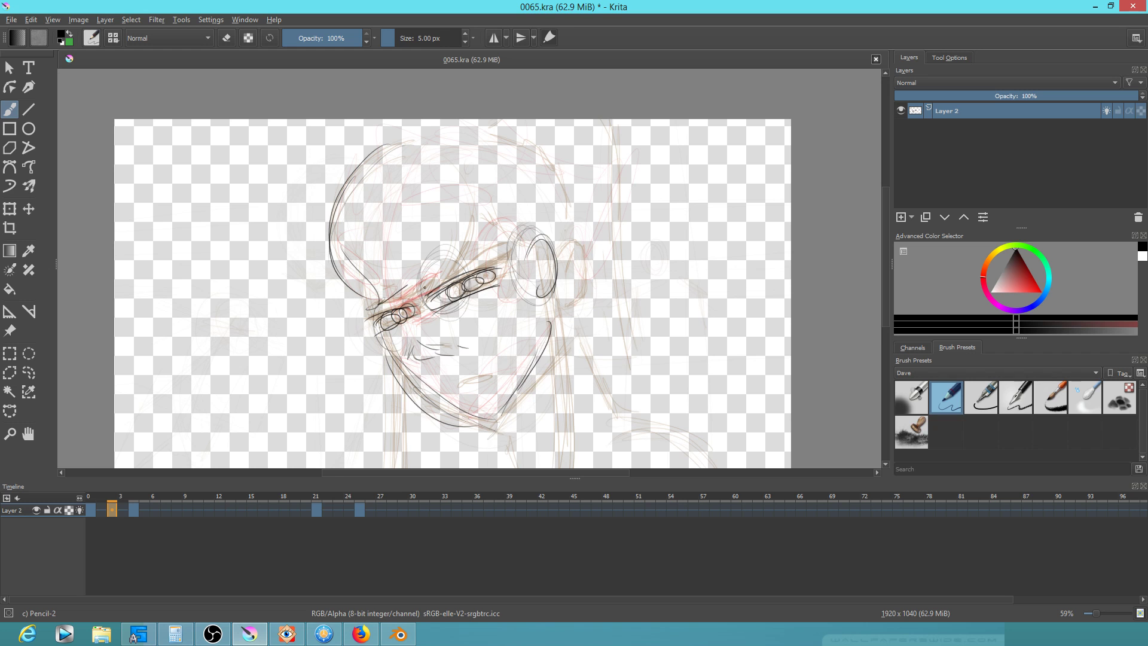
mouse_move(389, 147)
mouse_down()
mouse_move(383, 270)
mouse_move(323, 248)
mouse_up()
drag(357, 133, 306, 204)
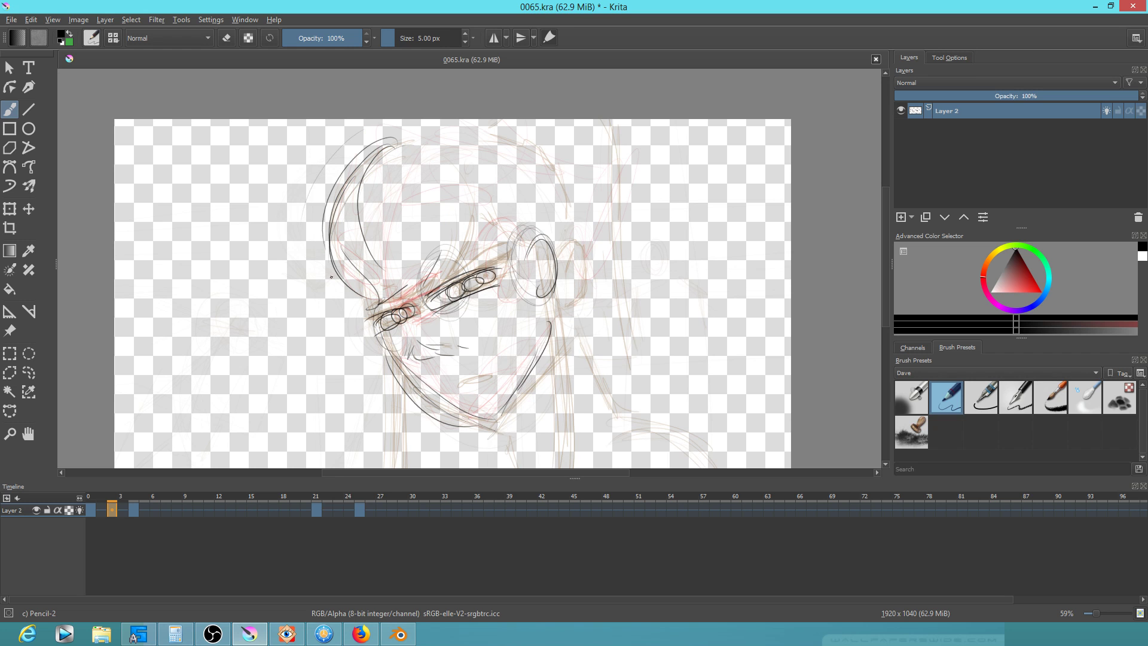
Sketch the long ponytail lines behind the head on frame 2 after comparing the neighbouring frames
drag(600, 190, 594, 243)
key(Left)
key(Left)
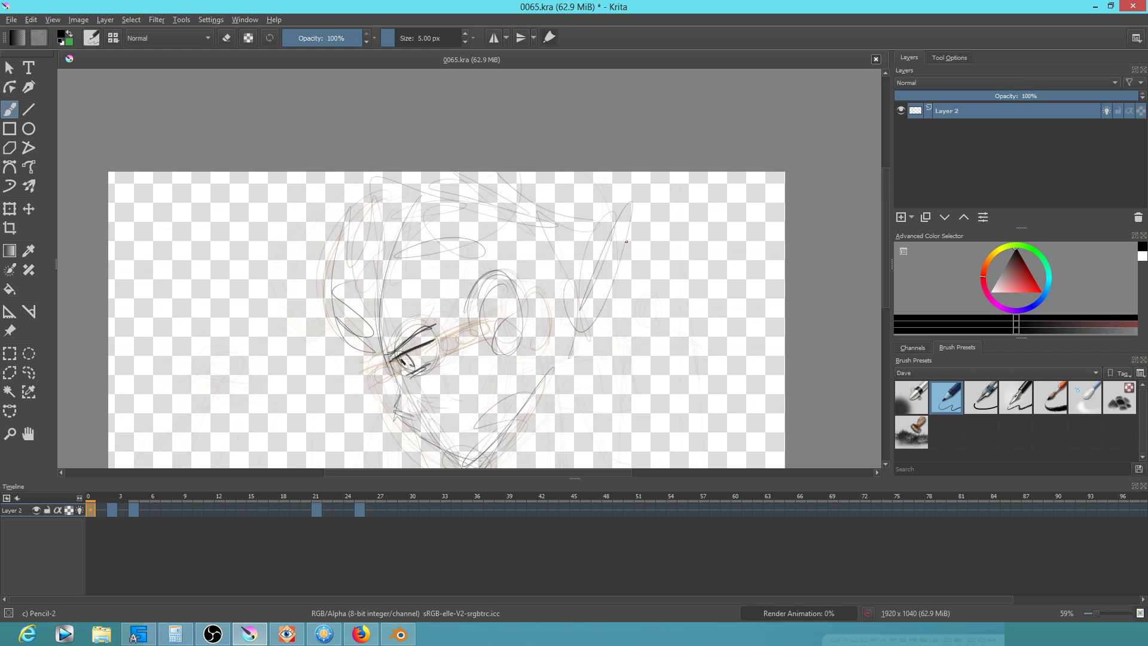
key(Right)
key(Right)
key(Right)
key(Right)
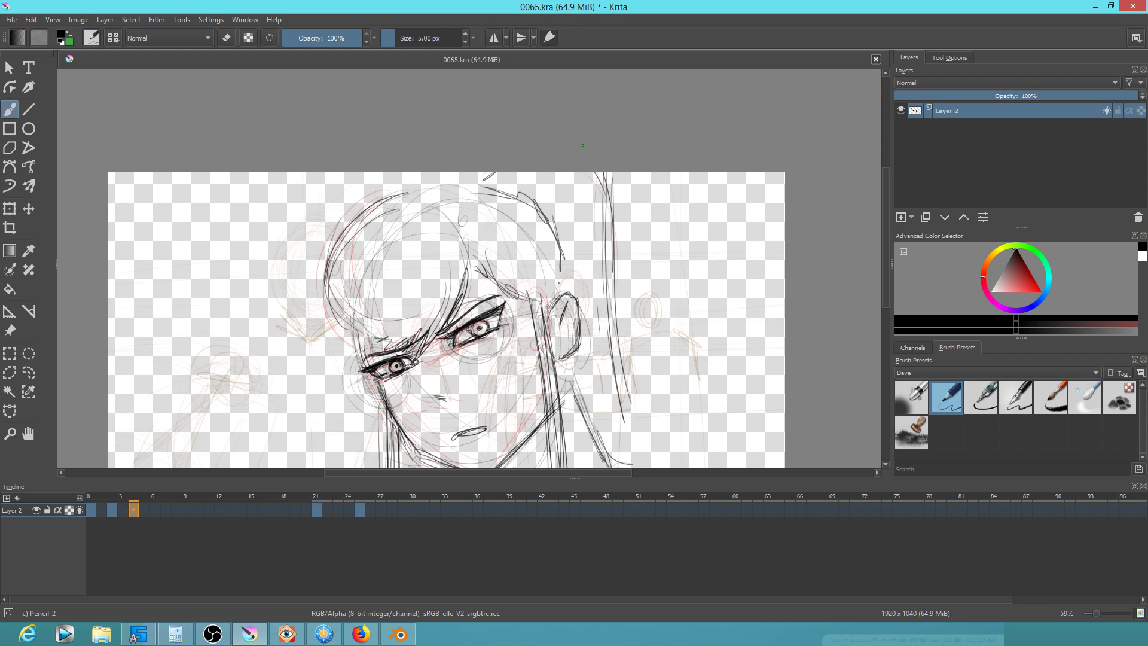
key(Left)
key(Left)
mouse_move(622, 173)
mouse_down()
mouse_move(649, 296)
mouse_move(634, 417)
mouse_move(627, 406)
mouse_up()
drag(568, 173, 603, 351)
scroll(591, 410, down, 2)
Darken the brow, nose and lower-face profile down to the chin on frame 0
key(Right)
key(Right)
key(Left)
key(Left)
key(Left)
key(Left)
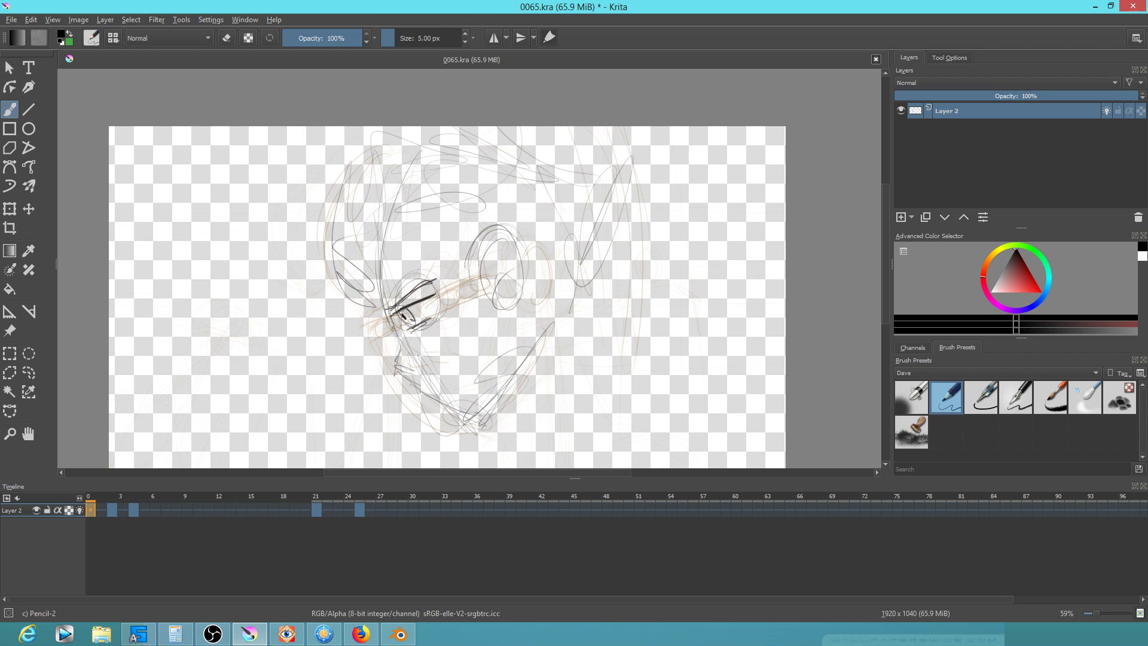
mouse_move(376, 279)
mouse_down()
mouse_move(404, 335)
mouse_move(397, 325)
mouse_up()
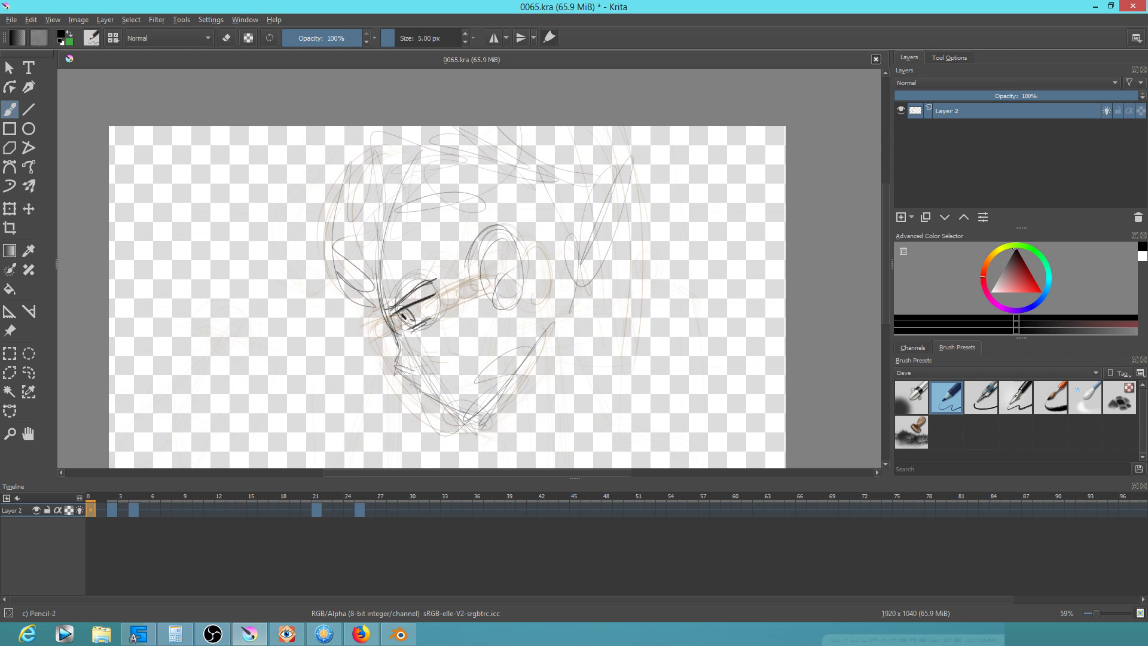
mouse_move(398, 366)
mouse_down()
mouse_move(469, 408)
mouse_move(529, 340)
mouse_move(524, 324)
mouse_up()
key(space)
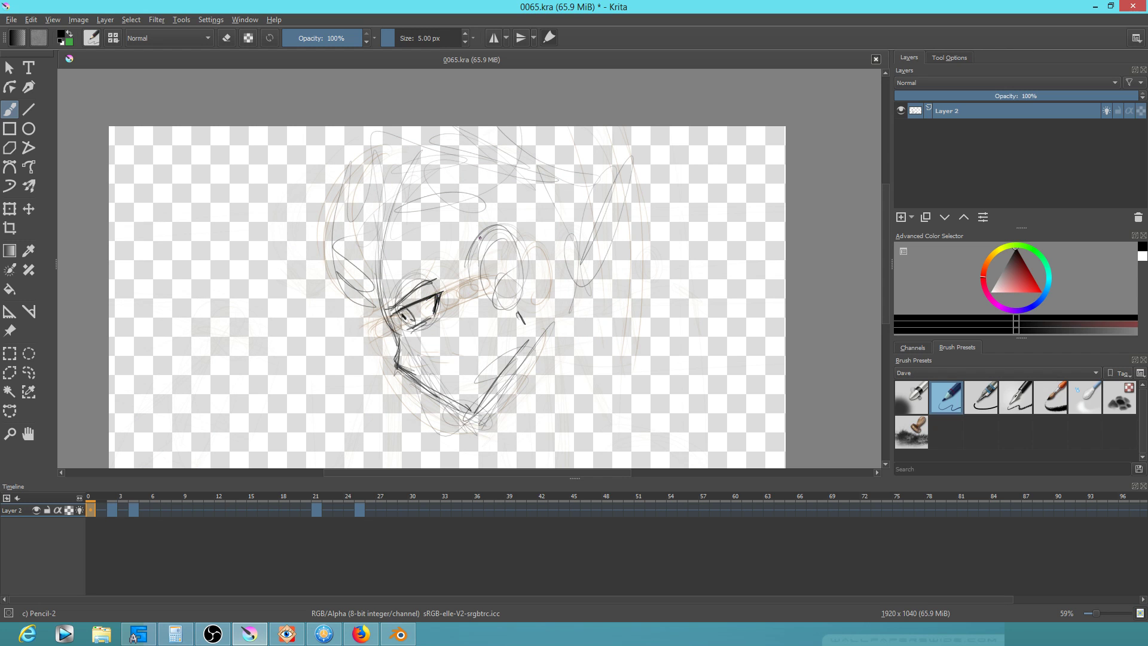
Draw the outer fringe outline and an inner hair strand above the eye on frame 0
mouse_move(393, 305)
mouse_down()
mouse_move(436, 275)
mouse_move(361, 307)
mouse_up()
key(Right)
key(Right)
key(Left)
key(Left)
drag(388, 298, 418, 239)
mouse_move(353, 299)
mouse_down()
mouse_move(323, 240)
mouse_move(314, 257)
mouse_move(316, 206)
mouse_move(344, 170)
mouse_move(385, 234)
mouse_up()
drag(528, 282, 541, 218)
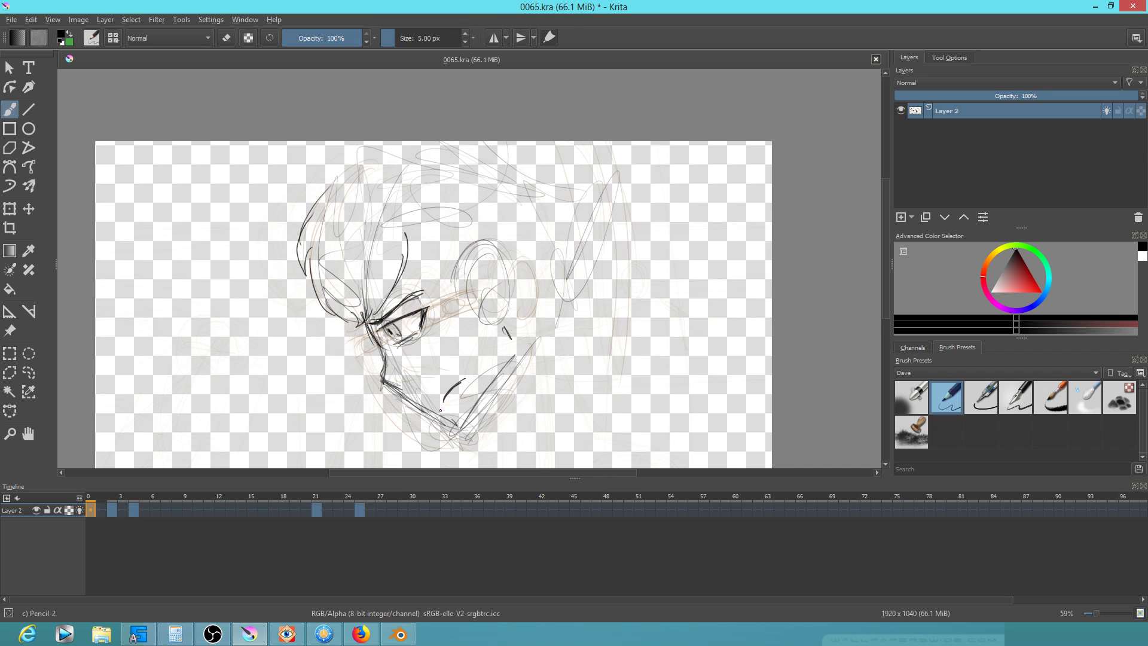
Reinforce the lower-face line, chin and jaw toward the ear on frame 0, and compare with the adjacent frames
drag(383, 382, 463, 436)
mouse_move(411, 403)
mouse_down()
mouse_move(471, 438)
mouse_move(511, 364)
mouse_up()
drag(472, 430, 516, 341)
key(period)
key(period)
key(comma)
key(comma)
Redraw the ear on frame 0 with a darker outer contour and an inner fold line
mouse_move(481, 284)
mouse_down()
mouse_move(509, 284)
mouse_move(482, 288)
mouse_move(515, 308)
mouse_up()
drag(502, 261, 516, 320)
mouse_move(481, 281)
mouse_down()
mouse_move(511, 255)
mouse_move(515, 323)
mouse_up()
drag(497, 276, 491, 301)
Draw the hair strands sweeping from the forehead to the ear and short strokes at the crown on frame 0
drag(418, 218, 447, 271)
mouse_move(415, 213)
mouse_down()
mouse_move(420, 245)
mouse_move(466, 274)
mouse_up()
mouse_move(407, 225)
mouse_down()
mouse_move(460, 275)
mouse_move(459, 302)
mouse_up()
mouse_move(364, 189)
mouse_down()
mouse_move(397, 186)
mouse_move(299, 320)
mouse_move(428, 171)
mouse_move(418, 165)
mouse_up()
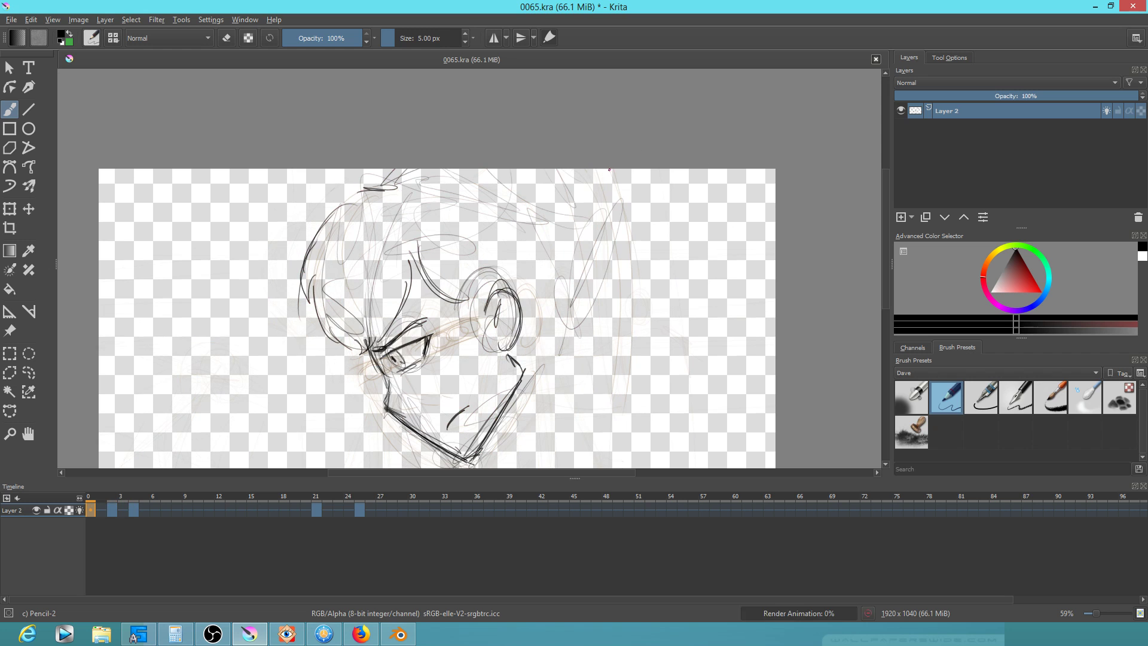
Draw the long ponytail on frame 0, falling from the canvas's upper edge to a pointed tip
drag(622, 173, 639, 350)
drag(628, 245, 651, 413)
drag(622, 284, 671, 420)
drag(620, 281, 617, 177)
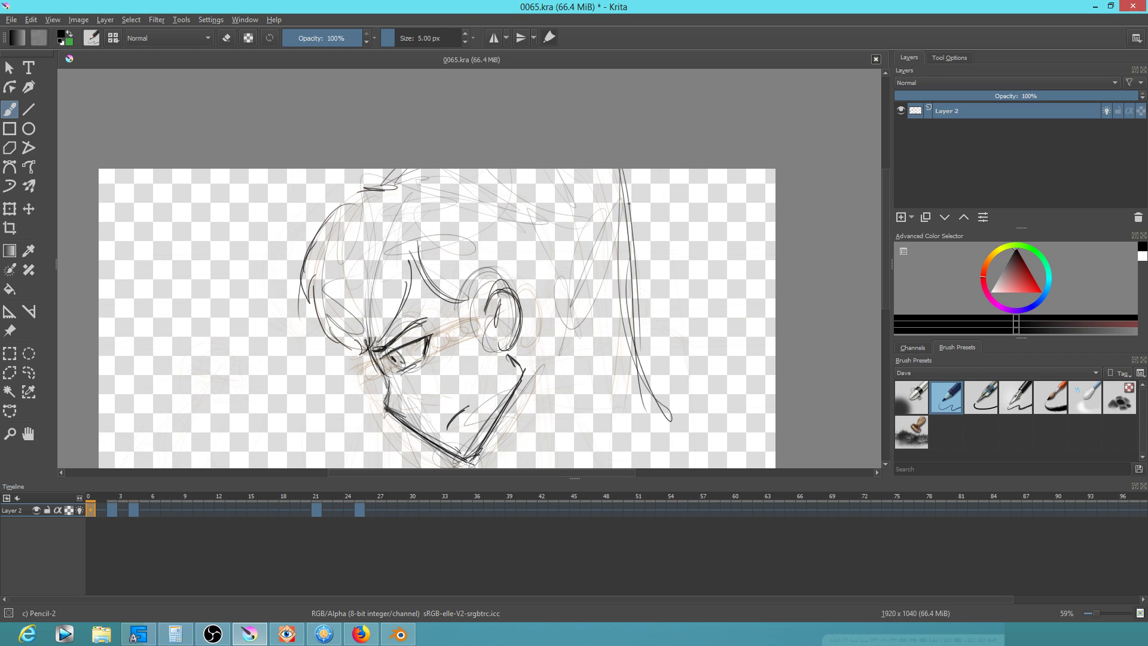
Draw the back-of-head curve behind the ear and the neck line running down from it on frame 0
drag(569, 239, 545, 346)
drag(567, 208, 544, 351)
mouse_move(531, 186)
mouse_down()
mouse_move(571, 338)
mouse_move(532, 188)
mouse_up()
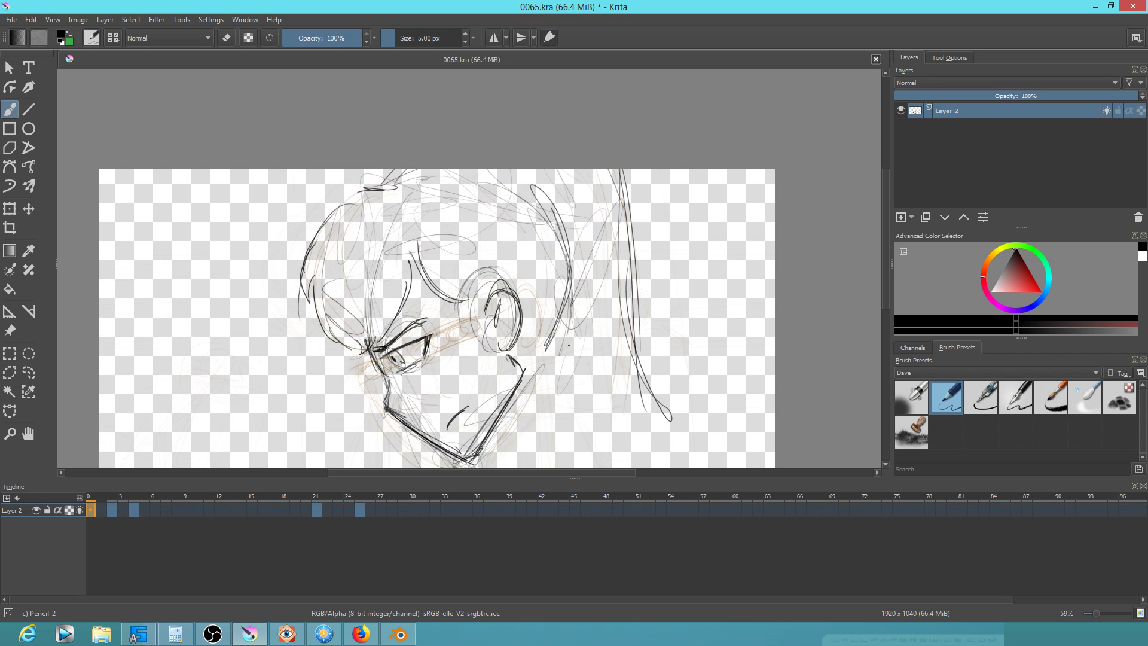
drag(545, 352, 591, 448)
drag(555, 384, 591, 441)
drag(551, 361, 590, 435)
drag(658, 337, 678, 241)
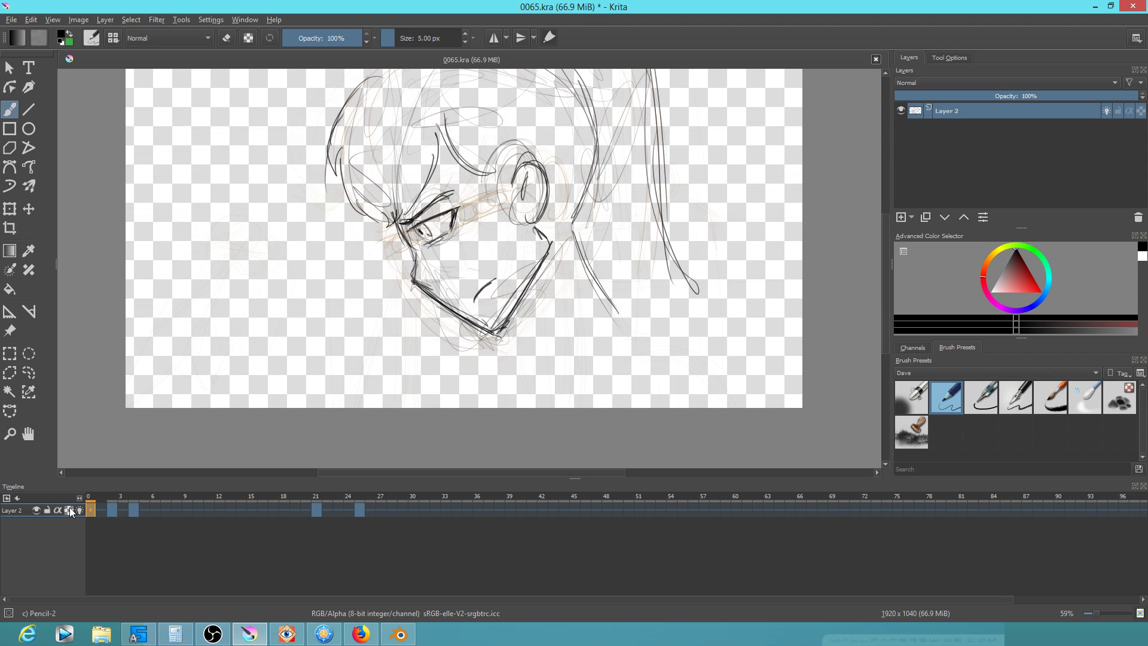
Move the glaring close-up to frame 0 in place of the rough head-turn keyframes, and play back the animation
scroll(530, 383, down, 3)
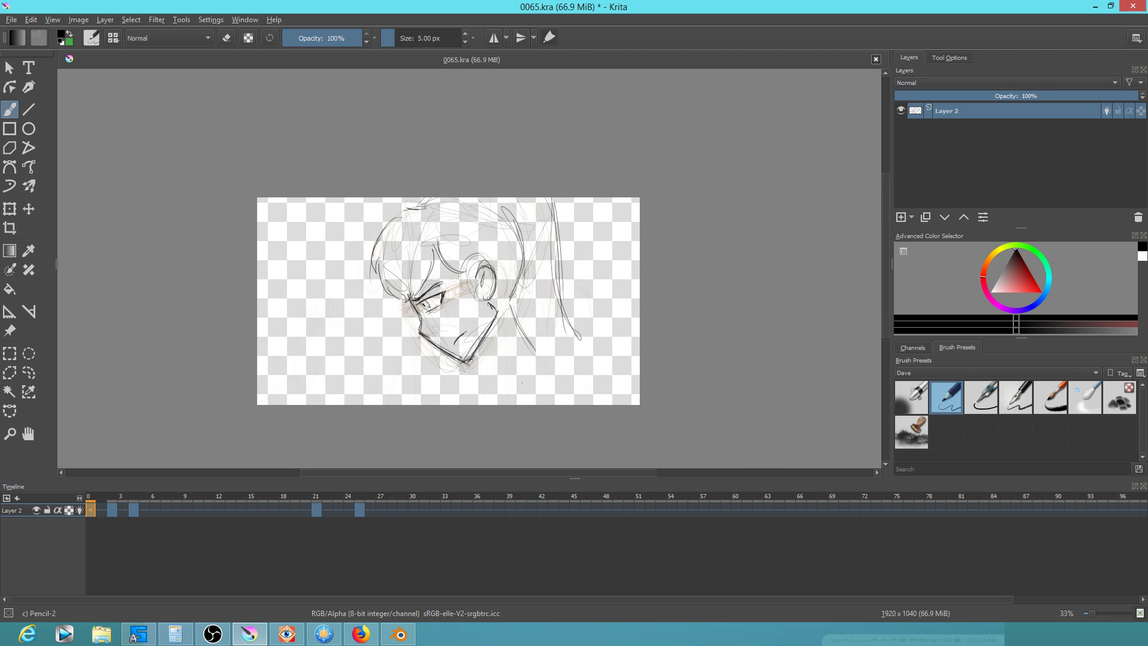
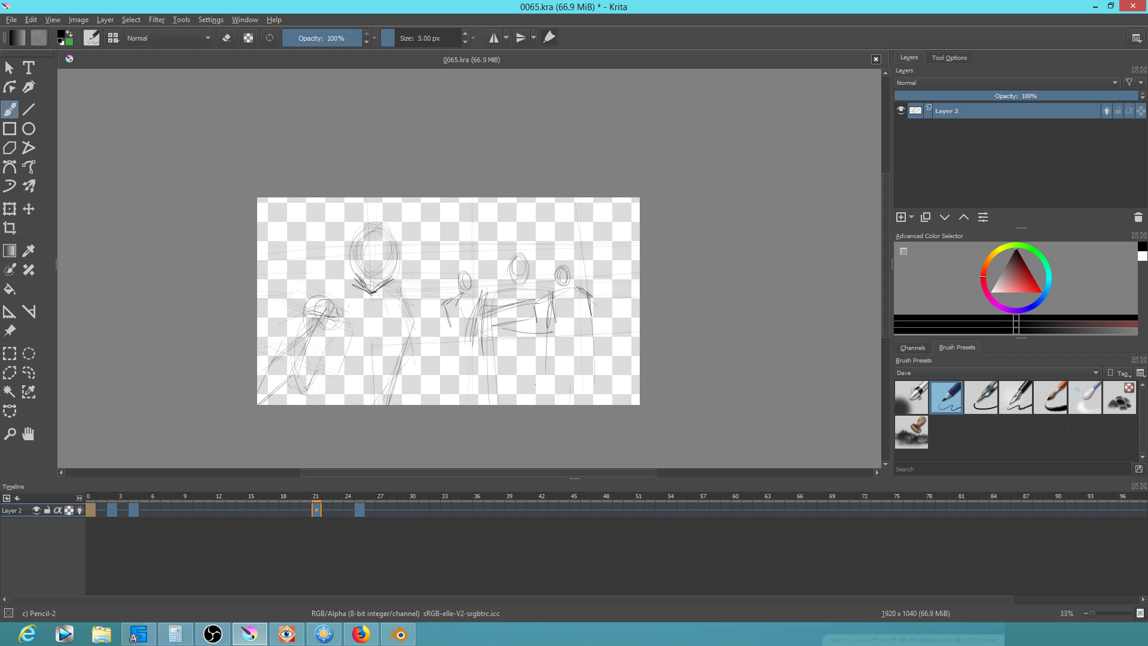
drag(117, 507, 90, 511)
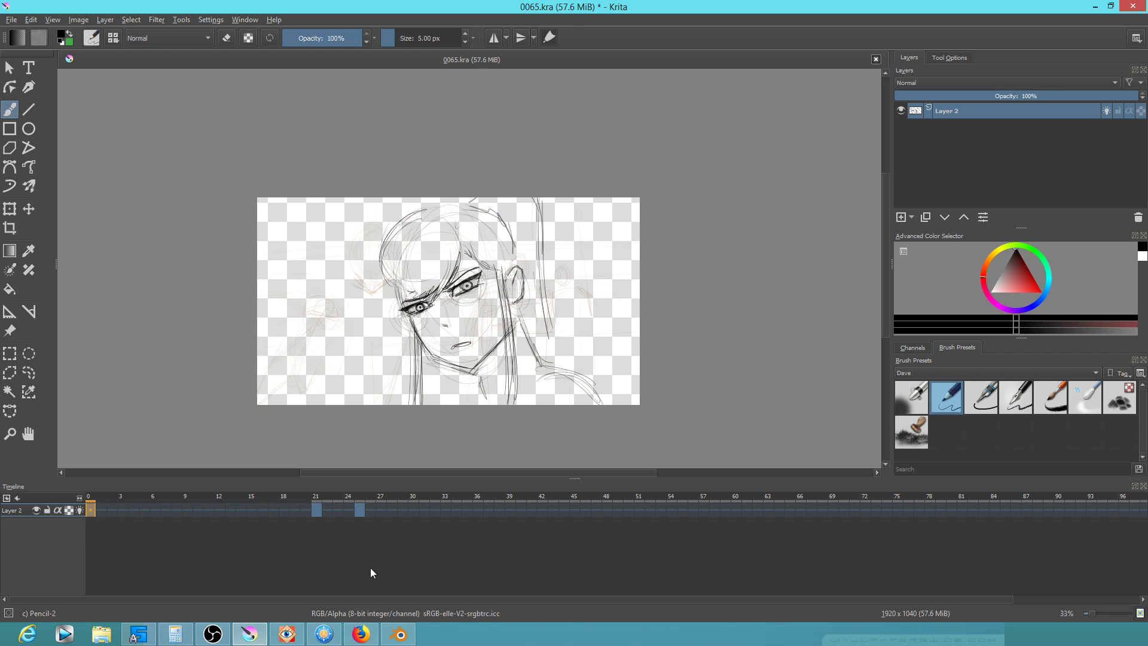
key(space)
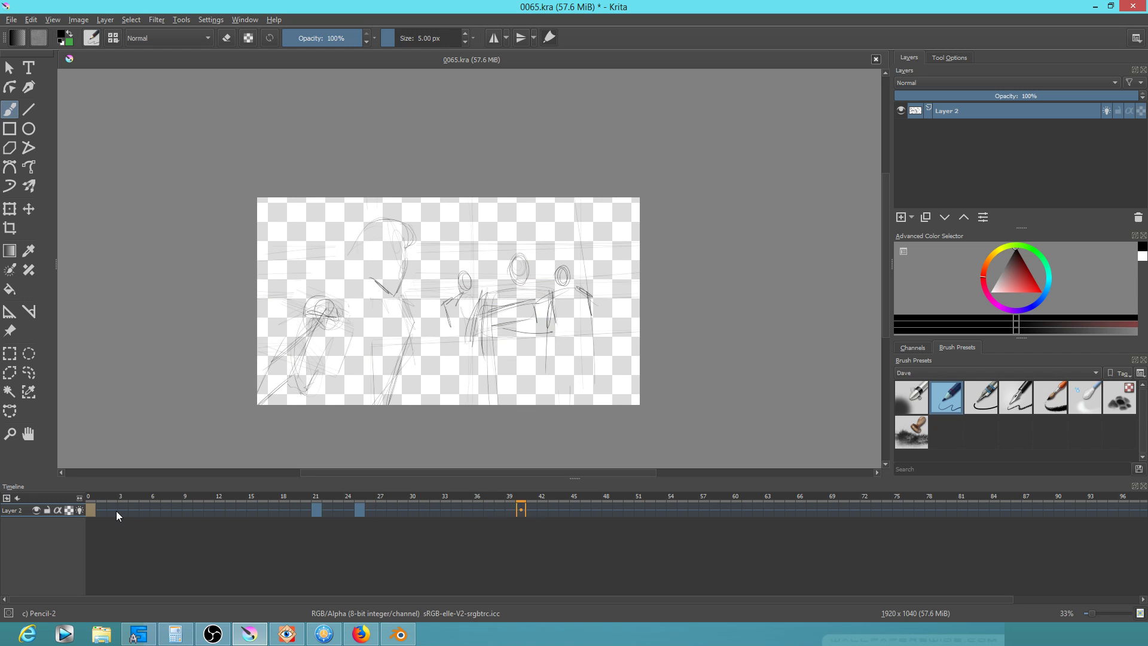
key(space)
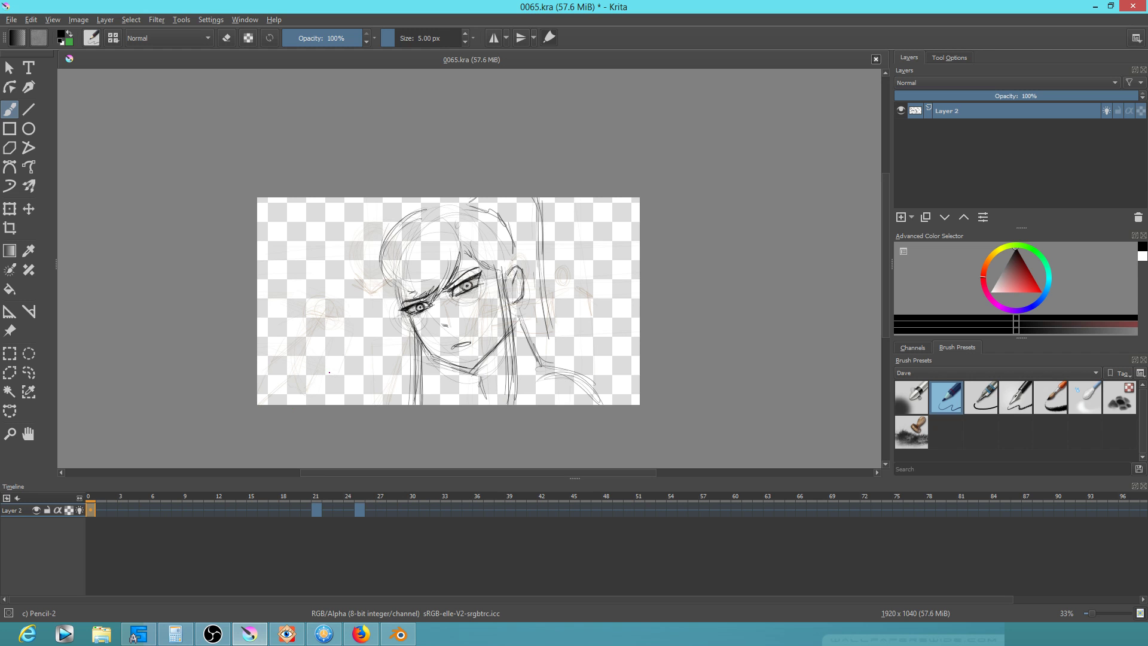
scroll(425, 316, up, 4)
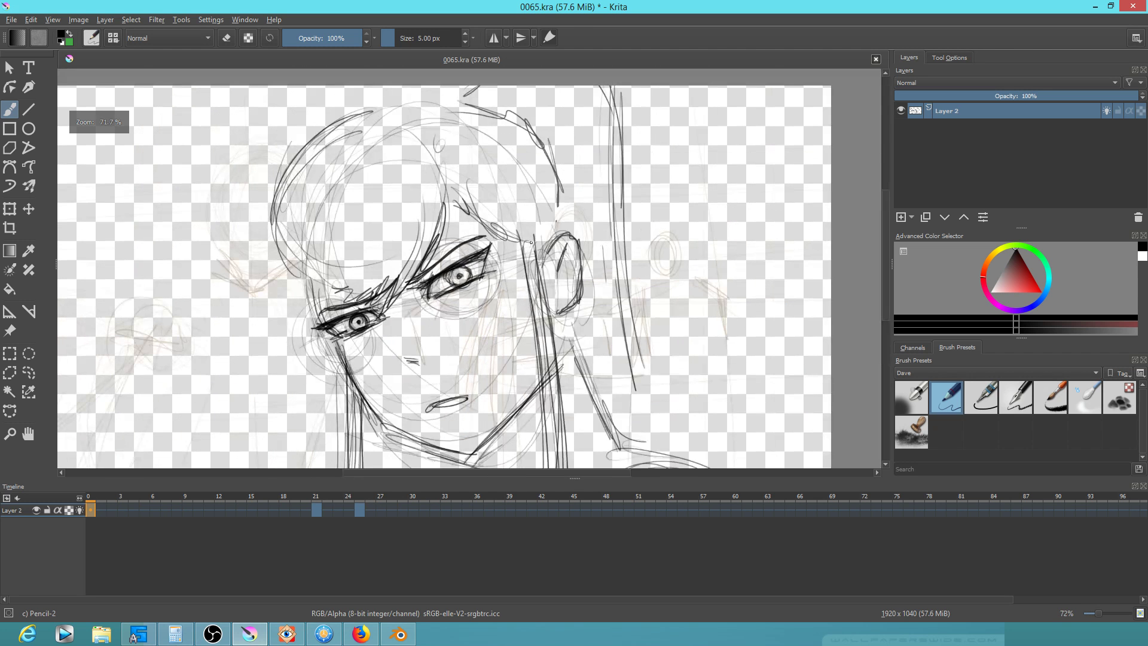
Reinforce the head and hair outline from the temple over the crown to the ear on frame 0, and save the file
mouse_move(367, 112)
mouse_down()
mouse_move(340, 215)
mouse_move(371, 281)
mouse_move(414, 266)
mouse_up()
drag(346, 211, 362, 263)
drag(335, 173, 328, 273)
drag(473, 73, 383, 178)
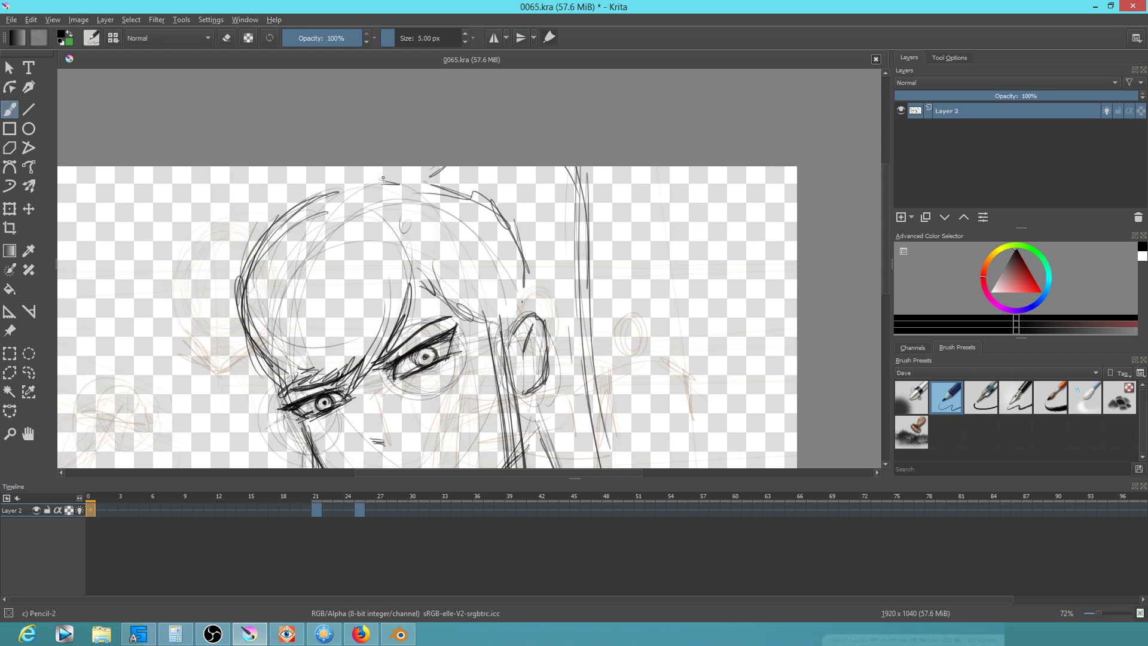
key(ctrl+s)
mouse_move(571, 268)
mouse_down()
mouse_move(637, 184)
mouse_move(589, 235)
mouse_up()
drag(598, 158, 590, 209)
mouse_move(541, 116)
mouse_down()
mouse_move(593, 182)
mouse_move(585, 237)
mouse_up()
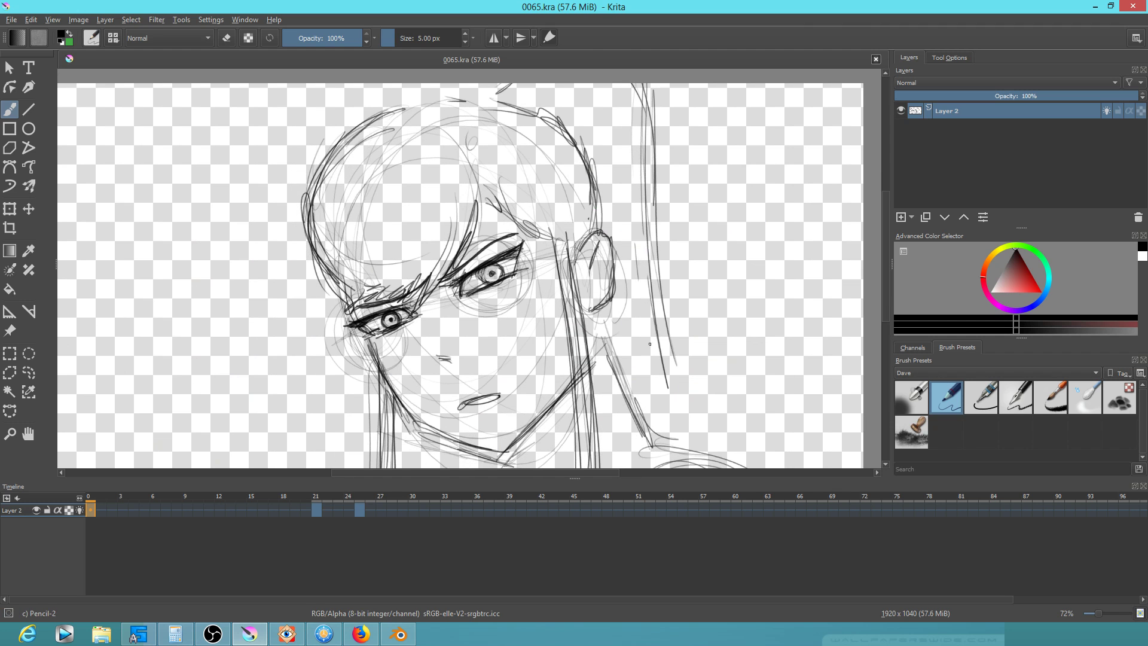
Add an outer shoulder curve and darken the long hair strands on both sides of the face on frame 0
drag(646, 346, 680, 234)
mouse_move(559, 334)
mouse_down()
mouse_move(575, 399)
mouse_move(556, 418)
mouse_up()
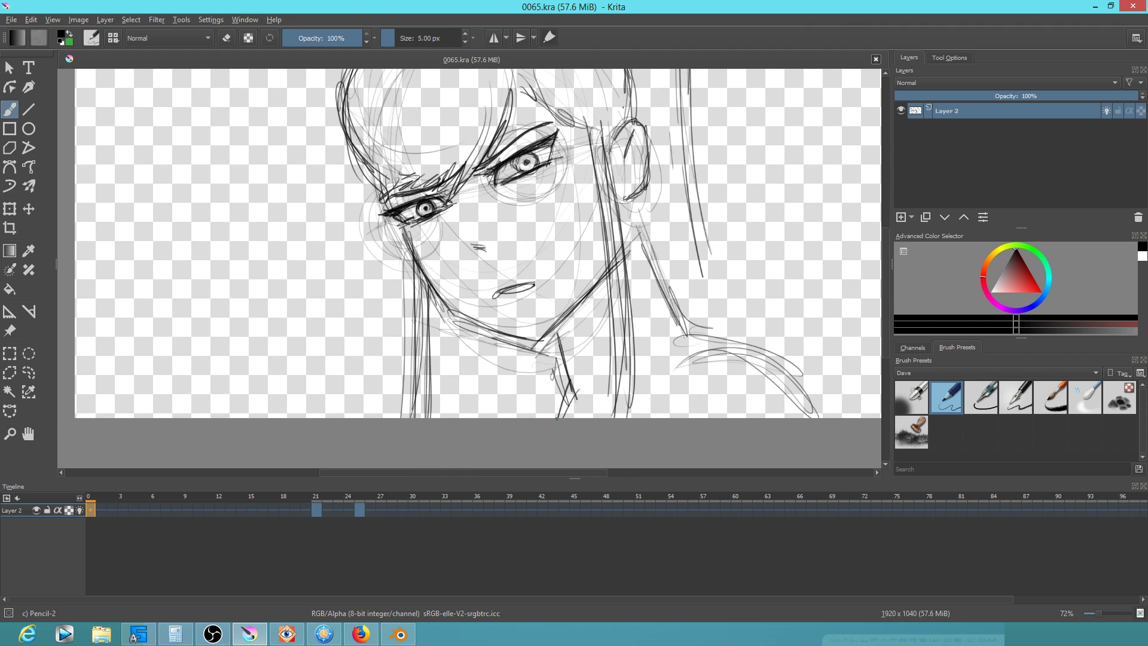
mouse_move(719, 337)
mouse_down()
mouse_move(813, 357)
mouse_move(841, 411)
mouse_move(744, 396)
mouse_up()
drag(370, 293, 364, 425)
drag(349, 264, 351, 438)
drag(521, 132, 541, 269)
drag(523, 155, 544, 292)
Darken the upper lid lines of both eyes and the mouth line on frame 0
drag(422, 173, 488, 127)
drag(329, 203, 381, 189)
drag(320, 213, 389, 187)
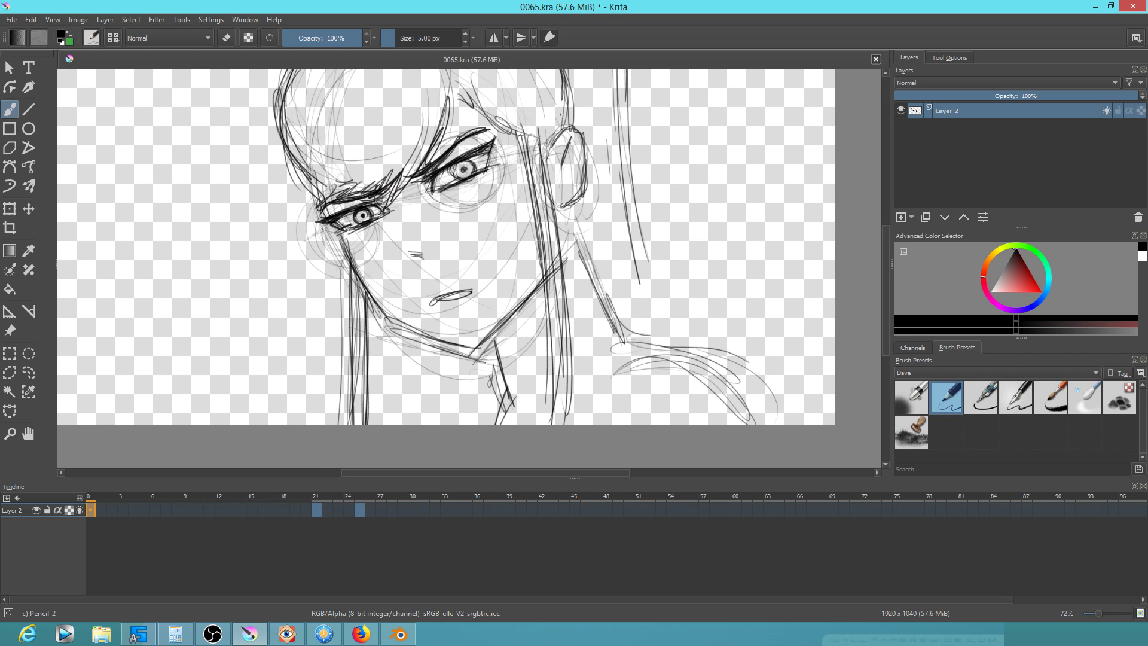
drag(431, 303, 469, 291)
On frame 21, rework the small heads of the two background guards and add strokes to the middle man's hand and the outer guard's arm
click(316, 510)
mouse_move(513, 389)
mouse_down()
mouse_move(524, 441)
mouse_move(483, 413)
mouse_up()
mouse_move(562, 168)
mouse_down()
mouse_move(524, 203)
mouse_move(541, 243)
mouse_move(570, 197)
mouse_move(564, 166)
mouse_move(536, 195)
mouse_move(565, 211)
mouse_up()
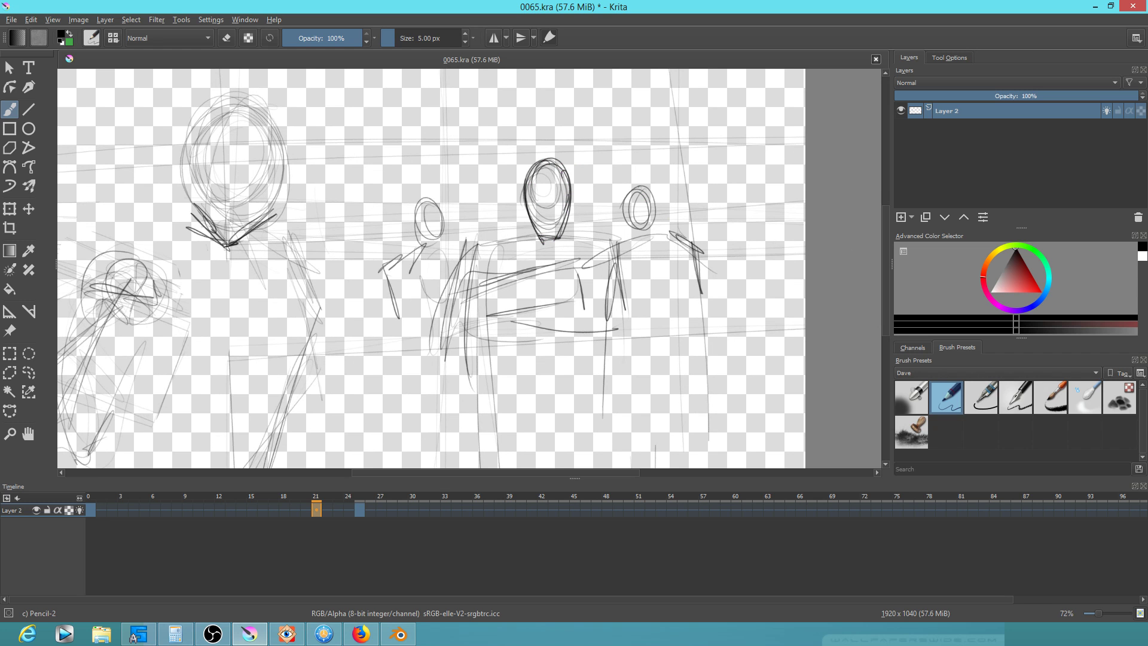
drag(379, 292, 442, 290)
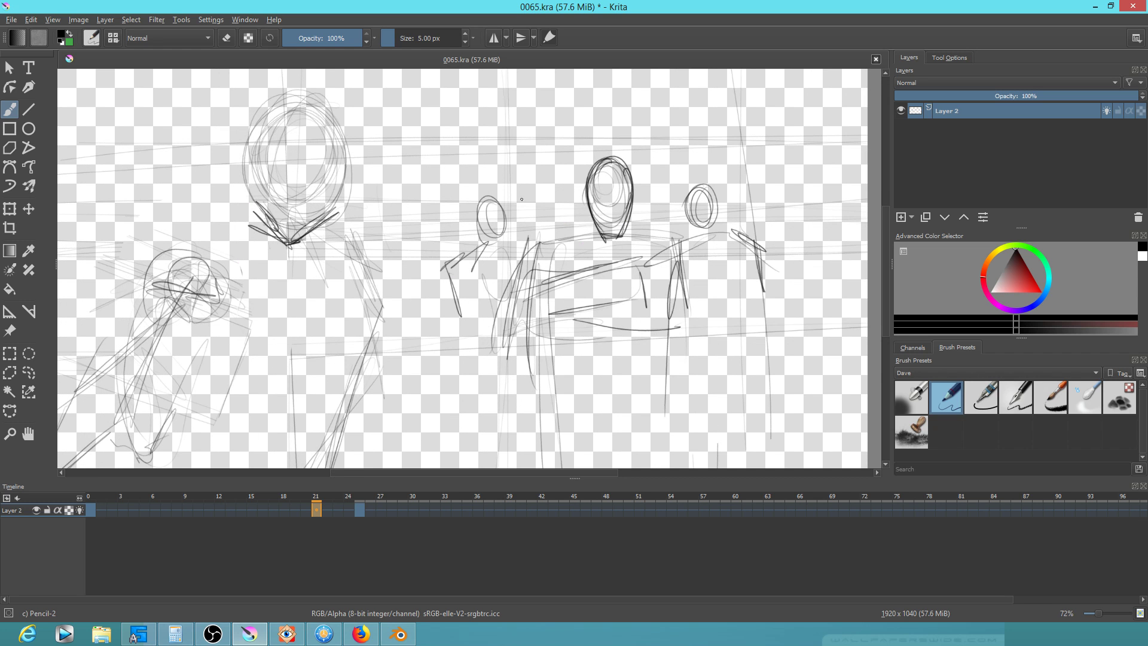
drag(488, 206, 509, 217)
drag(694, 189, 714, 190)
drag(640, 275, 645, 295)
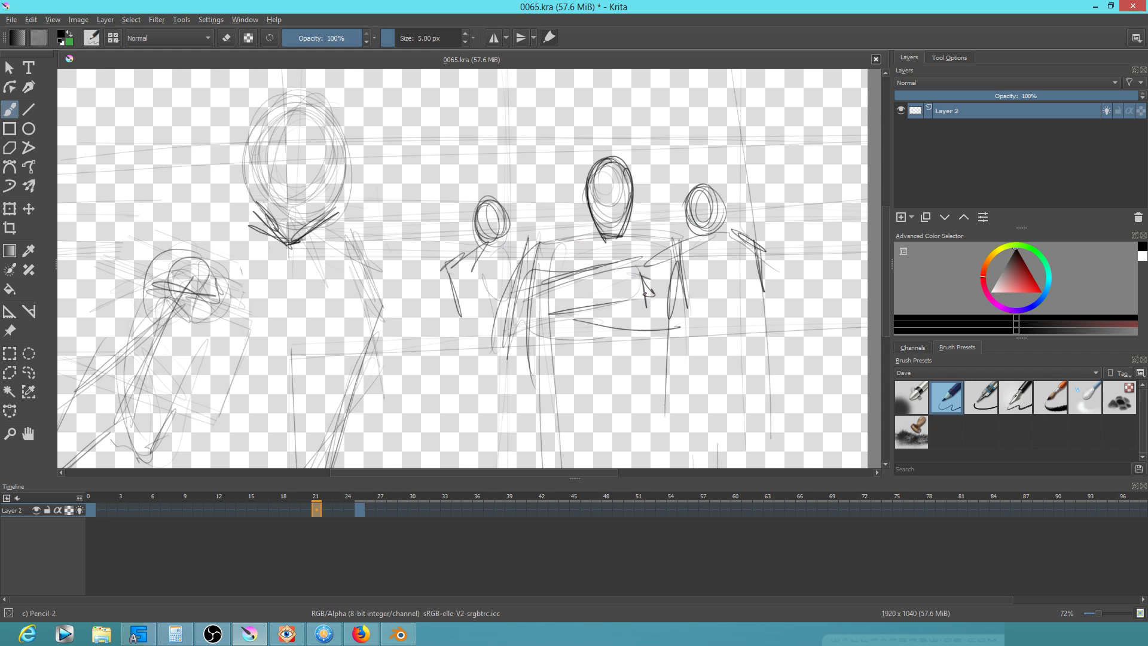
drag(750, 242, 766, 280)
Partly erase the dark chin strokes on the large foreground head on frame 21 and redraw its angular jaw to a pointed chin
drag(333, 328, 503, 225)
drag(373, 169, 355, 163)
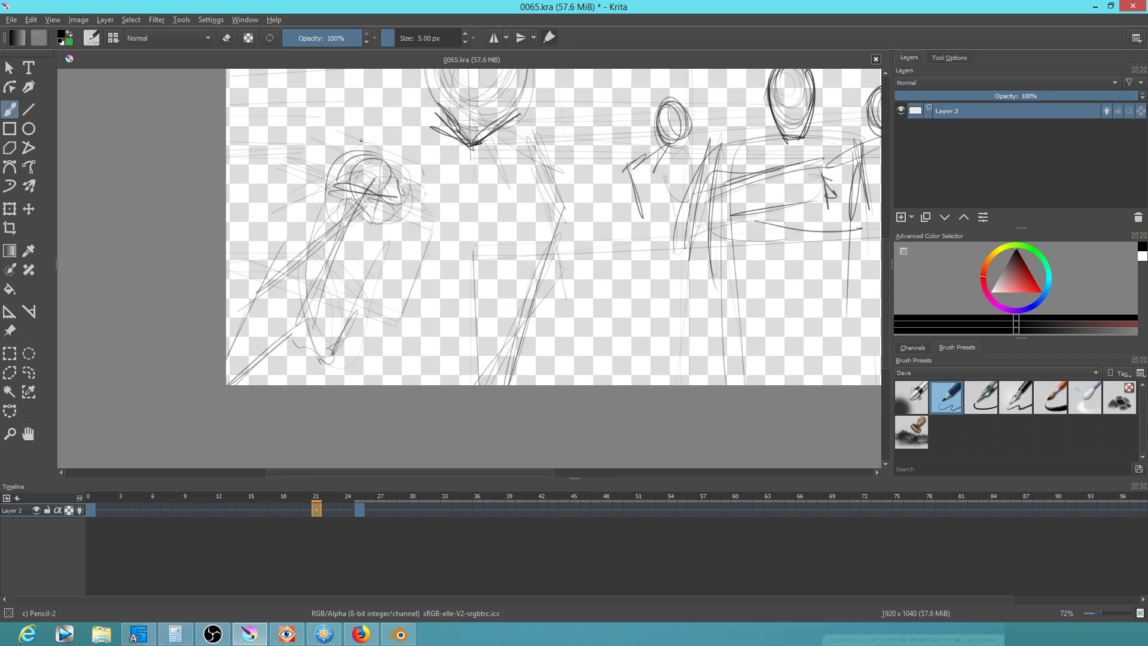
drag(361, 140, 305, 254)
drag(435, 219, 407, 309)
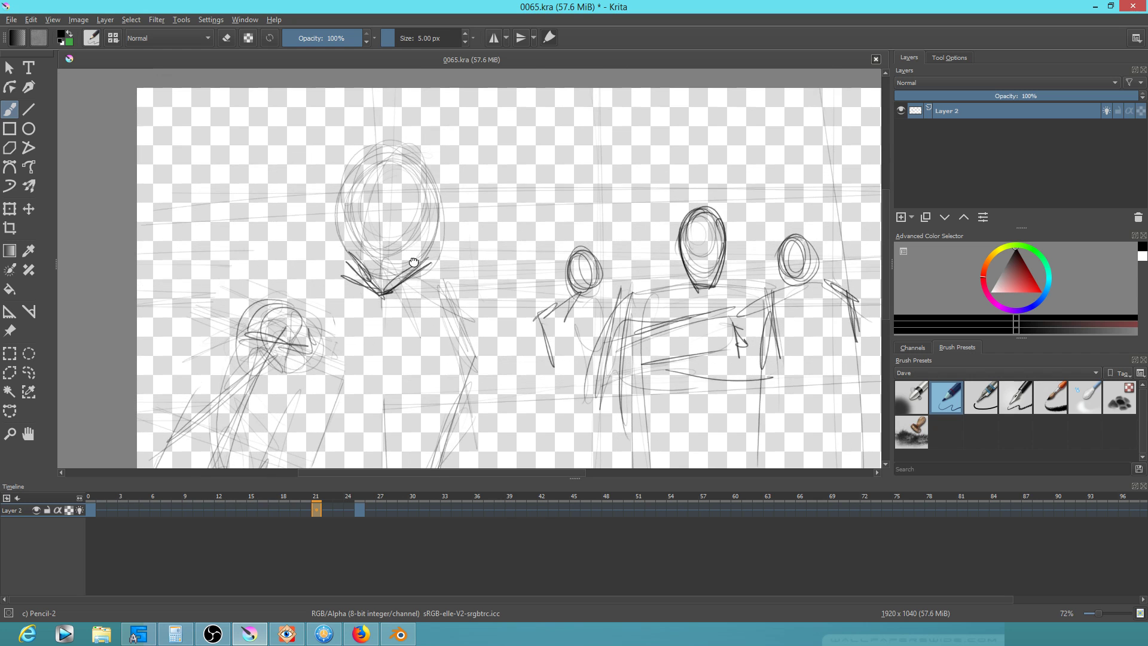
scroll(476, 307, up, 5)
scroll(476, 306, down, 2)
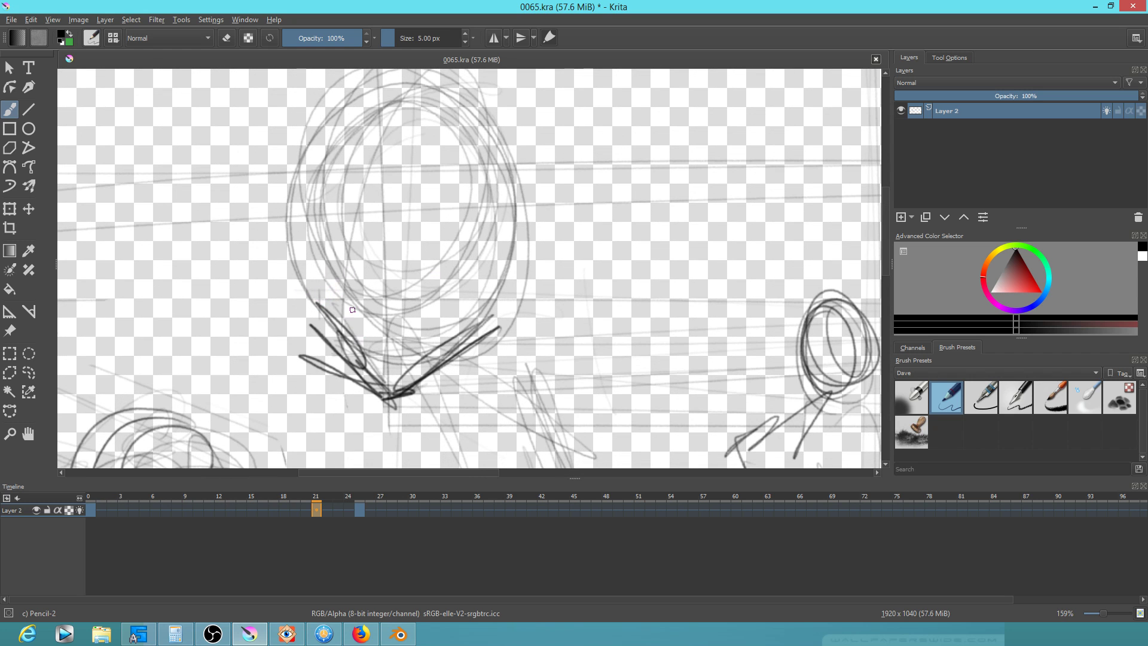
key(e)
mouse_move(329, 299)
mouse_down()
mouse_move(368, 358)
mouse_move(347, 377)
mouse_move(308, 371)
mouse_move(389, 404)
mouse_move(338, 349)
mouse_move(332, 358)
mouse_up()
mouse_move(443, 365)
mouse_down()
mouse_move(474, 331)
mouse_move(438, 366)
mouse_up()
key(e)
drag(506, 313, 436, 368)
drag(495, 324, 419, 391)
mouse_move(328, 329)
mouse_down()
mouse_move(388, 395)
mouse_move(359, 352)
mouse_up()
drag(307, 245, 303, 301)
drag(508, 260, 498, 327)
Draw the vertical centre line of the woman's face from the crown to the chin on frame 21
drag(394, 333, 389, 406)
drag(397, 110, 391, 381)
drag(400, 79, 387, 399)
drag(407, 106, 391, 382)
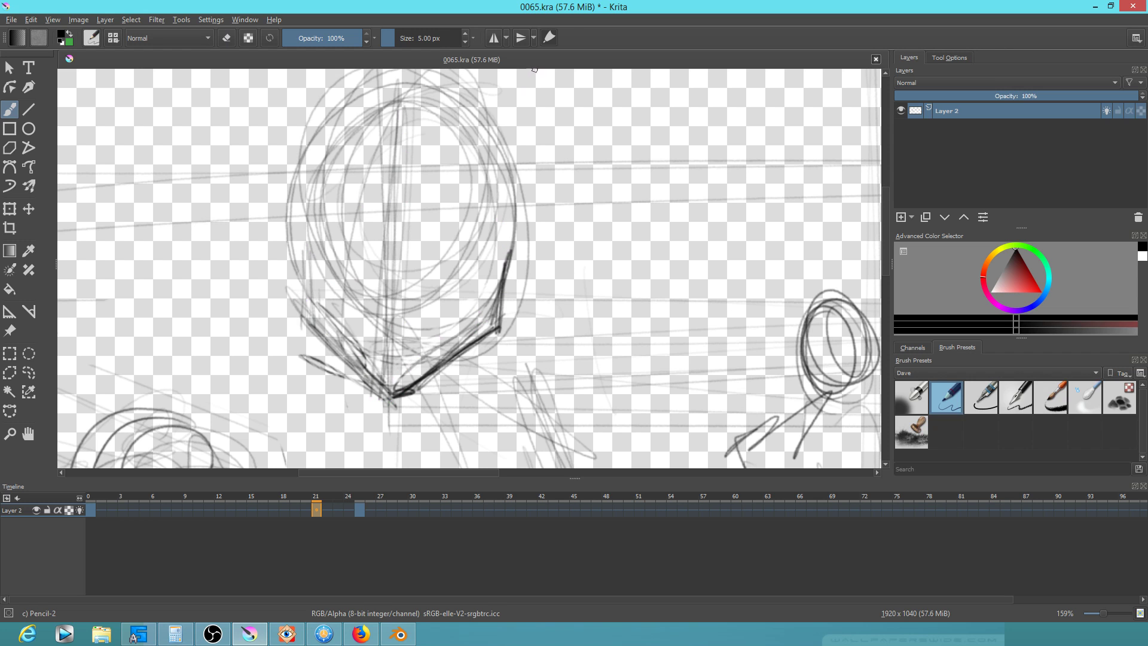
drag(410, 144, 394, 413)
drag(381, 175, 378, 376)
drag(405, 97, 387, 409)
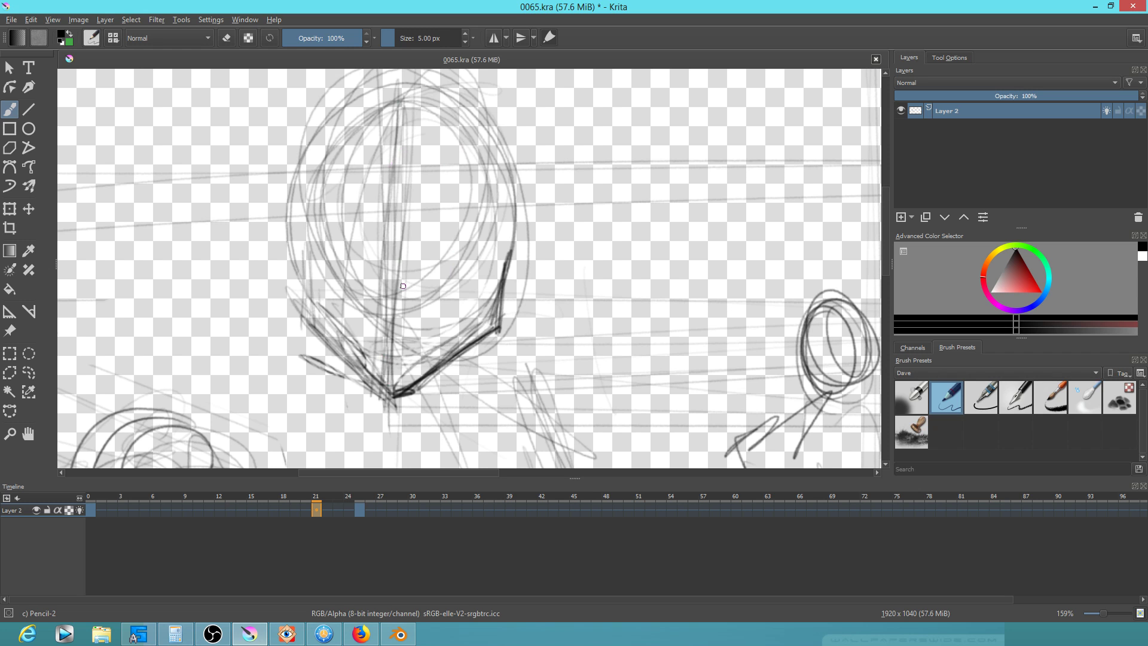
Firm up both sides of the jaw and draw an ear on each side of the woman's head on frame 21
key(m)
mouse_move(576, 390)
mouse_down()
mouse_move(639, 287)
mouse_move(641, 308)
mouse_up()
drag(430, 275, 443, 331)
drag(426, 239, 394, 294)
key(m)
mouse_move(307, 241)
mouse_down()
mouse_move(299, 271)
mouse_move(297, 211)
mouse_move(297, 276)
mouse_up()
key(m)
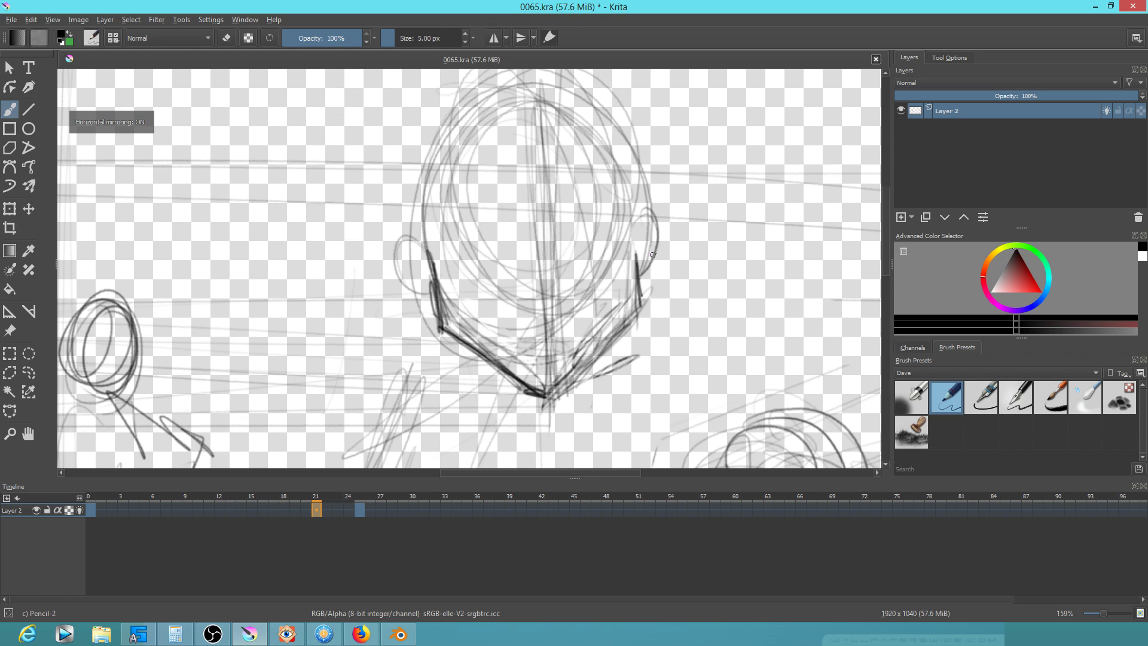
key(m)
Draw the fringe curves and short hair strokes across the woman's forehead on frame 21
drag(390, 226, 431, 202)
drag(366, 227, 383, 217)
drag(328, 181, 363, 209)
mouse_move(457, 184)
mouse_down()
mouse_move(423, 223)
mouse_move(452, 211)
mouse_move(507, 239)
mouse_move(496, 427)
mouse_up()
key(m)
key(m)
Draw the long hair lock falling past the jaw on the side of the face nearest the background group
drag(502, 252, 489, 465)
drag(551, 325, 584, 200)
drag(532, 138, 515, 425)
mouse_move(519, 327)
mouse_down()
mouse_move(510, 448)
mouse_move(534, 341)
mouse_up()
drag(544, 123, 535, 372)
Draw the matching long hair lock on the other side of the face, tapering to a tip below the chin
drag(605, 252, 664, 285)
drag(402, 112, 406, 427)
drag(401, 238, 422, 433)
drag(414, 359, 428, 455)
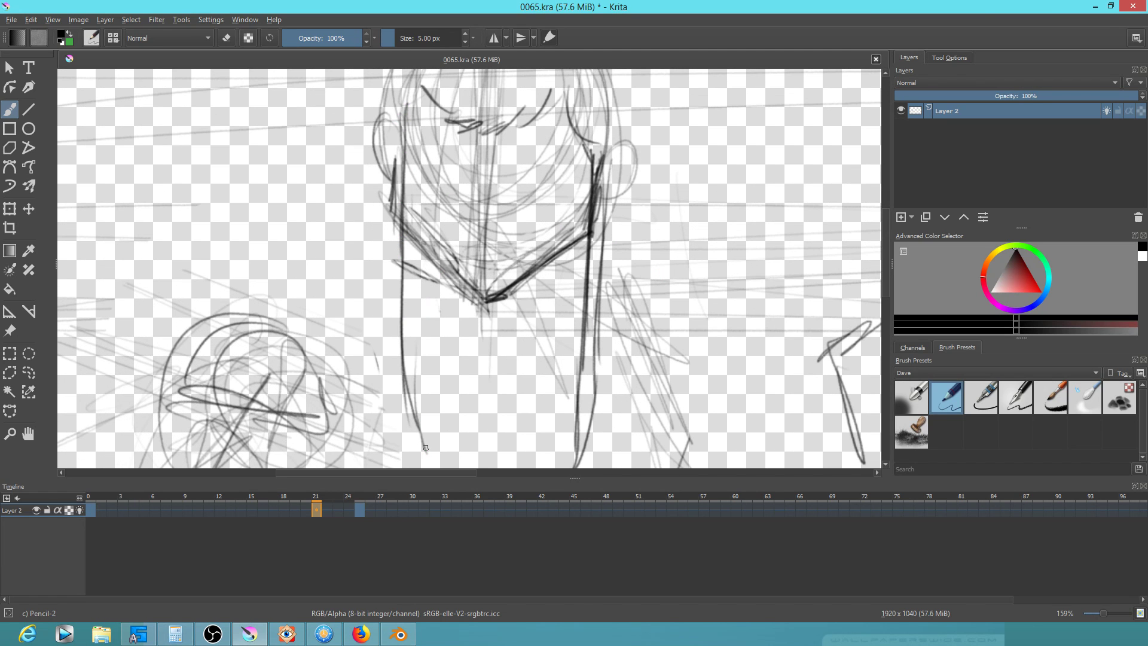
drag(396, 129, 382, 299)
drag(395, 150, 390, 395)
drag(388, 311, 418, 449)
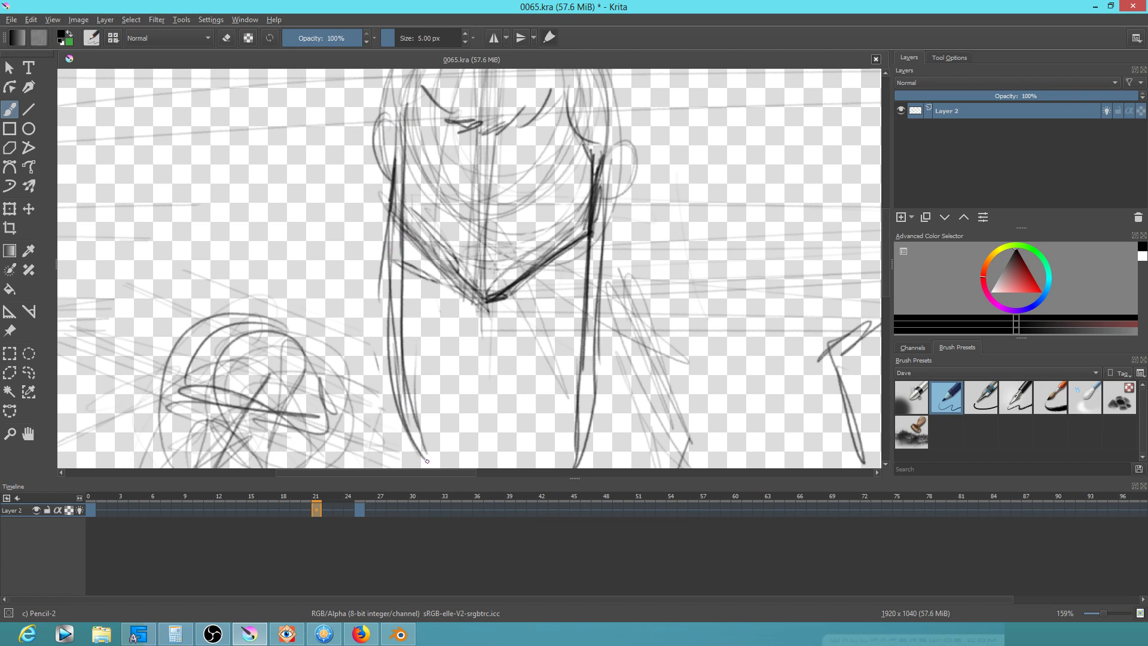
Rough in two circular eye sockets with small nose and mouth marks on the woman's face on frame 21
key(m)
key(m)
drag(564, 148, 543, 207)
mouse_move(427, 199)
mouse_down()
mouse_move(406, 227)
mouse_move(419, 192)
mouse_move(461, 201)
mouse_move(419, 227)
mouse_up()
mouse_move(531, 198)
mouse_down()
mouse_move(514, 242)
mouse_move(556, 227)
mouse_move(491, 203)
mouse_up()
mouse_move(427, 188)
mouse_down()
mouse_move(407, 236)
mouse_move(393, 201)
mouse_up()
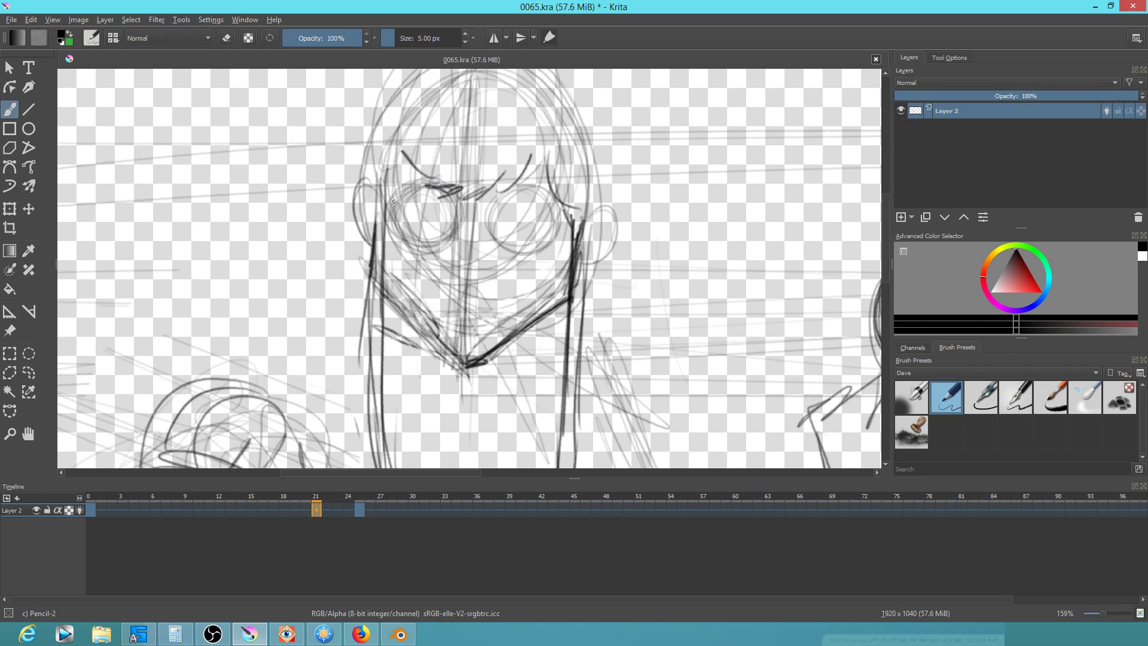
mouse_move(504, 248)
mouse_down()
mouse_move(548, 198)
mouse_move(526, 245)
mouse_up()
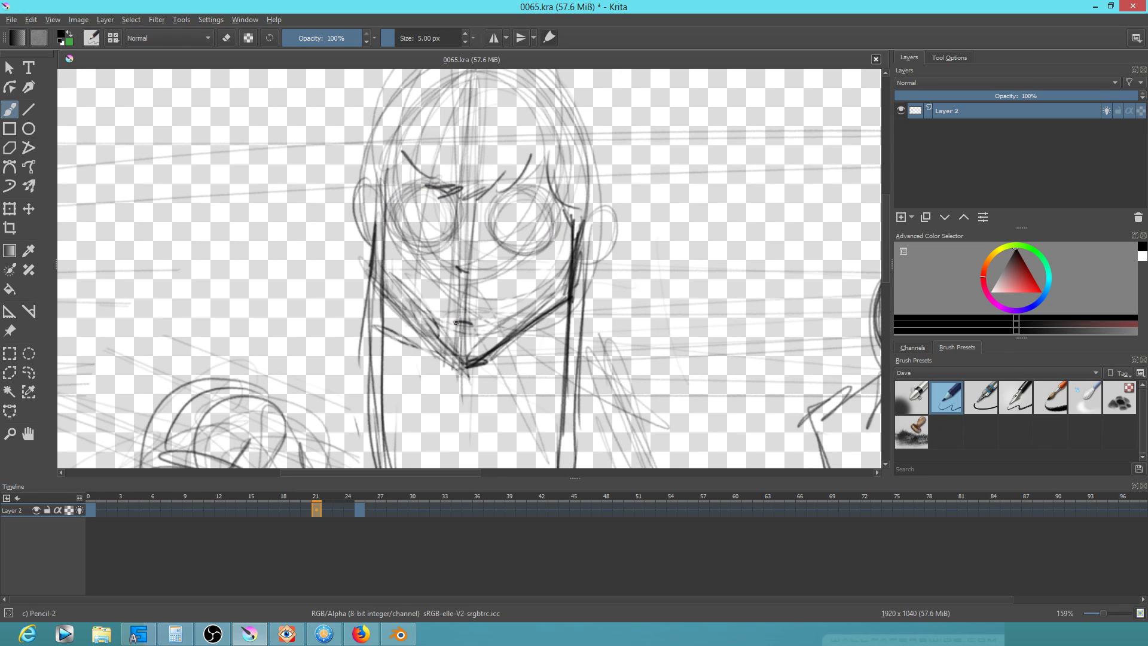
Draw the slanted upper lids and short lower lids of both eyes inside the sockets
drag(491, 209, 559, 208)
key(m)
drag(480, 214, 546, 191)
mouse_move(371, 209)
mouse_down()
mouse_move(533, 189)
mouse_move(481, 217)
mouse_move(553, 191)
mouse_up()
drag(485, 230, 531, 219)
mouse_move(495, 230)
mouse_down()
mouse_move(530, 213)
mouse_move(535, 241)
mouse_move(548, 238)
mouse_up()
key(m)
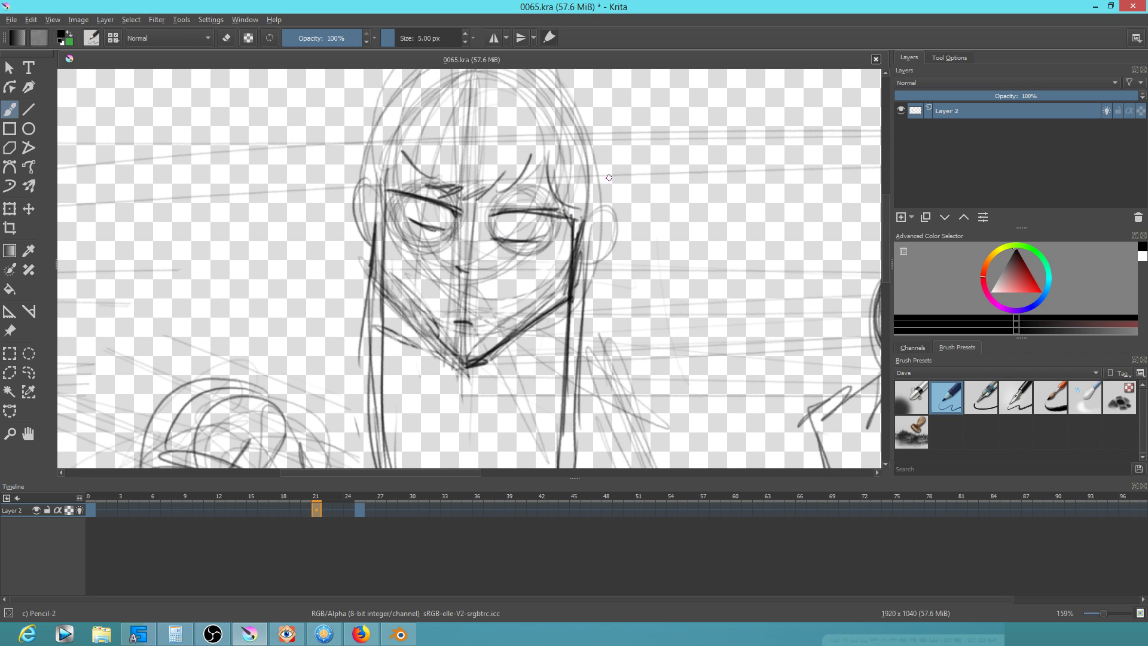
Draw a round iris with a pupil dot in each of the woman's eyes
key(m)
key(m)
drag(512, 222, 514, 225)
drag(423, 208, 424, 210)
Lasso the eye nearest the background group and transform it slightly smaller and higher on the face
drag(679, 289, 640, 333)
drag(712, 325, 730, 277)
drag(582, 254, 615, 305)
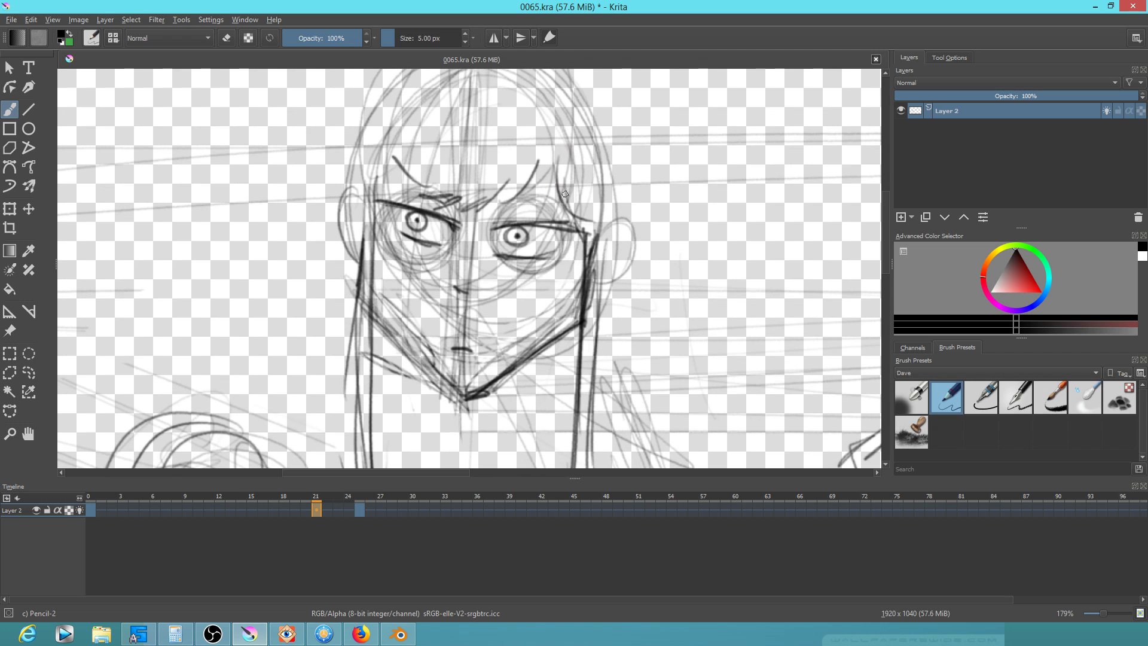
key(l)
mouse_move(579, 249)
mouse_down()
mouse_move(559, 199)
mouse_move(569, 199)
mouse_up()
key(ctrl+t)
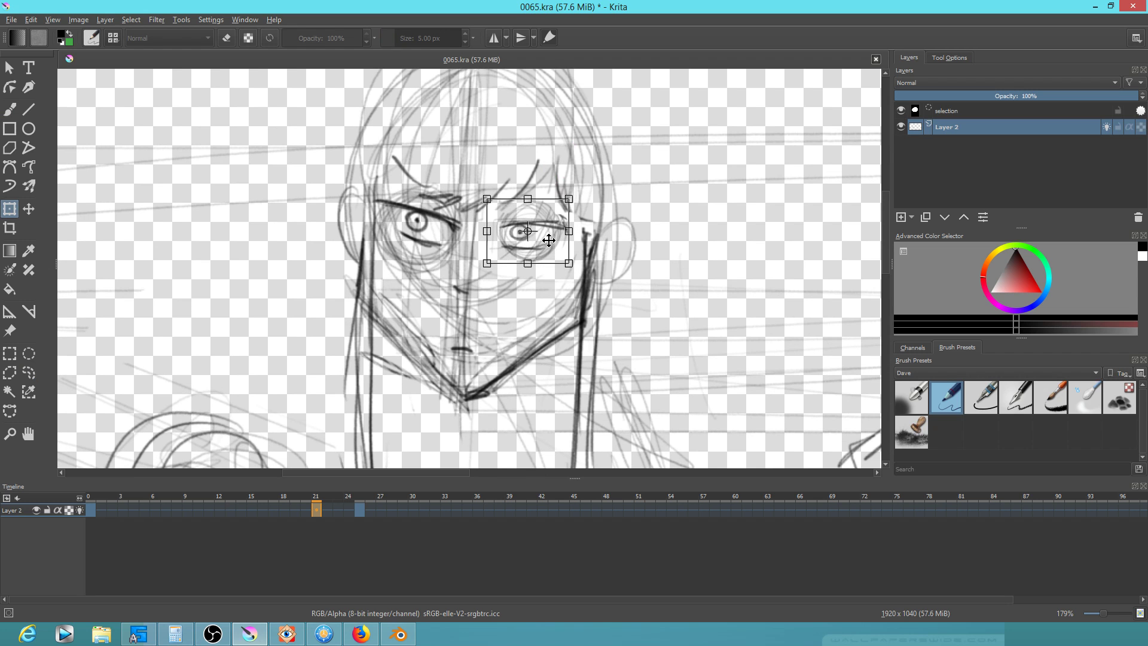
Lasso the woman's other eye, shrink it and shift it lower to line up with its counterpart
key(l)
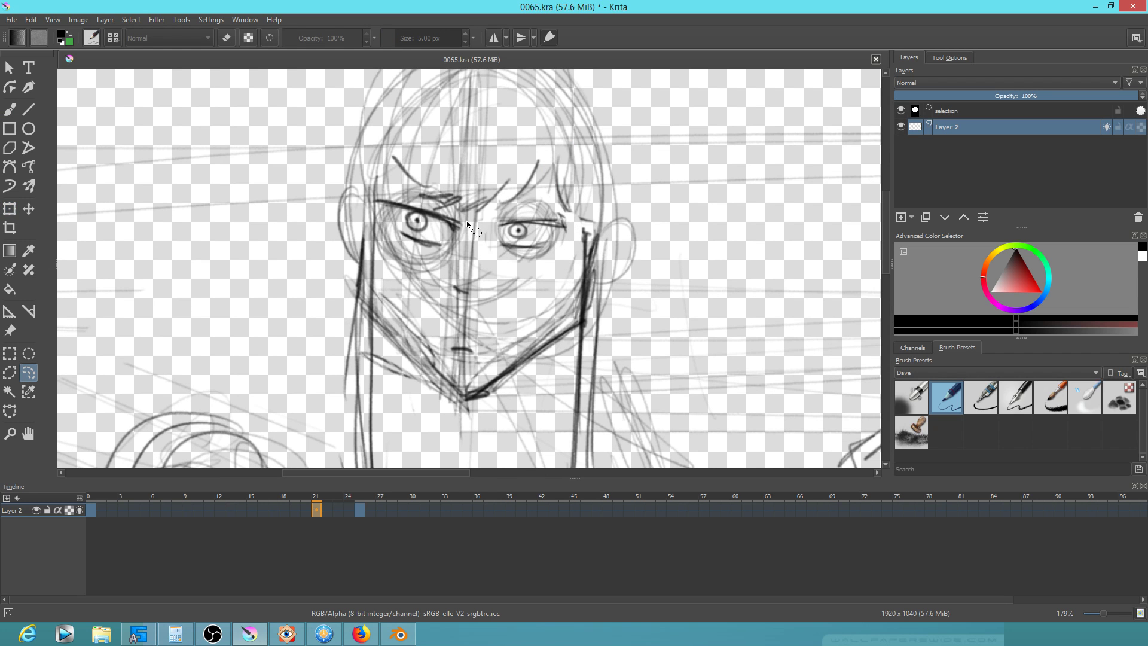
drag(467, 225, 469, 213)
key(ctrl+t)
drag(471, 184, 450, 206)
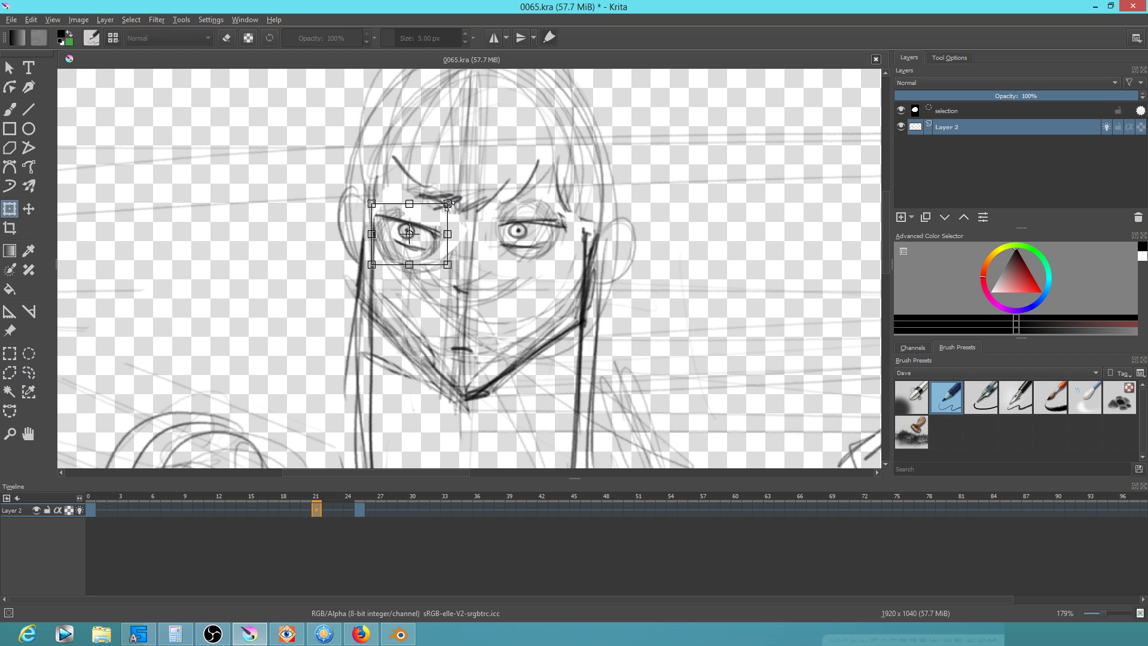
mouse_move(411, 247)
mouse_down()
mouse_move(425, 237)
mouse_move(424, 250)
mouse_up()
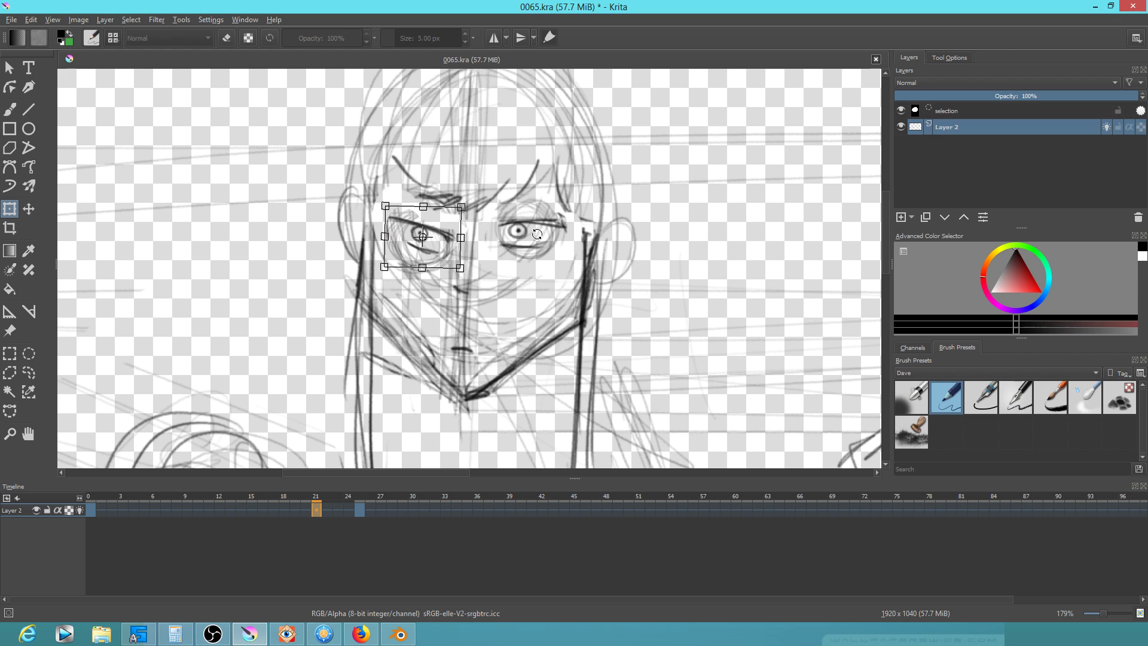
Delete both eyes from the woman's face on frame 21, selecting the second one with the lasso
key(Delete)
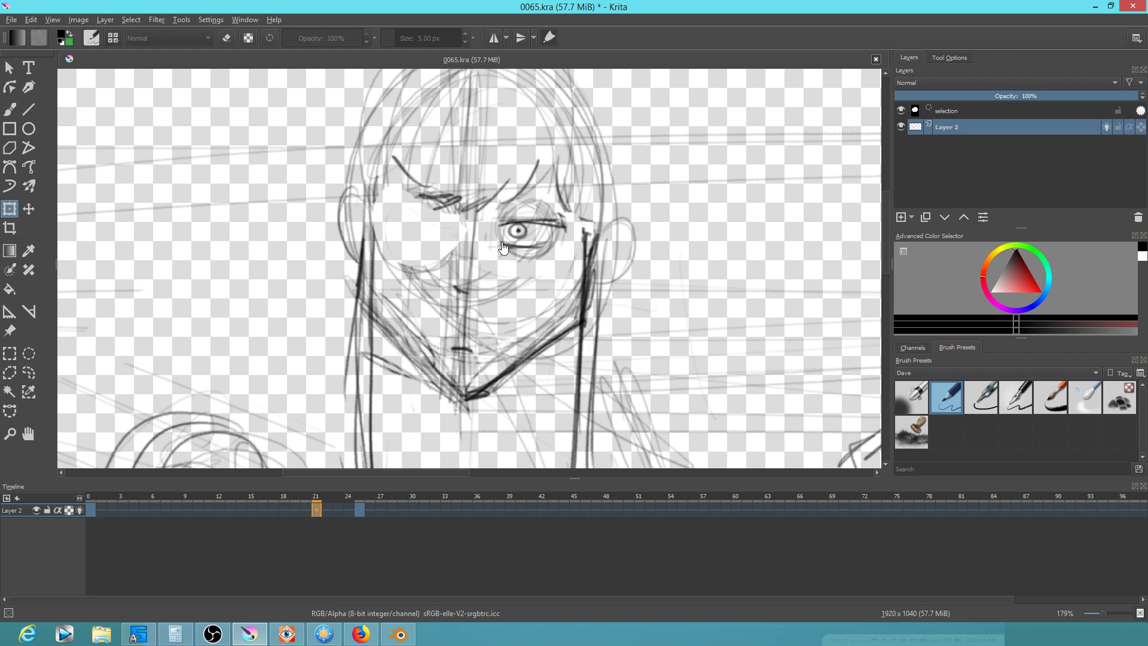
key(ctrl+shift+a)
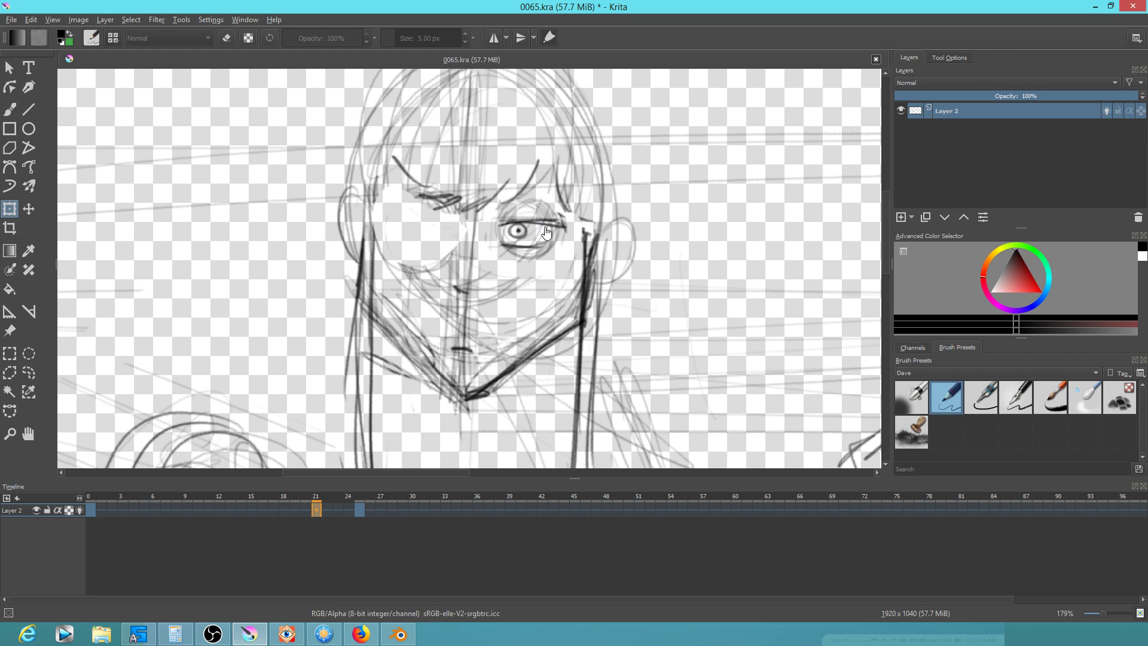
key(f)
drag(531, 195, 534, 199)
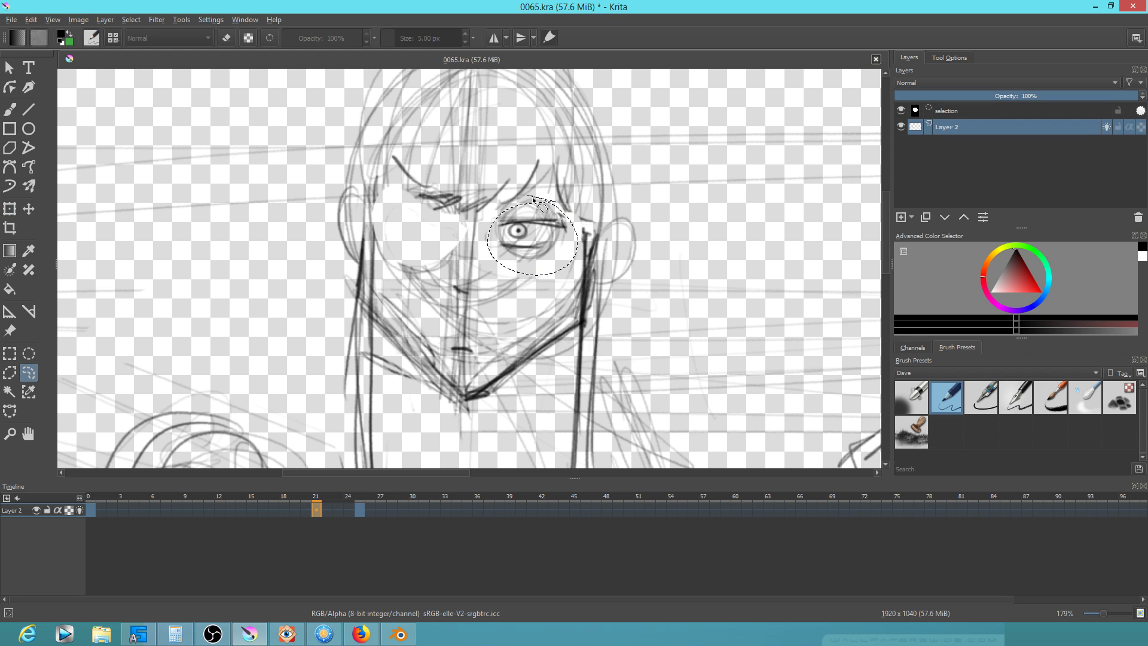
key(Delete)
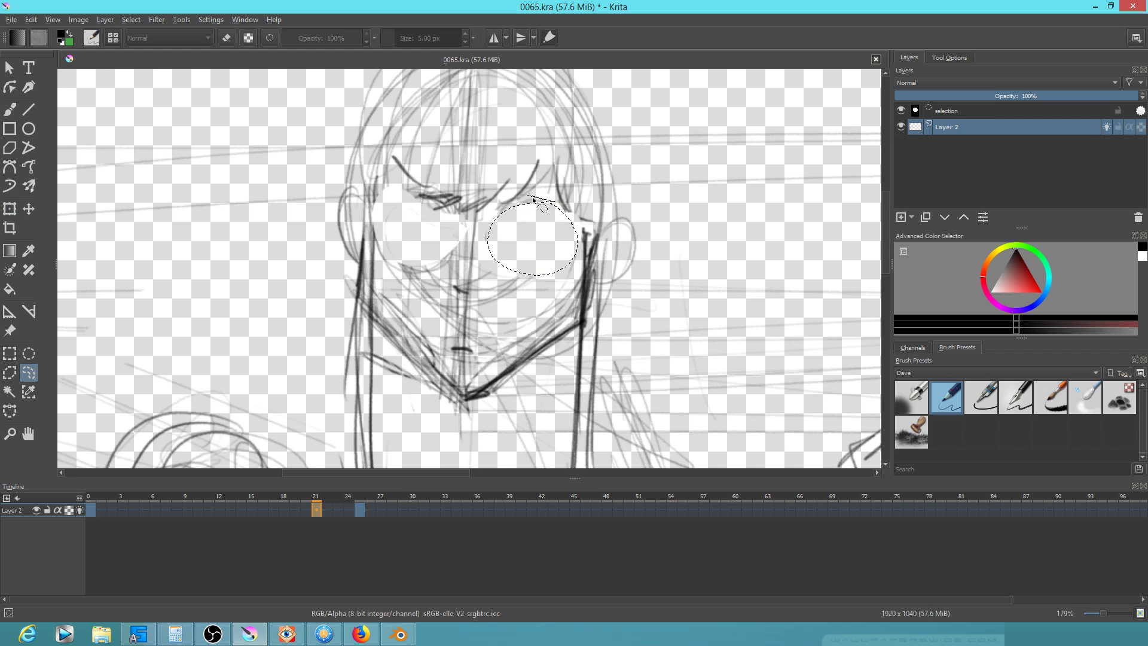
Switch to the Blender video edit, play the earlier close-up of the purple-haired woman as reference, and return to Krita
click(403, 632)
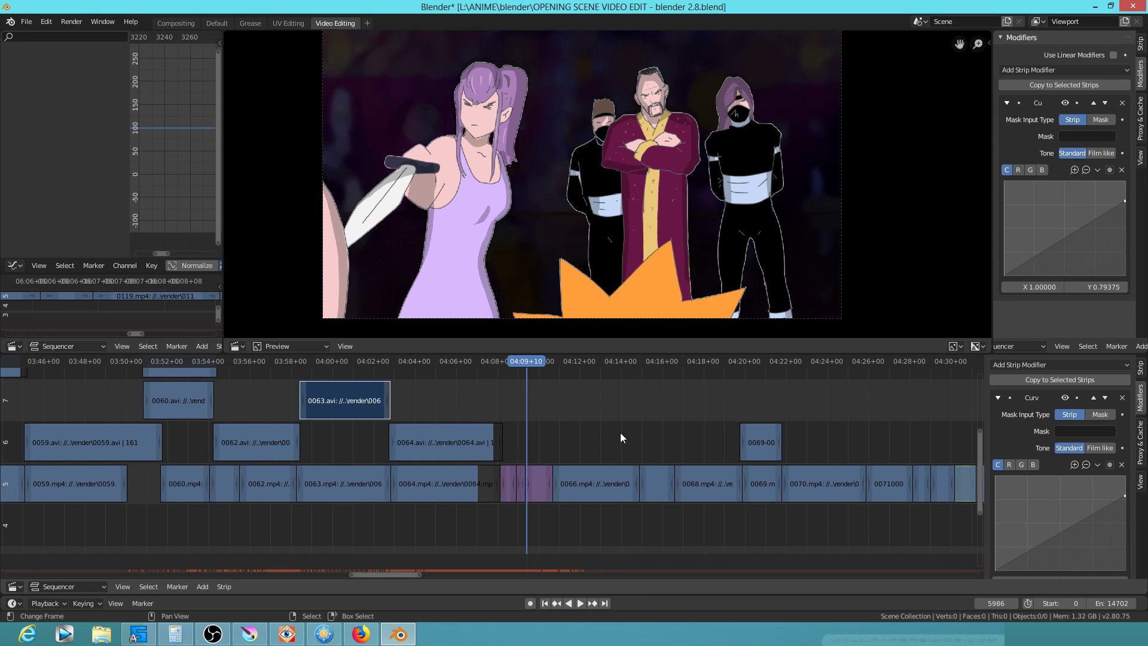
drag(526, 428, 107, 455)
key(space)
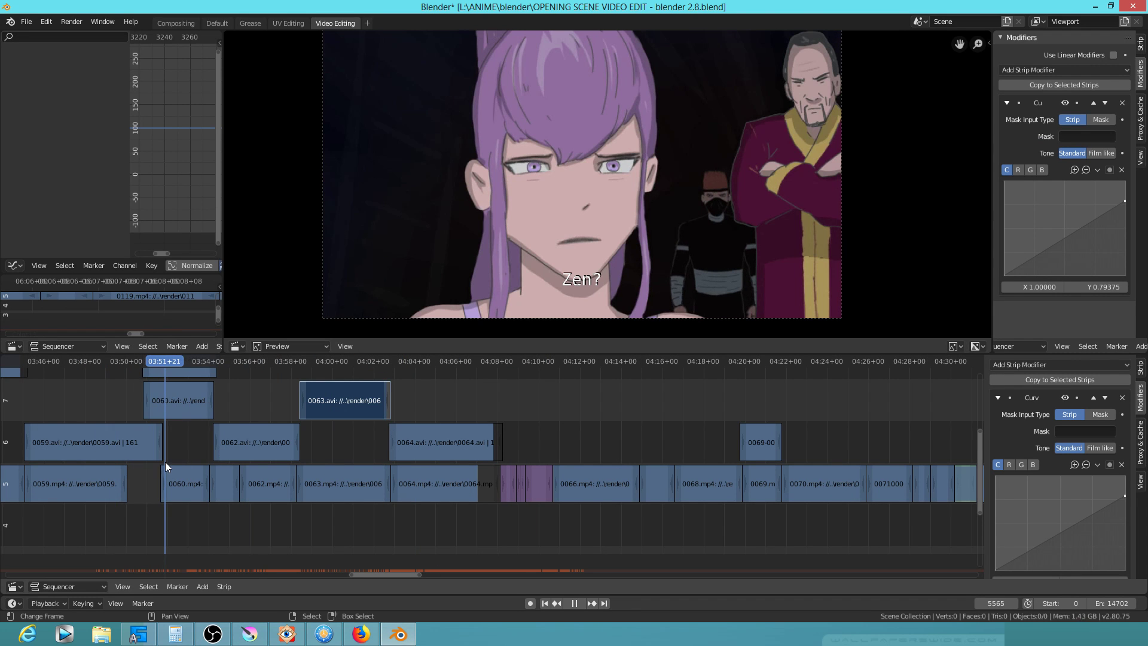
key(alt+Tab)
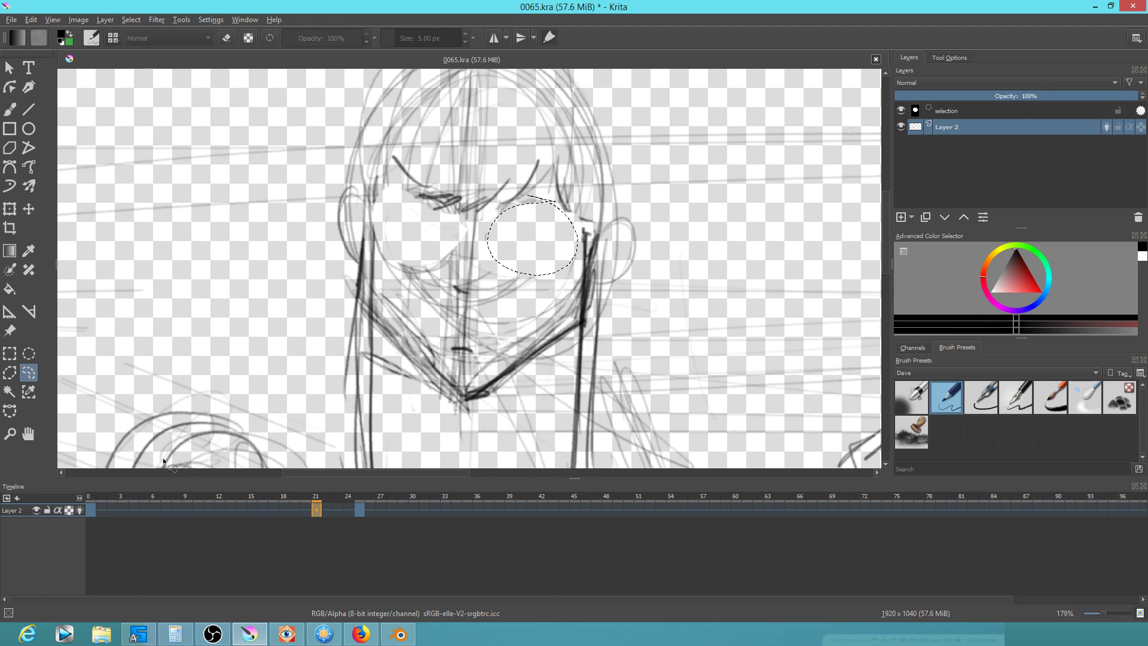
key(alt+Tab)
key(alt+Tab)
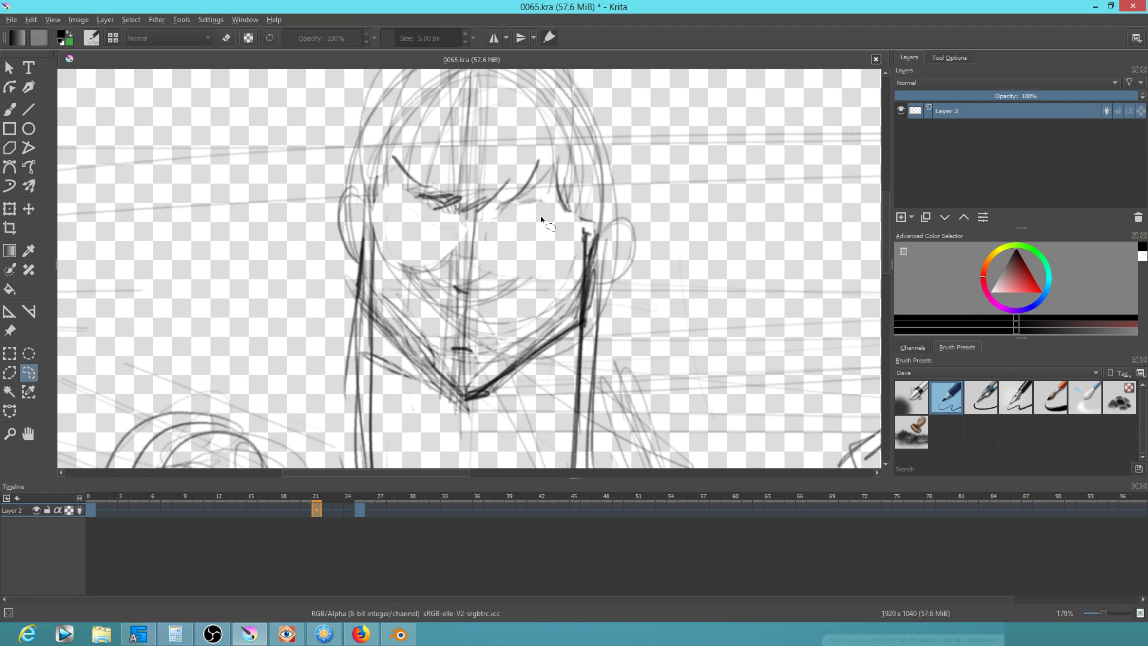
Draw a darker skull curve over the crown and an eye-level guide line from ear to ear on frame 21
key(b)
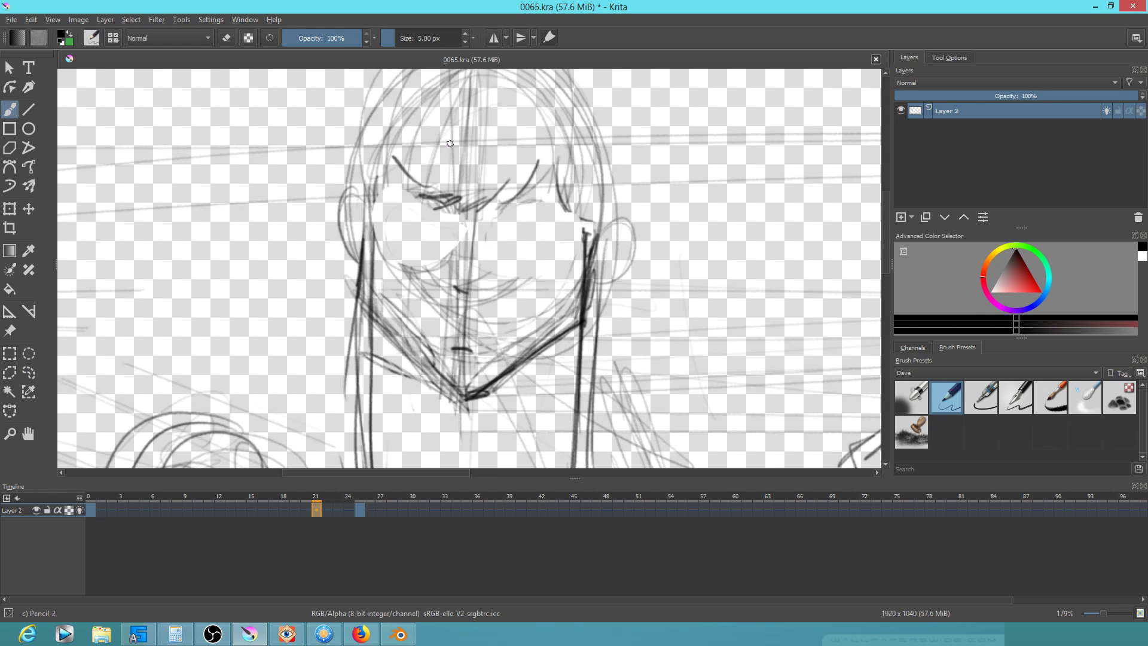
mouse_move(430, 111)
mouse_down()
mouse_move(406, 207)
mouse_move(420, 138)
mouse_up()
drag(378, 191, 476, 141)
drag(397, 152, 500, 159)
drag(440, 131, 364, 216)
drag(412, 161, 362, 243)
mouse_move(425, 134)
mouse_down()
mouse_move(484, 132)
mouse_move(532, 180)
mouse_move(539, 225)
mouse_up()
mouse_move(354, 319)
mouse_down()
mouse_move(560, 335)
mouse_move(559, 323)
mouse_move(353, 305)
mouse_move(583, 326)
mouse_move(348, 311)
mouse_up()
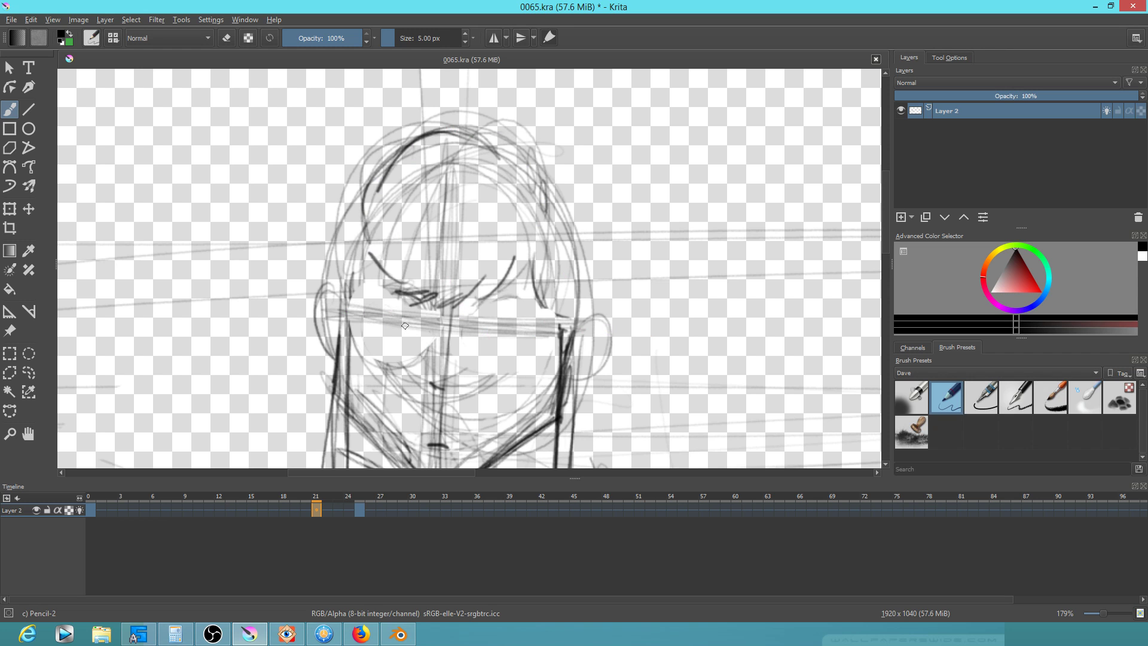
click(493, 40)
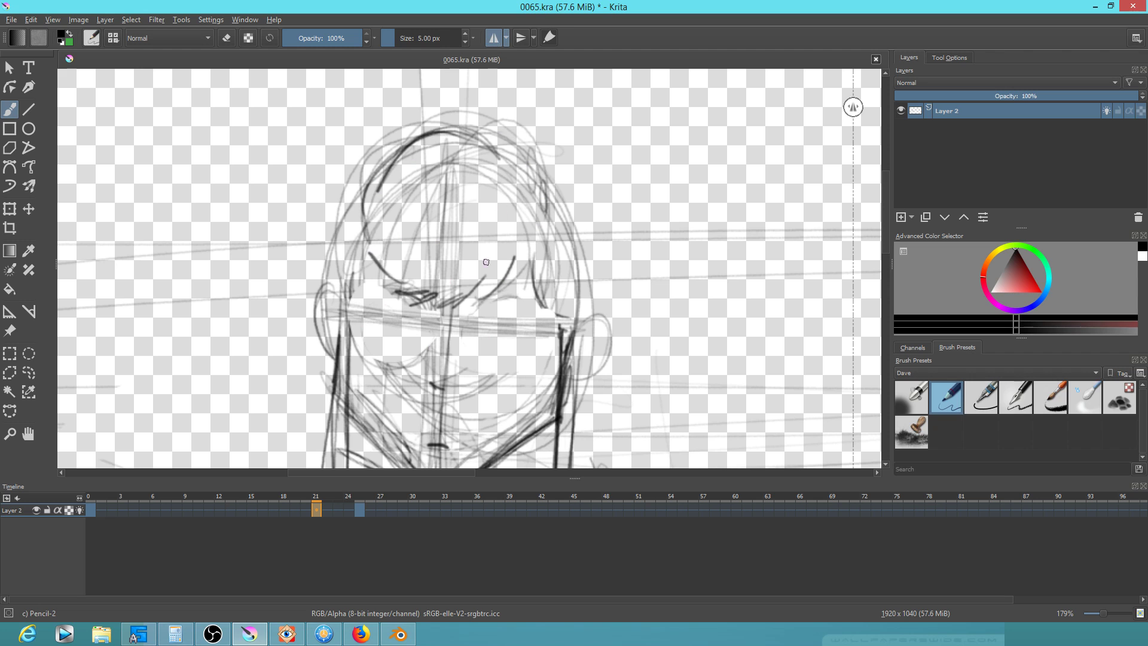
click(492, 38)
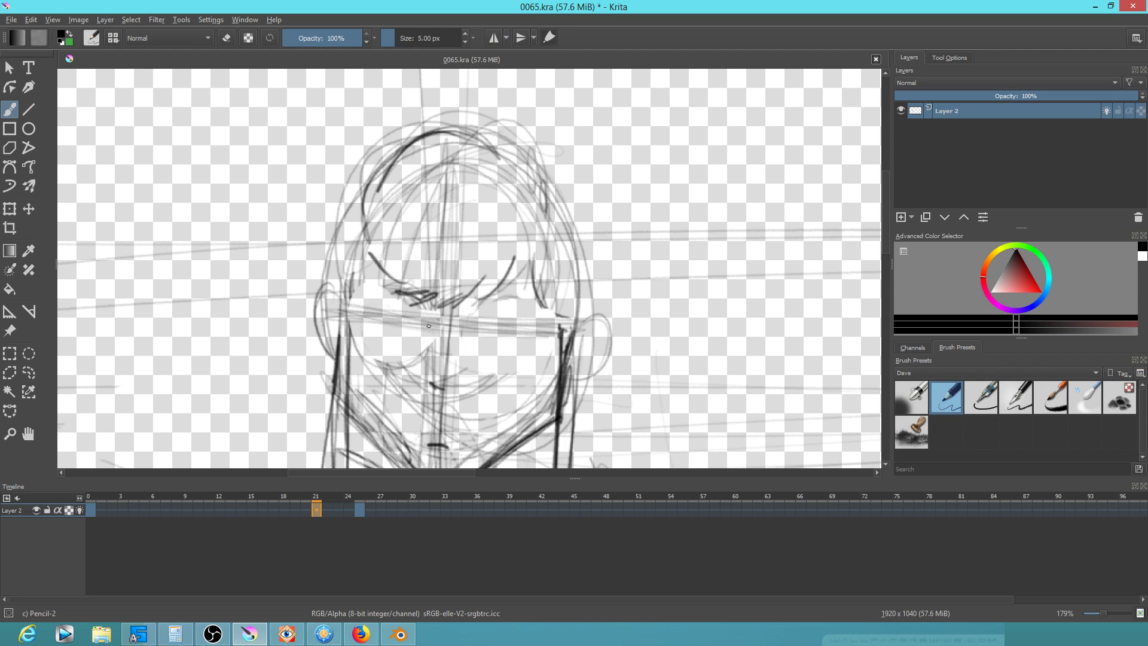
Draw dark upper eyelid lines for both of the woman's eyes along the eye-level guide on frame 21
drag(469, 325, 476, 326)
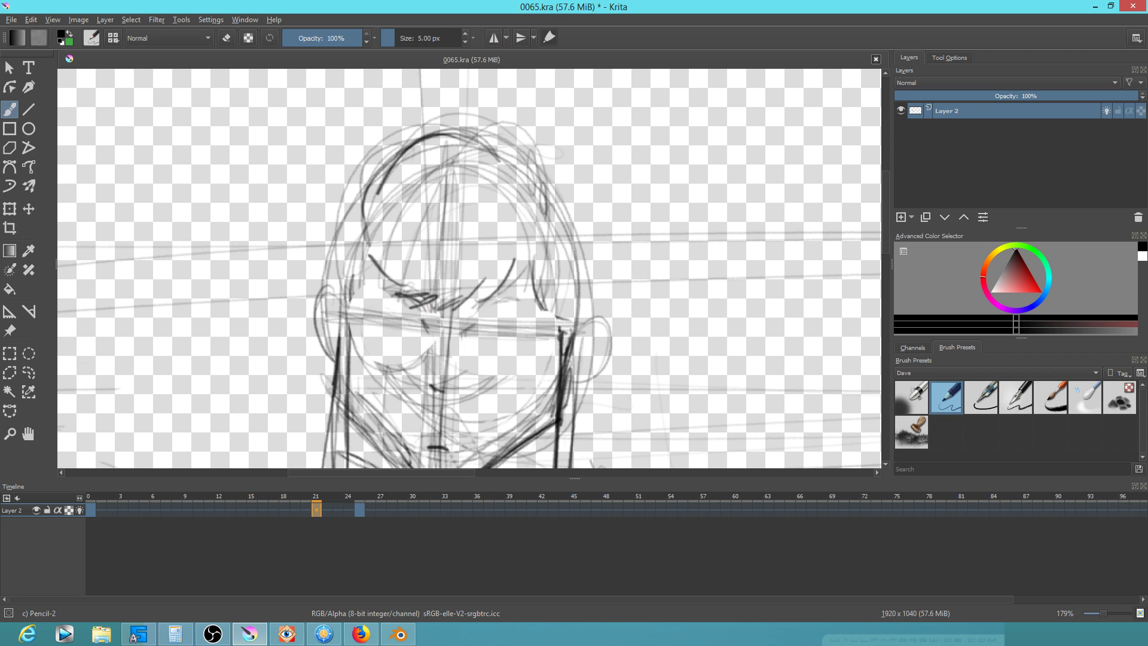
scroll(646, 266, down, 6)
scroll(646, 266, up, 5)
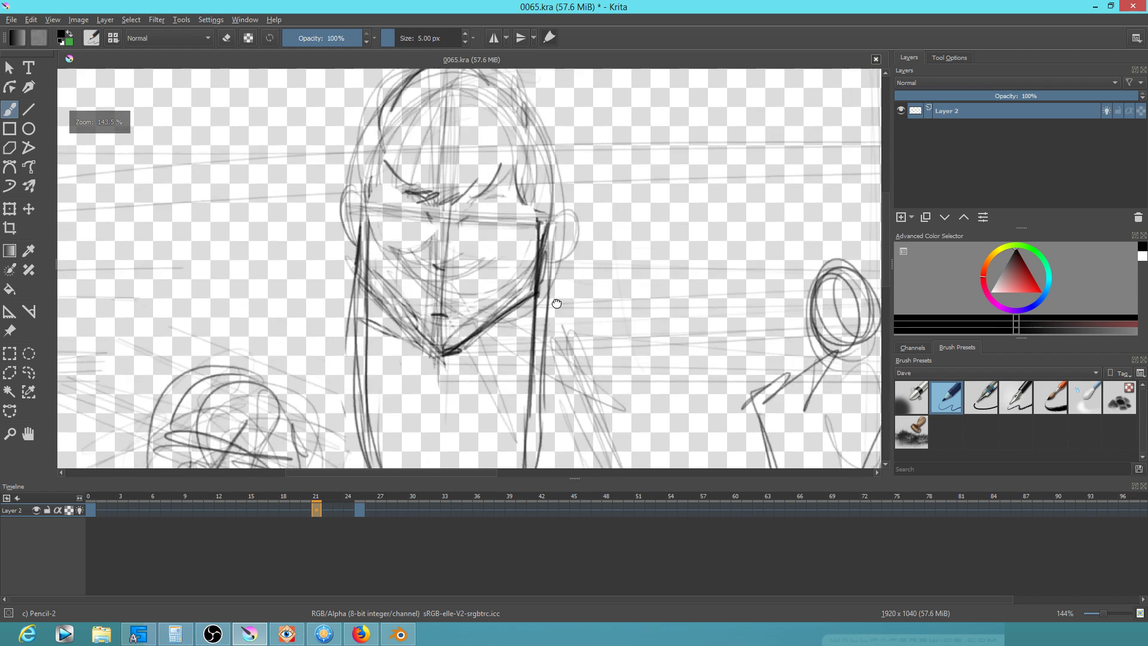
drag(556, 303, 539, 323)
key(m)
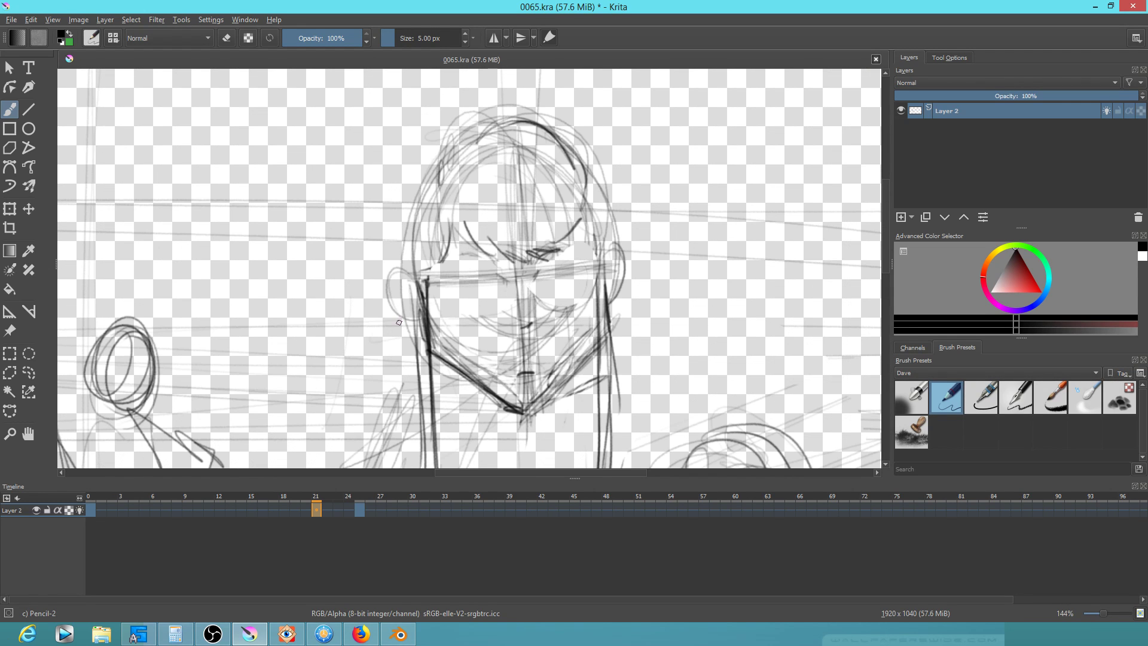
mouse_move(539, 289)
mouse_down()
mouse_move(526, 248)
mouse_move(592, 227)
mouse_up()
drag(529, 244, 675, 208)
mouse_move(598, 222)
mouse_down()
mouse_move(671, 209)
mouse_move(536, 242)
mouse_move(501, 269)
mouse_move(616, 245)
mouse_up()
key(m)
mouse_move(509, 255)
mouse_down()
mouse_move(674, 252)
mouse_move(625, 297)
mouse_up()
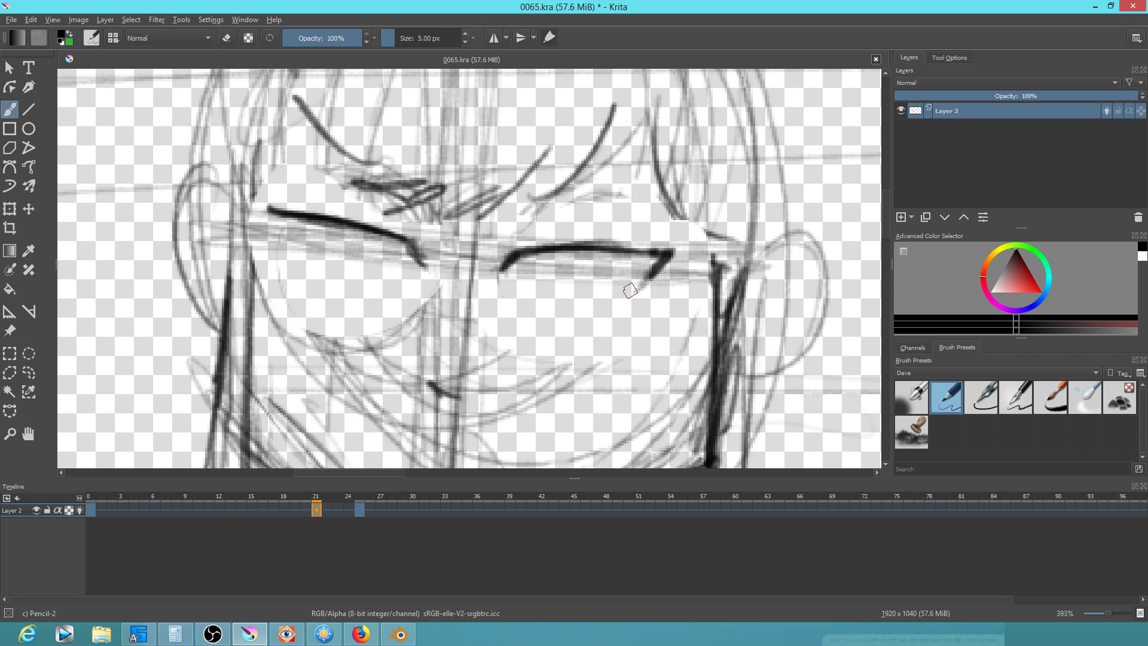
Add angled eye corners and short lower-lid lines to both of the woman's eyes
key(m)
drag(660, 214, 644, 262)
mouse_move(531, 239)
mouse_down()
mouse_move(512, 284)
mouse_move(494, 281)
mouse_move(602, 294)
mouse_up()
key(m)
mouse_move(521, 286)
mouse_down()
mouse_move(603, 293)
mouse_move(605, 269)
mouse_move(623, 264)
mouse_up()
key(m)
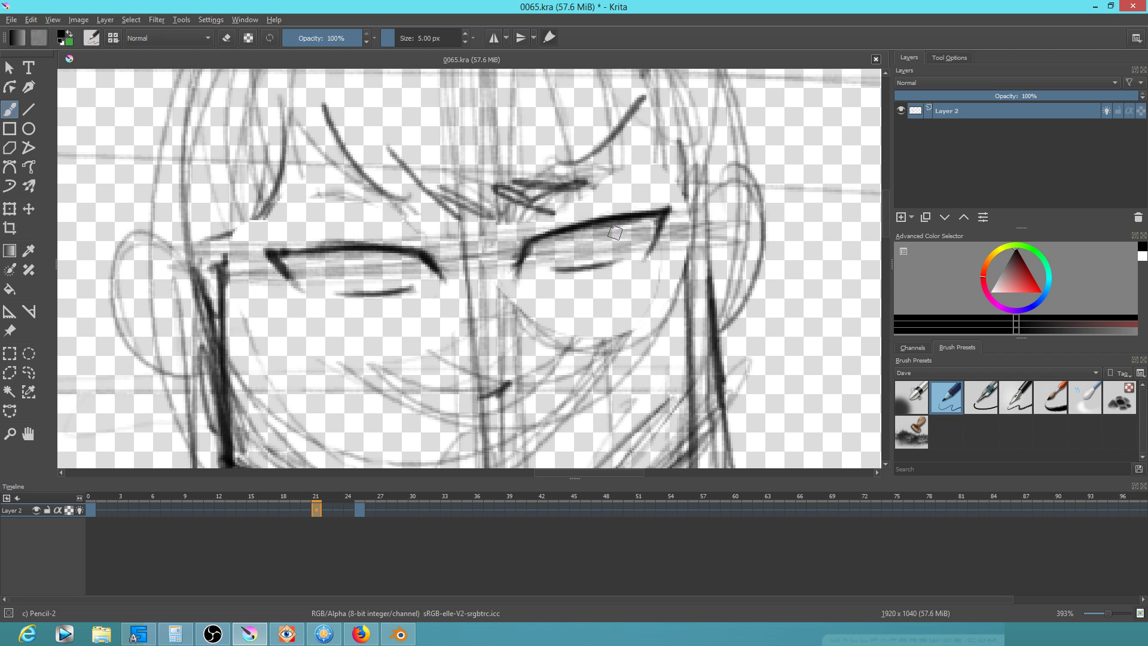
scroll(691, 272, down, 5)
scroll(469, 299, up, 1)
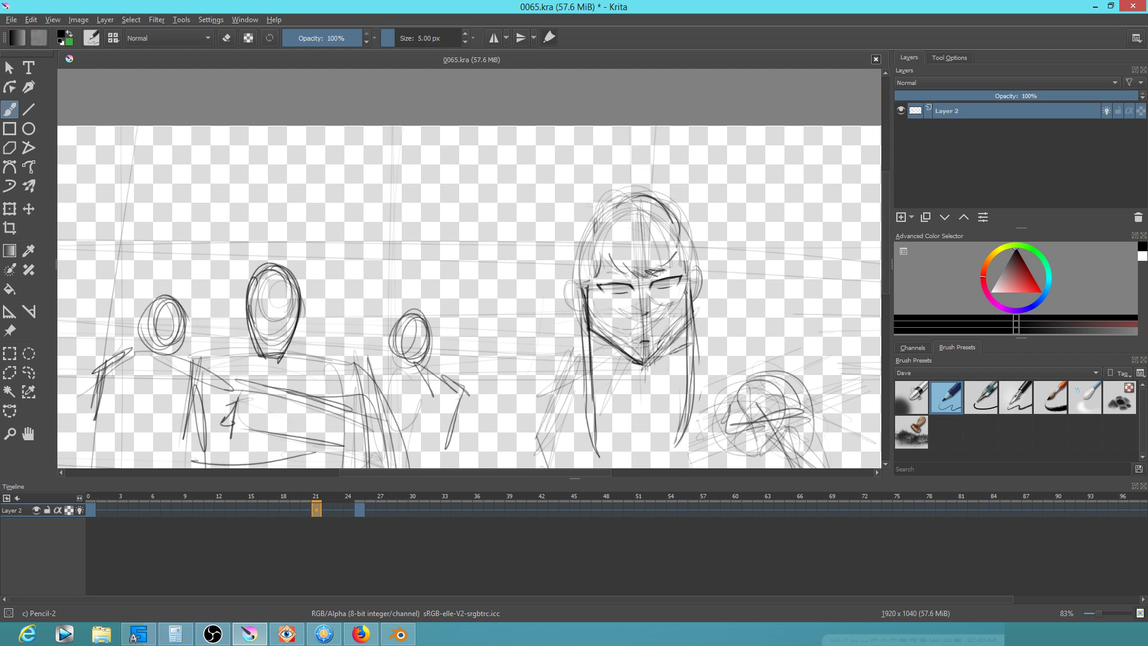
Sketch the irises of both eyes and reinforce the lid lines around them, checking the face in mirrored view
key(m)
scroll(430, 287, up, 4)
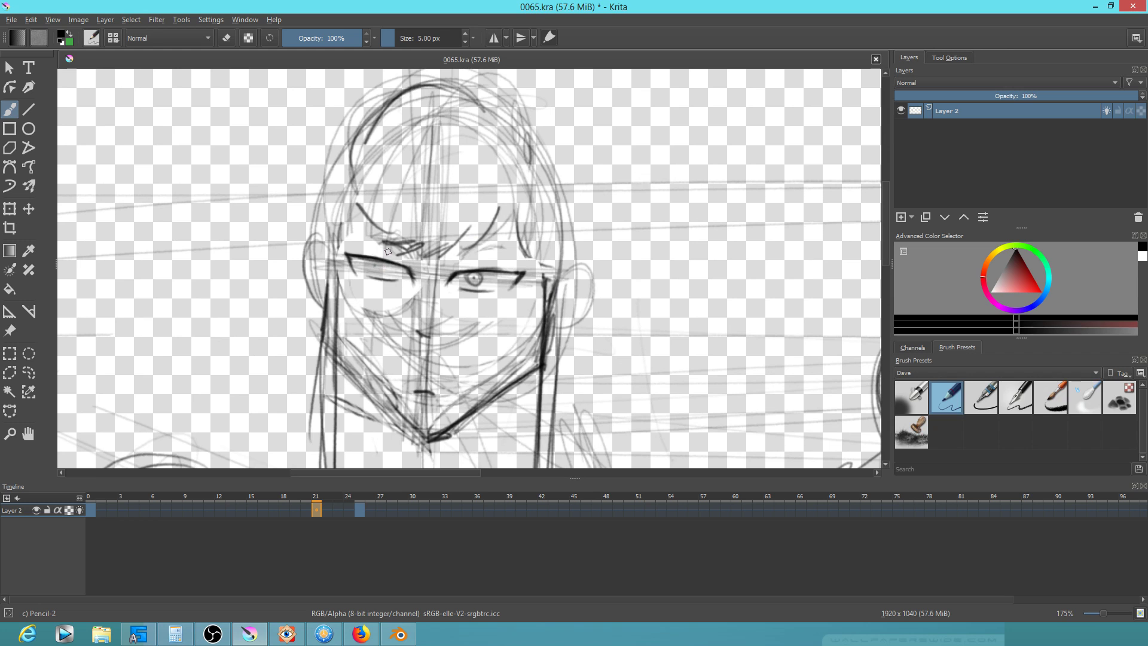
mouse_move(373, 264)
mouse_down()
mouse_move(385, 269)
mouse_move(372, 265)
mouse_up()
drag(460, 267, 520, 265)
key(4)
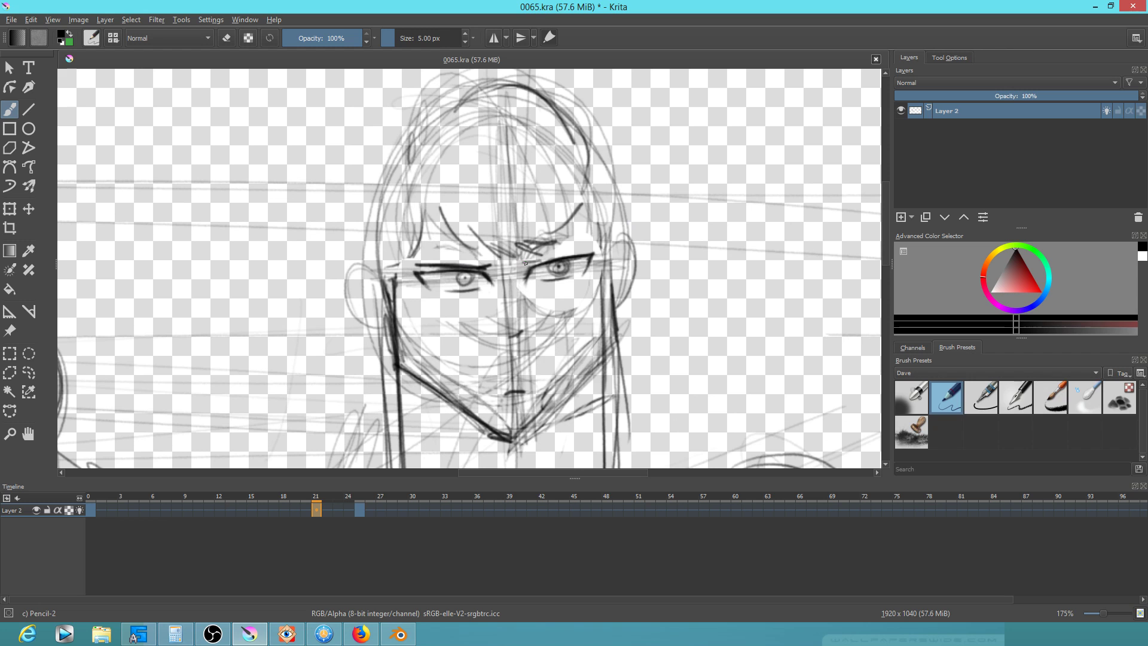
mouse_move(537, 261)
mouse_down()
mouse_move(586, 247)
mouse_move(540, 278)
mouse_move(548, 280)
mouse_up()
drag(439, 288, 499, 281)
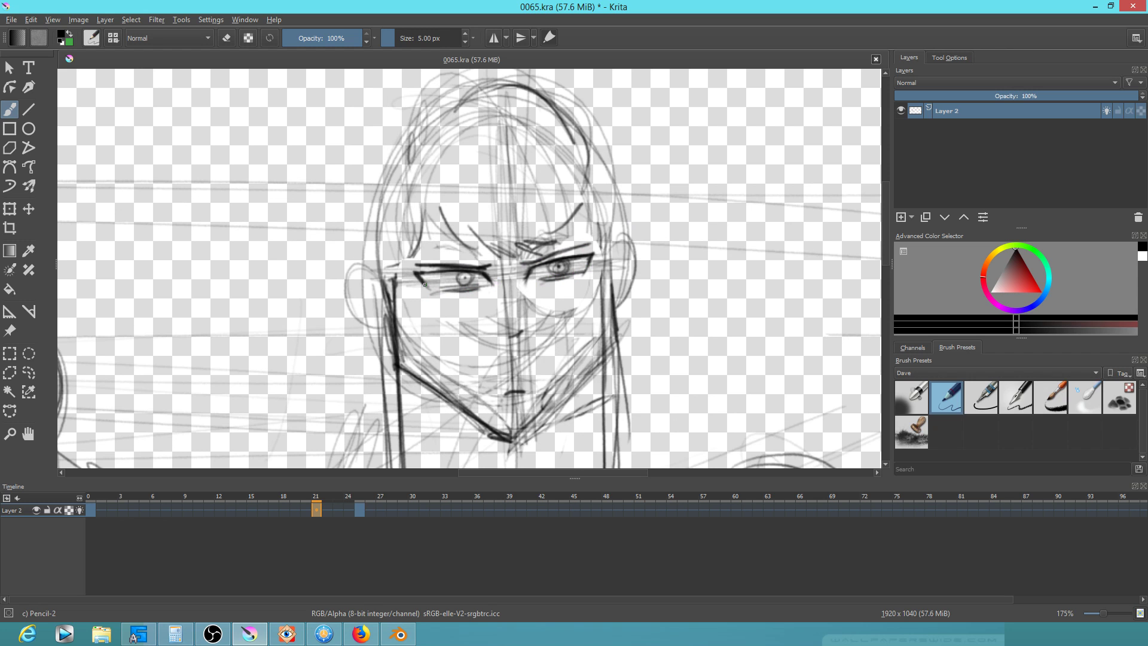
drag(428, 281, 434, 291)
Lasso the woman's eye nearer the foreground arm and shift it slightly outward toward the ear
key(ctrl+r)
mouse_move(597, 242)
mouse_down()
mouse_move(524, 260)
mouse_move(595, 277)
mouse_move(601, 263)
mouse_move(585, 262)
mouse_up()
key(ctrl+t)
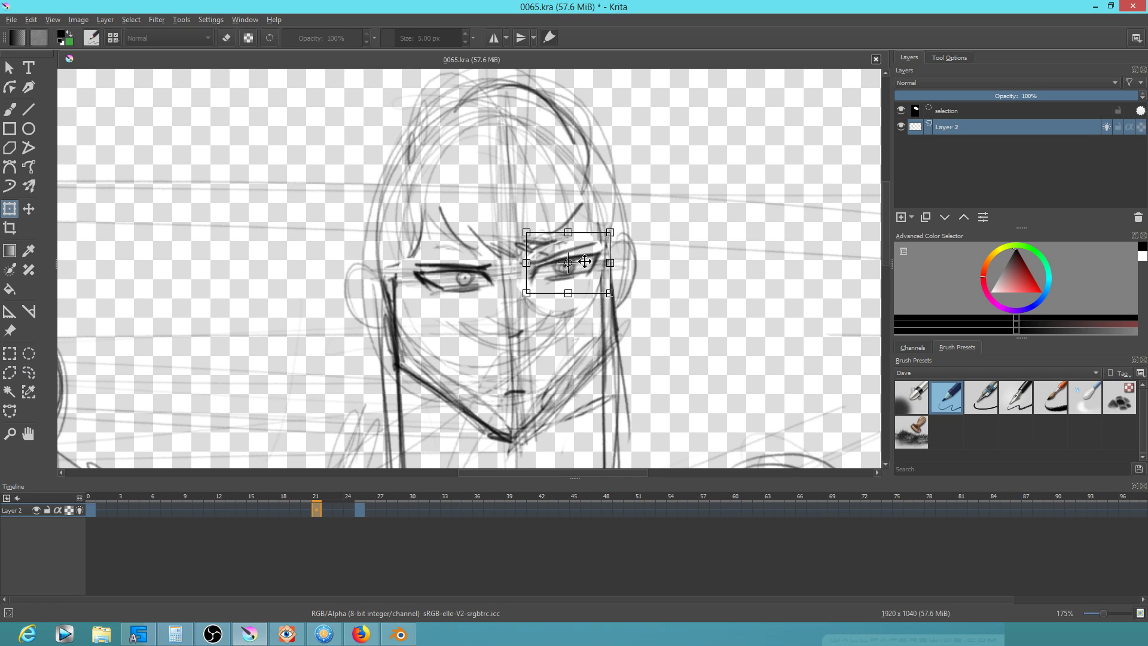
key(m)
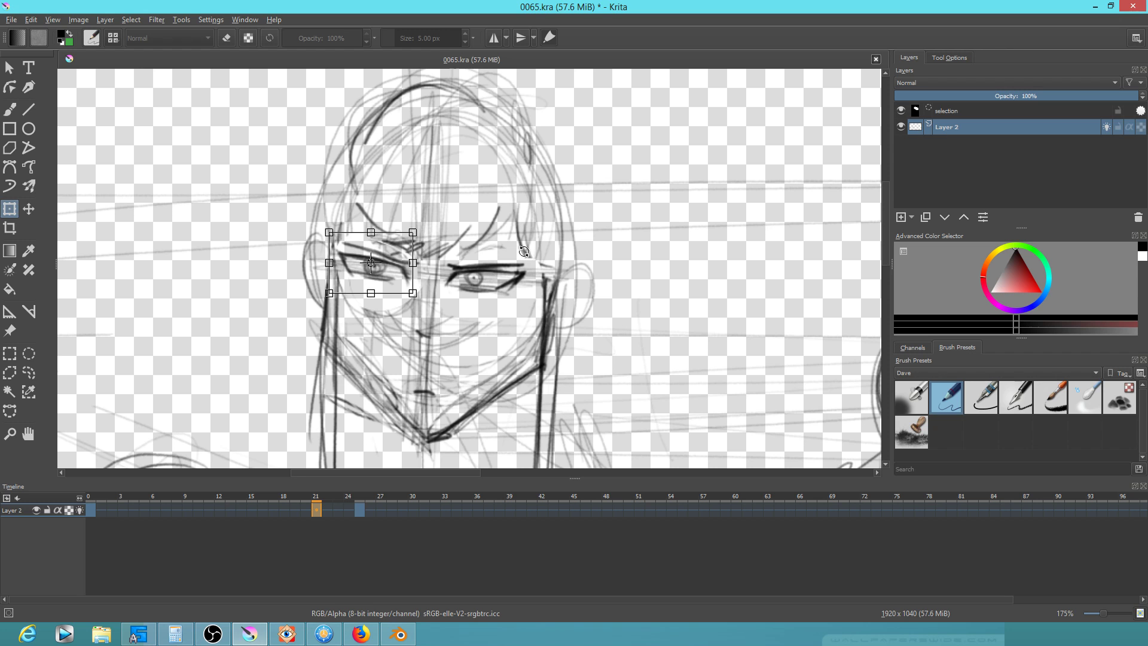
Adjust the placement of both lassoed eyes together and nudge the other eye slightly outward and lower
key(ctrl+r)
mouse_move(517, 252)
mouse_down()
mouse_move(502, 246)
mouse_move(440, 267)
mouse_move(394, 239)
mouse_move(423, 303)
mouse_move(520, 257)
mouse_up()
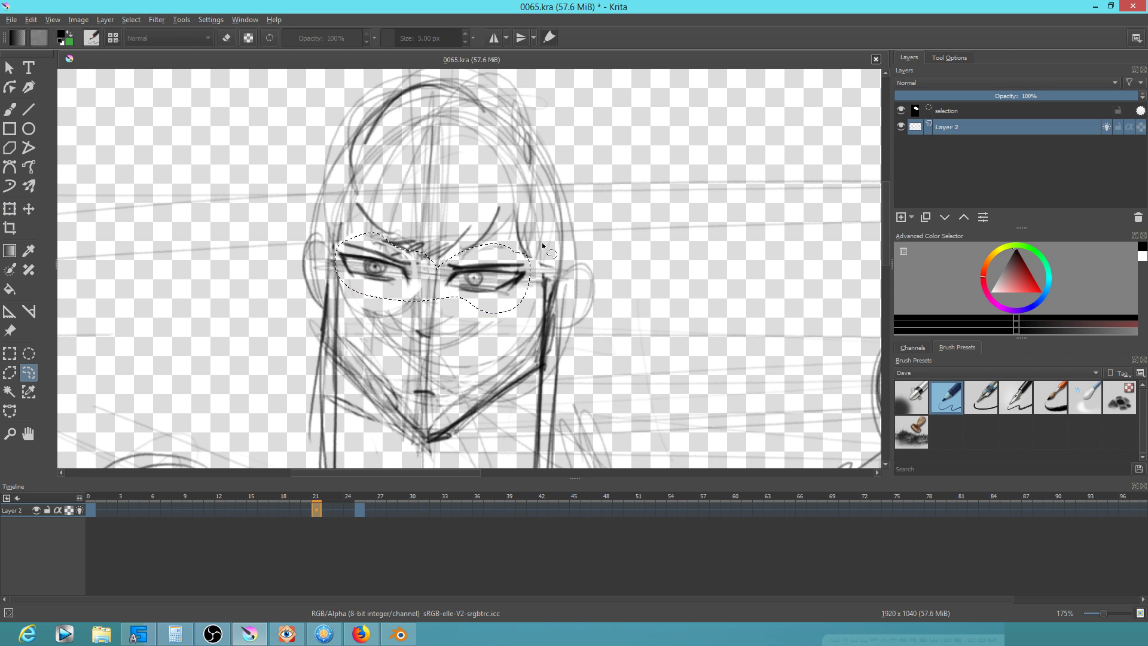
key(ctrl+t)
drag(524, 238, 512, 243)
mouse_move(480, 287)
mouse_down()
mouse_move(482, 250)
mouse_move(435, 277)
mouse_move(489, 315)
mouse_move(520, 287)
mouse_up()
key(l)
key(ctrl+t)
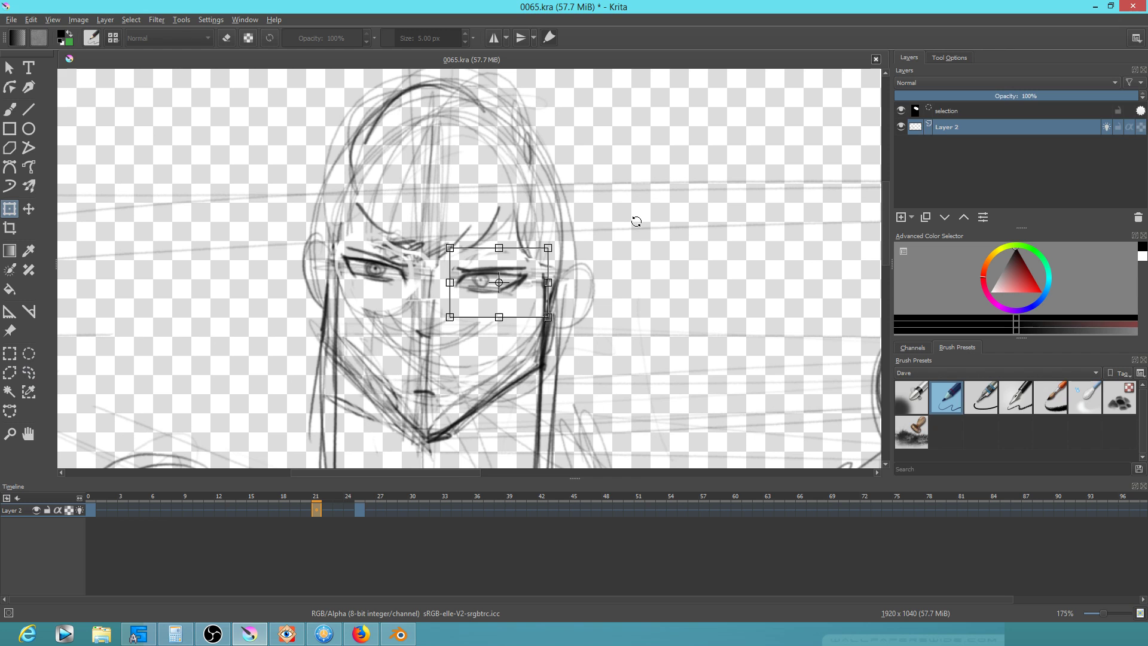
key(Return)
key(ctrl+shift+a)
Strengthen both ears, sketch the hair volume on each side of the head and add a small looped tuft on the crown
key(b)
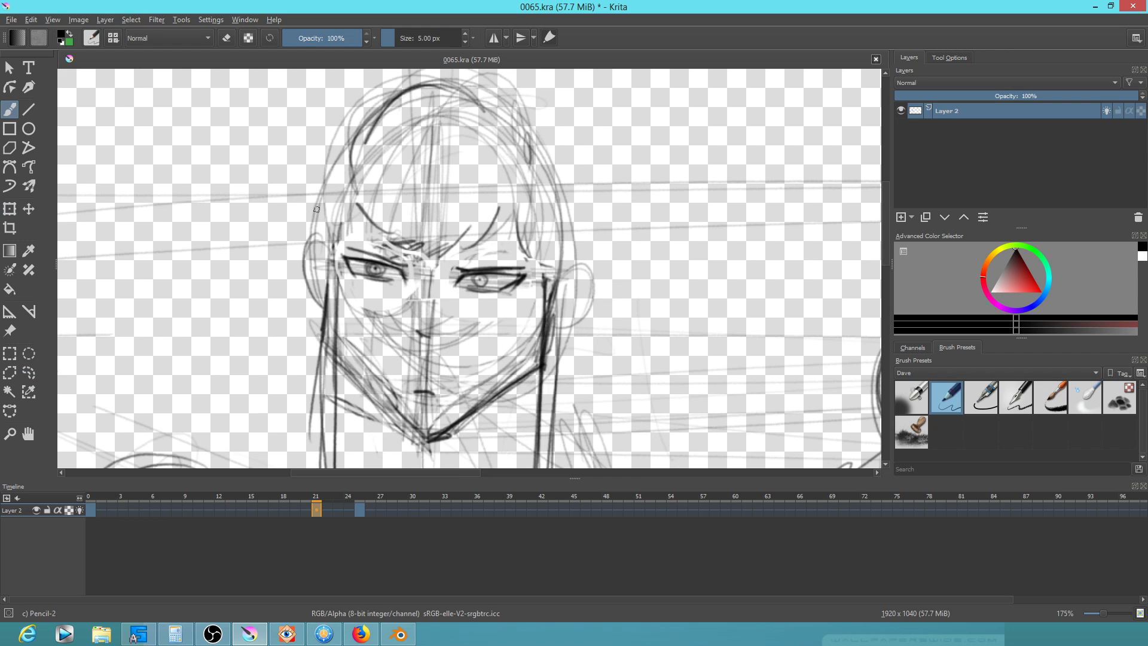
drag(320, 255, 313, 297)
mouse_move(565, 256)
mouse_down()
mouse_move(600, 282)
mouse_move(580, 264)
mouse_move(582, 300)
mouse_move(551, 345)
mouse_up()
drag(589, 281, 539, 335)
scroll(538, 311, up, 3)
scroll(538, 311, right, 2)
drag(293, 354, 286, 219)
drag(263, 290, 287, 220)
drag(508, 276, 525, 224)
mouse_move(526, 354)
mouse_down()
mouse_move(517, 223)
mouse_move(397, 151)
mouse_move(445, 162)
mouse_move(425, 149)
mouse_up()
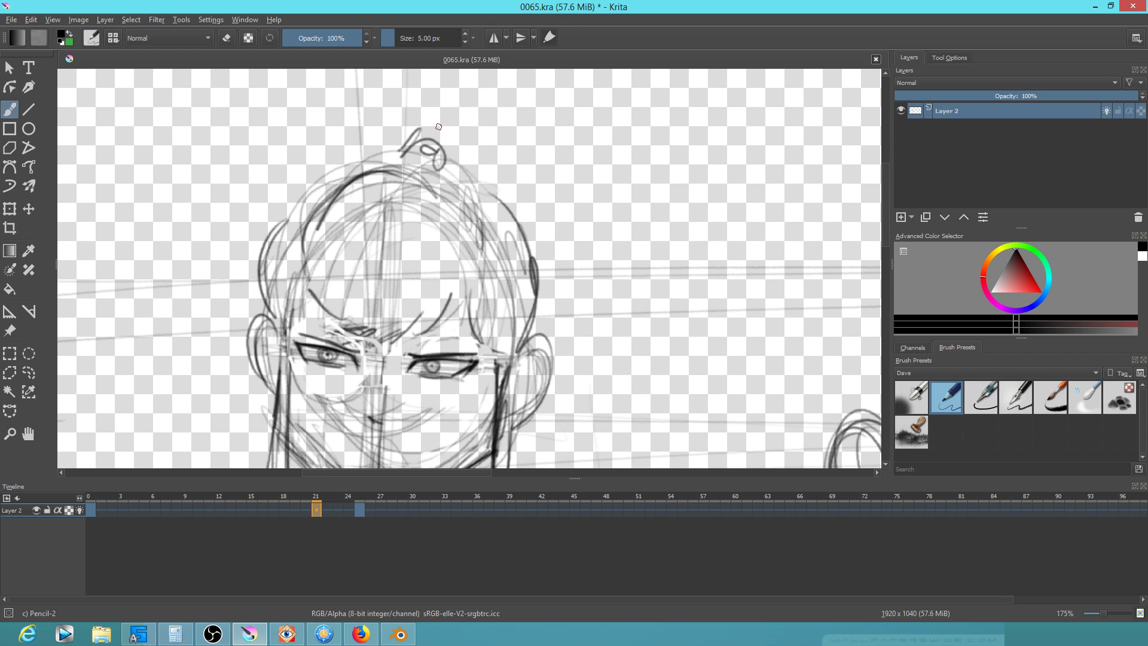
Outline the tied-up hair above the crown and draw a long loose strand hanging behind the ear
scroll(523, 210, down, 6)
scroll(522, 210, up, 3)
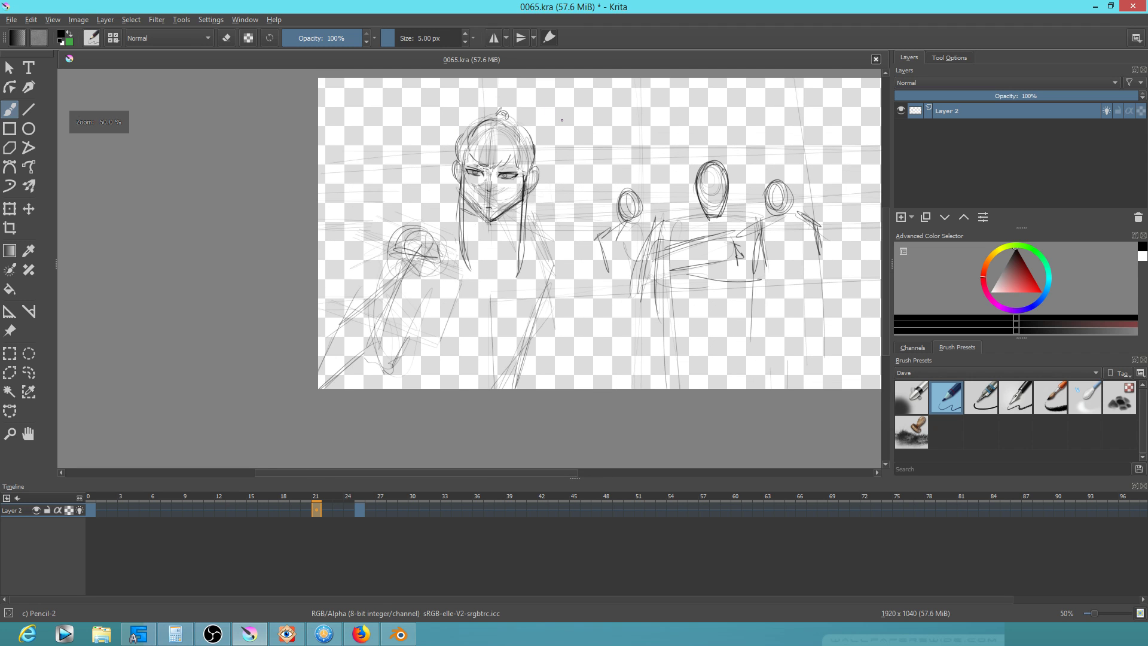
scroll(522, 210, up, 3)
scroll(523, 212, down, 1)
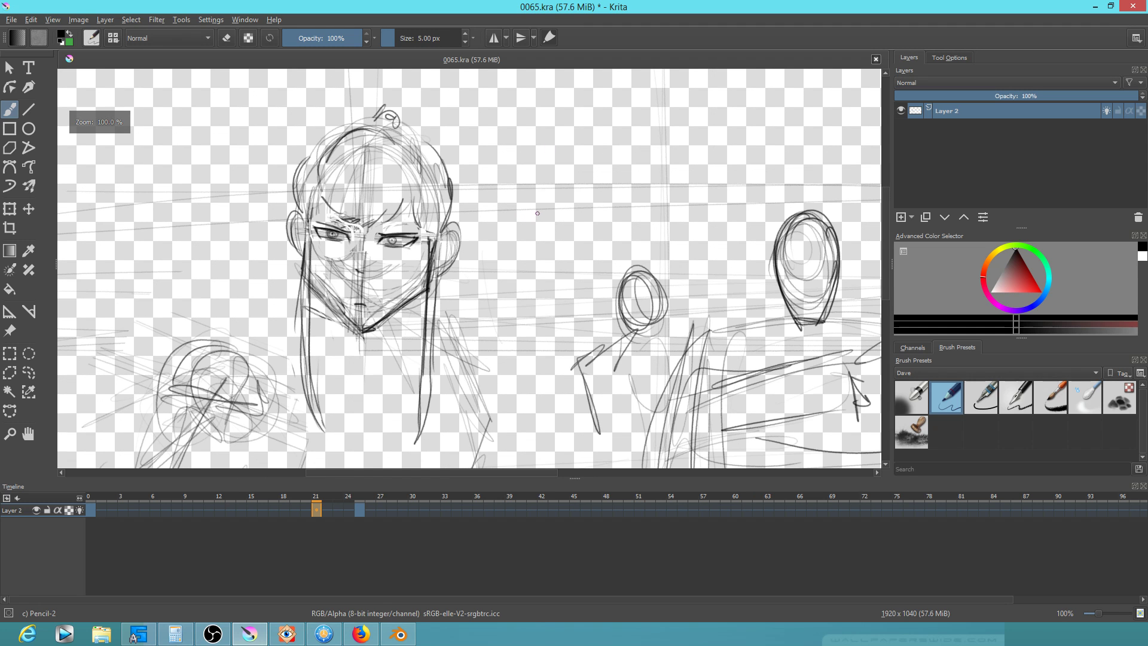
mouse_move(362, 125)
mouse_down()
mouse_move(373, 88)
mouse_move(412, 85)
mouse_move(433, 93)
mouse_move(445, 149)
mouse_up()
drag(430, 91, 444, 148)
mouse_move(461, 235)
mouse_down()
mouse_move(466, 339)
mouse_move(485, 390)
mouse_move(588, 328)
mouse_up()
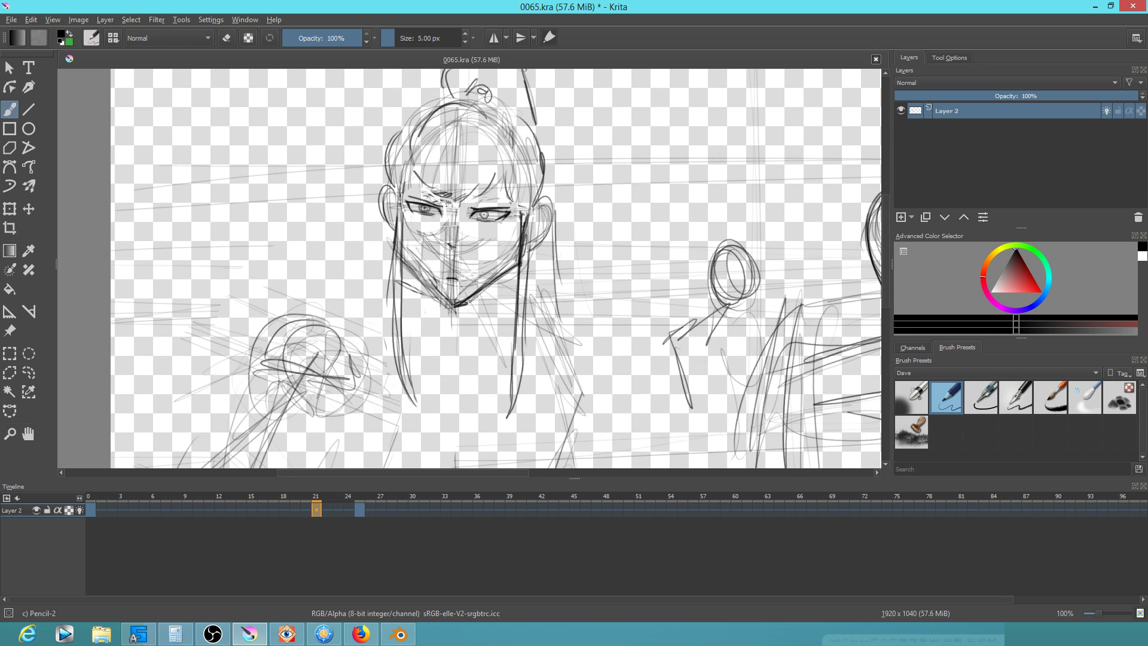
Lasso the woman's eyes and nose area and move it slightly lower on the face
key(alt+Tab)
key(alt+Tab)
key(l)
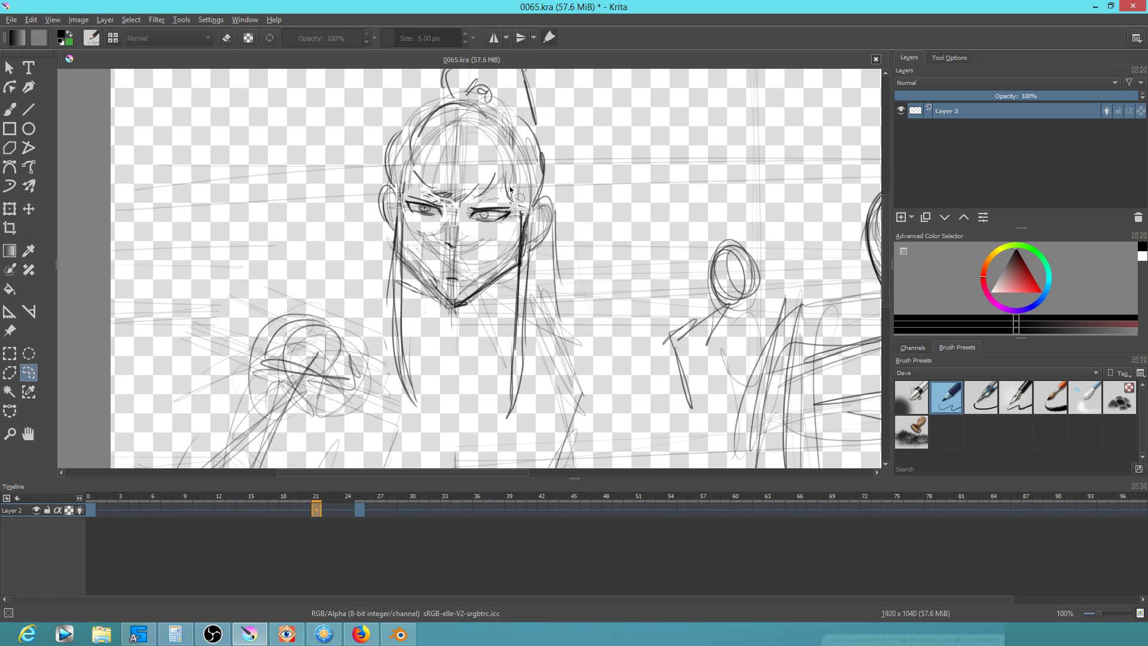
mouse_move(509, 200)
mouse_down()
mouse_move(462, 207)
mouse_move(407, 195)
mouse_up()
mouse_move(417, 235)
mouse_down()
mouse_move(481, 251)
mouse_move(517, 226)
mouse_move(520, 192)
mouse_up()
key(ctrl+t)
drag(493, 232, 495, 238)
key(Return)
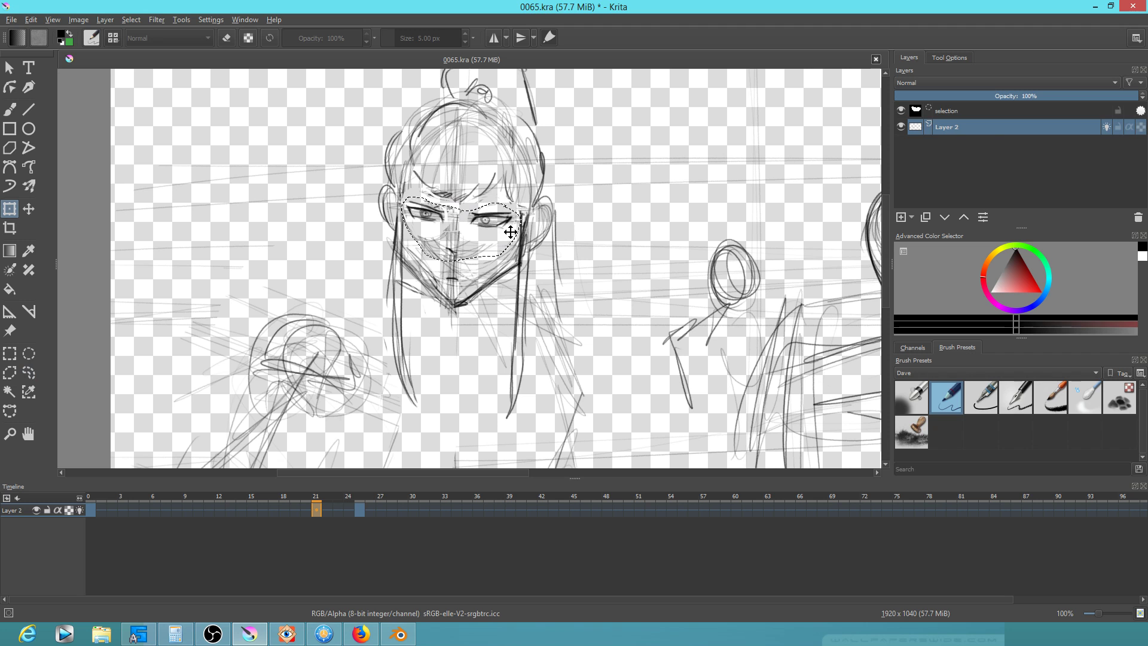
key(ctrl+shift+a)
Clean up the scribbled strokes above the eyes and redraw the fringe and furrowed brow area
key(e)
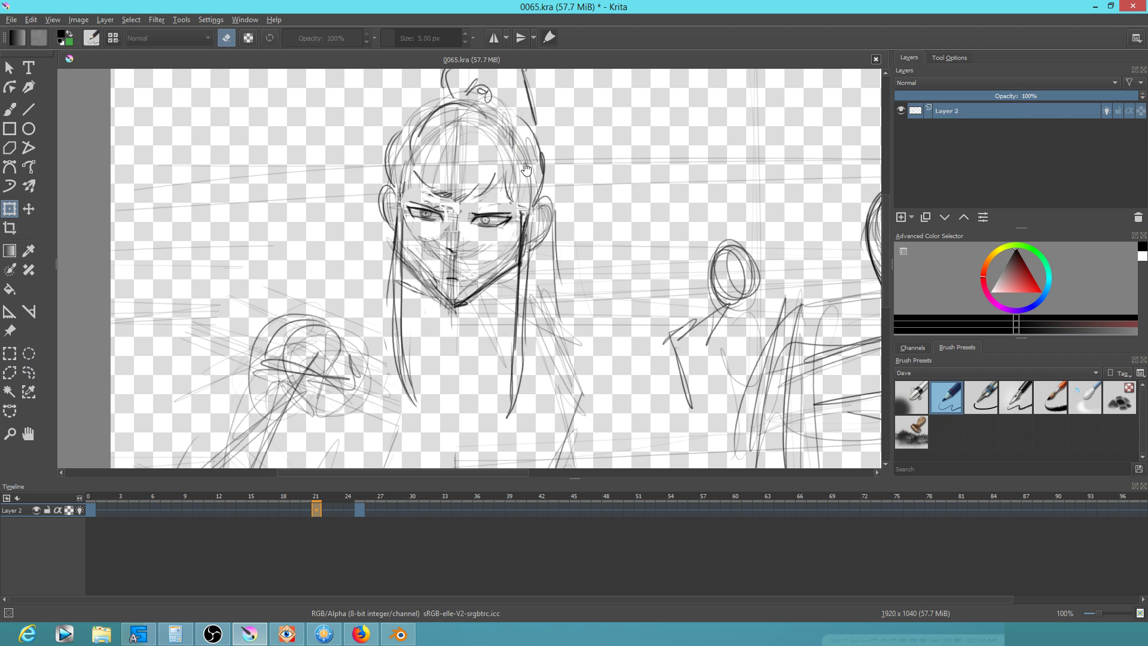
key(b)
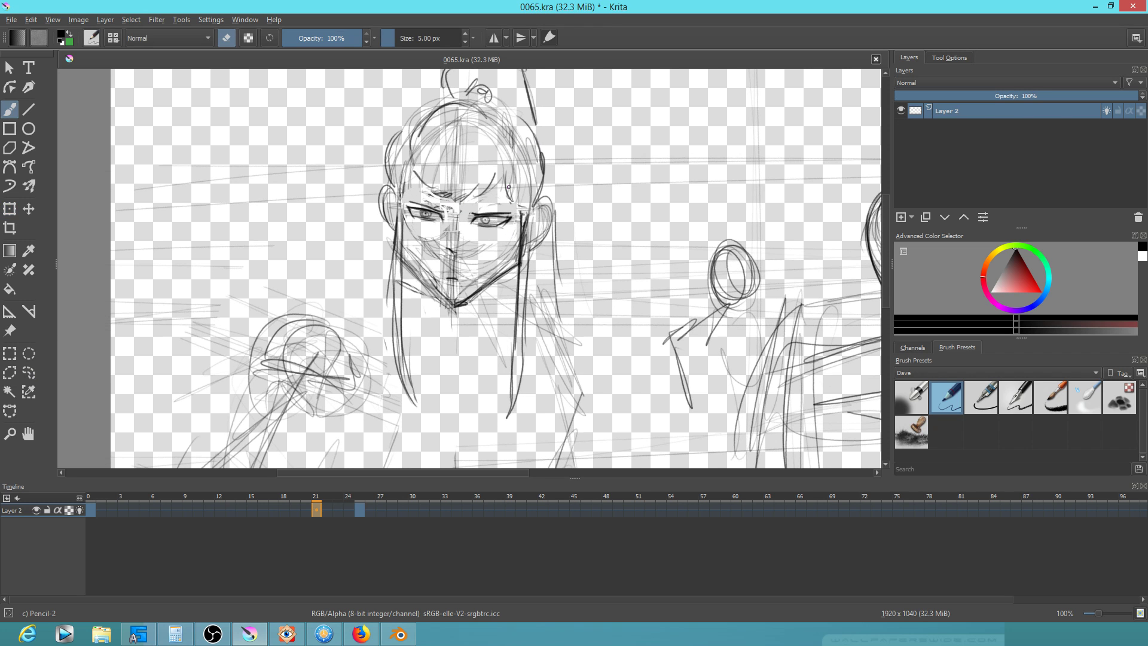
mouse_move(485, 193)
mouse_down()
mouse_move(458, 209)
mouse_move(489, 179)
mouse_move(443, 187)
mouse_up()
key(e)
mouse_move(496, 193)
mouse_down()
mouse_move(454, 205)
mouse_move(418, 174)
mouse_move(505, 177)
mouse_up()
Sketch the woman's neck lines, the curve of the near shoulder and a dark contour down the far arm
mouse_move(500, 275)
mouse_down()
mouse_move(488, 322)
mouse_move(497, 273)
mouse_move(521, 339)
mouse_up()
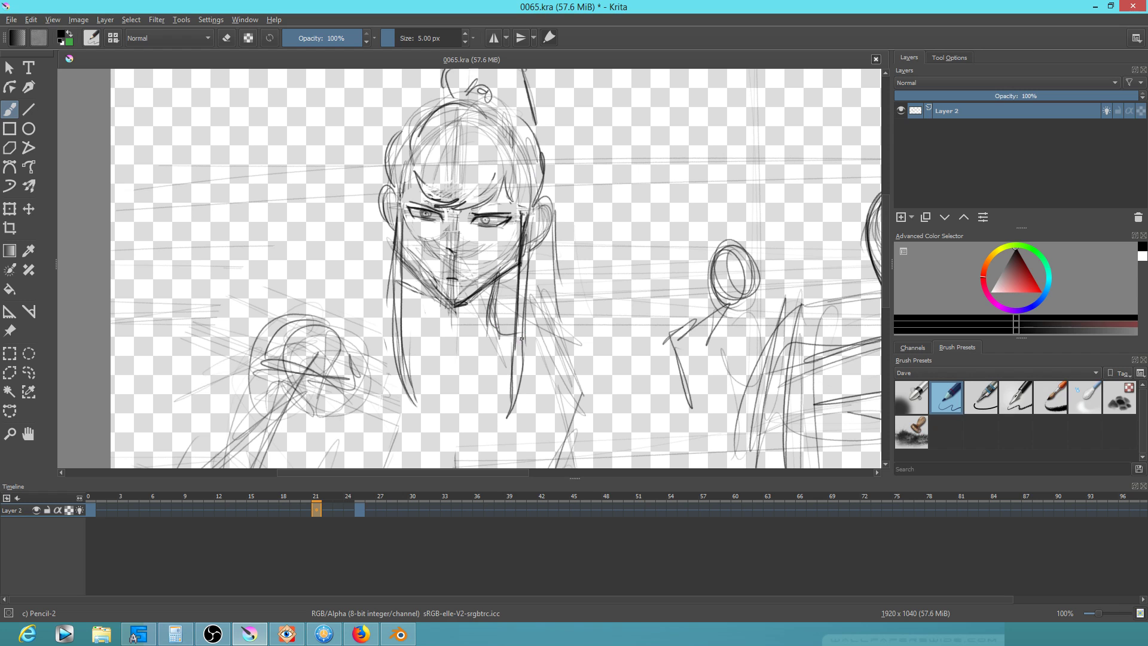
mouse_move(422, 279)
mouse_down()
mouse_move(398, 305)
mouse_move(406, 281)
mouse_move(316, 303)
mouse_move(373, 304)
mouse_move(313, 315)
mouse_move(390, 309)
mouse_up()
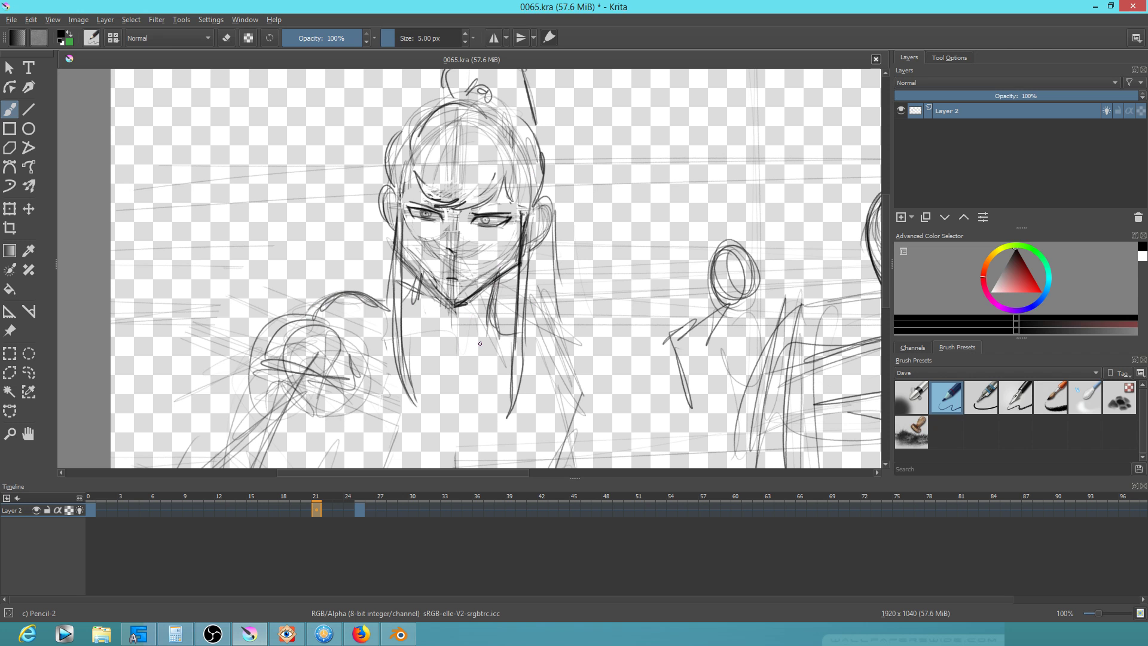
drag(590, 302, 607, 185)
drag(524, 219, 567, 362)
mouse_move(535, 268)
mouse_down()
mouse_move(558, 335)
mouse_move(555, 422)
mouse_up()
drag(565, 354, 550, 427)
drag(534, 239, 562, 359)
mouse_move(538, 263)
mouse_down()
mouse_move(553, 400)
mouse_move(562, 389)
mouse_move(528, 446)
mouse_up()
mouse_move(622, 338)
mouse_down()
mouse_move(662, 263)
mouse_move(640, 300)
mouse_move(643, 341)
mouse_move(546, 414)
mouse_up()
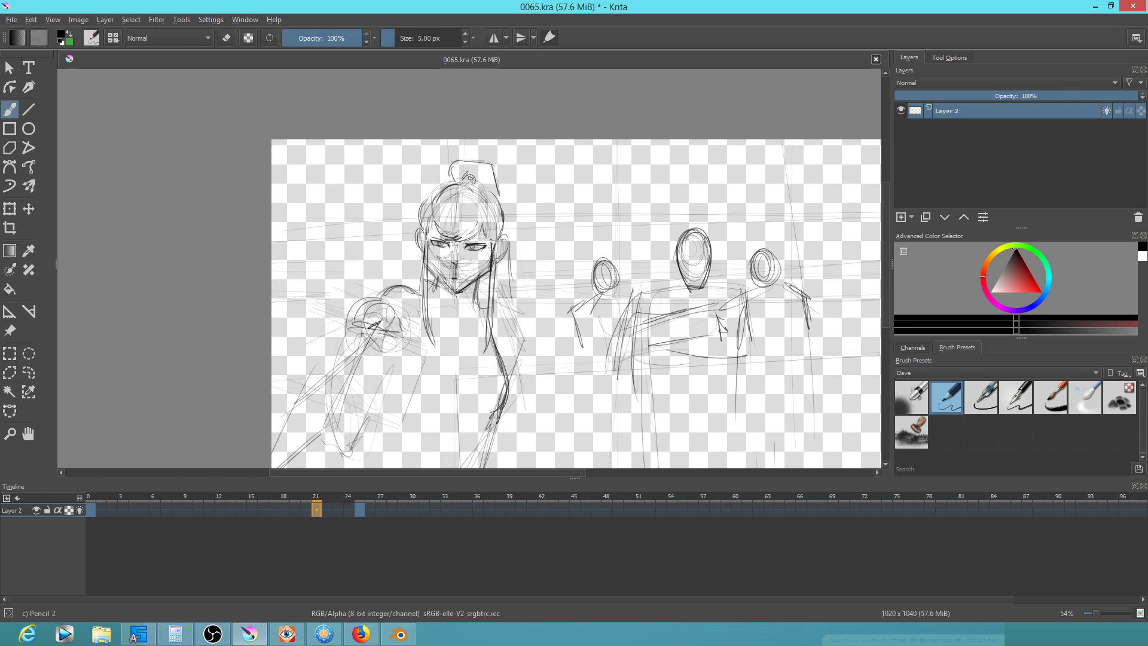
Darken the foreground arm with a rounded top, a slanted band across it and long lines to the canvas edge
mouse_move(390, 297)
mouse_down()
mouse_move(348, 326)
mouse_move(425, 306)
mouse_move(391, 335)
mouse_move(358, 349)
mouse_move(342, 339)
mouse_move(369, 347)
mouse_up()
mouse_move(326, 346)
mouse_down()
mouse_move(362, 333)
mouse_move(287, 468)
mouse_up()
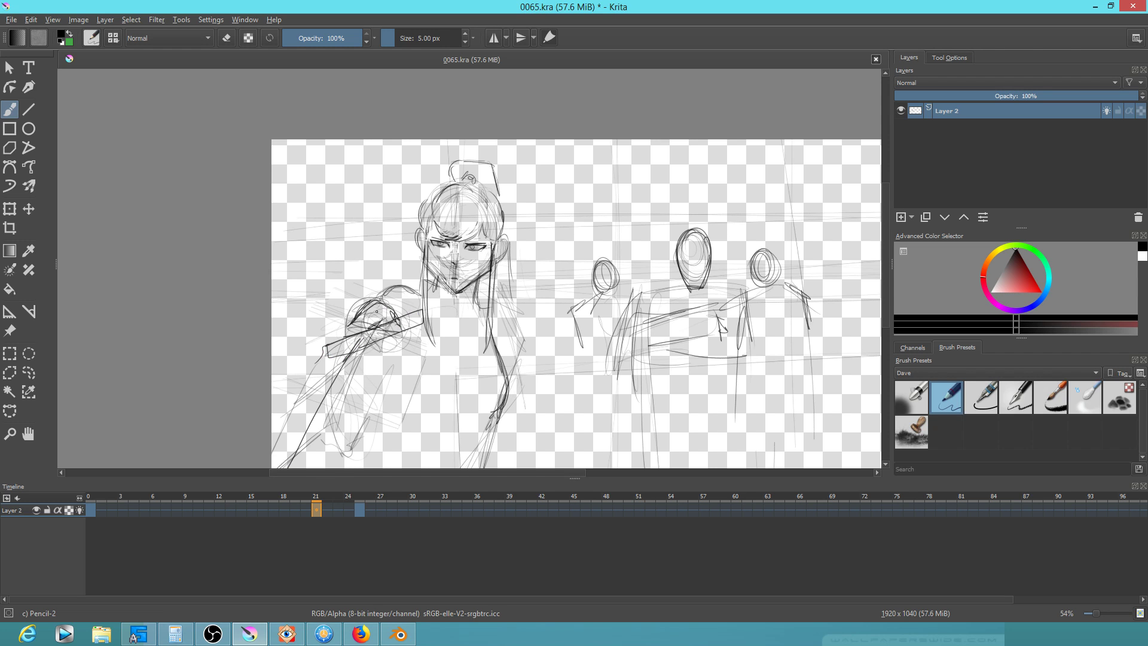
drag(357, 343, 287, 468)
drag(343, 368, 283, 468)
mouse_move(362, 339)
mouse_down()
mouse_move(378, 336)
mouse_move(342, 456)
mouse_up()
drag(376, 344, 338, 466)
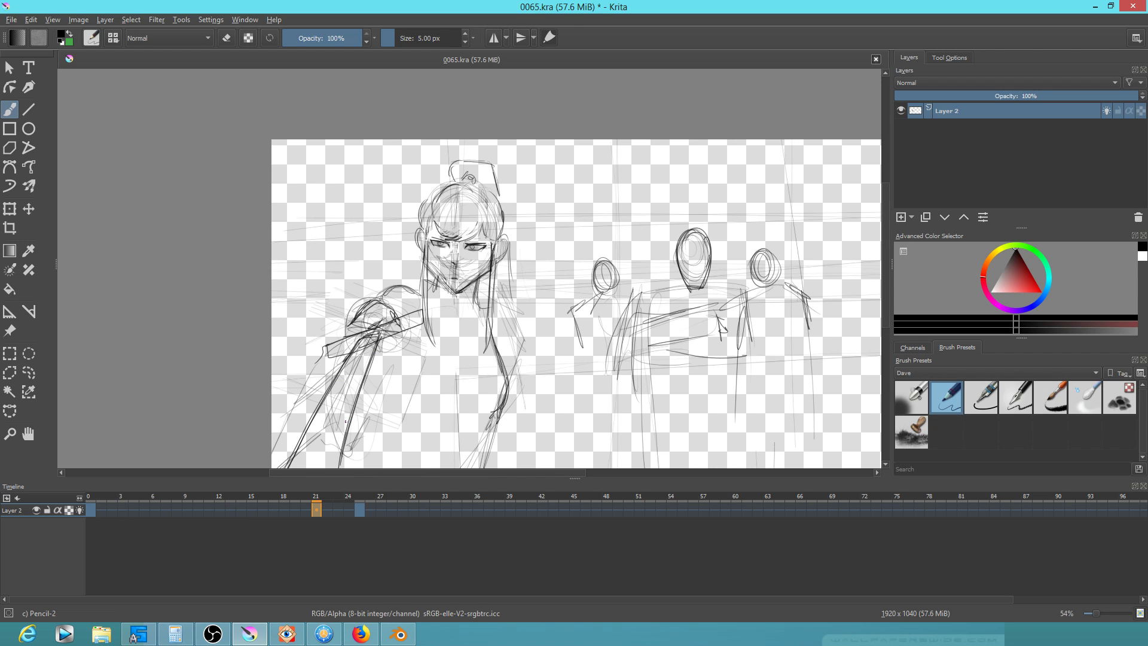
Draw the hanging curves beside the foreground arm, a U-shaped neckline and light chest contours on the woman's torso
mouse_move(428, 303)
mouse_down()
mouse_move(429, 391)
mouse_move(427, 374)
mouse_move(397, 381)
mouse_up()
mouse_move(387, 422)
mouse_down()
mouse_move(397, 368)
mouse_move(388, 429)
mouse_move(375, 419)
mouse_move(390, 435)
mouse_move(405, 325)
mouse_up()
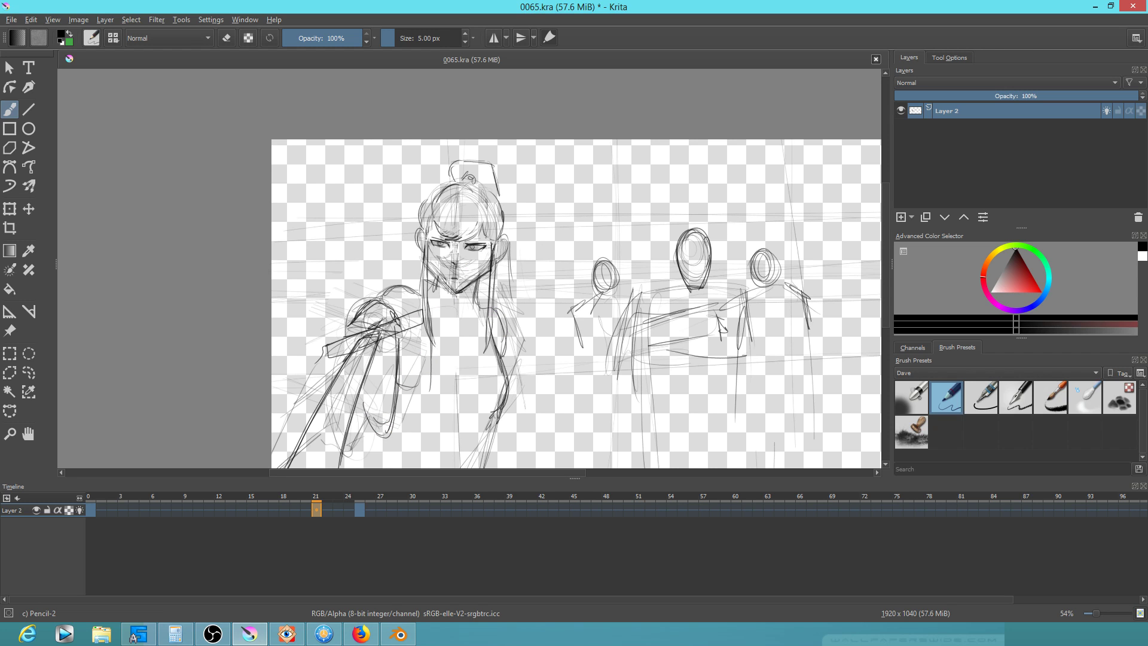
mouse_move(427, 319)
mouse_down()
mouse_move(416, 398)
mouse_move(401, 402)
mouse_move(469, 362)
mouse_move(477, 318)
mouse_up()
mouse_move(472, 390)
mouse_down()
mouse_move(415, 432)
mouse_move(443, 416)
mouse_up()
mouse_move(443, 416)
mouse_down()
mouse_move(389, 429)
mouse_move(458, 446)
mouse_up()
Reinforce the woman's far arm with repeated strokes and add a short line at the lower edge of her torso
mouse_move(495, 383)
mouse_down()
mouse_move(468, 443)
mouse_move(513, 322)
mouse_move(480, 392)
mouse_up()
drag(518, 330, 484, 390)
drag(519, 326, 503, 363)
mouse_move(522, 300)
mouse_down()
mouse_move(515, 359)
mouse_move(489, 407)
mouse_up()
drag(513, 346, 482, 411)
drag(403, 376, 388, 415)
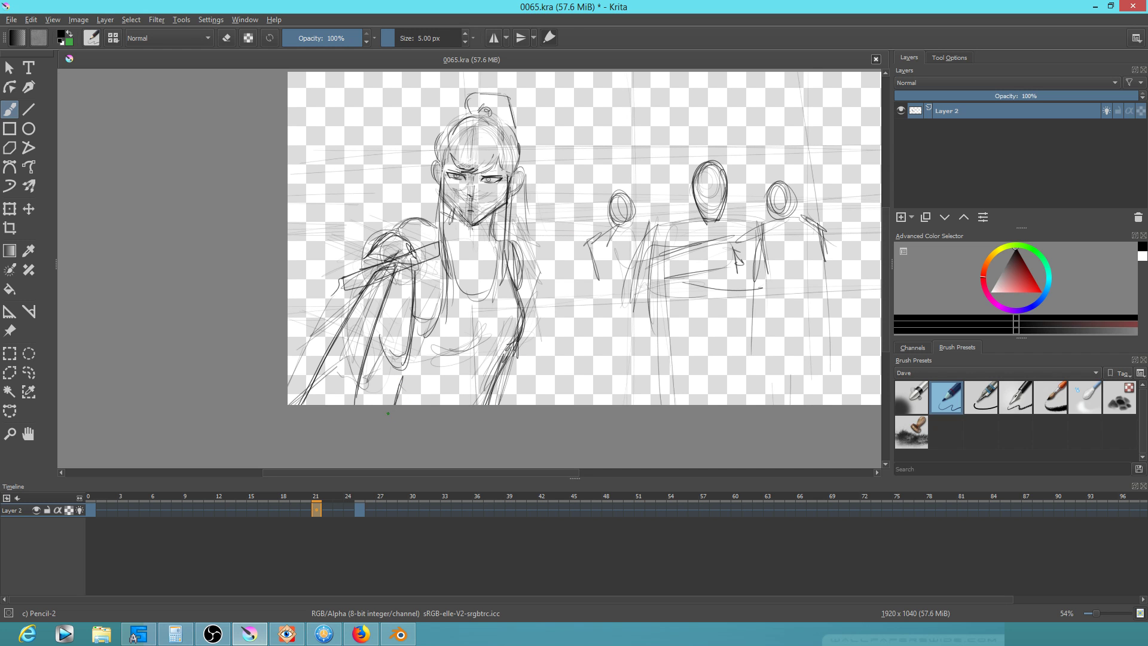
Play the Blender edit as reference, return to Krita and sketch angular lower-body lines under the central background figure
key(alt+Tab)
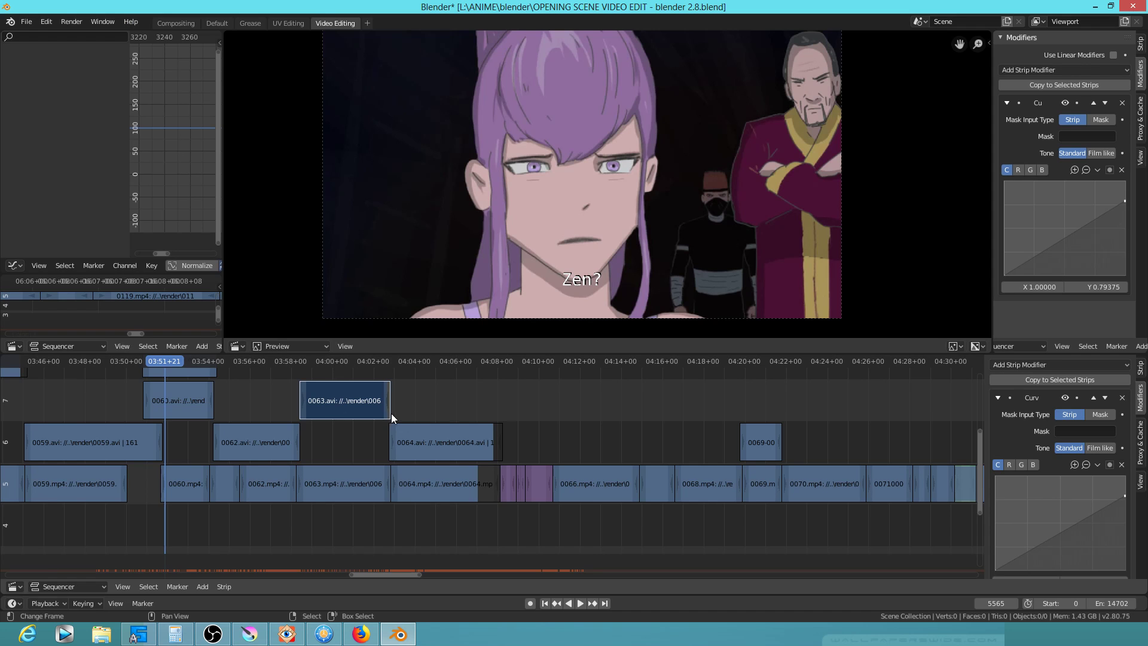
drag(450, 396, 511, 389)
key(space)
key(space)
key(alt+Tab)
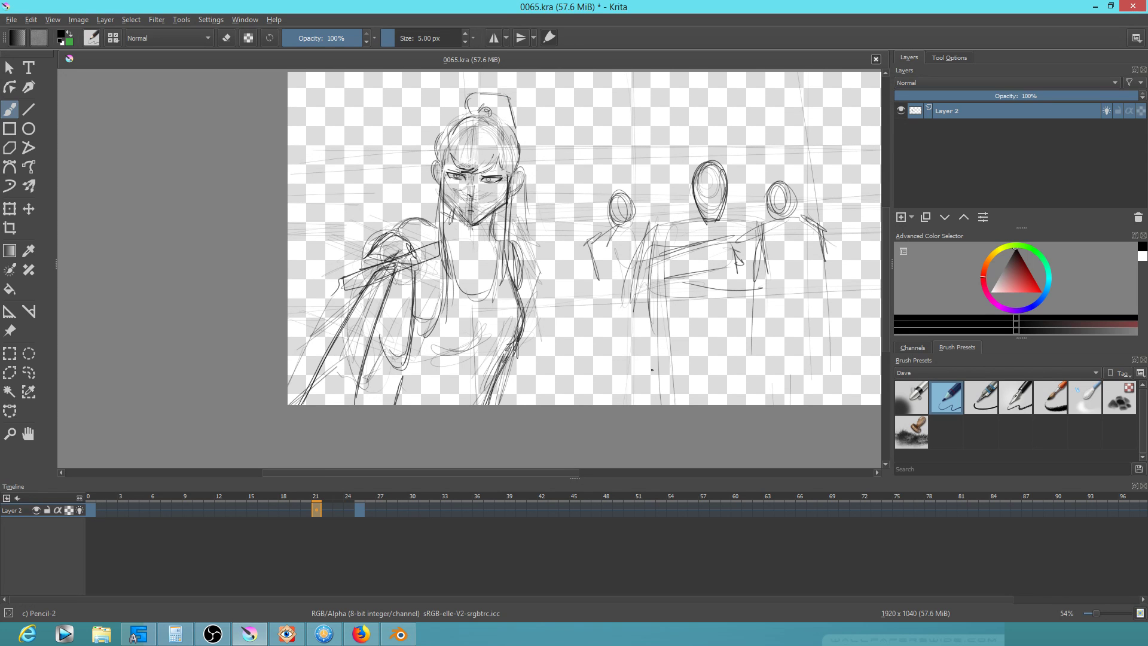
mouse_move(545, 405)
mouse_down()
mouse_move(540, 368)
mouse_move(633, 404)
mouse_move(632, 303)
mouse_move(682, 369)
mouse_move(747, 317)
mouse_move(766, 392)
mouse_move(827, 405)
mouse_up()
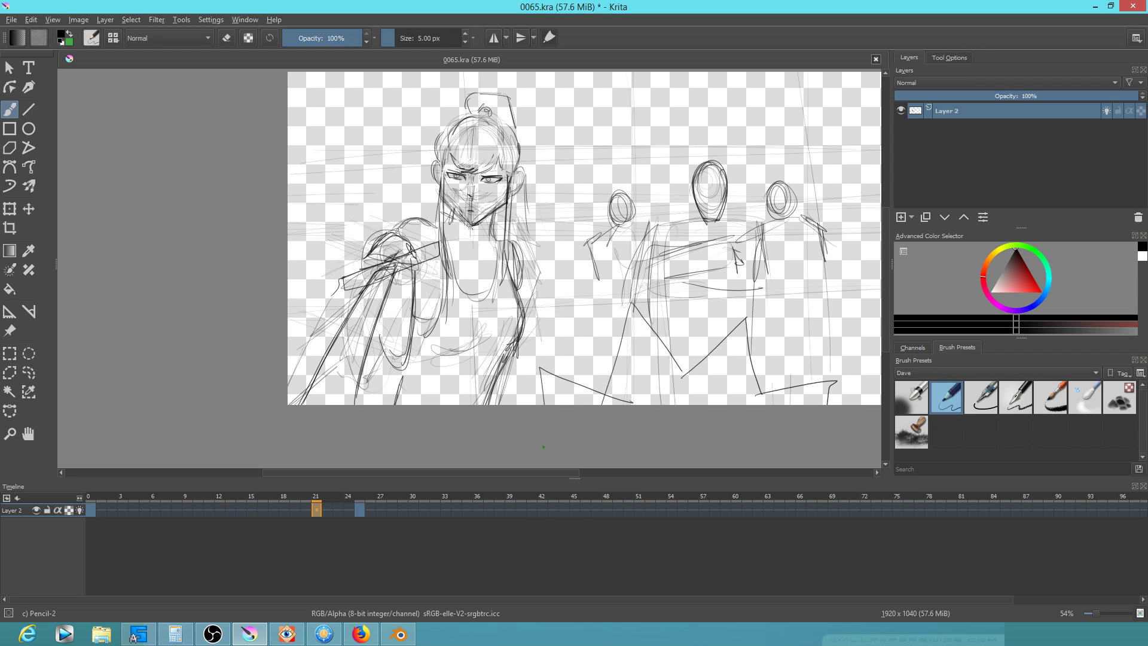
Compare frames 21 and 25 and copy the frame 21 drawing onto frame 25
click(359, 509)
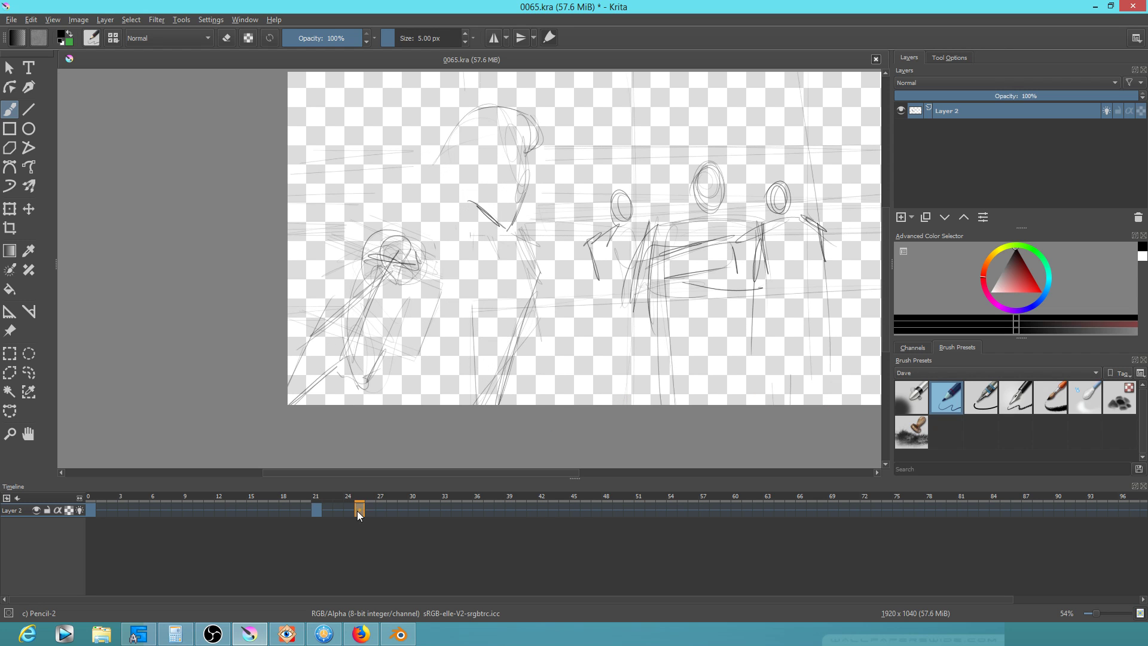
click(319, 514)
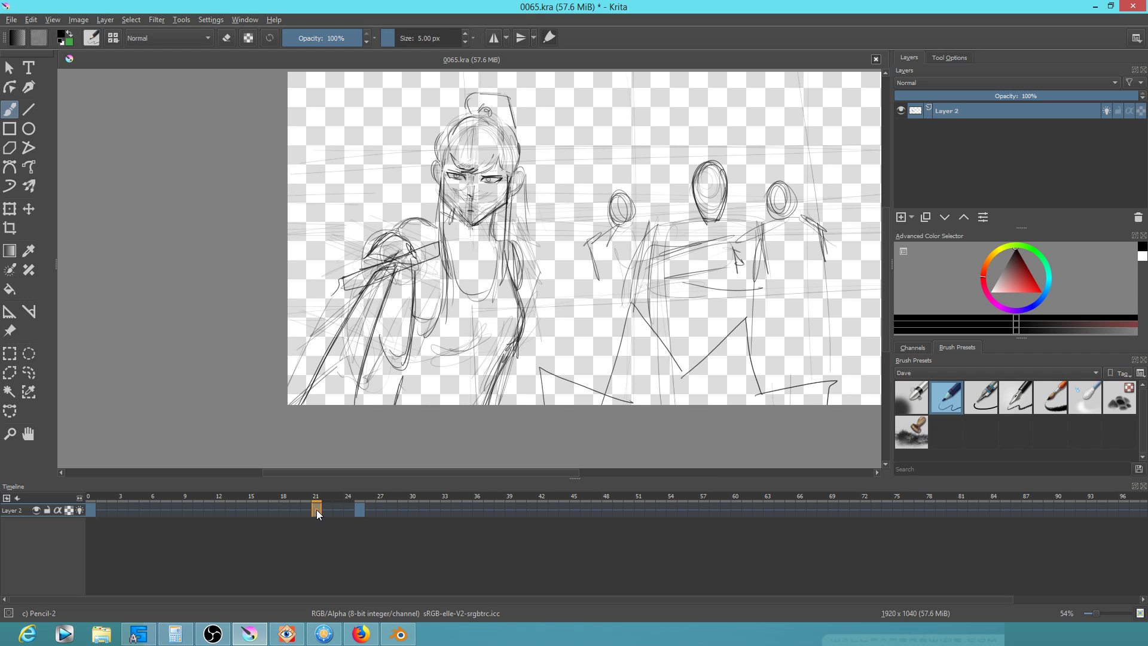
drag(317, 510, 360, 505)
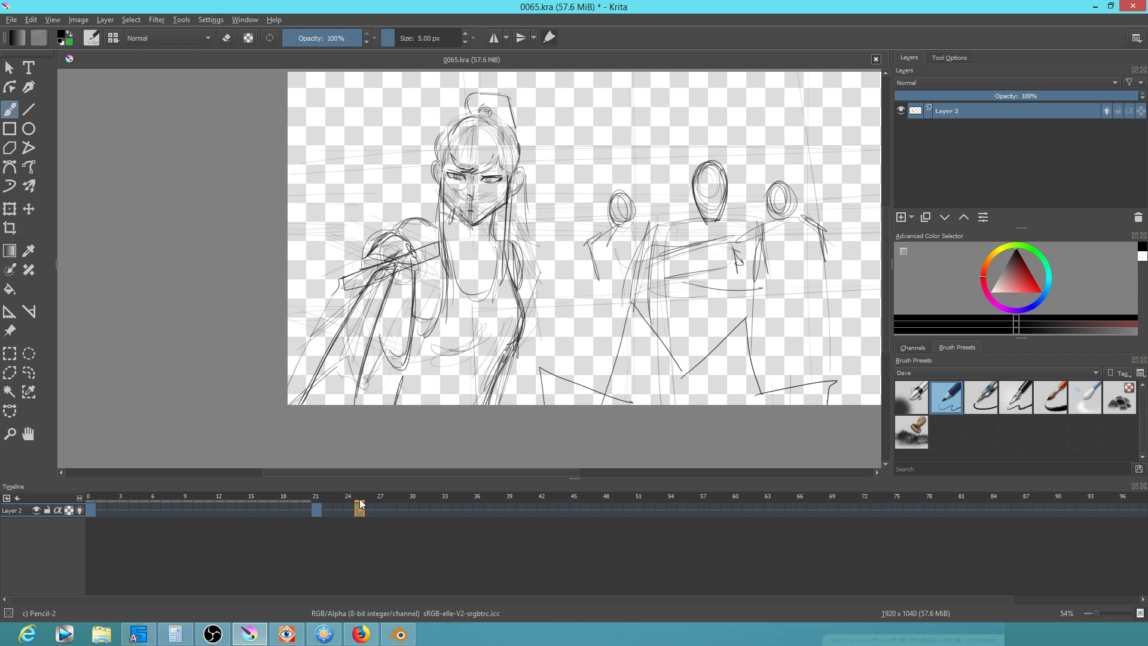
Delete the woman's head from the frame 25 drawing, clear the selection and return to the brush
key(ctrl+r)
mouse_move(529, 96)
mouse_down()
mouse_move(474, 77)
mouse_move(428, 202)
mouse_move(465, 279)
mouse_move(535, 242)
mouse_move(530, 95)
mouse_up()
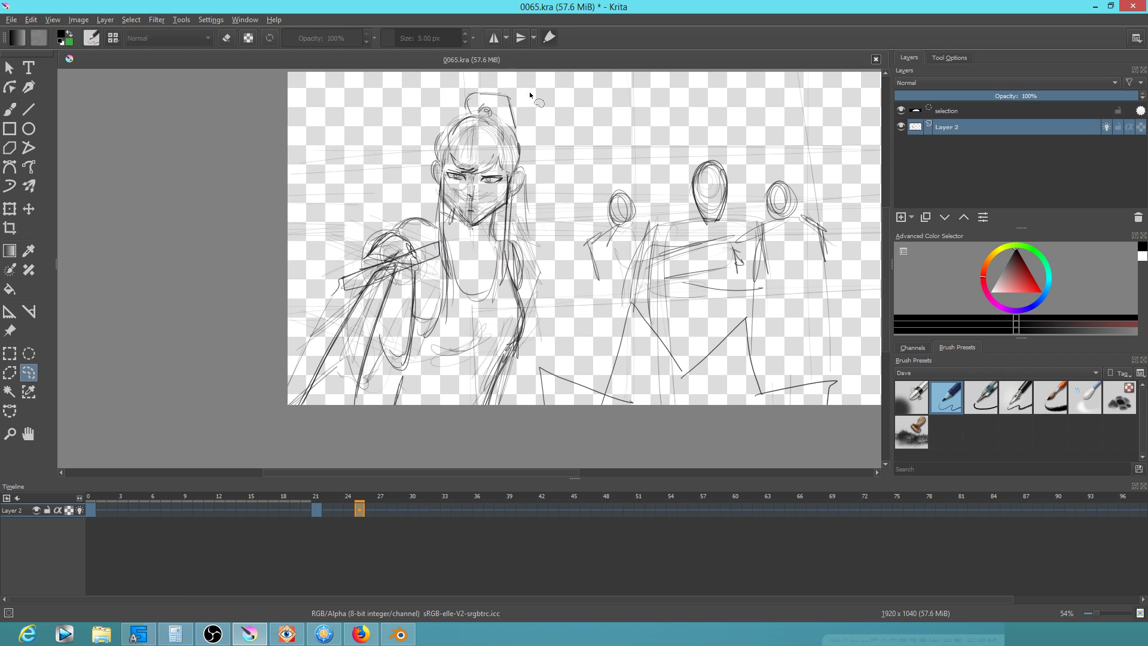
key(Delete)
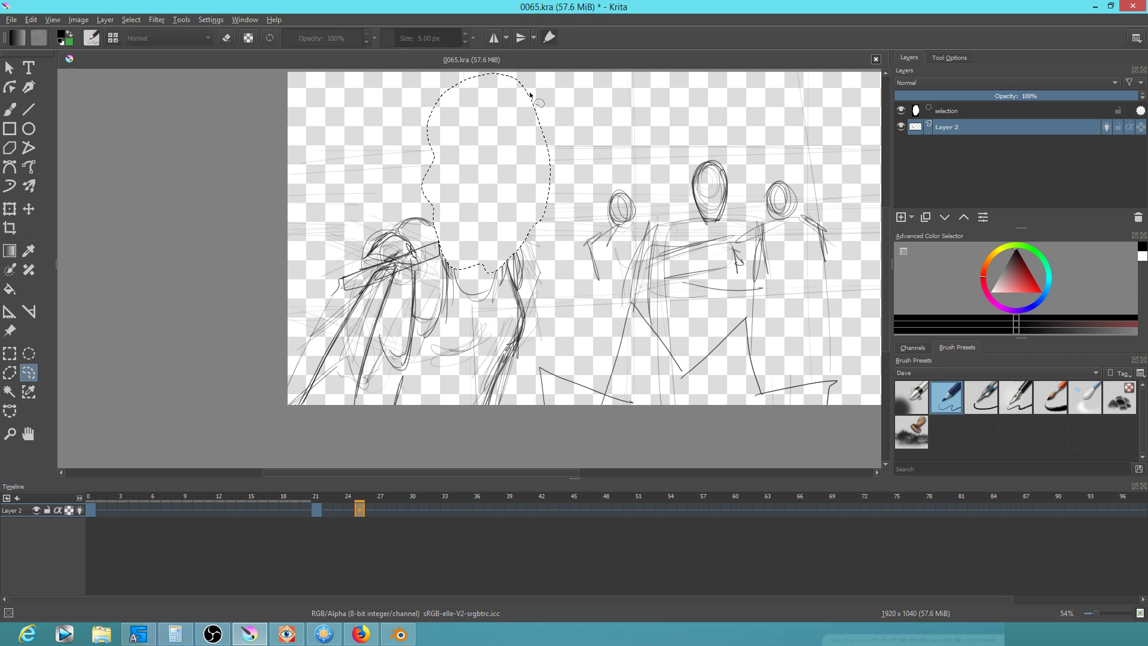
key(ctrl+shift+a)
key(b)
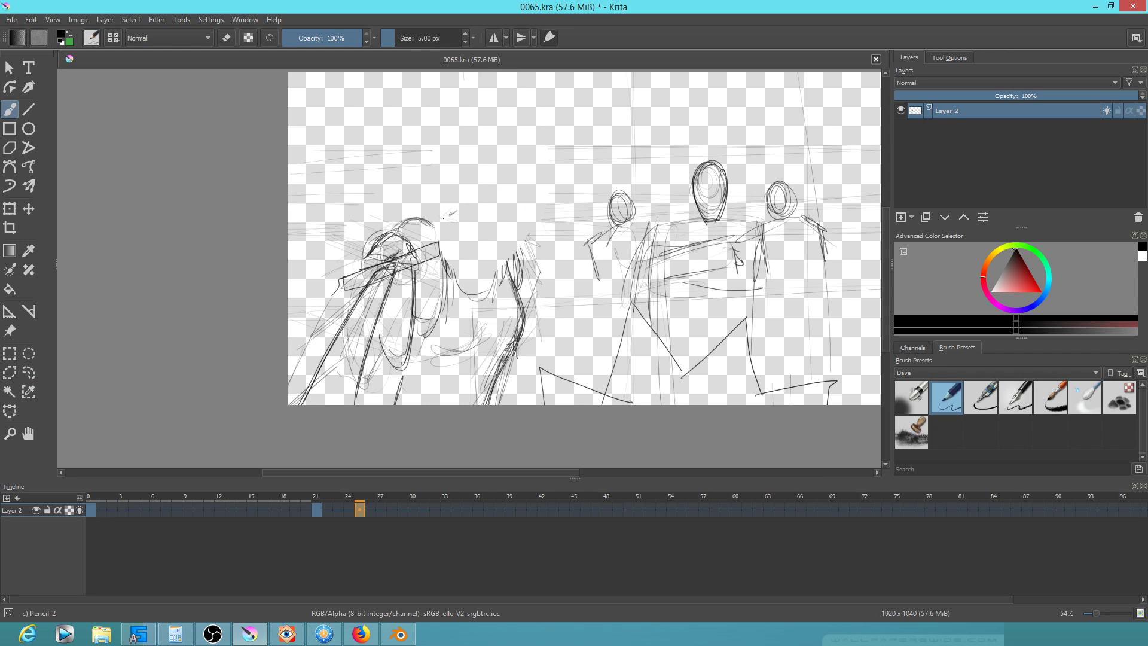
Sketch a short nape stroke above the shoulder and a light crown arc for the turned head, comparing with the earlier frames
drag(445, 221, 454, 214)
key(Left)
key(Left)
key(Left)
key(Right)
key(Right)
key(Right)
key(Right)
drag(486, 116, 456, 122)
key(Left)
key(Left)
key(Left)
key(Left)
key(Right)
key(Right)
key(Right)
key(Right)
Extend the crown arc down to the forehead with angled brow marks, flipping between frames to check the head turn
mouse_move(533, 161)
mouse_down()
mouse_move(537, 142)
mouse_move(520, 169)
mouse_move(496, 113)
mouse_move(460, 115)
mouse_up()
key(Left)
key(Left)
key(Left)
key(Left)
key(Right)
key(Right)
key(Right)
key(Right)
key(Left)
key(Left)
key(Left)
key(Left)
key(Right)
key(Right)
key(Right)
key(Right)
key(Left)
key(Left)
key(Left)
key(Left)
key(Right)
key(Right)
key(Right)
key(Right)
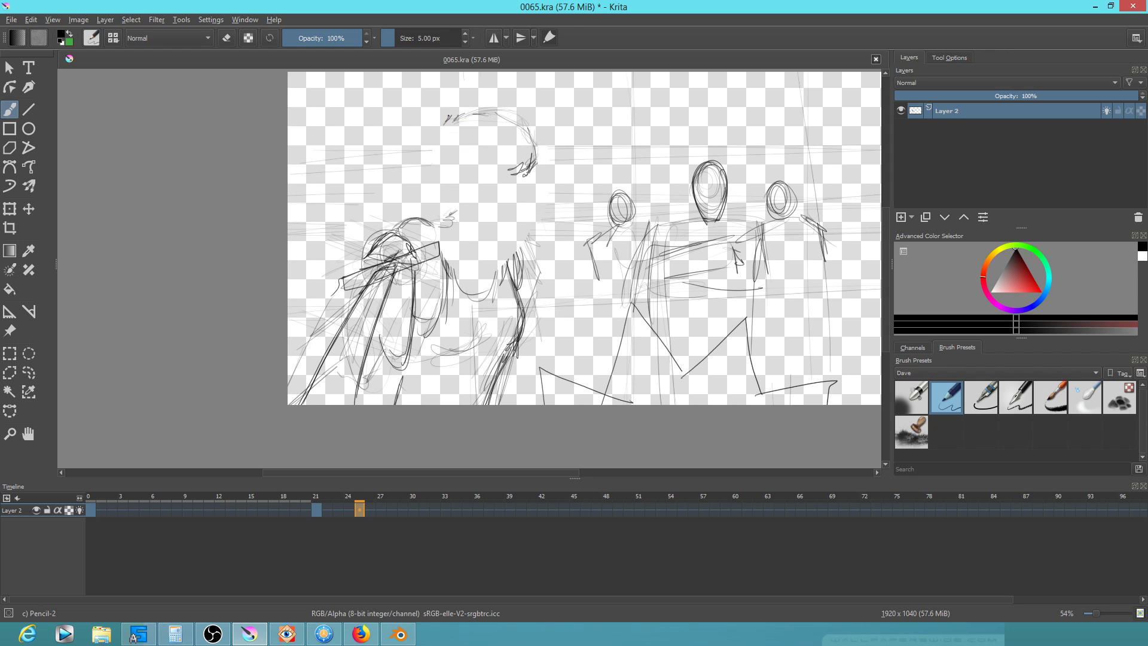
Sketch the raised ponytail's outline and hair tie behind the crown, checking it against the earlier frames
mouse_move(452, 95)
mouse_down()
mouse_move(424, 89)
mouse_move(393, 175)
mouse_move(397, 142)
mouse_up()
key(Left)
key(Left)
key(Left)
key(Left)
key(Right)
key(Right)
key(Right)
key(Right)
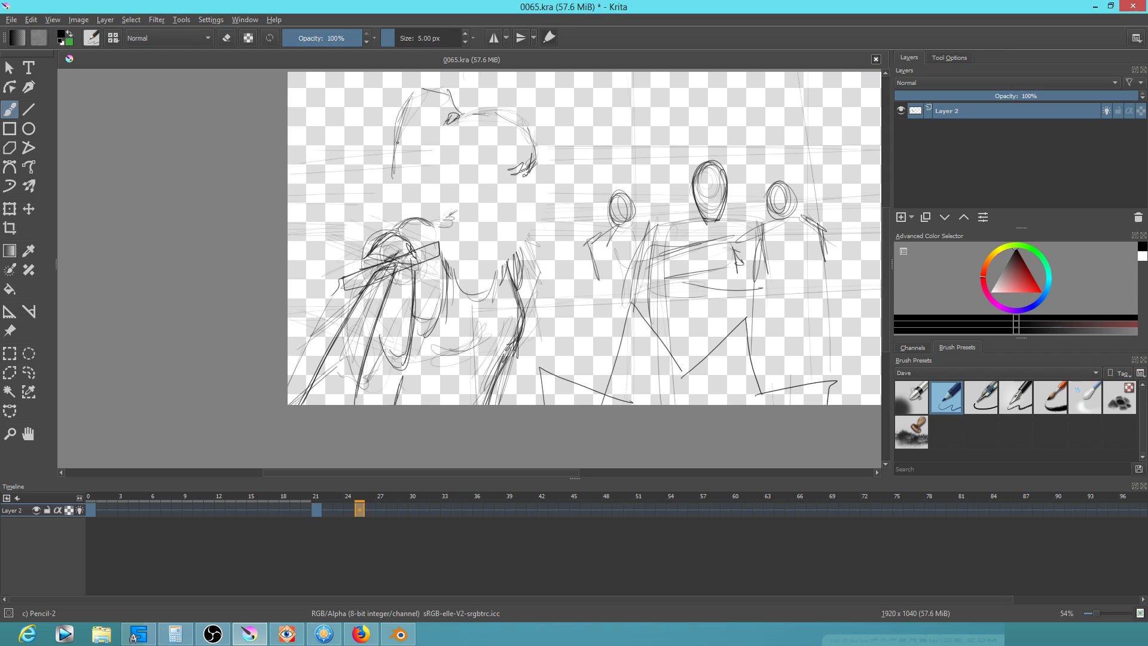
Draw the woman's ear inside the turned head and flip between frames to check its placement
drag(459, 164, 458, 195)
key(Left)
key(Left)
key(Left)
key(Left)
key(Right)
key(Right)
key(Right)
key(Right)
key(Left)
key(Left)
key(Left)
key(Left)
key(Right)
key(Right)
key(Right)
key(Right)
key(Left)
key(Left)
key(Left)
key(Left)
key(Right)
key(Right)
key(Right)
key(Right)
Sketch the chin, jaw and lower face profile and strengthen the brow, comparing against the earlier frames
drag(517, 228, 511, 232)
key(Left)
key(Left)
key(Left)
key(Left)
key(Right)
key(Right)
key(Right)
key(Right)
drag(520, 214, 524, 201)
drag(528, 165, 518, 170)
key(Left)
key(Left)
key(Left)
key(Left)
key(Right)
key(Right)
key(Right)
key(Right)
Draw the curved hairline from the forehead down to the ear and check it against the earlier frames
mouse_move(500, 125)
mouse_down()
mouse_move(482, 165)
mouse_move(431, 183)
mouse_up()
key(Left)
key(Left)
key(Left)
key(Left)
key(Right)
key(Right)
key(Right)
key(Right)
Draw the curve of the back of the head with repeated strokes and add the front line of the neck
drag(439, 134, 431, 165)
drag(431, 166, 443, 191)
drag(436, 141, 452, 204)
key(Left)
key(Left)
key(Left)
key(Left)
key(Right)
key(Right)
key(Right)
key(Right)
key(Left)
key(Left)
key(Left)
key(Left)
key(Right)
key(Right)
key(Right)
key(Right)
drag(494, 225, 489, 250)
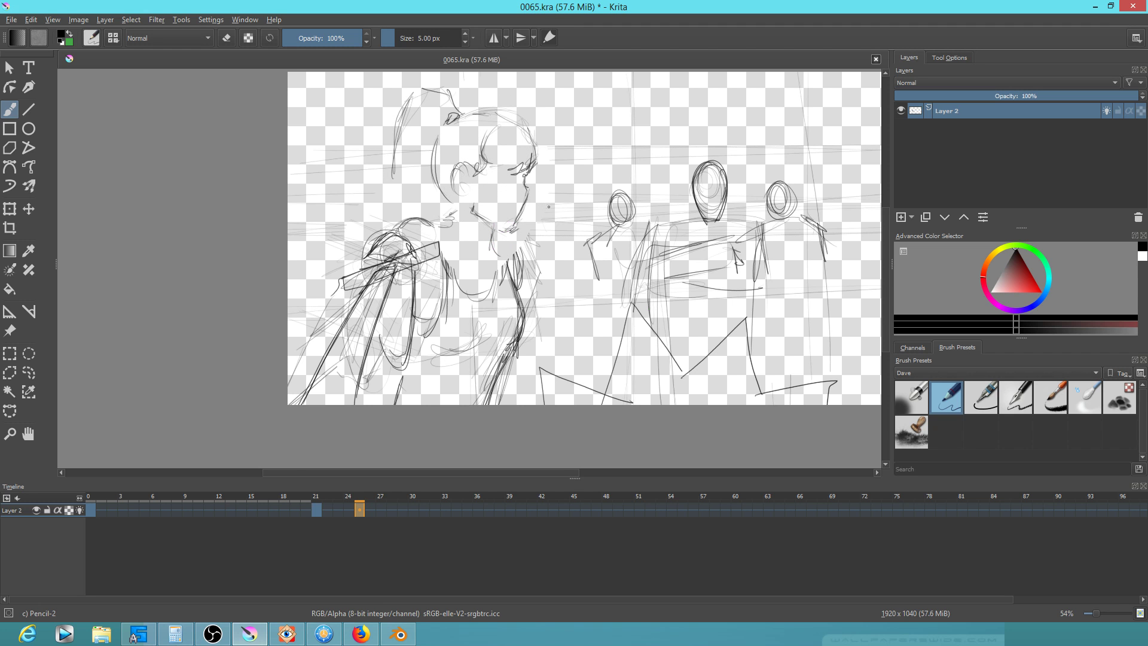
Draw the woman's narrowed eye with a dark upper lid, iris and lower lid, then refine the brow while comparing frames
scroll(548, 207, up, 4)
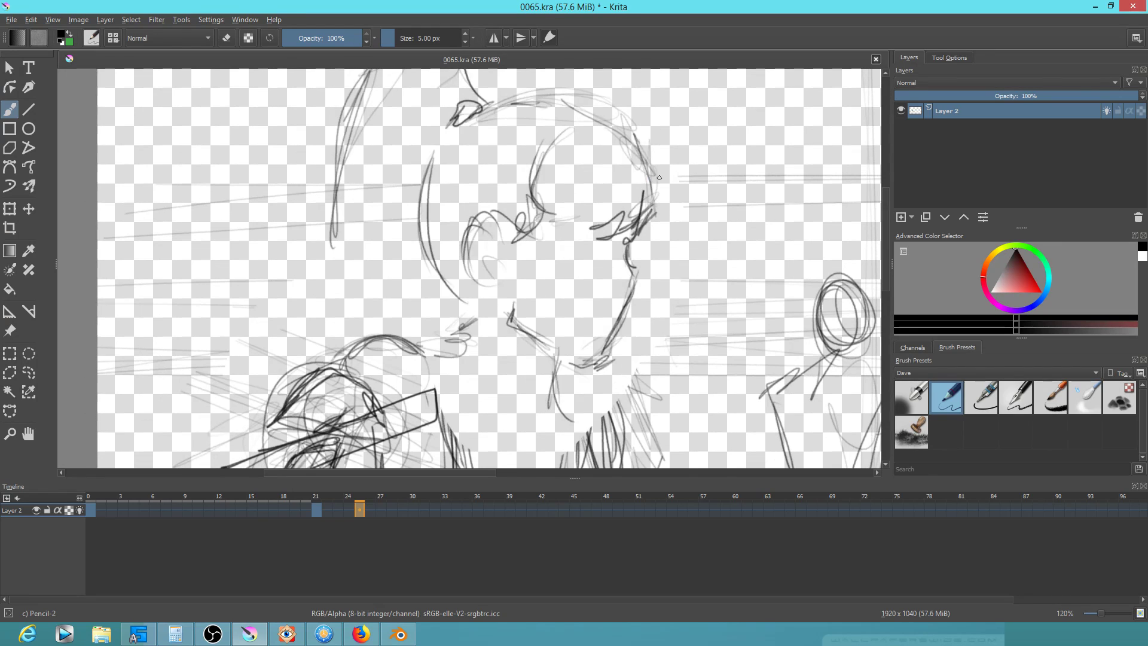
drag(617, 241, 567, 243)
key(comma)
key(period)
drag(566, 241, 567, 247)
key(comma)
key(period)
key(comma)
key(period)
drag(582, 252, 614, 261)
key(comma)
key(period)
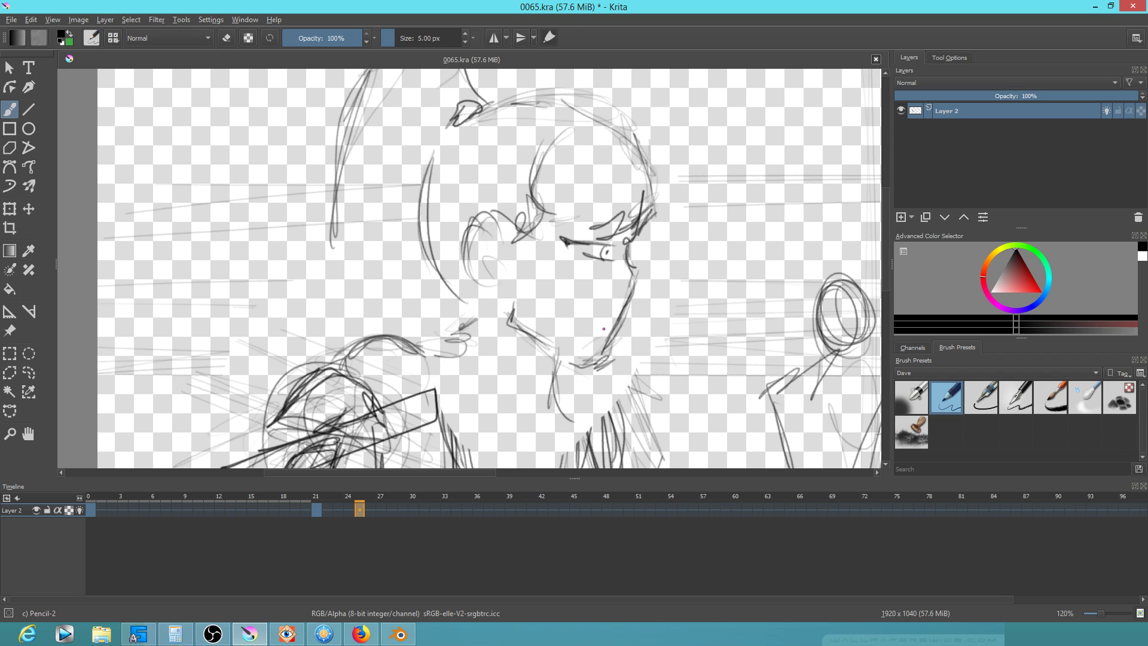
key(comma)
key(period)
drag(620, 245, 565, 227)
key(comma)
key(period)
key(comma)
key(period)
Reinforce the ear, the back of the head and the nape line with additional strokes
mouse_move(510, 220)
mouse_down()
mouse_move(503, 252)
mouse_move(477, 238)
mouse_move(498, 235)
mouse_move(495, 281)
mouse_move(503, 257)
mouse_up()
mouse_move(436, 227)
mouse_down()
mouse_move(513, 321)
mouse_move(487, 304)
mouse_move(469, 343)
mouse_up()
drag(475, 329, 435, 343)
Darken the face profile, add short neck strokes under the jaw and mark the mouth
mouse_move(666, 341)
mouse_down()
mouse_move(680, 320)
mouse_move(624, 278)
mouse_up()
drag(540, 335, 548, 366)
drag(549, 336, 554, 361)
drag(611, 296, 523, 342)
Check the head against frame 21, then draw long ponytail strands falling toward the shoulder on frame 25
click(317, 510)
key(Right)
mouse_move(390, 177)
mouse_down()
mouse_move(357, 190)
mouse_move(357, 309)
mouse_up()
drag(361, 194, 349, 338)
drag(376, 261, 358, 334)
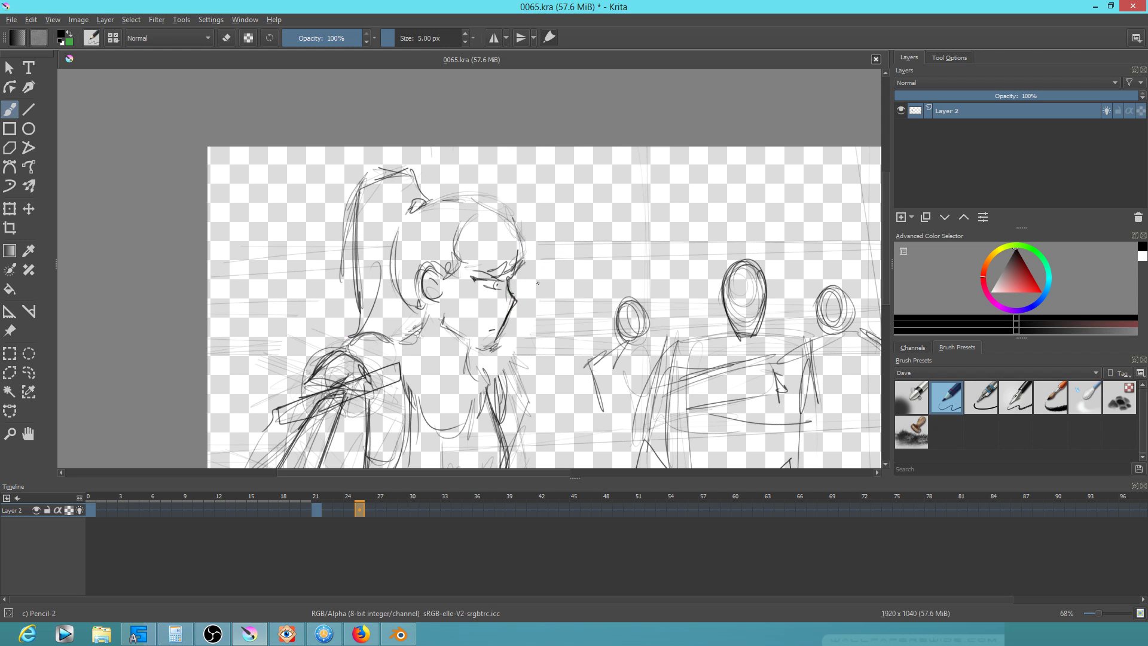
Draw the woman's fringe on frame 25, curving from the top of the head over the forehead to the brow
drag(526, 239, 525, 256)
mouse_move(515, 215)
mouse_down()
mouse_move(520, 267)
mouse_move(522, 253)
mouse_up()
mouse_move(521, 249)
mouse_down()
mouse_move(502, 266)
mouse_move(475, 267)
mouse_up()
drag(494, 261, 476, 262)
drag(492, 208, 477, 219)
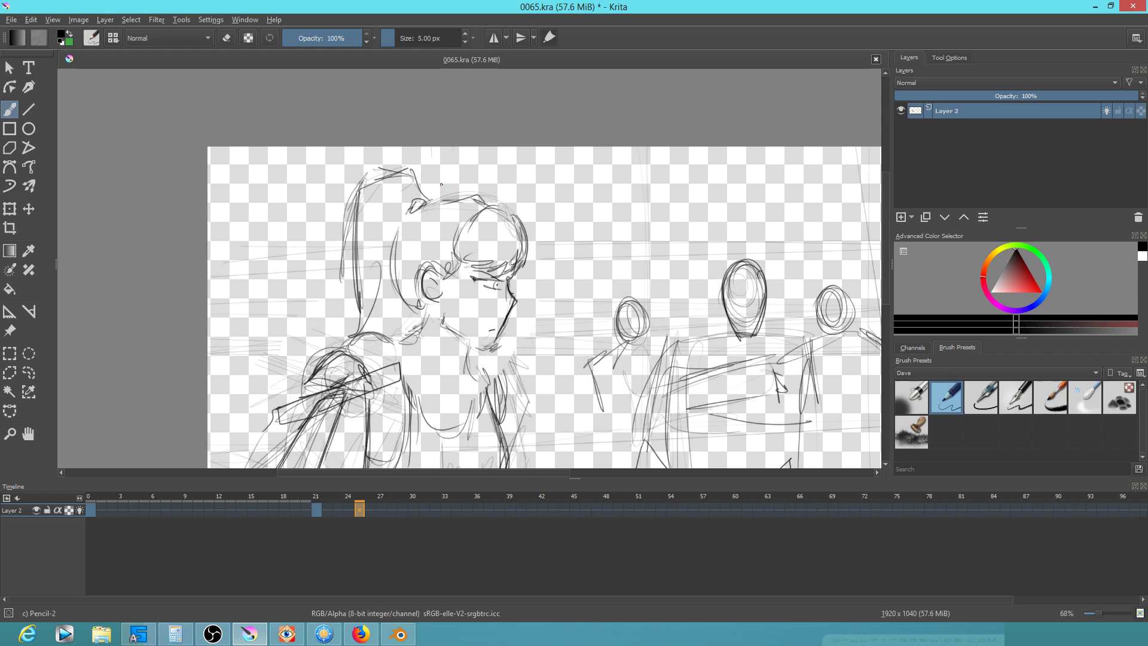
Lasso and delete the three background figures' heads and torsos on frame 25, clear the selection and return to frame 21
drag(695, 367, 481, 343)
scroll(480, 343, up, 5)
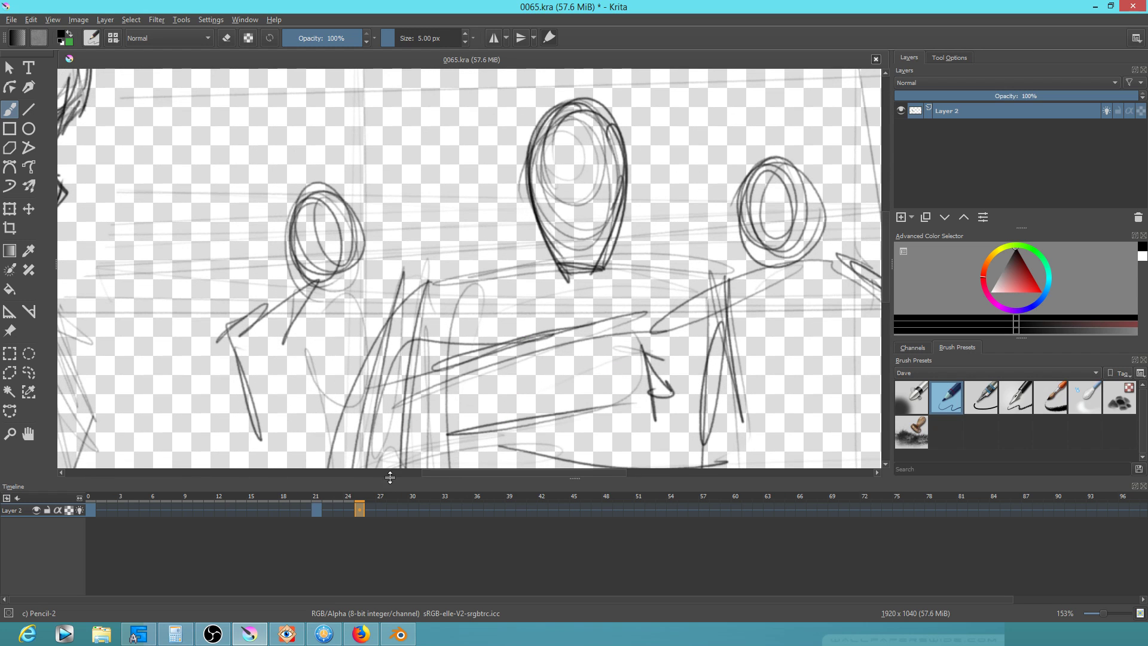
click(316, 510)
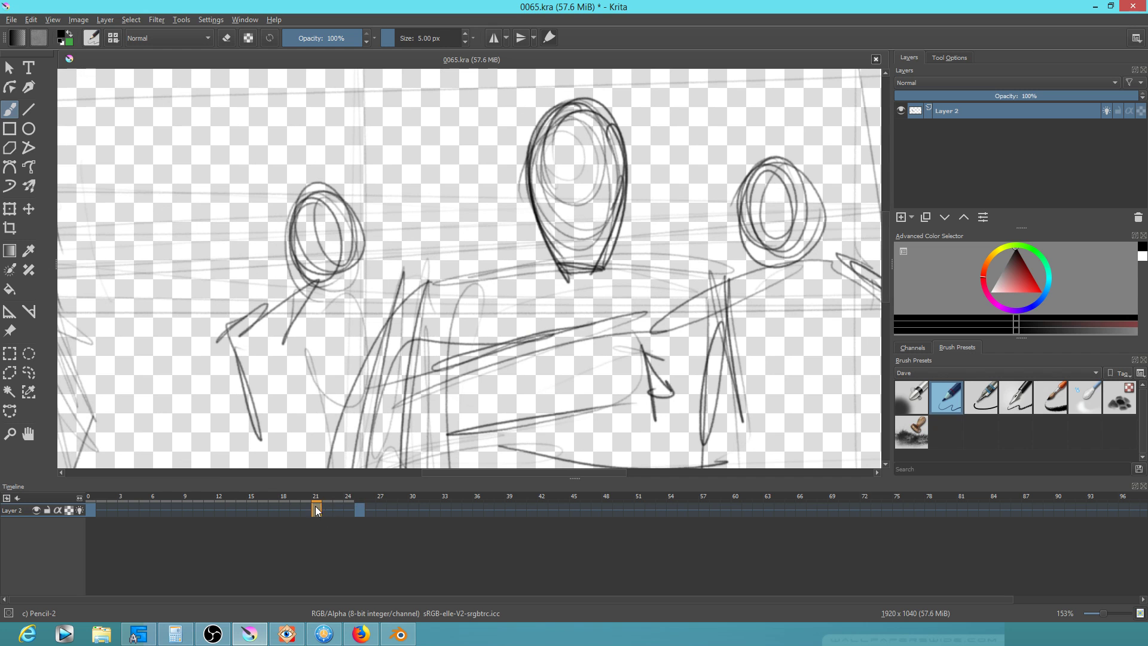
drag(532, 347, 499, 431)
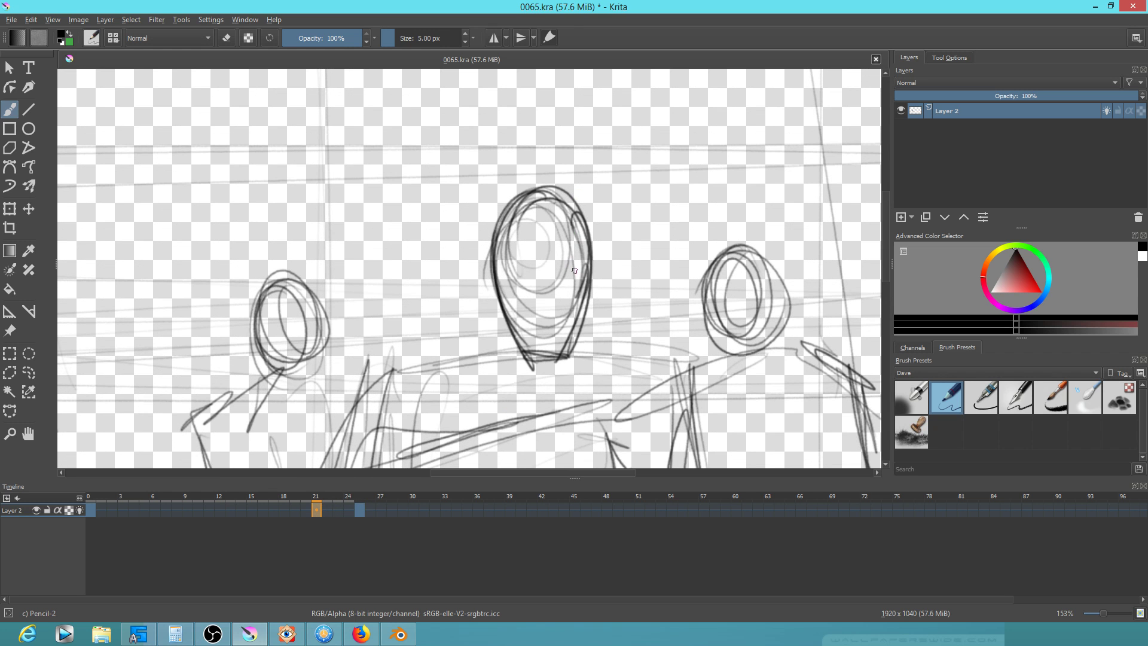
click(359, 510)
scroll(653, 321, down, 6)
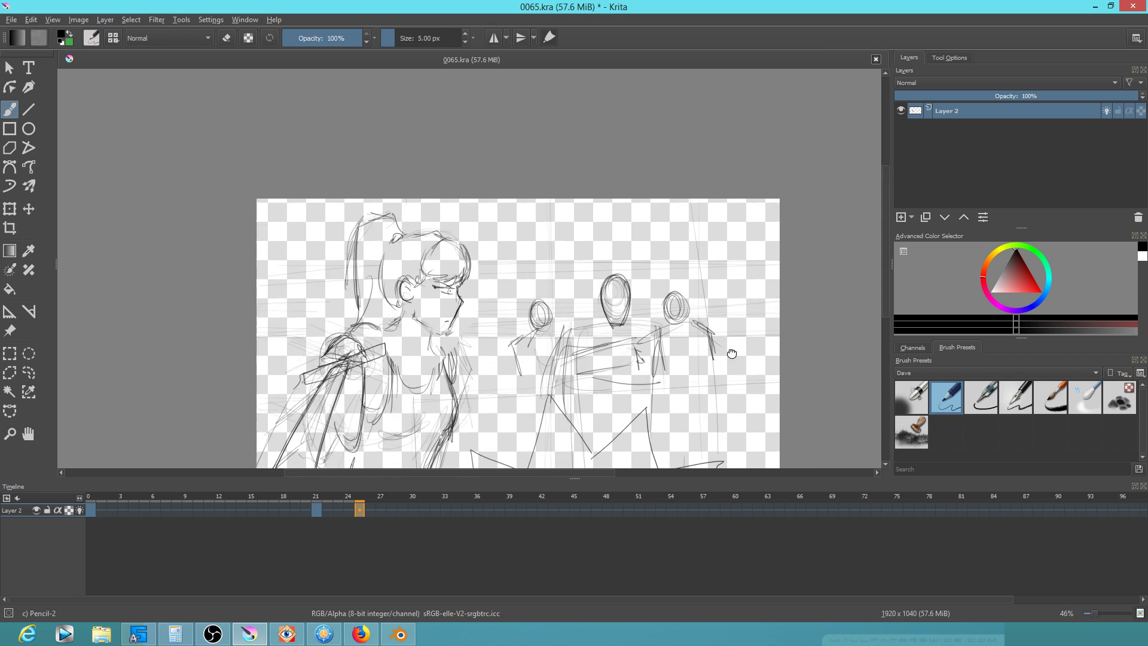
drag(736, 359, 667, 253)
key(e)
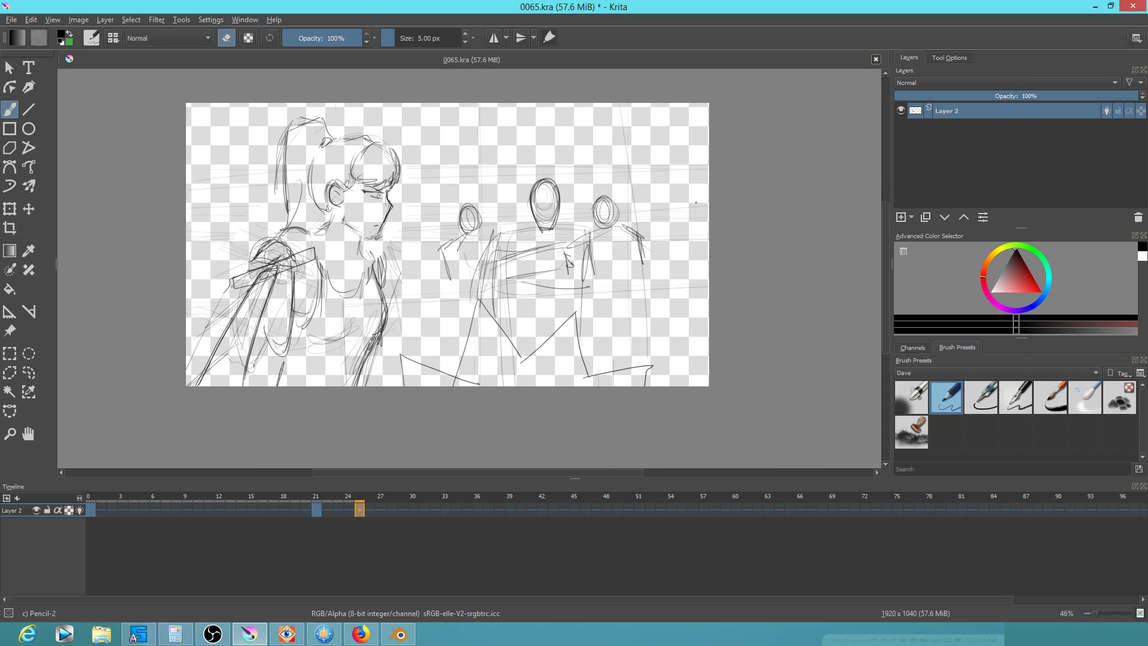
key(l)
mouse_move(703, 183)
mouse_down()
mouse_move(486, 140)
mouse_move(474, 287)
mouse_move(613, 298)
mouse_move(700, 182)
mouse_up()
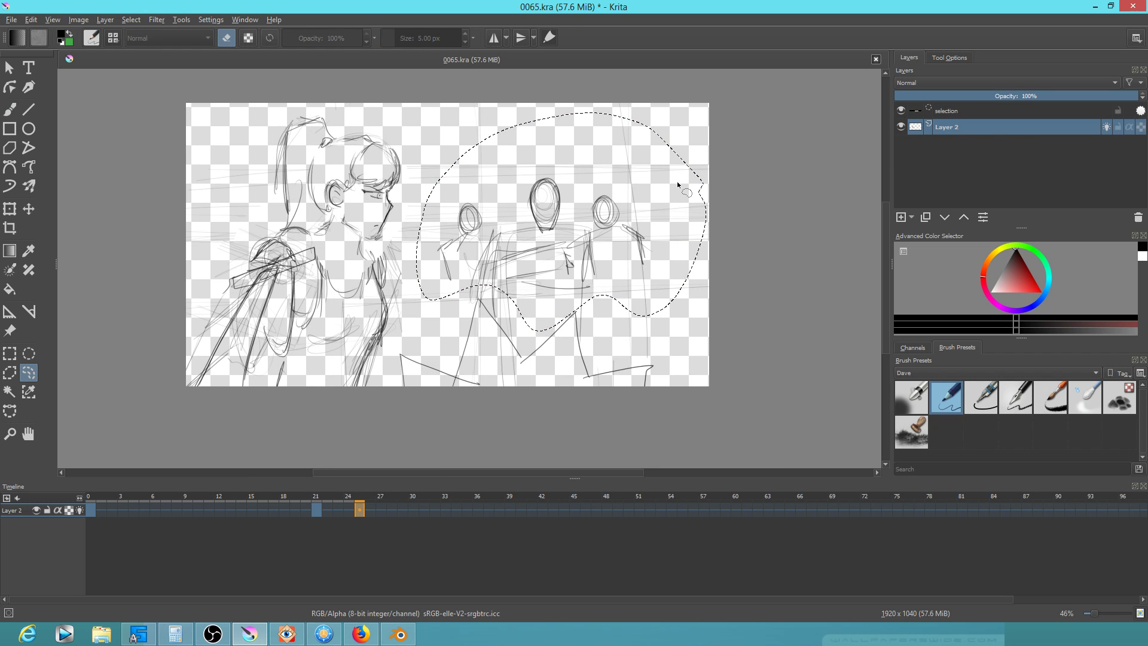
key(Delete)
click(317, 509)
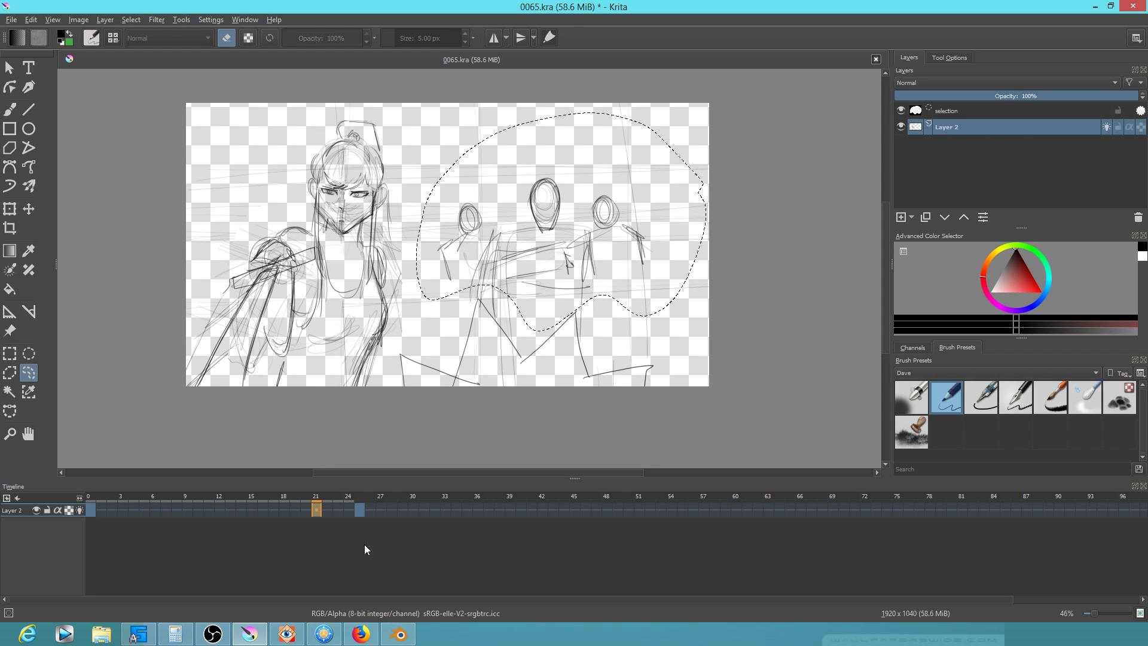
key(ctrl+shift+a)
Sketch the middle background man's scowling eyes and boxy goatee on frame 21
drag(585, 262, 563, 291)
scroll(564, 291, up, 6)
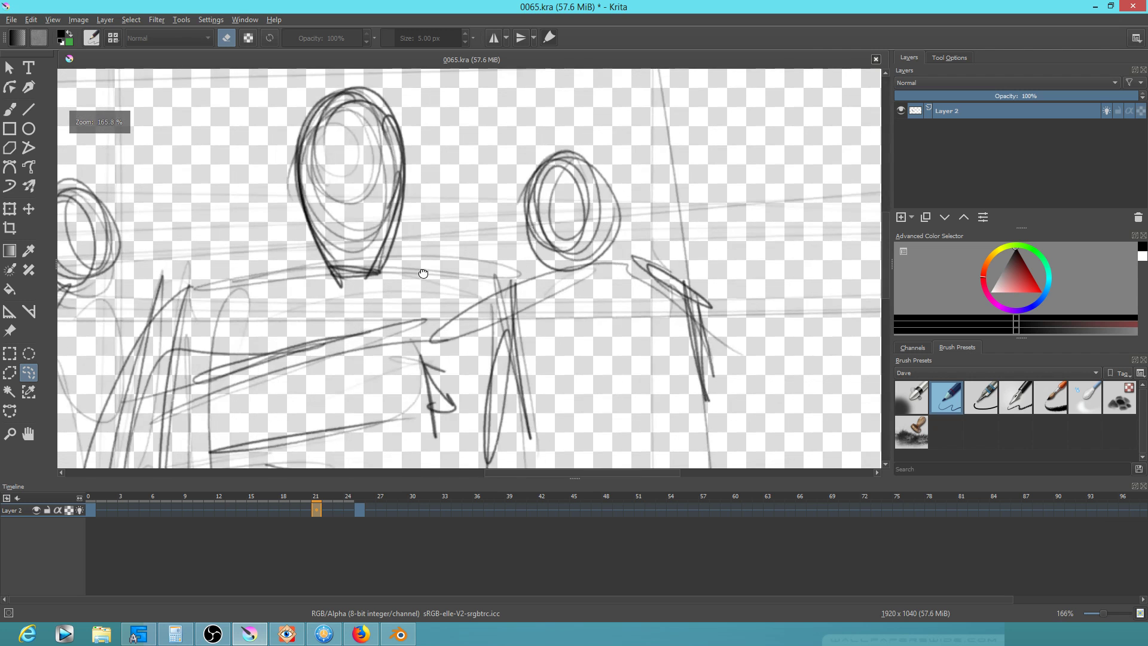
key(b)
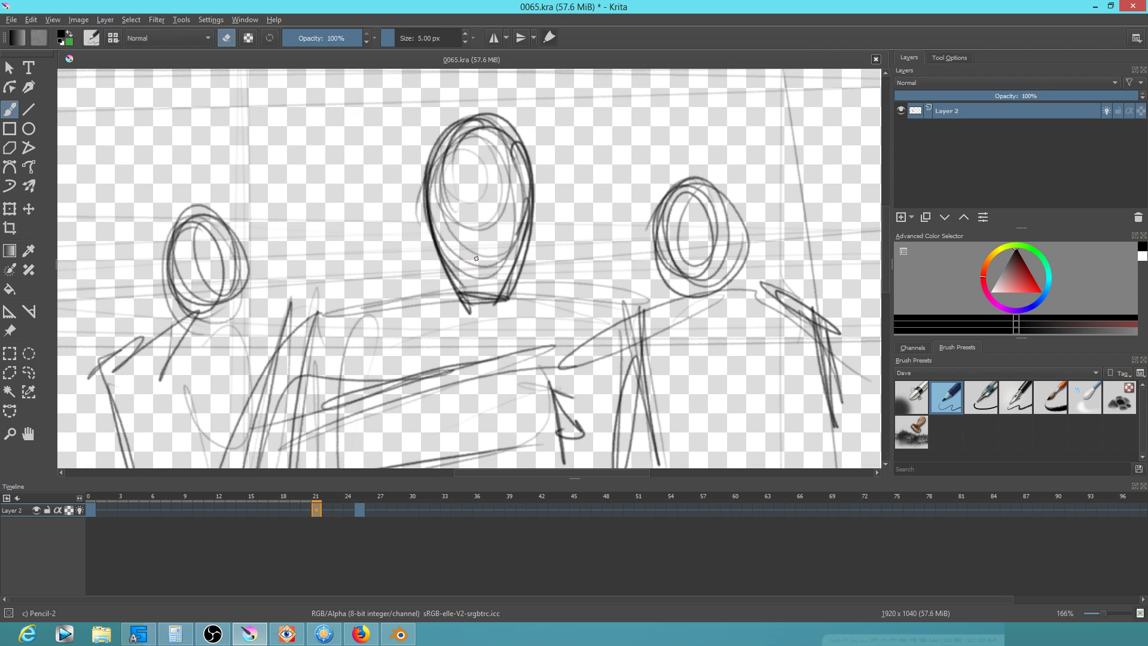
key(e)
mouse_move(462, 258)
mouse_down()
mouse_move(461, 293)
mouse_move(485, 255)
mouse_move(502, 255)
mouse_move(503, 302)
mouse_up()
mouse_move(446, 214)
mouse_down()
mouse_move(434, 210)
mouse_move(510, 205)
mouse_move(485, 214)
mouse_up()
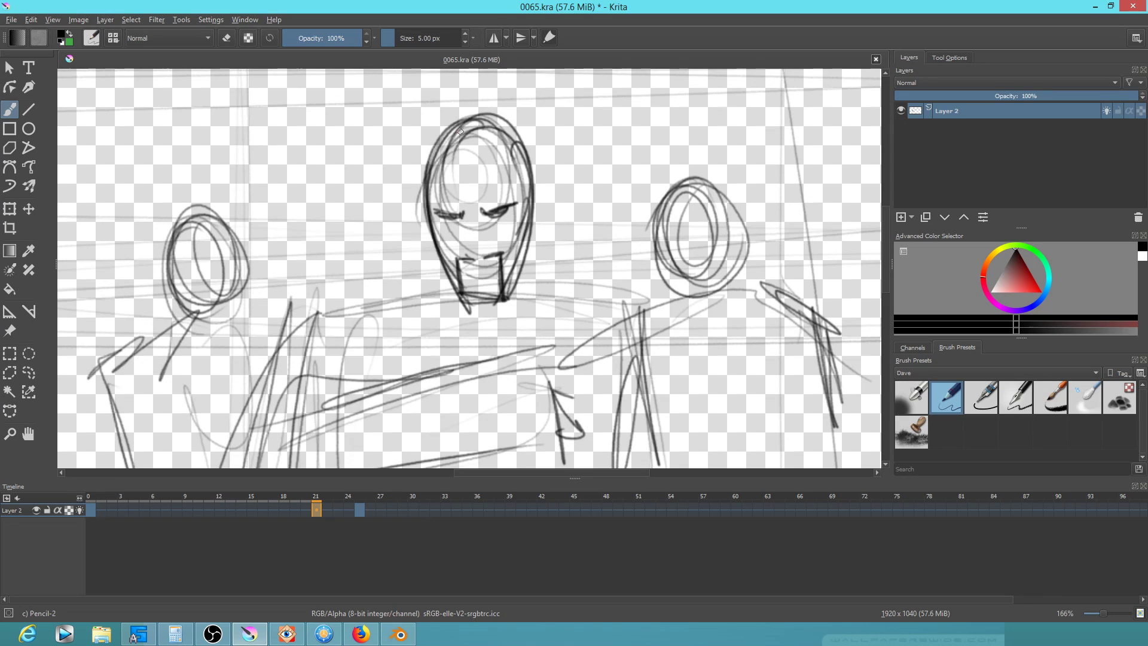
Draw the man's flat-top hair with a pointed hairline, straight head sides and both ears
mouse_move(441, 129)
mouse_down()
mouse_move(492, 141)
mouse_move(429, 118)
mouse_move(521, 111)
mouse_up()
mouse_move(518, 112)
mouse_down()
mouse_move(505, 133)
mouse_move(525, 107)
mouse_up()
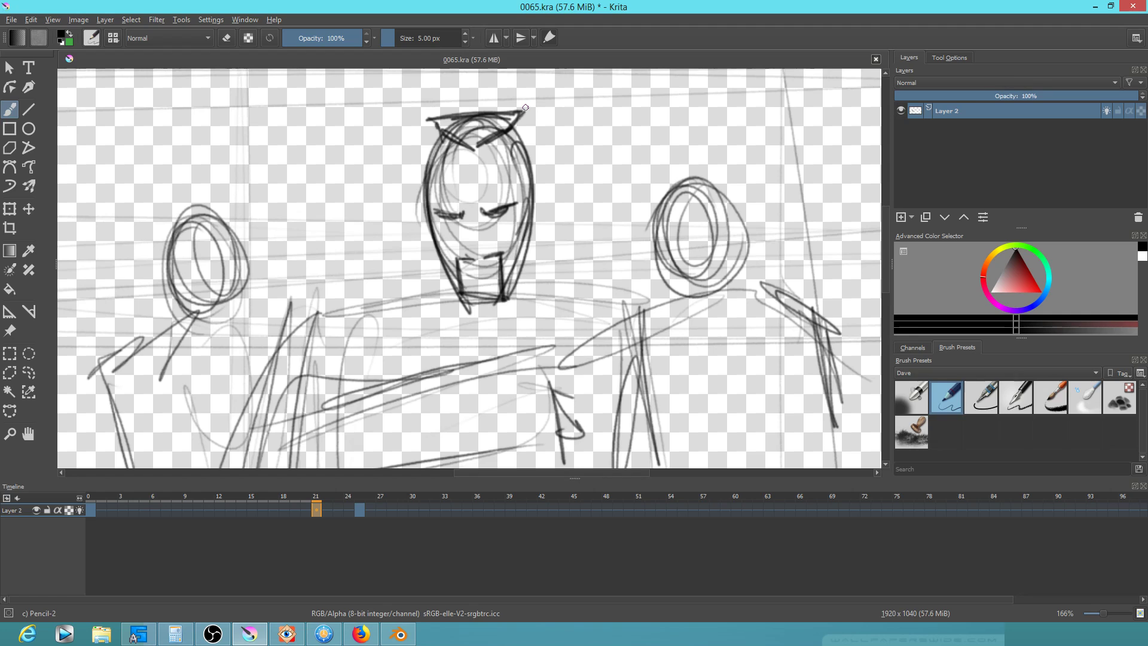
drag(516, 120, 529, 207)
drag(520, 116, 530, 199)
drag(526, 117, 529, 198)
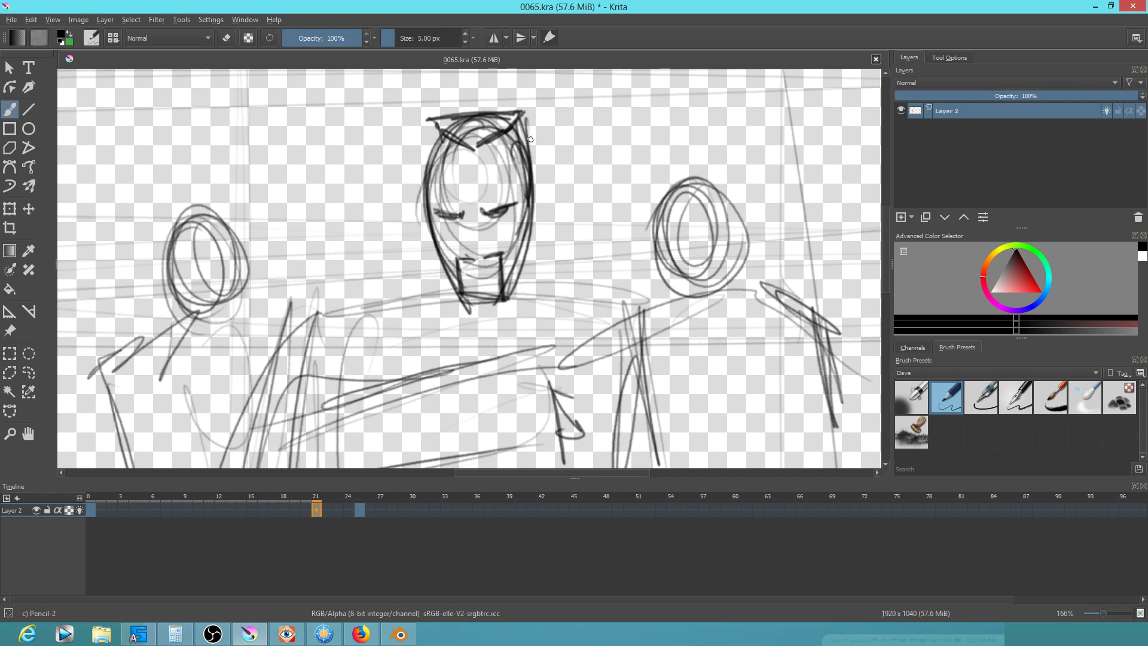
drag(430, 123, 424, 208)
drag(431, 123, 434, 145)
mouse_move(534, 192)
mouse_down()
mouse_move(549, 230)
mouse_move(535, 239)
mouse_up()
mouse_move(426, 207)
mouse_down()
mouse_move(414, 220)
mouse_move(425, 242)
mouse_up()
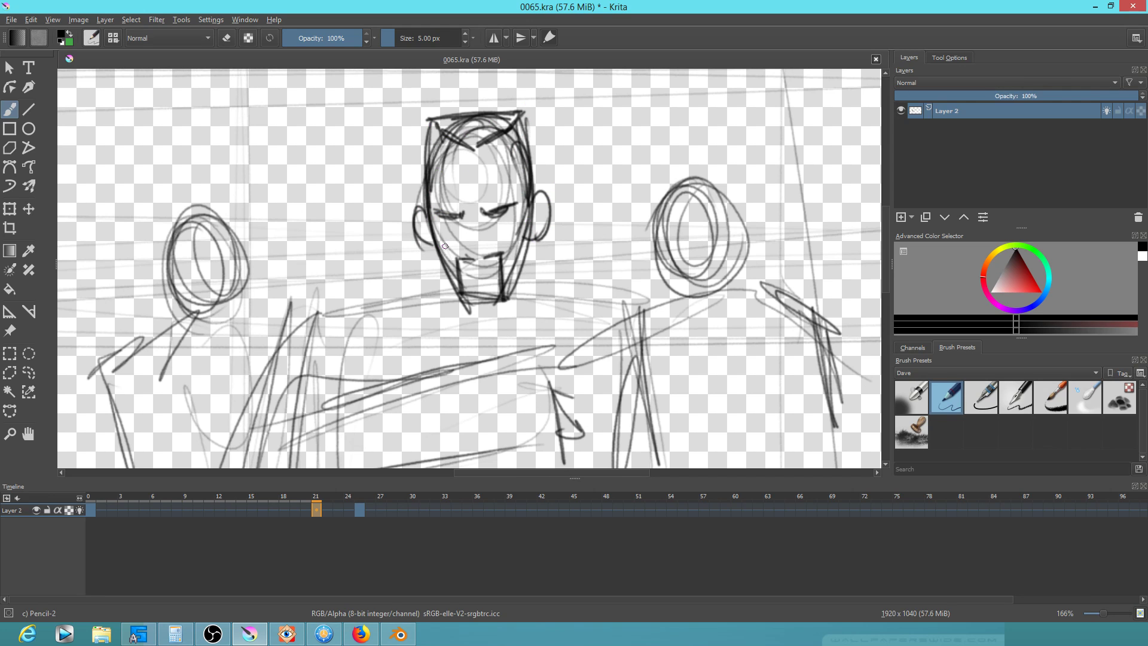
Darken the goatee while checking the face mirrored, and add the nose line and the sides of the neck
key(m)
mouse_move(511, 201)
mouse_down()
mouse_move(512, 238)
mouse_move(471, 257)
mouse_move(483, 270)
mouse_move(444, 252)
mouse_move(441, 285)
mouse_move(474, 267)
mouse_move(443, 267)
mouse_up()
key(m)
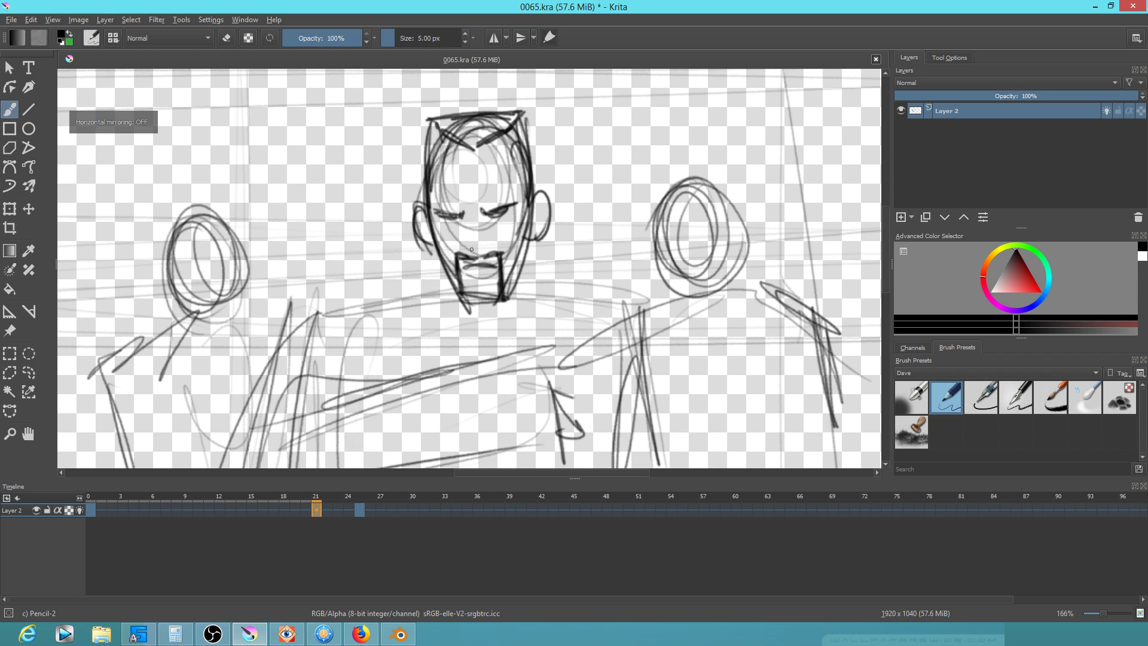
drag(519, 225, 515, 261)
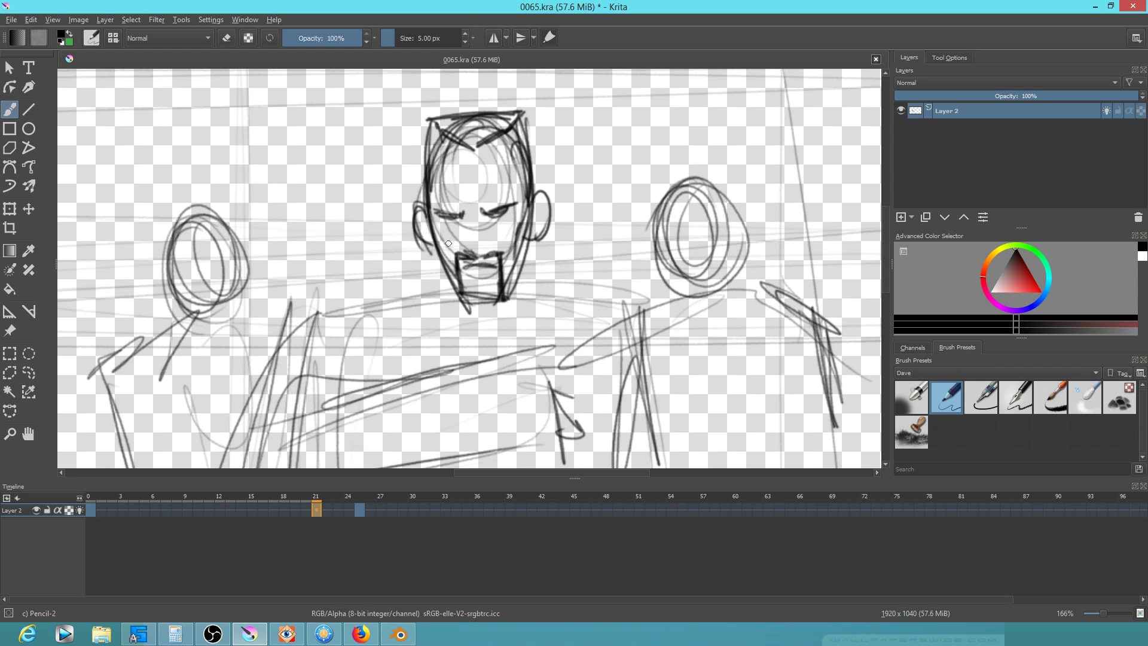
mouse_move(465, 214)
mouse_down()
mouse_move(467, 247)
mouse_move(481, 250)
mouse_up()
mouse_move(527, 282)
mouse_down()
mouse_move(524, 250)
mouse_move(532, 290)
mouse_up()
drag(530, 245, 532, 300)
drag(444, 264, 446, 296)
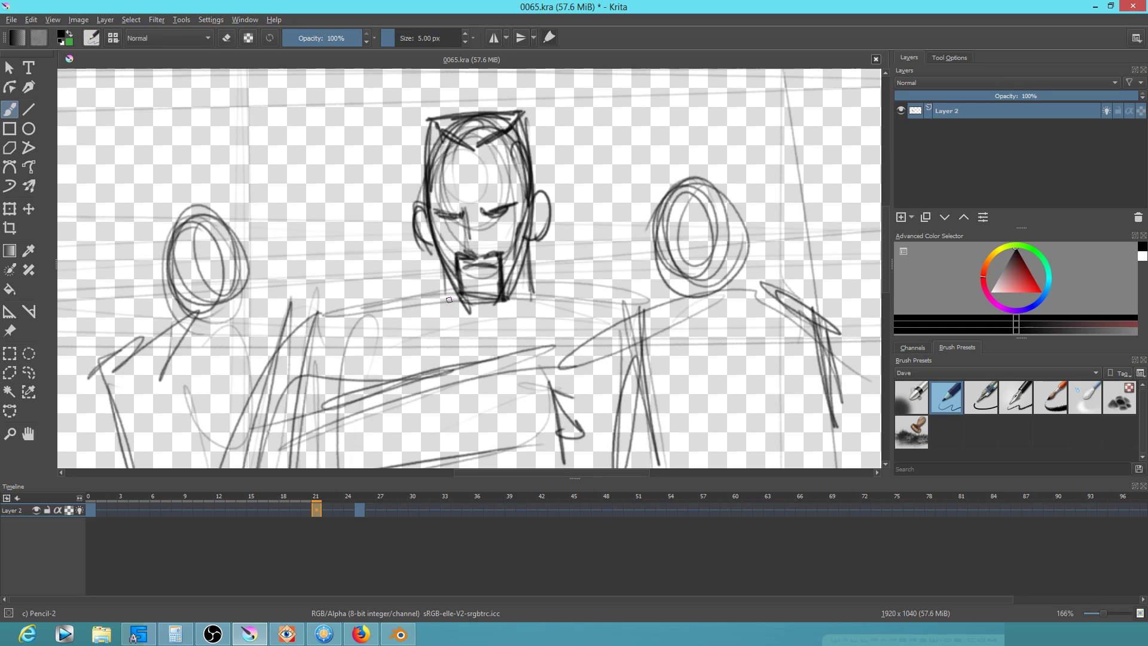
Draw the man's open collar and angular shoulder lines, and reinforce the upper arm with the view mirrored
mouse_move(532, 295)
mouse_down()
mouse_move(500, 358)
mouse_move(568, 289)
mouse_move(545, 344)
mouse_up()
mouse_move(461, 301)
mouse_down()
mouse_move(476, 355)
mouse_move(419, 289)
mouse_move(440, 366)
mouse_up()
drag(423, 295, 361, 315)
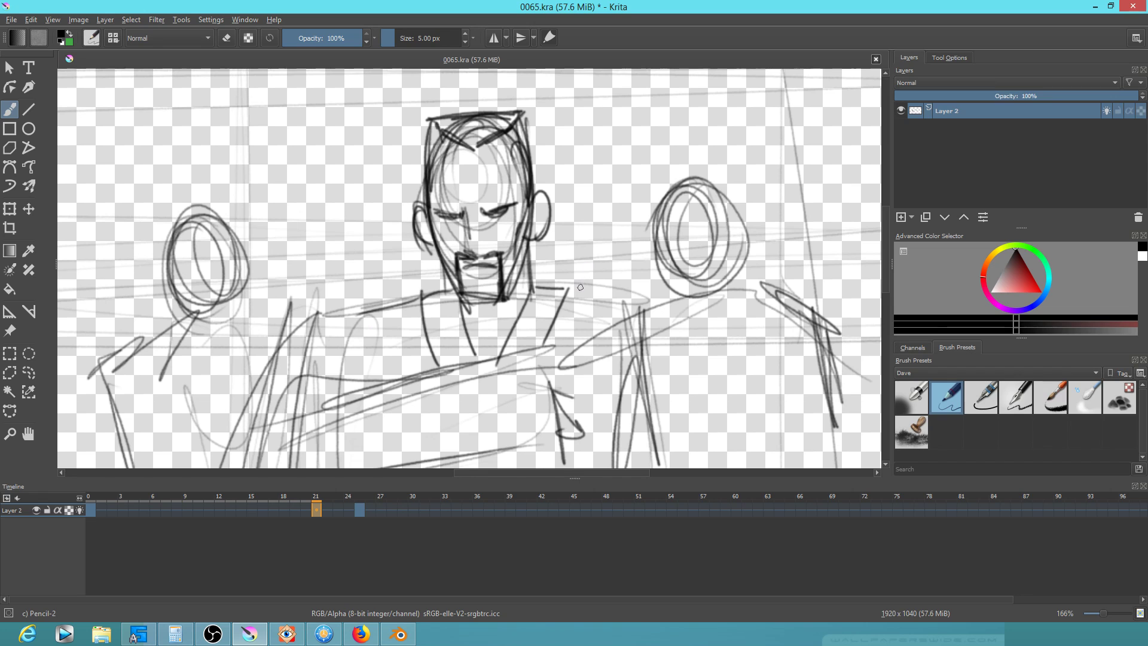
mouse_move(579, 288)
mouse_down()
mouse_move(672, 314)
mouse_move(681, 411)
mouse_up()
scroll(538, 329, down, 2)
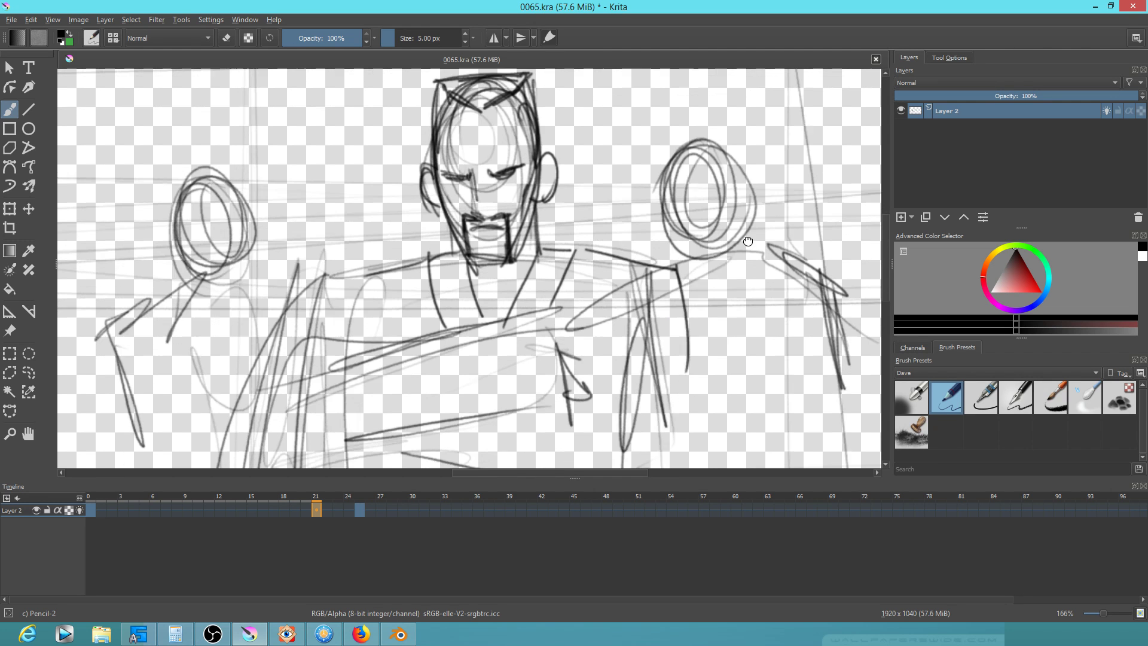
drag(398, 254, 329, 312)
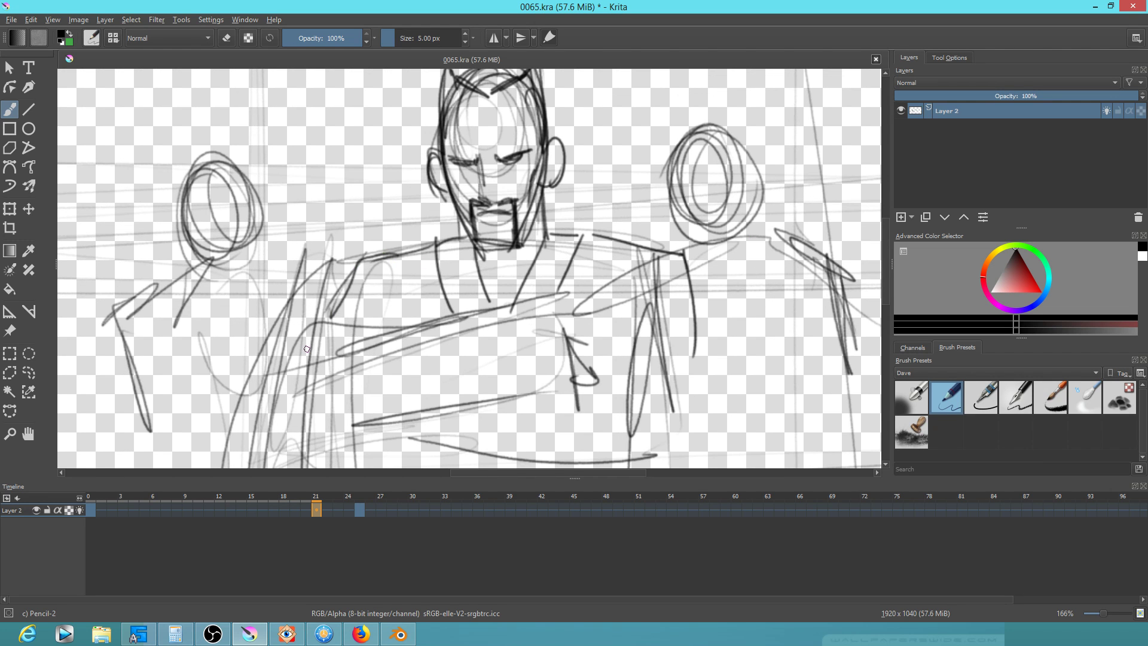
key(m)
mouse_move(589, 263)
mouse_down()
mouse_move(618, 337)
mouse_move(607, 312)
mouse_up()
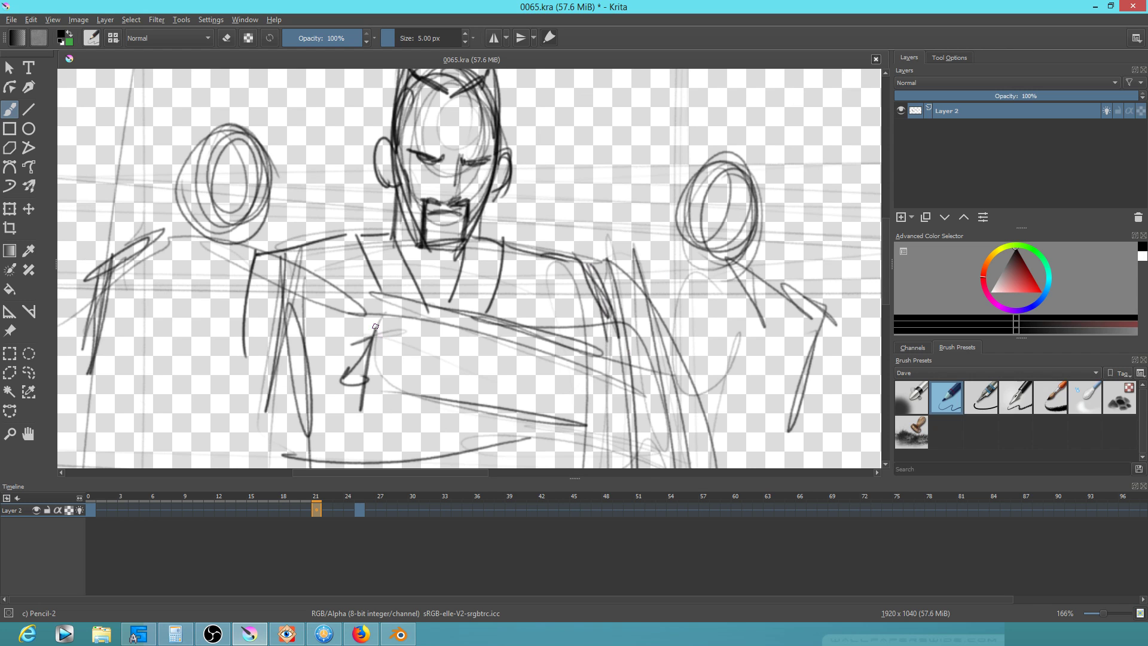
Draw the hand and cuff of the crossed arms, and outline the forearm and elbow across the chest
mouse_move(373, 315)
mouse_down()
mouse_move(325, 341)
mouse_move(336, 361)
mouse_move(382, 316)
mouse_move(375, 387)
mouse_up()
drag(384, 309, 387, 307)
drag(408, 307, 402, 376)
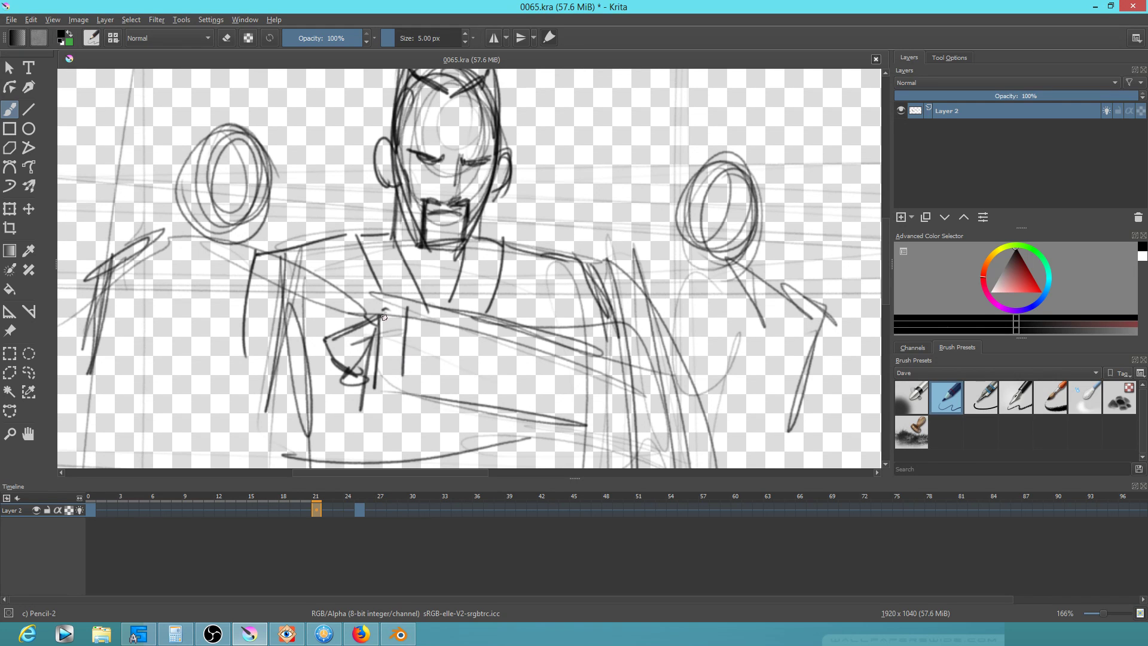
mouse_move(377, 317)
mouse_down()
mouse_move(411, 309)
mouse_move(398, 412)
mouse_up()
mouse_move(414, 323)
mouse_down()
mouse_move(562, 350)
mouse_move(602, 377)
mouse_up()
drag(538, 339, 598, 356)
mouse_move(595, 264)
mouse_down()
mouse_move(632, 432)
mouse_move(574, 447)
mouse_move(542, 419)
mouse_up()
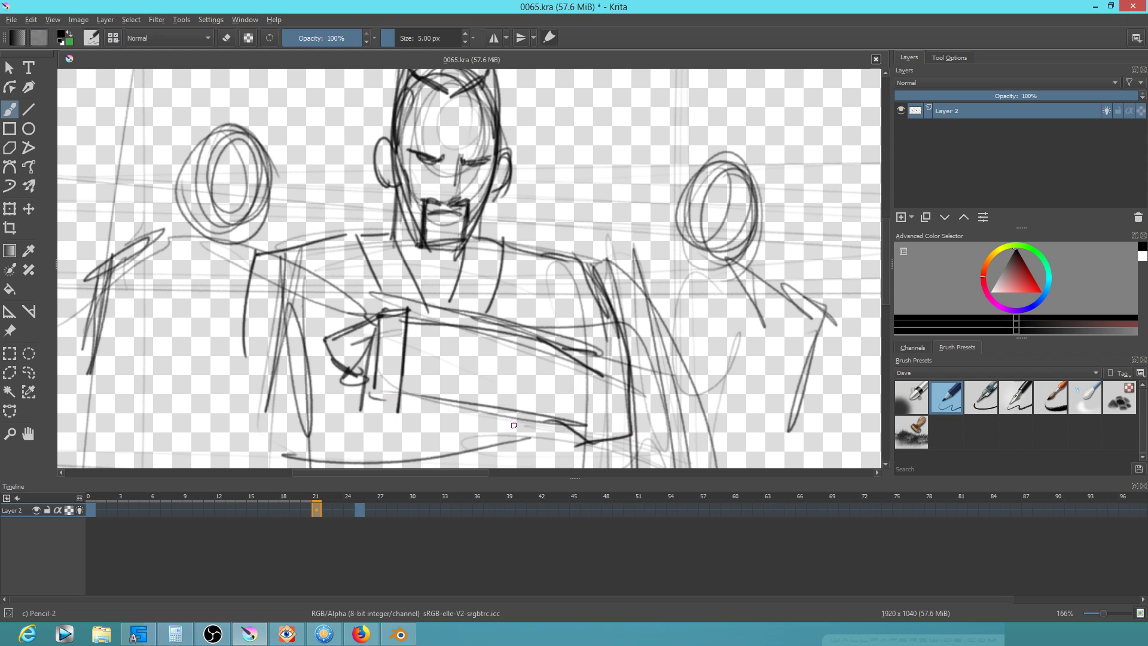
Outline the other upper arm and elbow, the lower edge of the crossed arms and the tucked-in hand
mouse_move(257, 251)
mouse_down()
mouse_move(279, 418)
mouse_move(314, 460)
mouse_up()
drag(533, 412, 547, 381)
drag(435, 436, 551, 407)
mouse_move(561, 311)
mouse_down()
mouse_move(590, 282)
mouse_move(616, 288)
mouse_move(603, 327)
mouse_up()
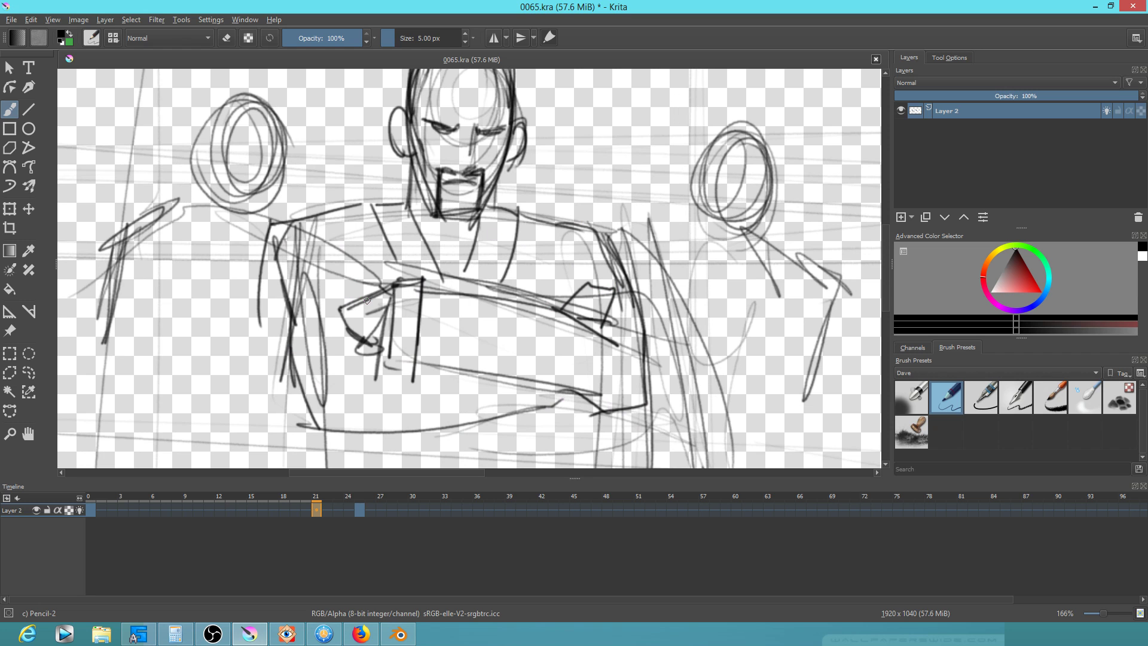
mouse_move(347, 309)
mouse_down()
mouse_move(334, 261)
mouse_move(348, 330)
mouse_up()
drag(272, 248, 319, 441)
Draw long vertical lines for the man's torso and coat, running down from beneath the crossed arms
scroll(619, 342, down, 5)
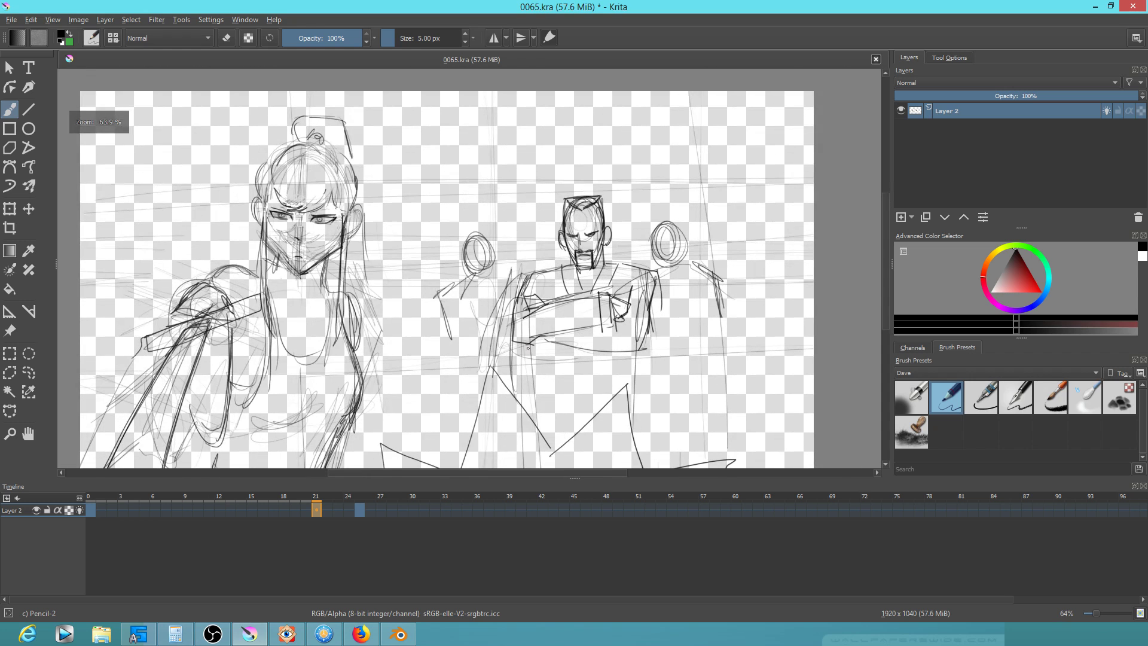
drag(531, 342, 534, 376)
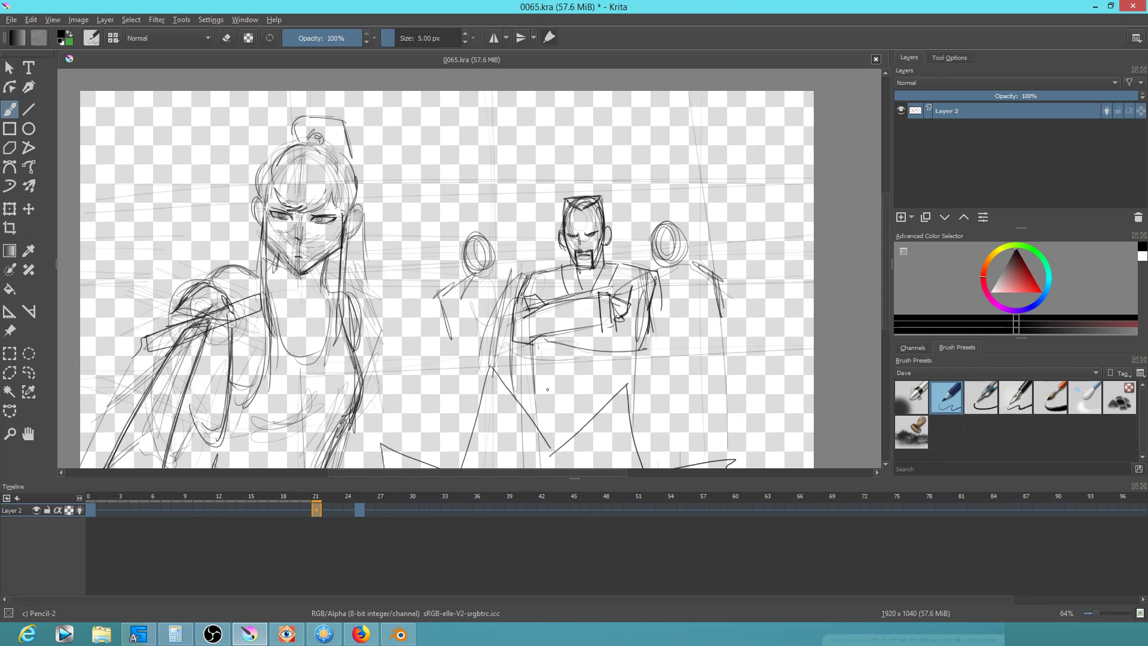
drag(543, 340, 547, 421)
drag(534, 343, 543, 438)
drag(542, 342, 545, 397)
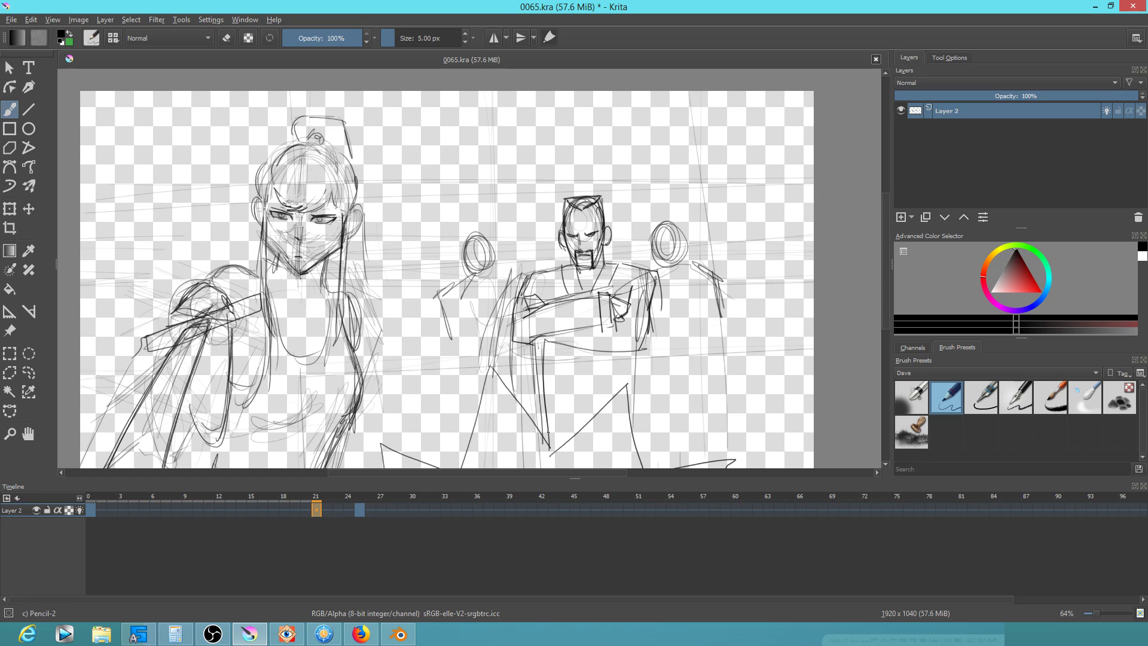
drag(579, 349, 584, 430)
drag(604, 351, 605, 419)
drag(643, 339, 649, 452)
drag(646, 330, 644, 449)
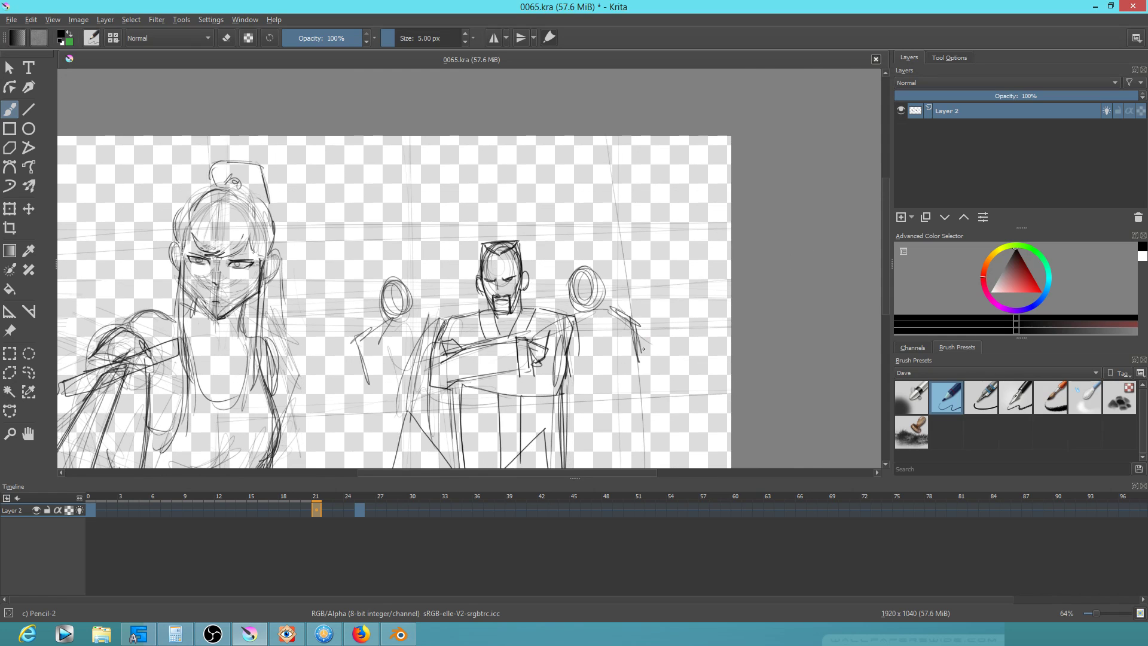
Sketch swept hair, a neck line and a slanted brow on the figure beside the man's head, right of him
scroll(765, 245, up, 5)
mouse_move(499, 149)
mouse_down()
mouse_move(460, 165)
mouse_move(448, 227)
mouse_up()
mouse_move(454, 168)
mouse_down()
mouse_move(456, 288)
mouse_move(472, 216)
mouse_move(509, 160)
mouse_move(463, 230)
mouse_move(460, 296)
mouse_up()
drag(513, 175, 537, 219)
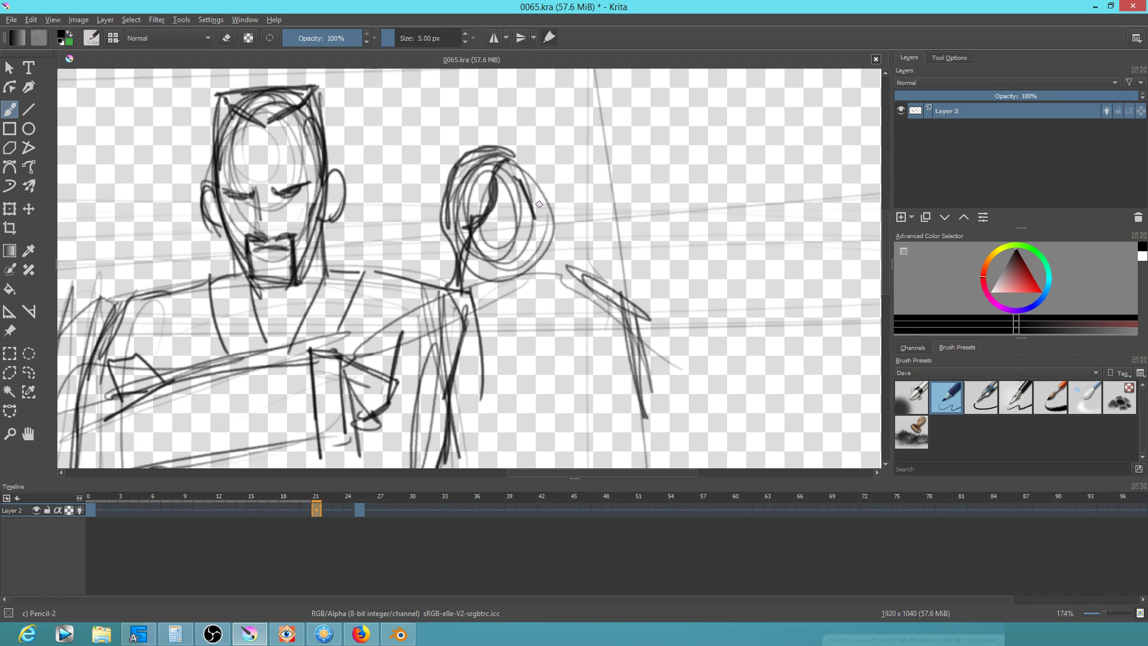
drag(505, 163, 545, 256)
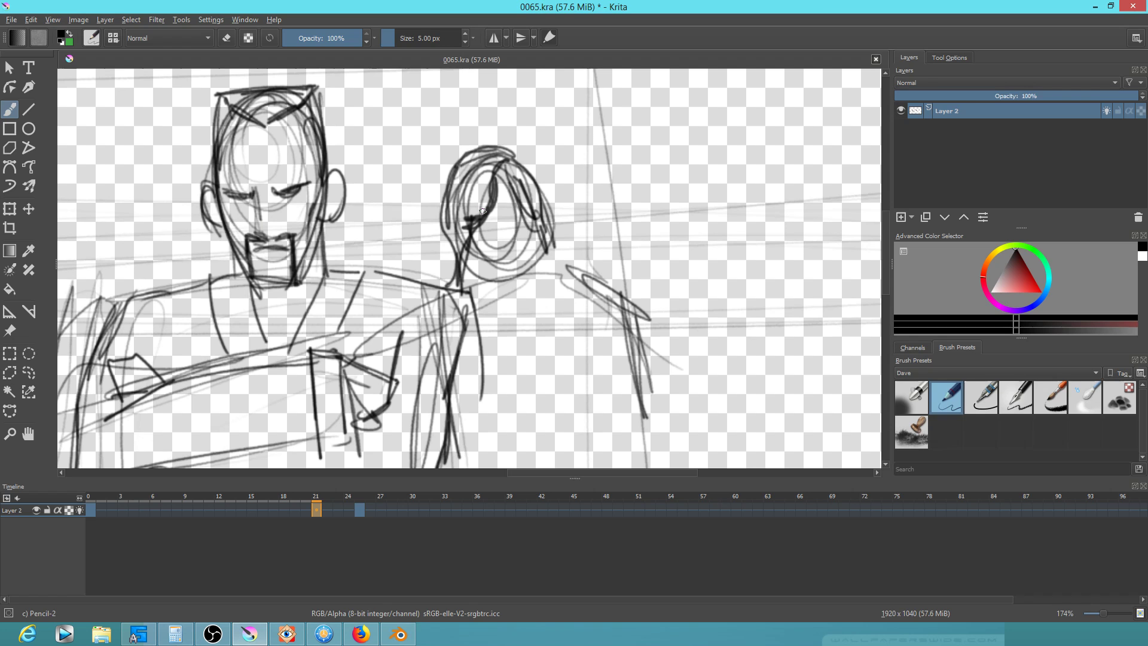
drag(483, 210, 500, 196)
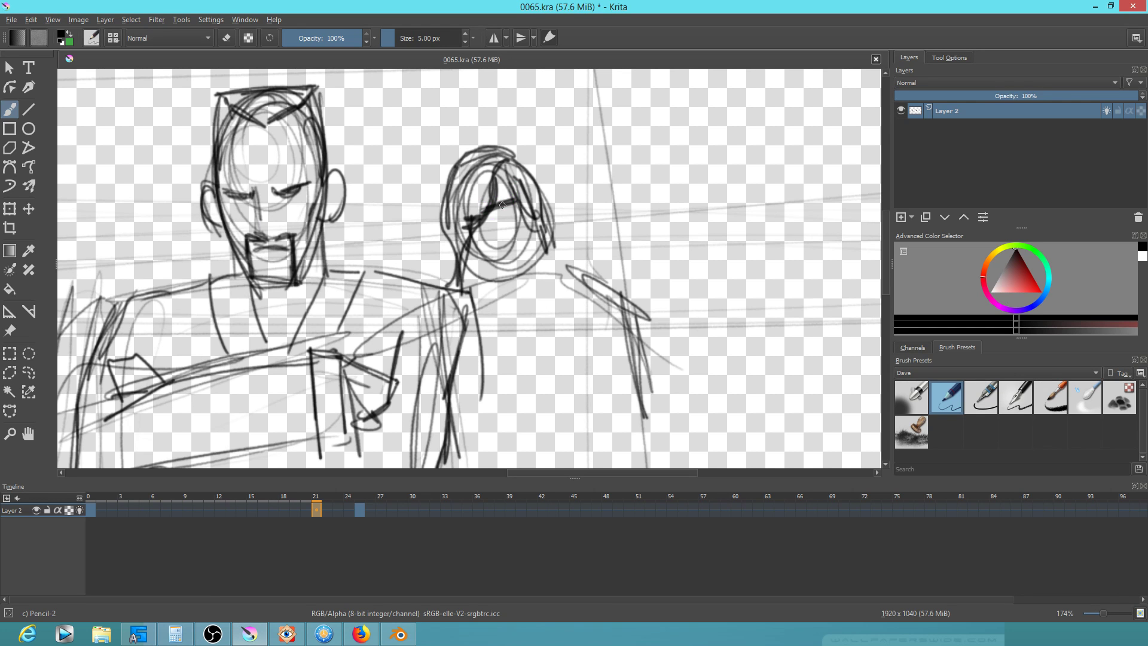
Save the file, then add the right-hand figure's eye, nose and jaw, and the line from neck to shoulder
key(ctrl+s)
drag(502, 212, 513, 213)
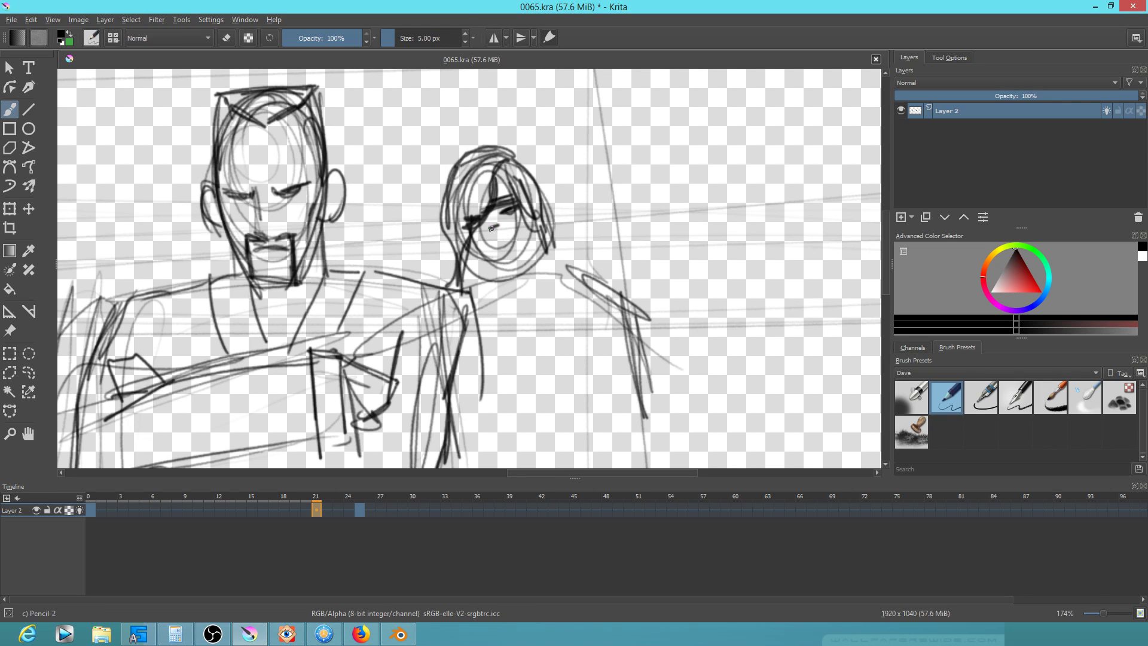
drag(488, 228, 529, 226)
mouse_move(472, 255)
mouse_down()
mouse_move(517, 282)
mouse_move(538, 257)
mouse_move(551, 272)
mouse_move(588, 272)
mouse_up()
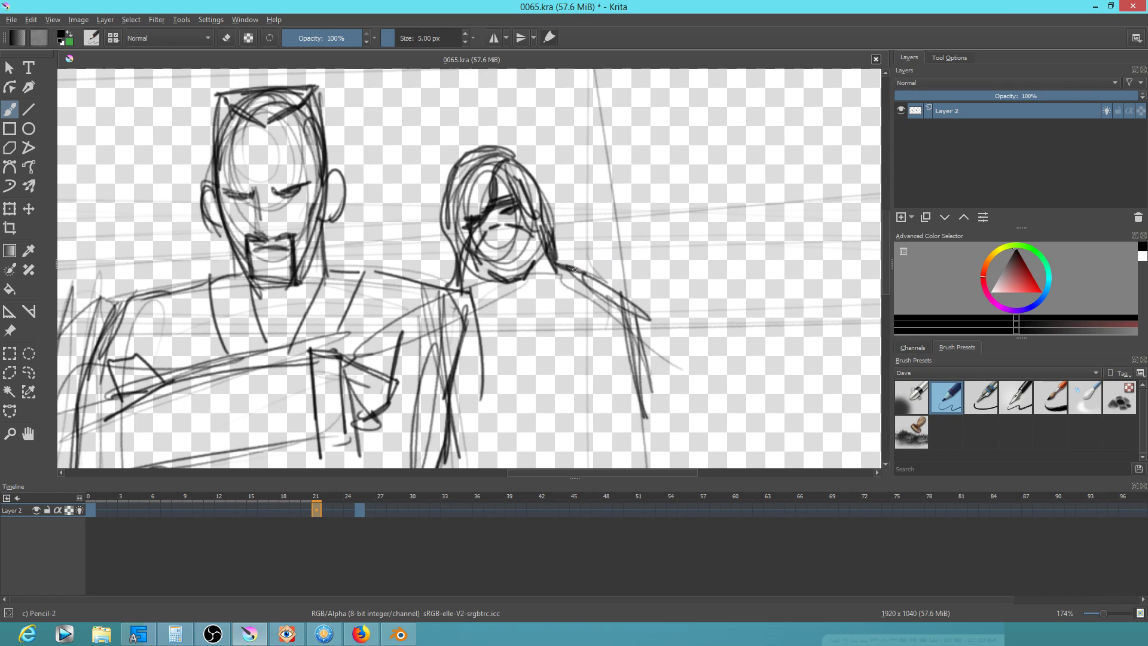
Draw the right-hand figure's squared shoulder and the outer line of the arm
mouse_move(574, 270)
mouse_down()
mouse_move(627, 267)
mouse_move(651, 344)
mouse_up()
drag(628, 272, 660, 332)
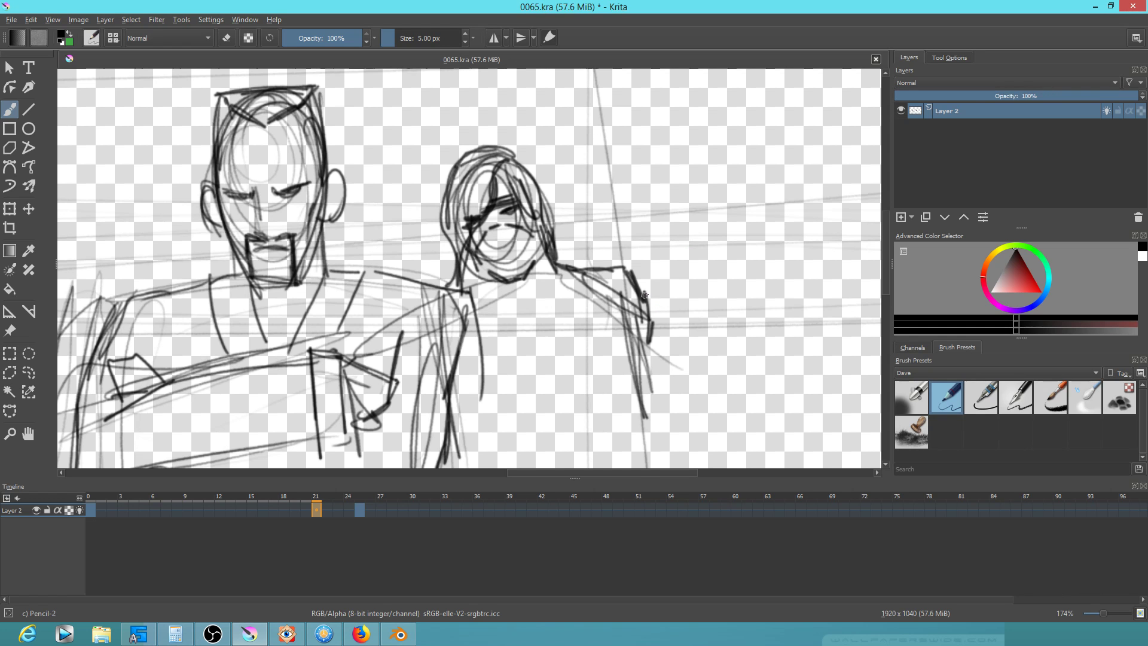
drag(637, 289, 673, 451)
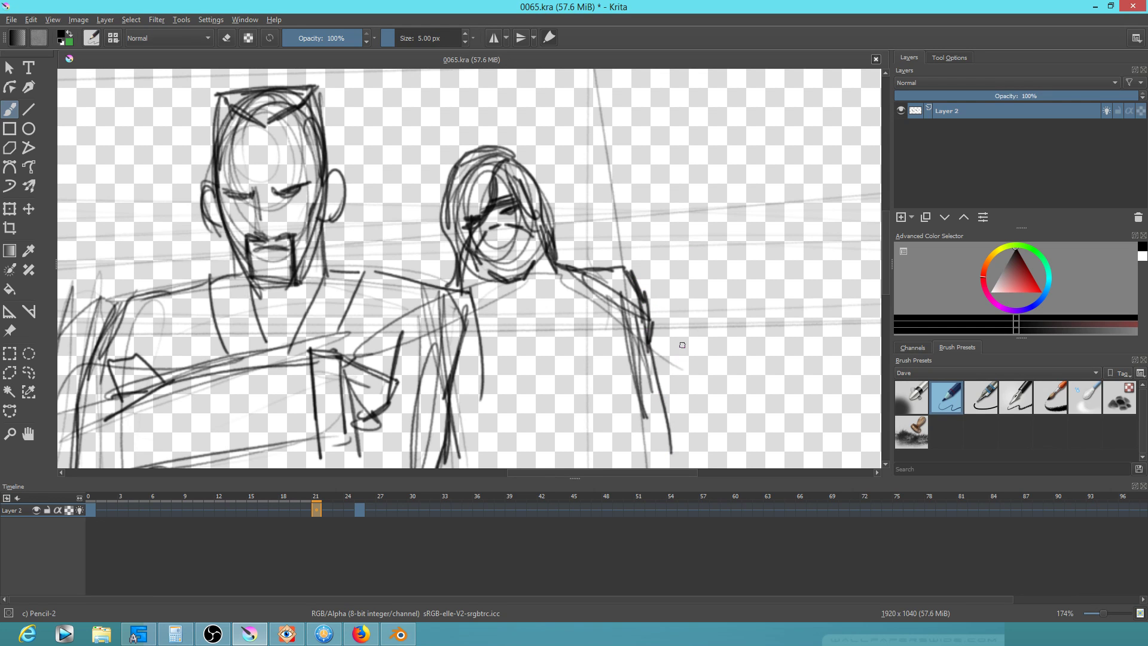
Draw the right-hand figure's sash lines across the waist and the edge of the arm crossing them
scroll(688, 235, down, 3)
drag(498, 353, 628, 340)
mouse_move(500, 361)
mouse_down()
mouse_move(629, 340)
mouse_move(619, 333)
mouse_move(628, 406)
mouse_up()
scroll(665, 347, down, 2)
mouse_move(516, 381)
mouse_down()
mouse_move(541, 388)
mouse_move(643, 362)
mouse_move(626, 251)
mouse_move(629, 319)
mouse_up()
scroll(634, 228, down, 2)
scroll(634, 228, up, 3)
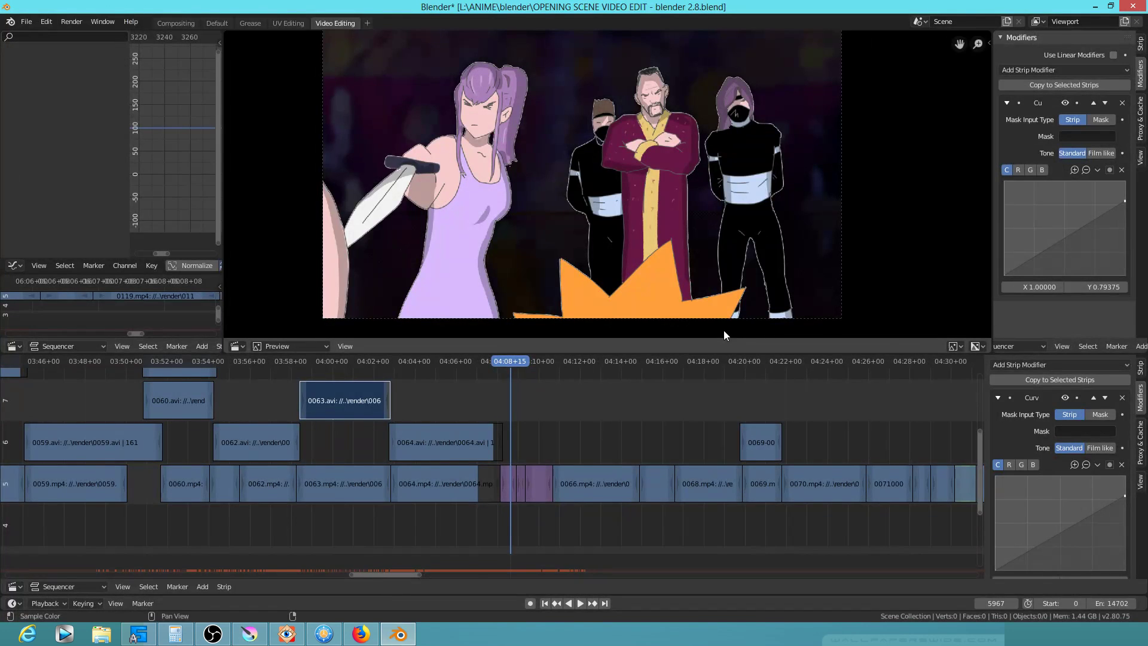
Return to Krita and sketch the left-hand figure's jaw, headband and hair strokes over the rough head
key(alt+Tab)
mouse_move(170, 133)
mouse_down()
mouse_move(162, 212)
mouse_move(190, 129)
mouse_move(242, 197)
mouse_up()
drag(211, 125, 244, 199)
mouse_move(147, 182)
mouse_down()
mouse_move(215, 127)
mouse_move(166, 210)
mouse_move(201, 174)
mouse_move(228, 170)
mouse_up()
drag(179, 139, 179, 175)
mouse_move(192, 137)
mouse_down()
mouse_move(193, 178)
mouse_move(208, 177)
mouse_up()
mouse_move(221, 140)
mouse_down()
mouse_move(229, 166)
mouse_move(244, 144)
mouse_up()
Compare with the reference frame in Blender and add the left-hand figure's eyes, mask edge and both ears
key(alt+Tab)
key(alt+Tab)
mouse_move(164, 188)
mouse_down()
mouse_move(238, 181)
mouse_move(179, 264)
mouse_move(190, 269)
mouse_move(220, 266)
mouse_move(239, 242)
mouse_move(243, 199)
mouse_up()
key(alt+Tab)
key(alt+Tab)
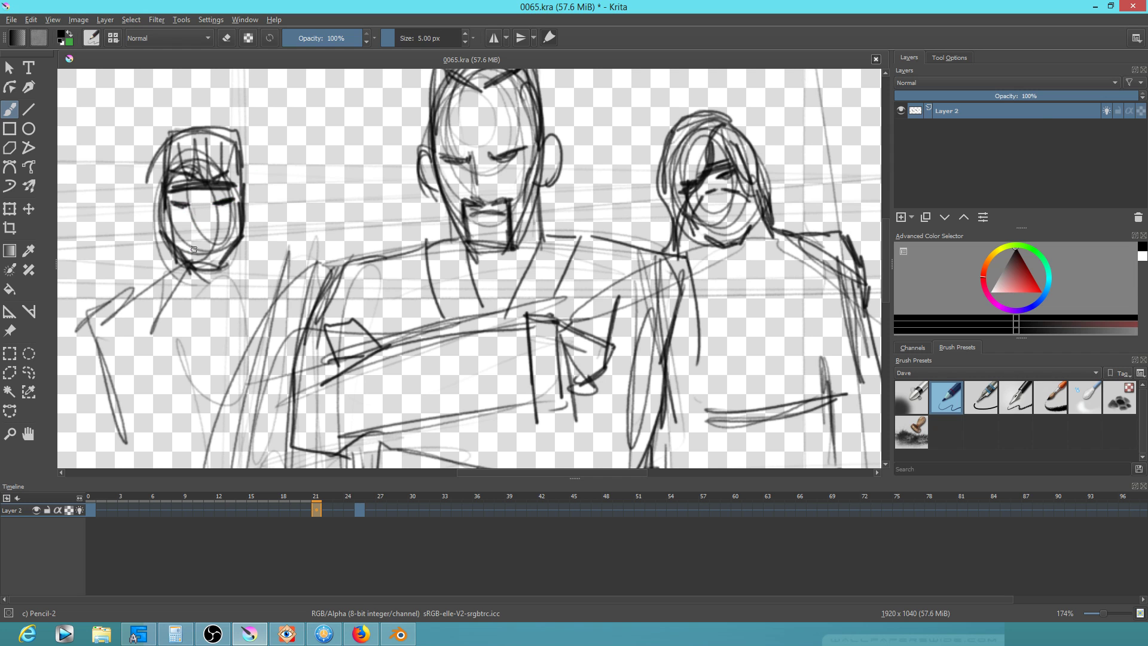
key(alt+Tab)
key(alt+Tab)
drag(198, 216, 172, 234)
mouse_move(242, 203)
mouse_down()
mouse_move(258, 216)
mouse_move(244, 232)
mouse_up()
drag(150, 205, 163, 235)
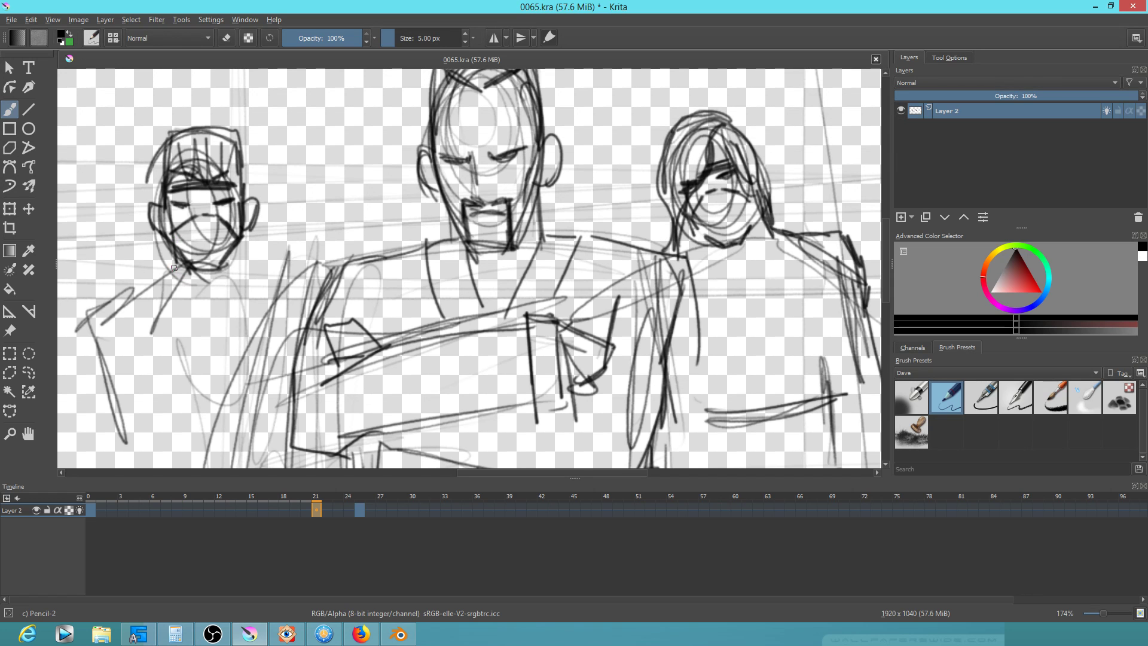
Draw the left-hand figure's outer arm lines and the short line of the shoulder nearest the man
mouse_move(177, 265)
mouse_down()
mouse_move(101, 305)
mouse_move(93, 383)
mouse_move(182, 389)
mouse_move(200, 431)
mouse_up()
drag(151, 393, 146, 447)
drag(359, 391, 347, 297)
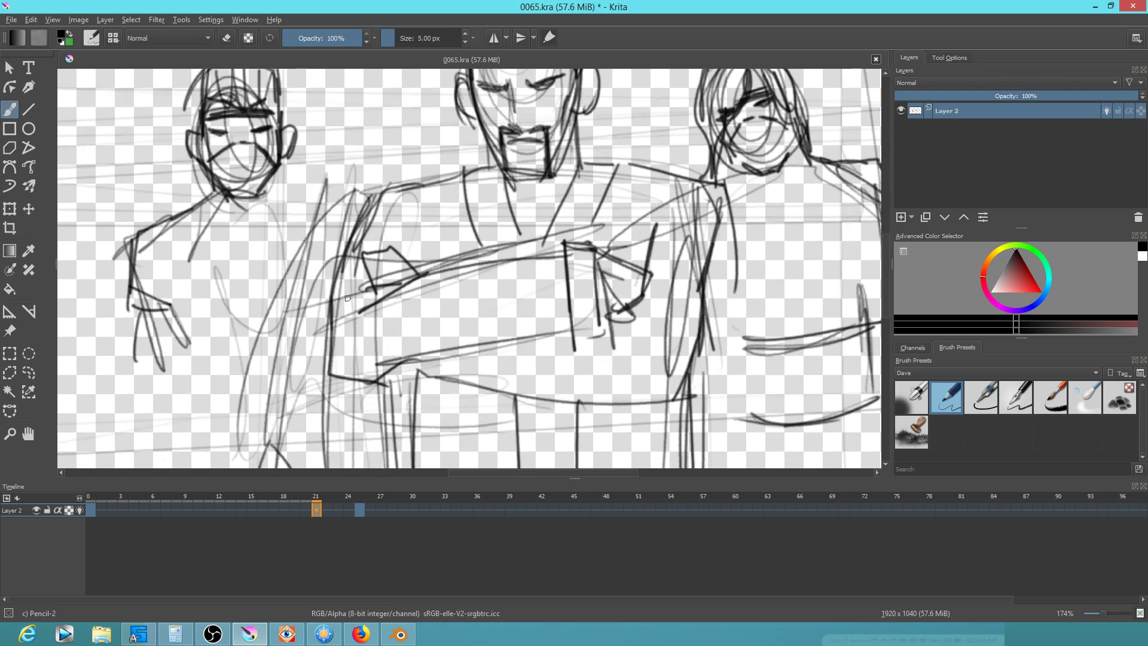
drag(290, 194, 322, 216)
drag(428, 315, 546, 315)
Extend the left-hand figure's forearm and draw the side of the torso down to the waist
mouse_move(277, 296)
mouse_down()
mouse_move(263, 389)
mouse_move(244, 383)
mouse_up()
drag(262, 334, 242, 427)
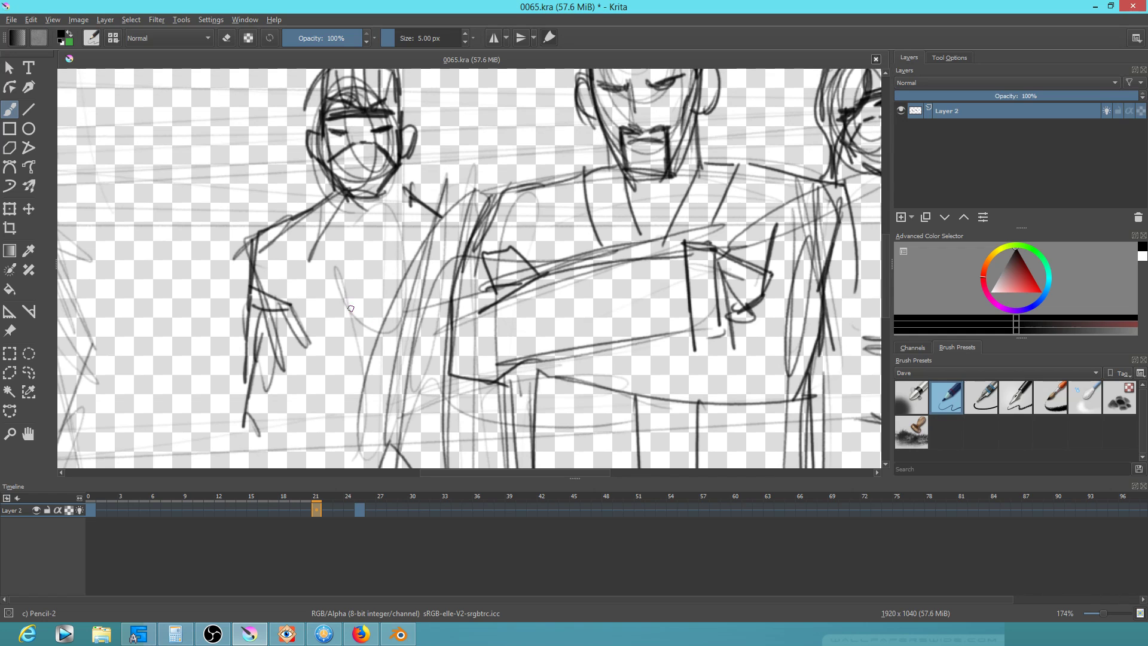
drag(292, 296, 306, 418)
drag(296, 353, 305, 392)
mouse_move(307, 375)
mouse_down()
mouse_move(370, 372)
mouse_move(308, 432)
mouse_up()
scroll(346, 425, down, 8)
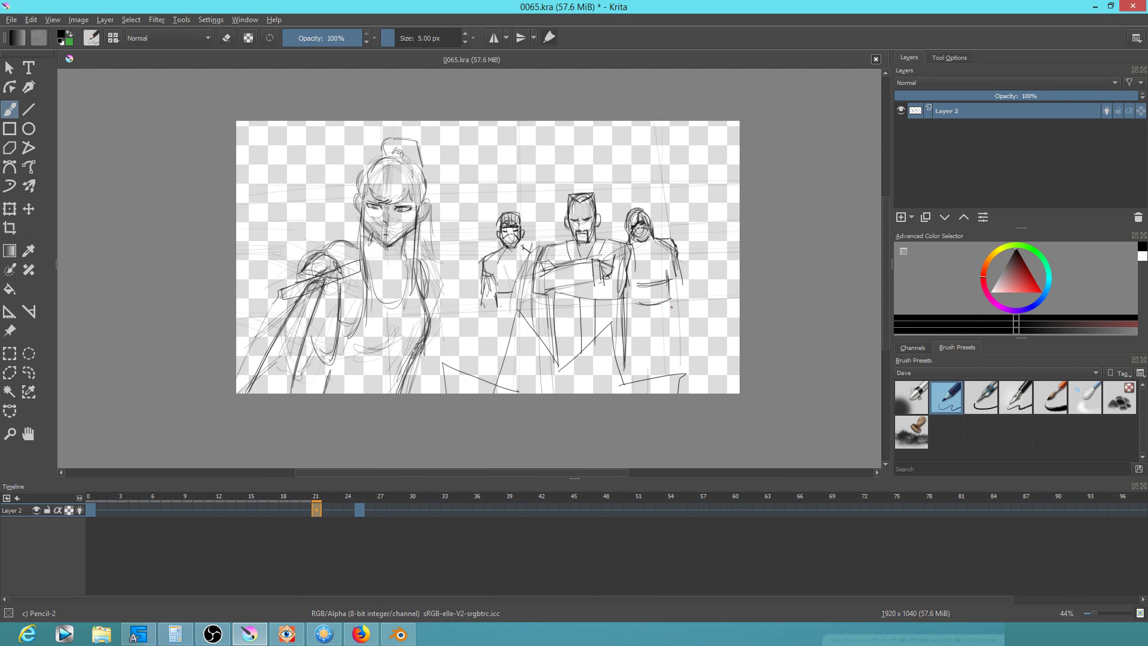
Select the three background figures with a freehand outline and copy them onto a new layer
key(l)
drag(686, 186, 625, 142)
mouse_move(442, 296)
mouse_down()
mouse_move(511, 304)
mouse_move(551, 324)
mouse_move(707, 309)
mouse_move(683, 184)
mouse_up()
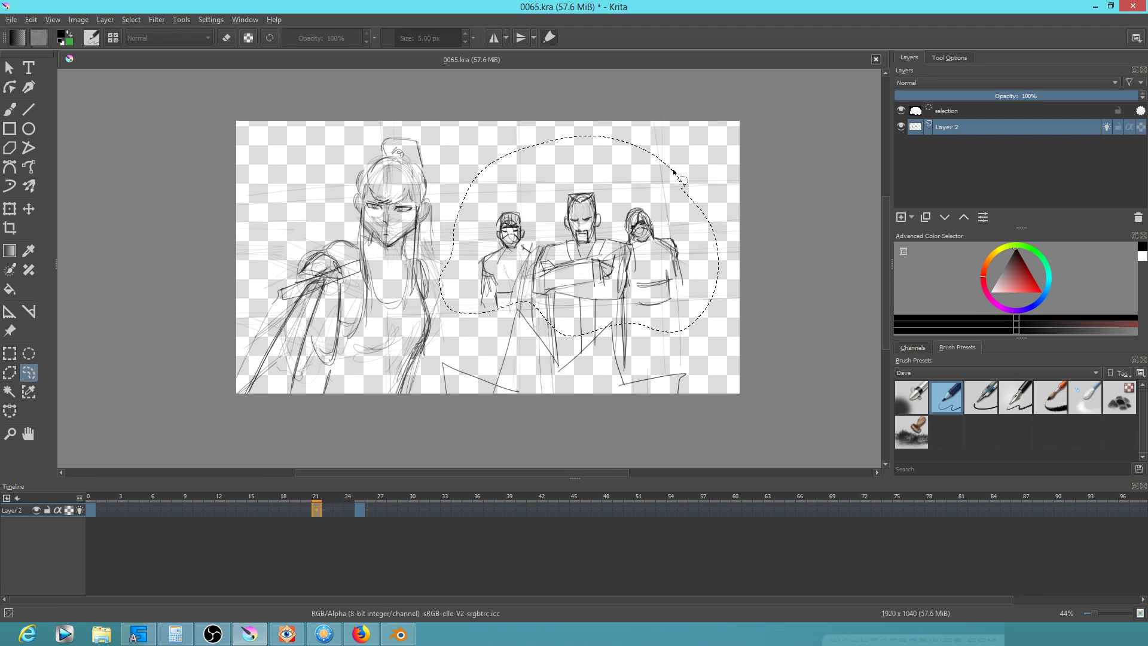
key(ctrl+c)
key(ctrl+v)
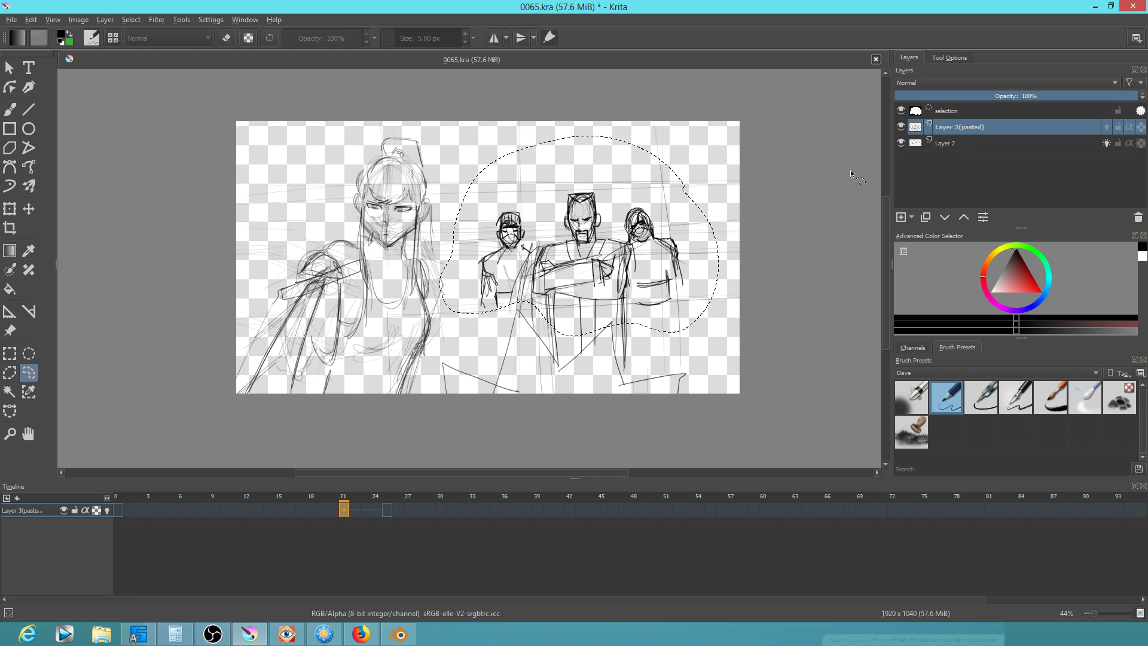
Delete the original background figures from Layer 2 with the pasted layer hidden, deselect, and show the pasted layer again
click(948, 142)
click(953, 133)
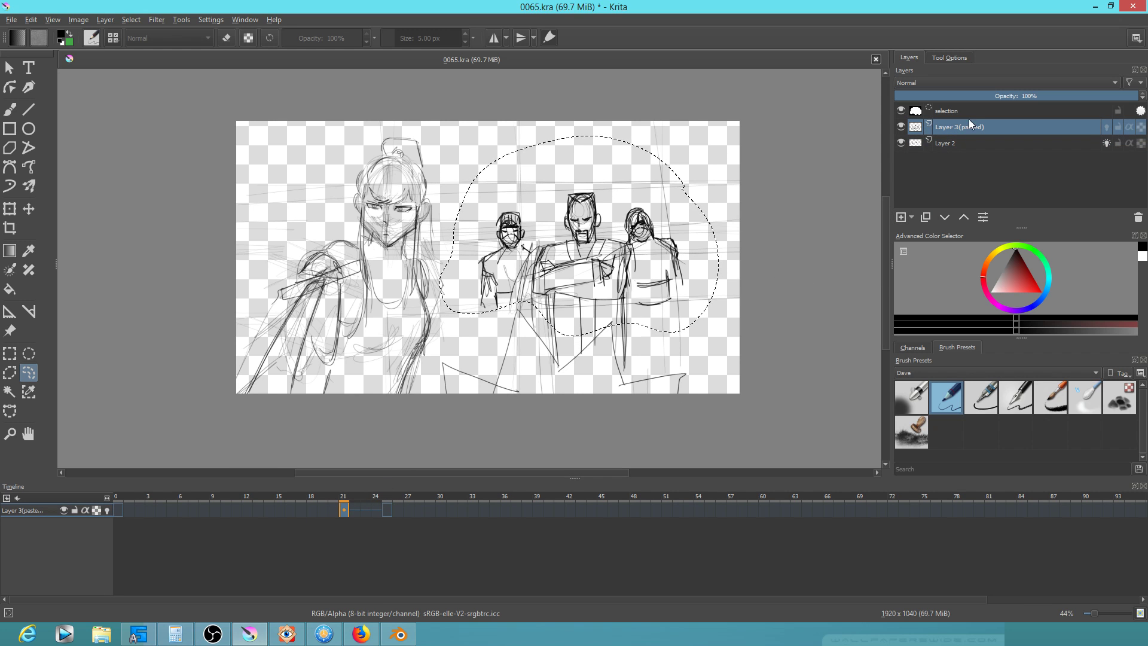
click(900, 142)
click(901, 142)
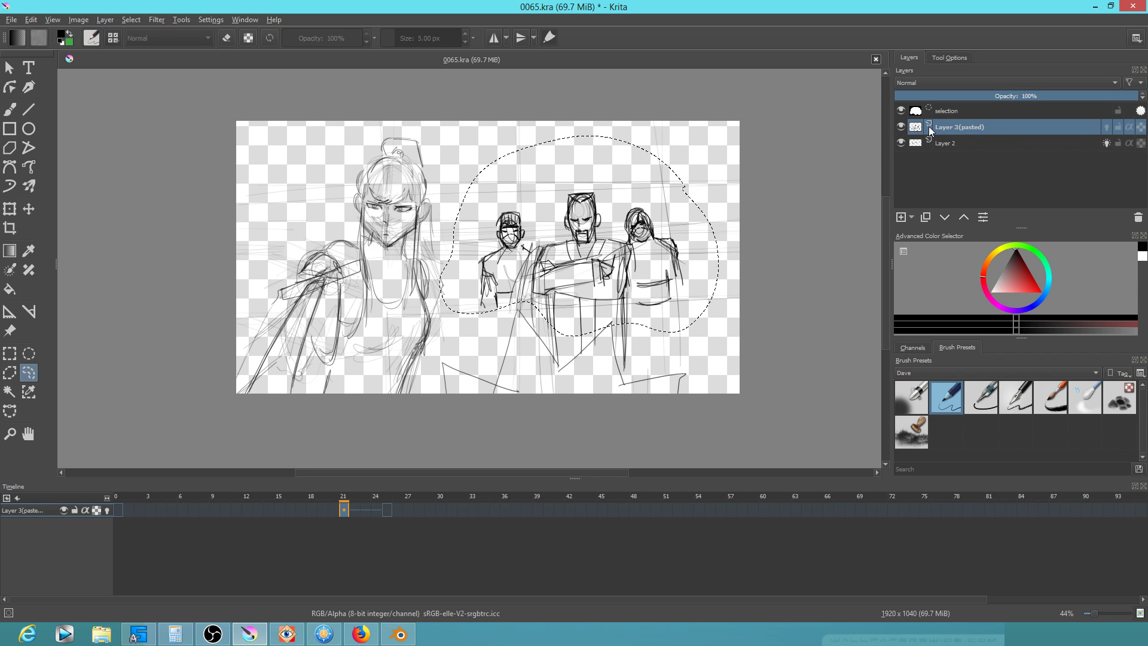
click(901, 126)
click(934, 142)
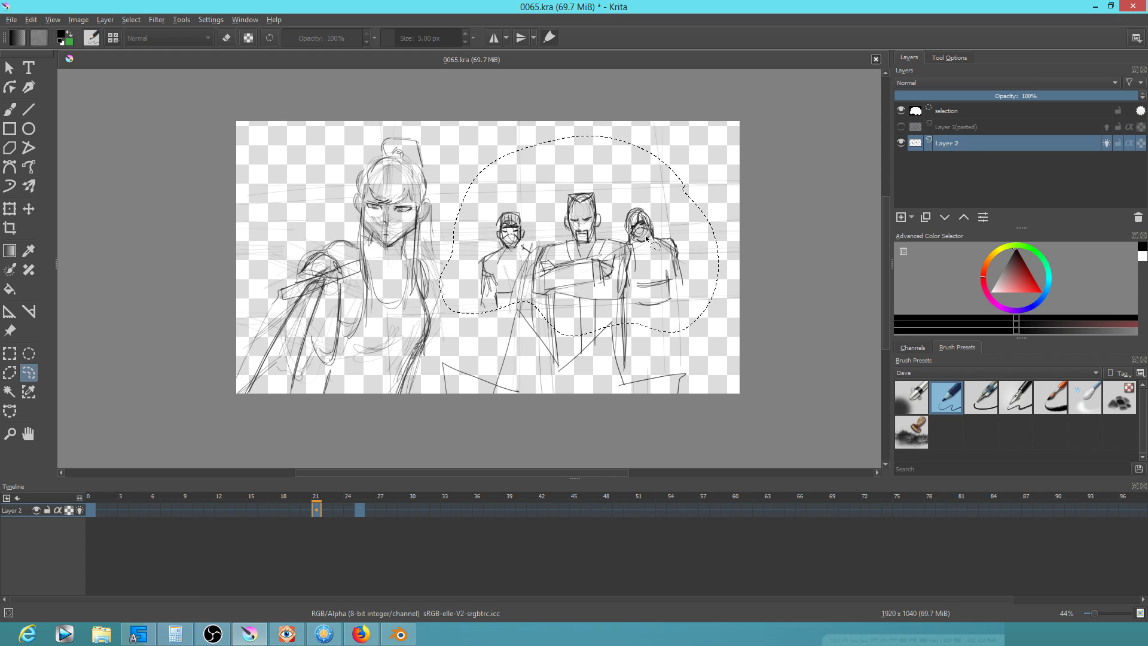
key(Delete)
key(ctrl+shift+a)
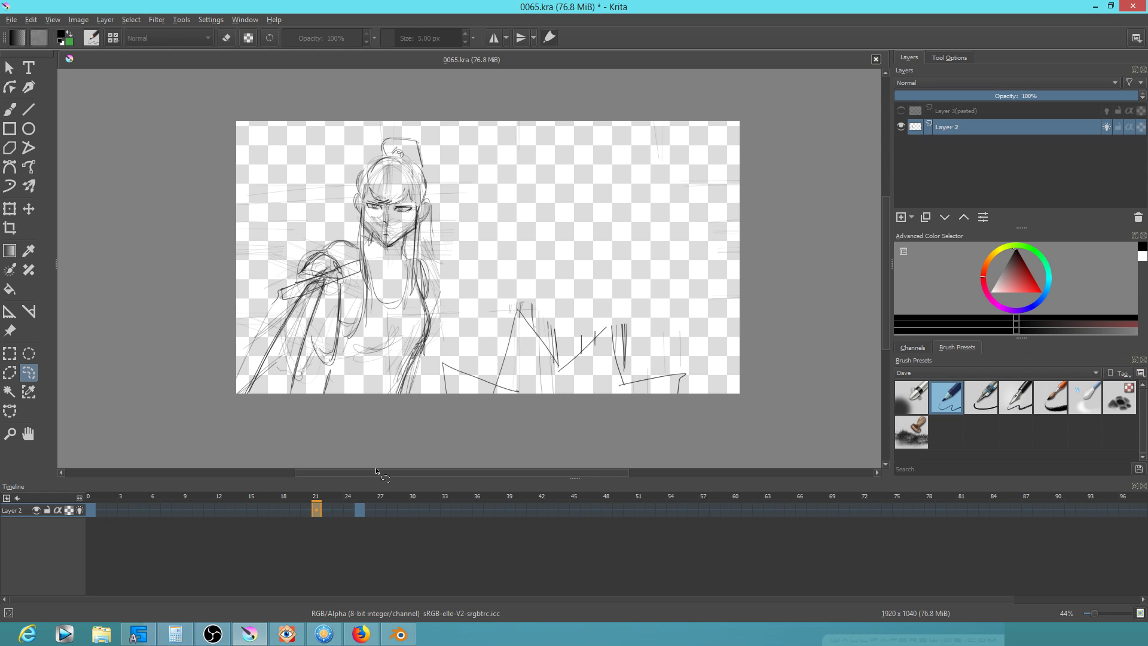
click(901, 111)
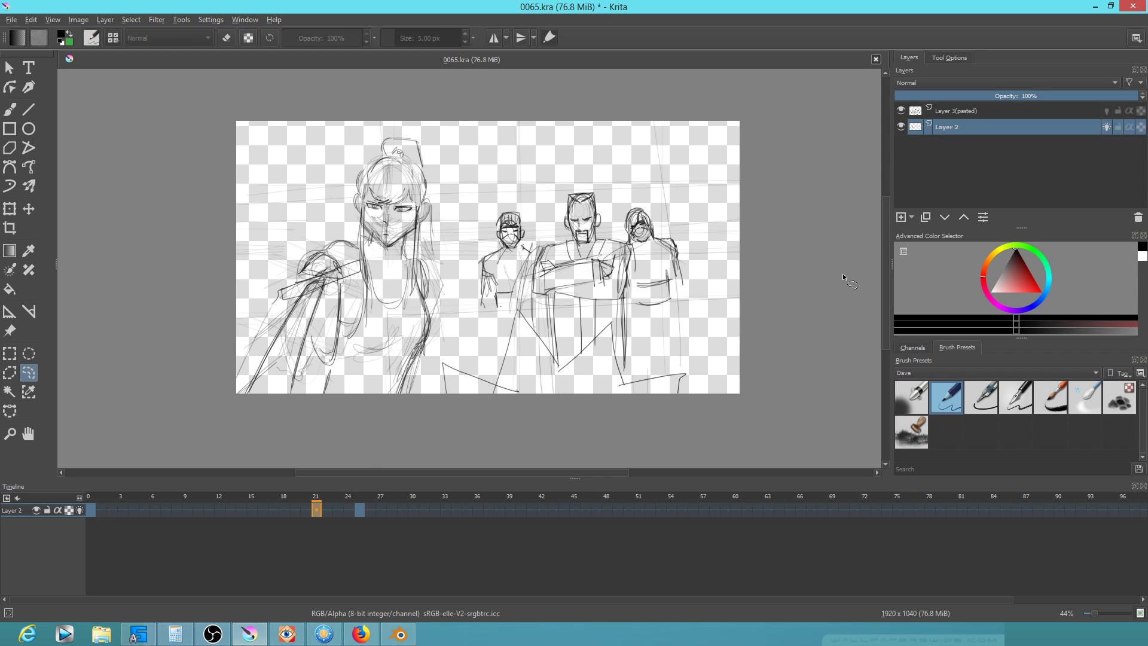
Remove the pasted layer's empty keyframe at frame 25 so the figures hold past it, and save the file
click(959, 111)
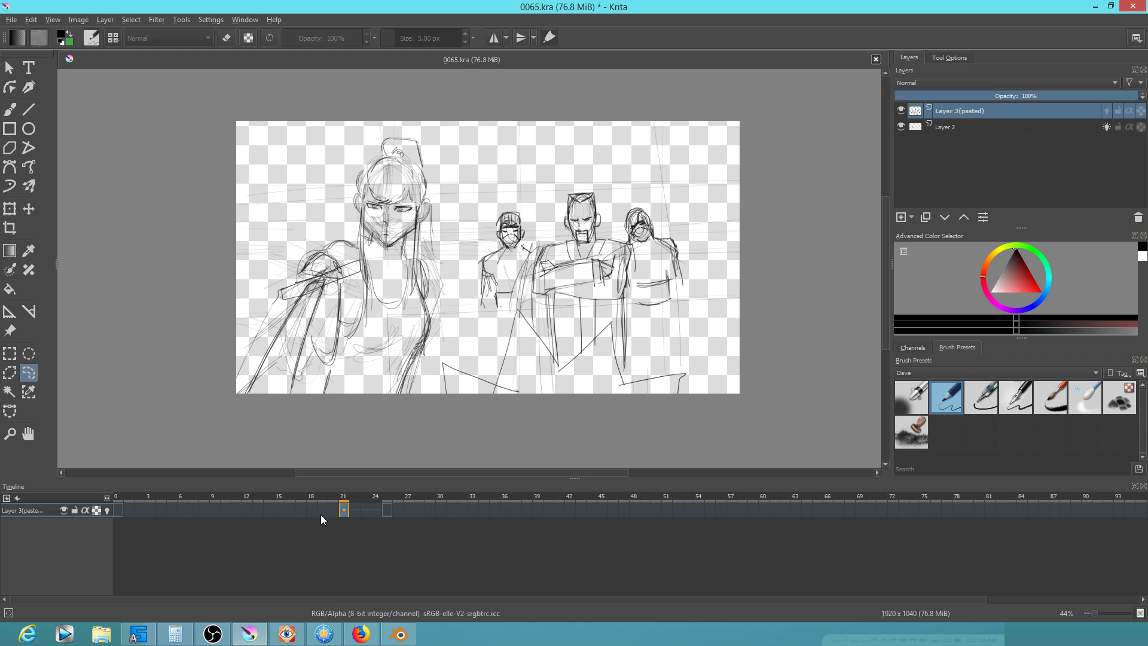
click(324, 495)
drag(336, 501, 372, 508)
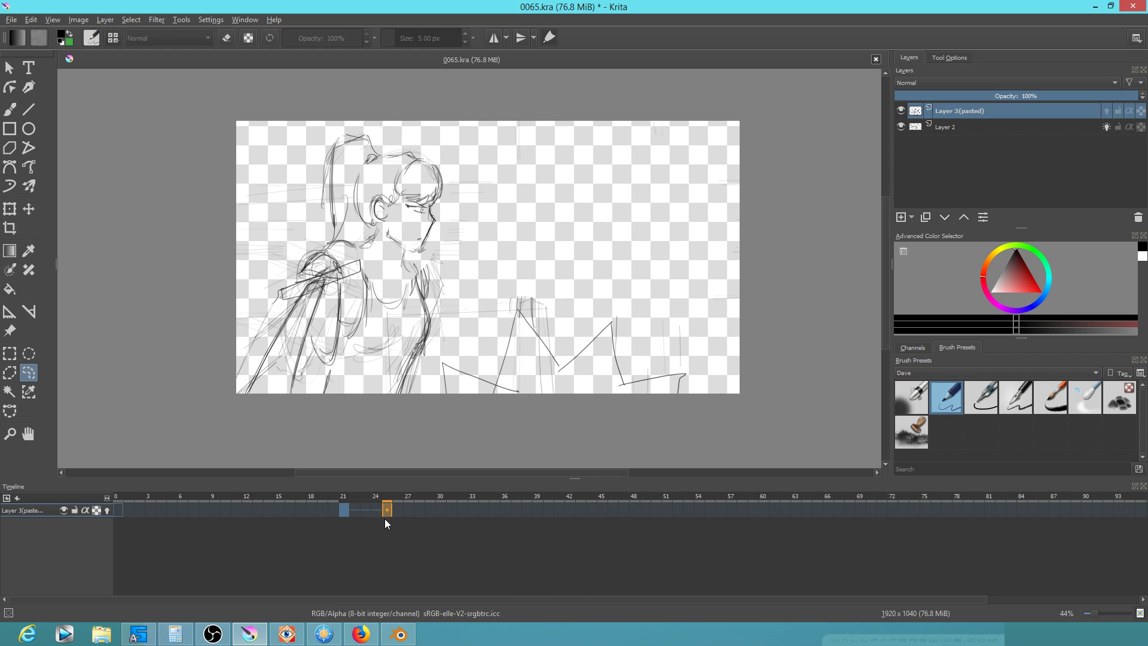
mouse_move(286, 498)
mouse_down()
mouse_move(235, 494)
mouse_move(420, 503)
mouse_move(134, 468)
mouse_move(392, 501)
mouse_move(179, 470)
mouse_move(420, 484)
mouse_up()
click(11, 20)
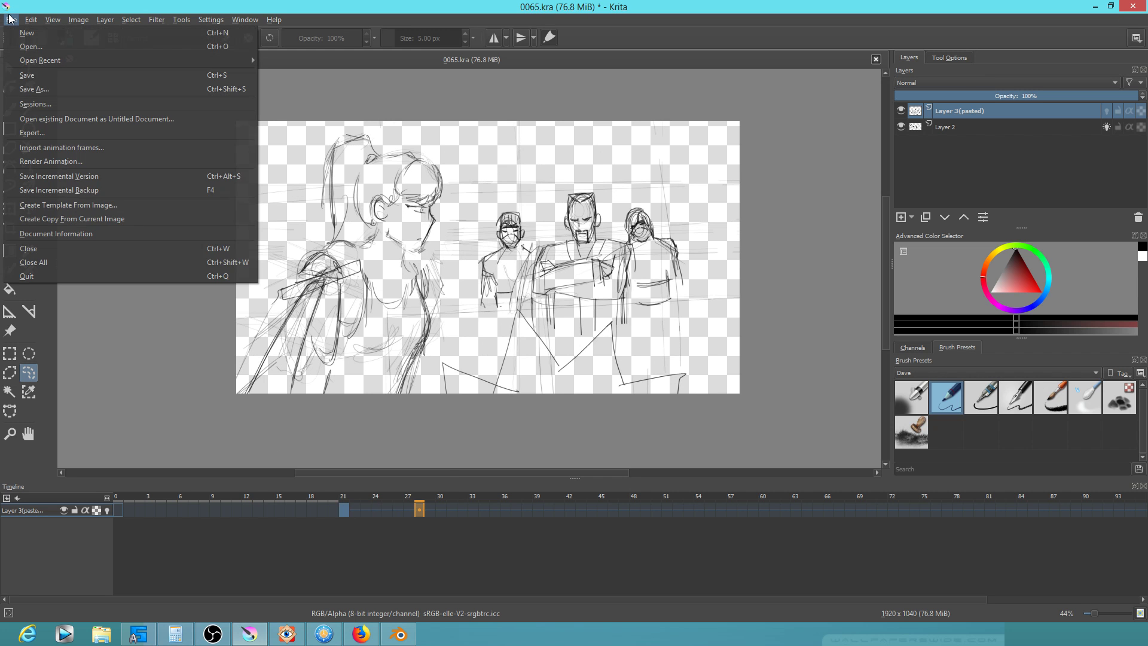
click(25, 74)
Scrub through the key drawings on the timeline and return to frame 0
drag(373, 499, 404, 569)
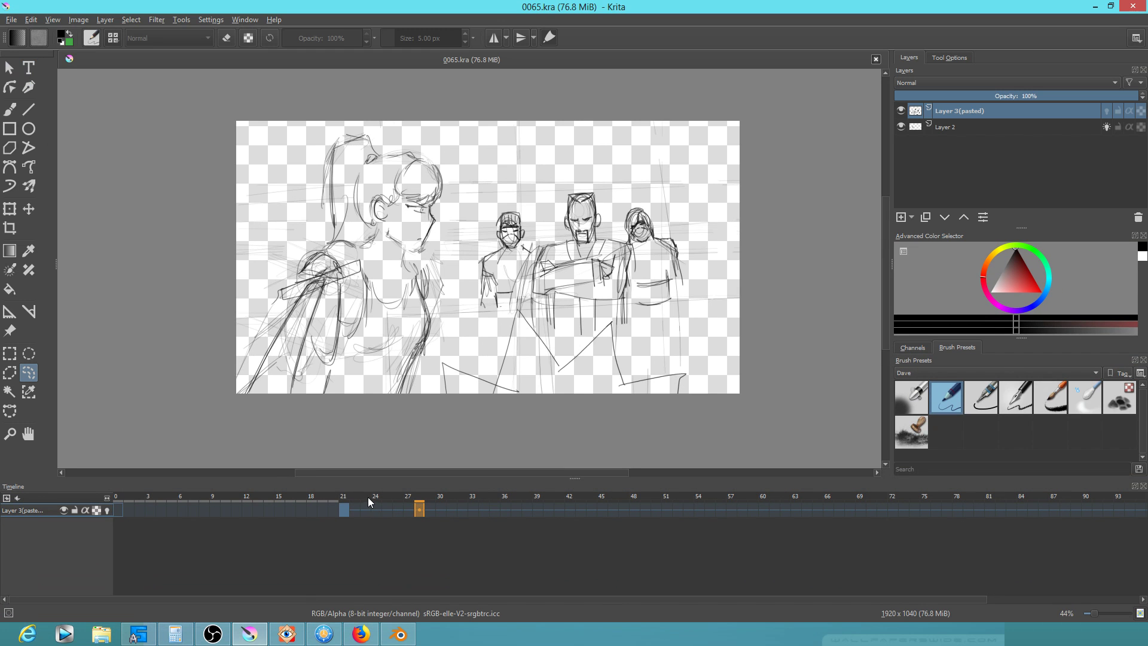
click(149, 497)
click(570, 510)
click(119, 506)
Switch to Blender to play the reference shot, then return to Krita and play the animation from frame 0
click(398, 634)
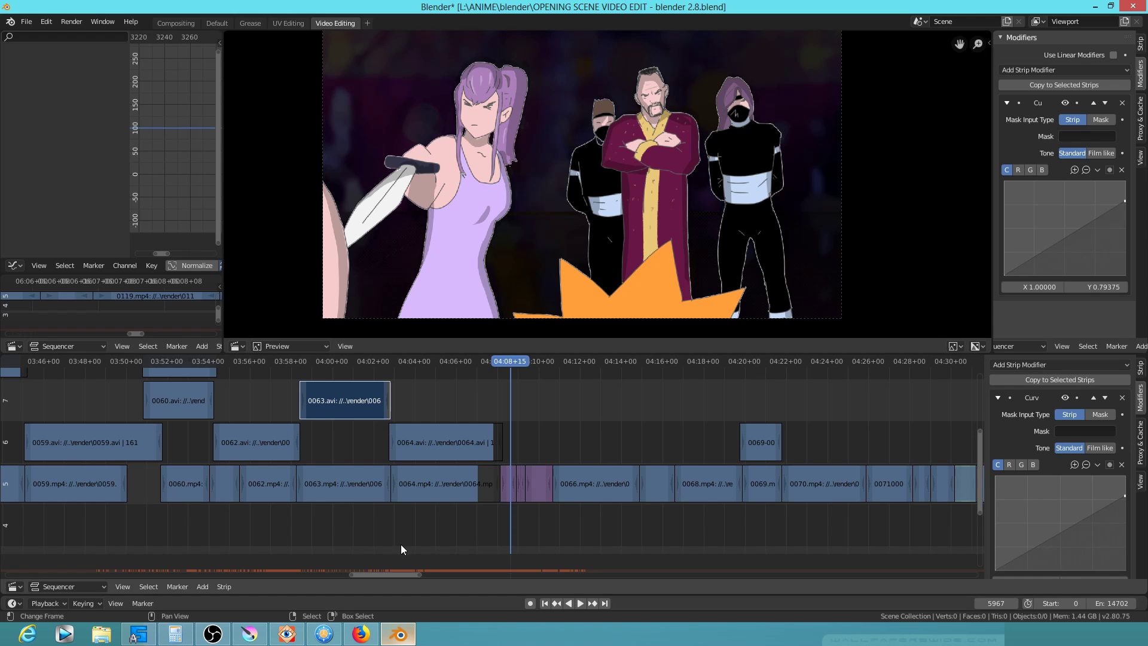
drag(396, 443, 545, 444)
key(space)
key(alt+Tab)
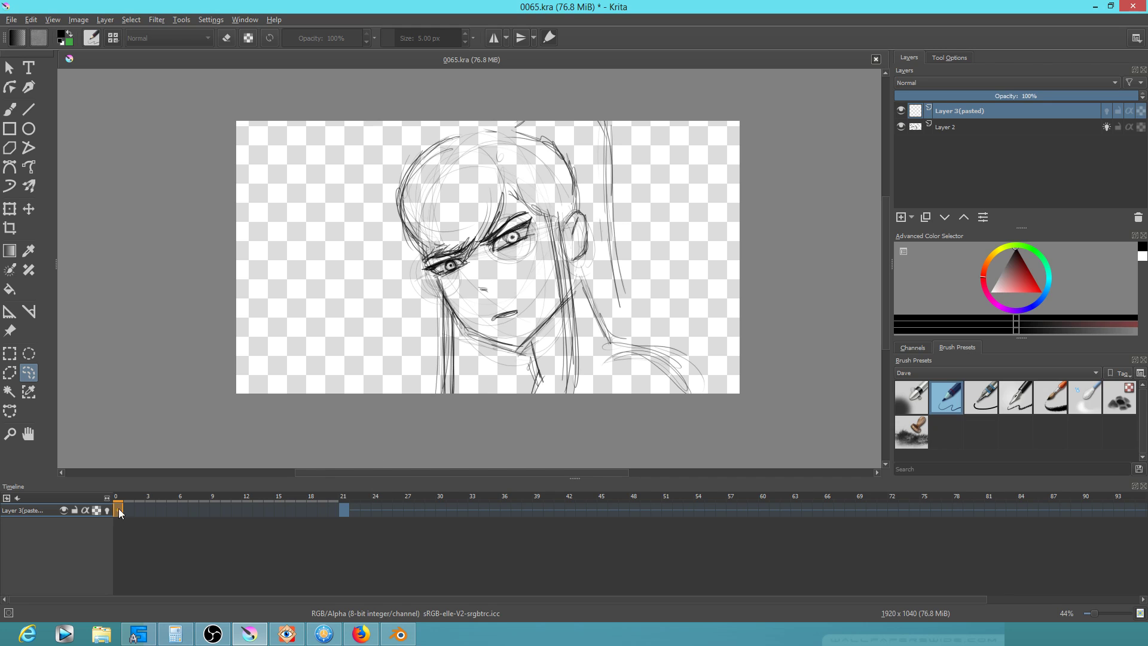
key(space)
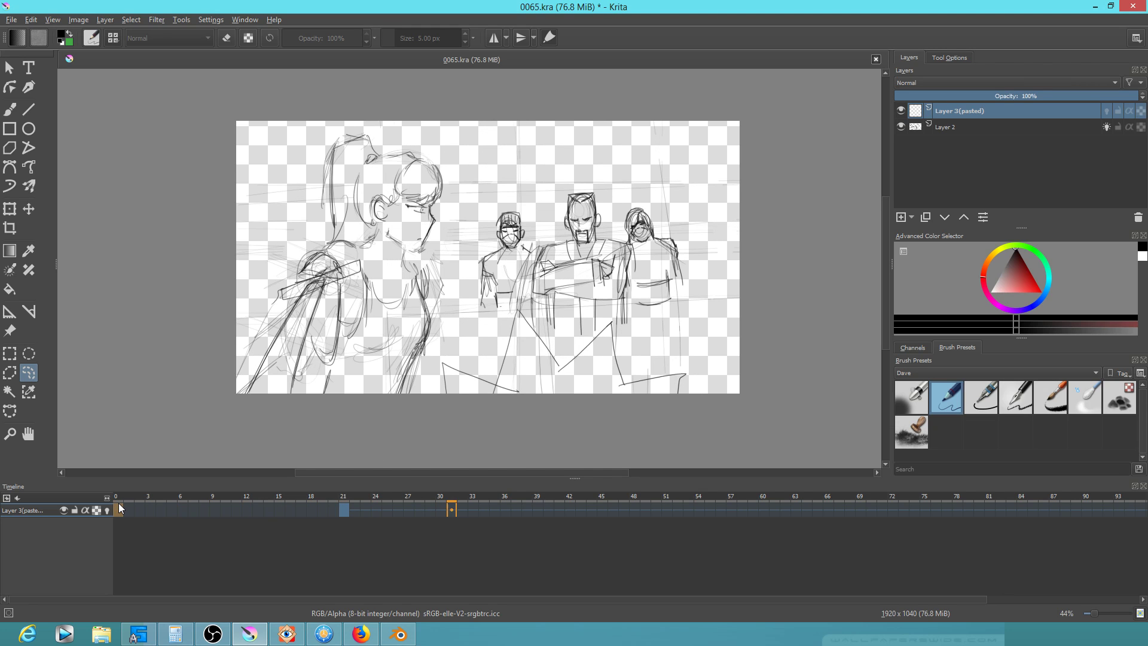
key(space)
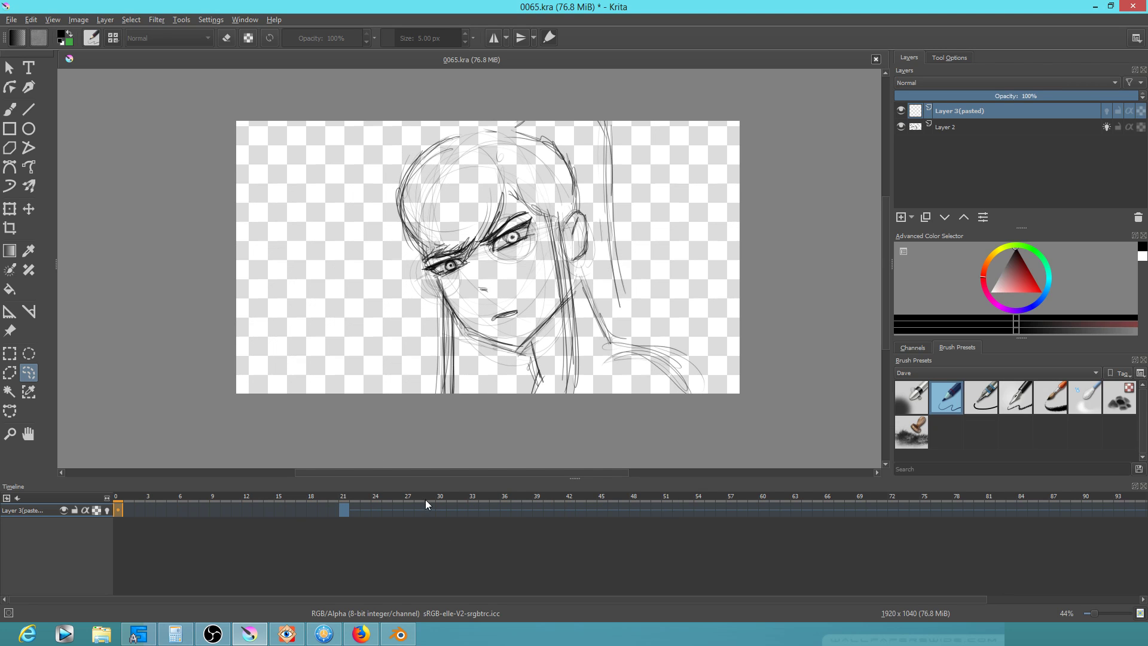
Duplicate Layer 2's keyframes from frames 21 and 25 to frames 29 and 32, and play back from frame 18
click(947, 127)
mouse_move(316, 509)
mouse_down()
mouse_move(323, 529)
mouse_move(397, 515)
mouse_move(362, 511)
mouse_move(439, 512)
mouse_up()
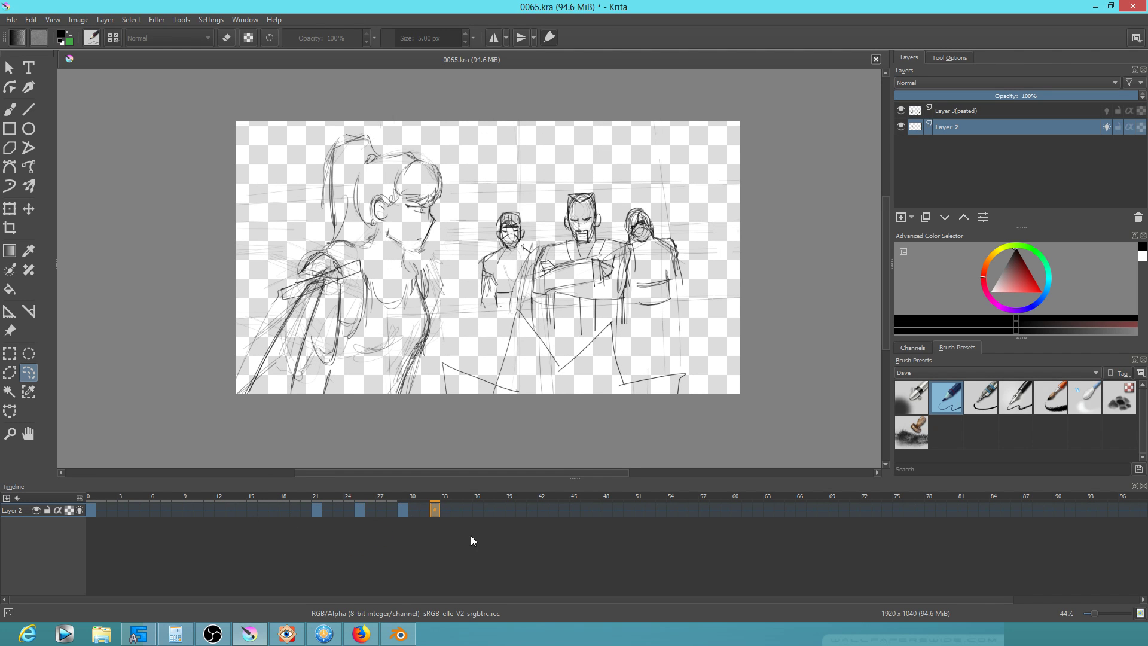
click(288, 494)
key(space)
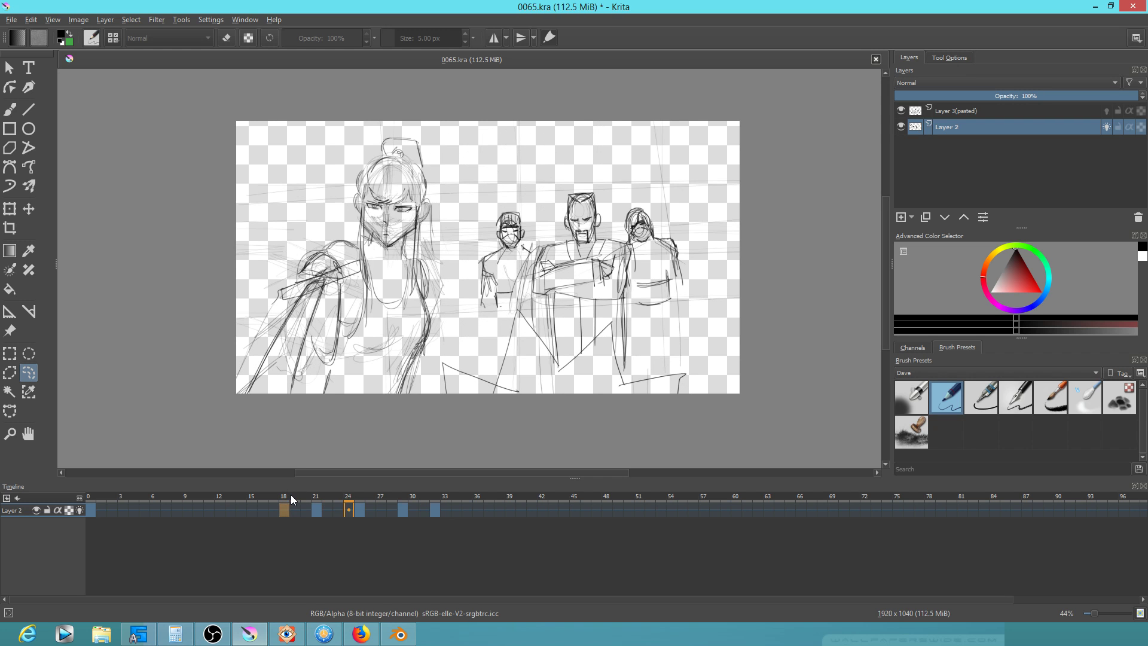
Move Layer 2's last keyframe to frame 33 and play the animation from frame 0
click(435, 511)
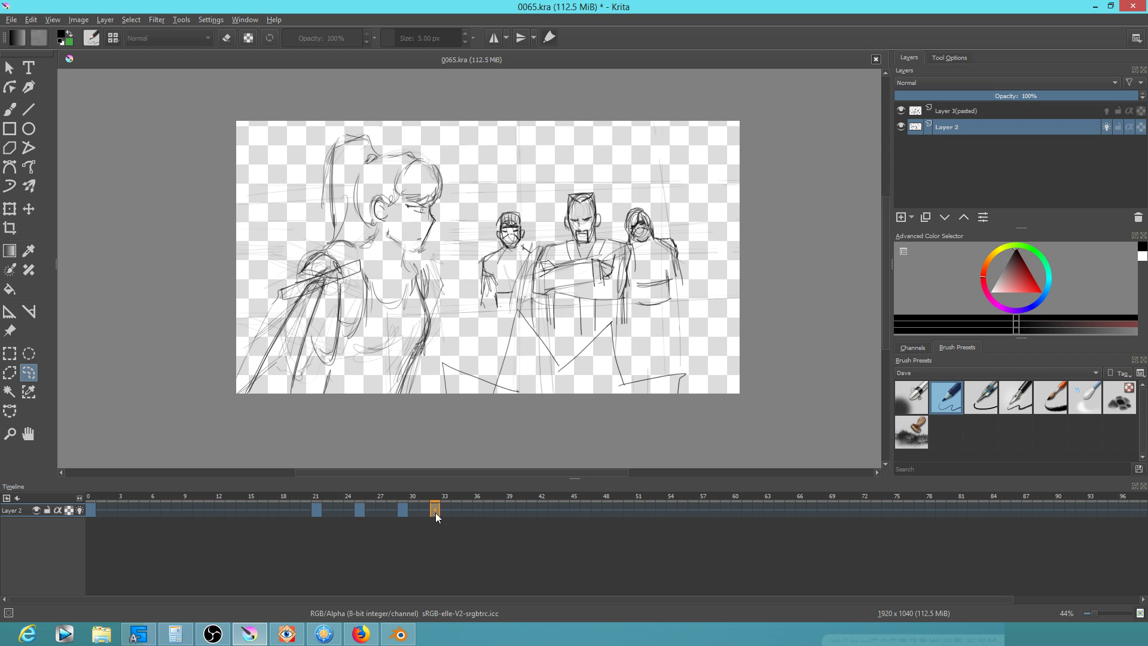
drag(448, 514, 450, 514)
click(94, 507)
key(space)
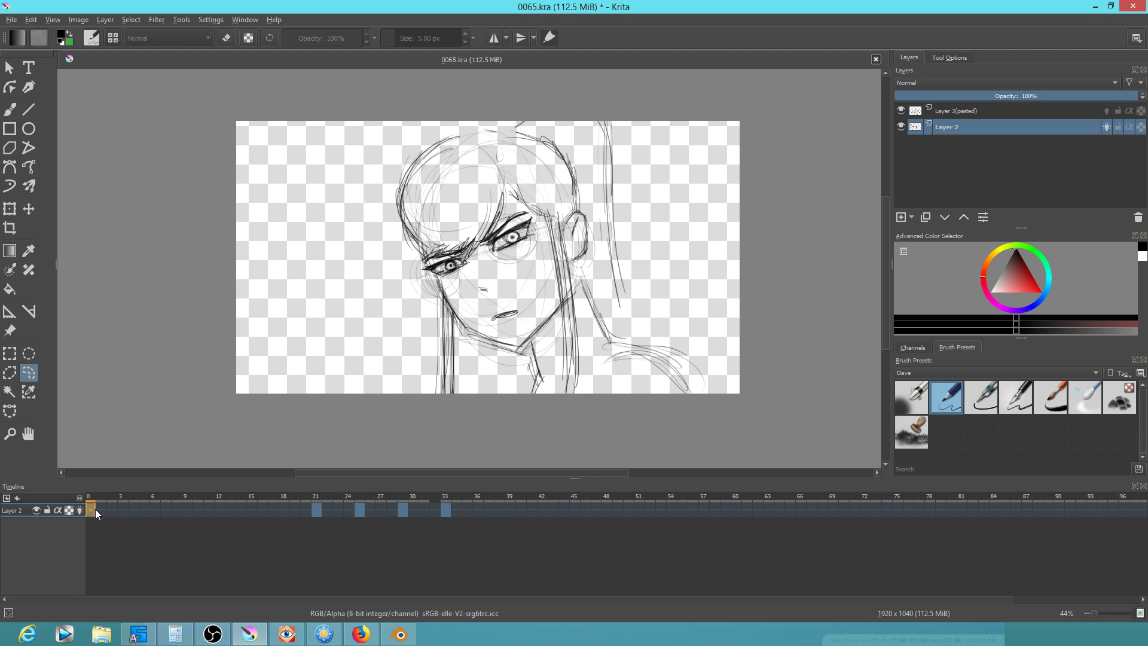